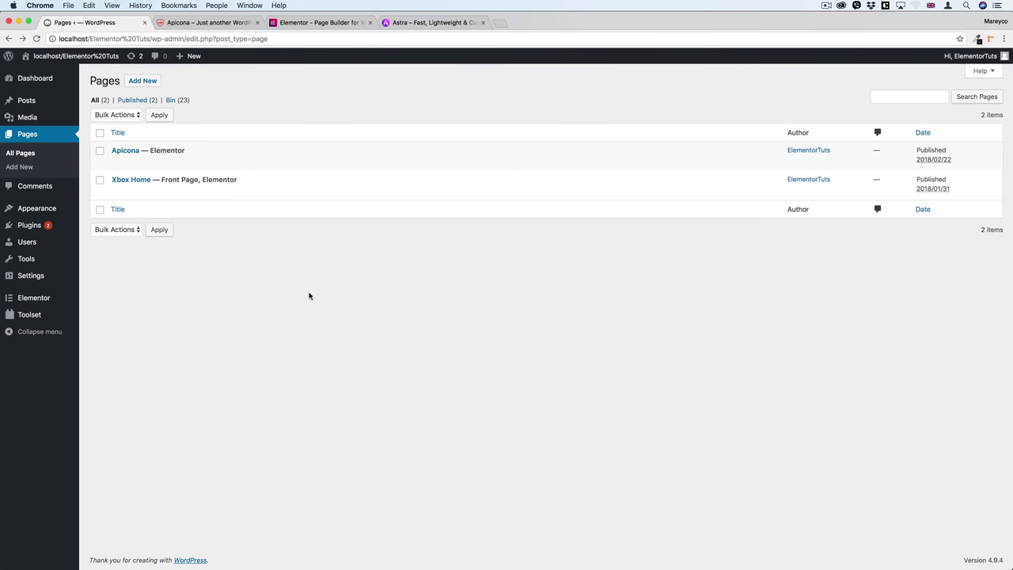
Look through the Apicona demo homepage, from the hero area and service boxes down to the testimonials and team sections
{"action": "left_click", "coordinate": [205, 22]}
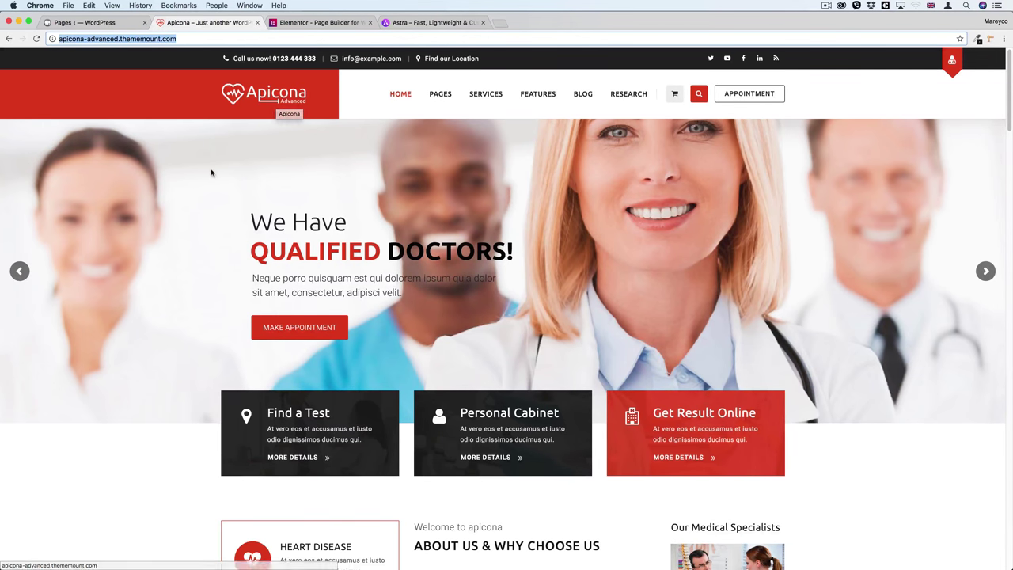
{"action": "scroll", "coordinate": [211, 169], "scroll_direction": "down", "scroll_amount": 5}
{"action": "scroll", "coordinate": [179, 236], "scroll_direction": "down", "scroll_amount": 6}
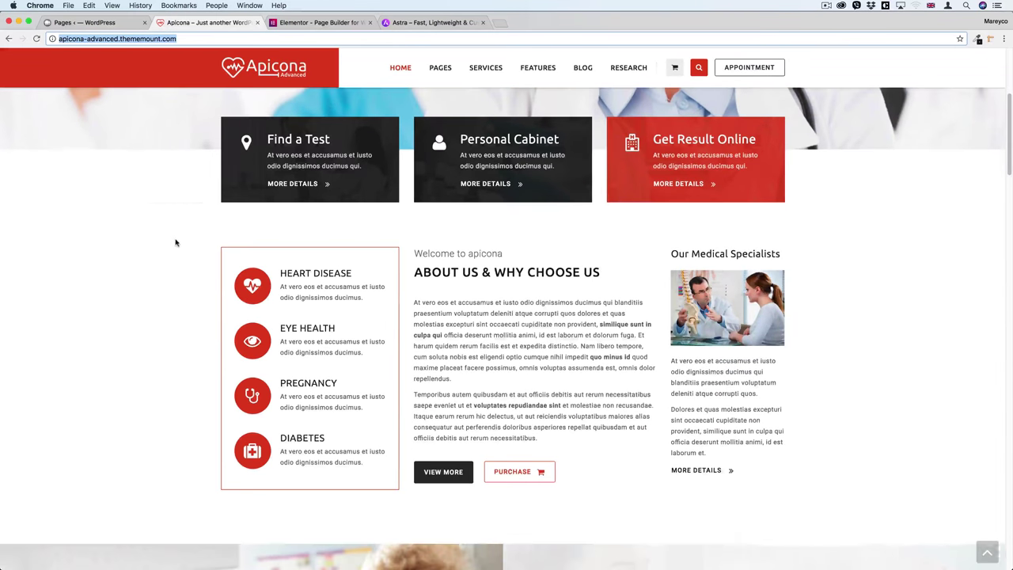
{"action": "scroll", "coordinate": [178, 247], "scroll_direction": "down", "scroll_amount": 15}
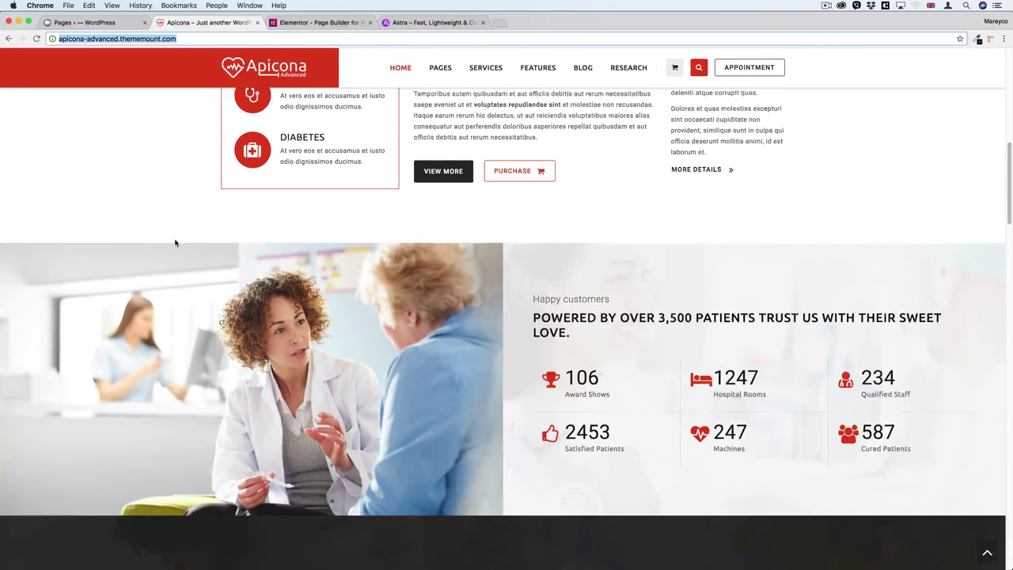
{"action": "scroll", "coordinate": [179, 251], "scroll_direction": "down", "scroll_amount": 18}
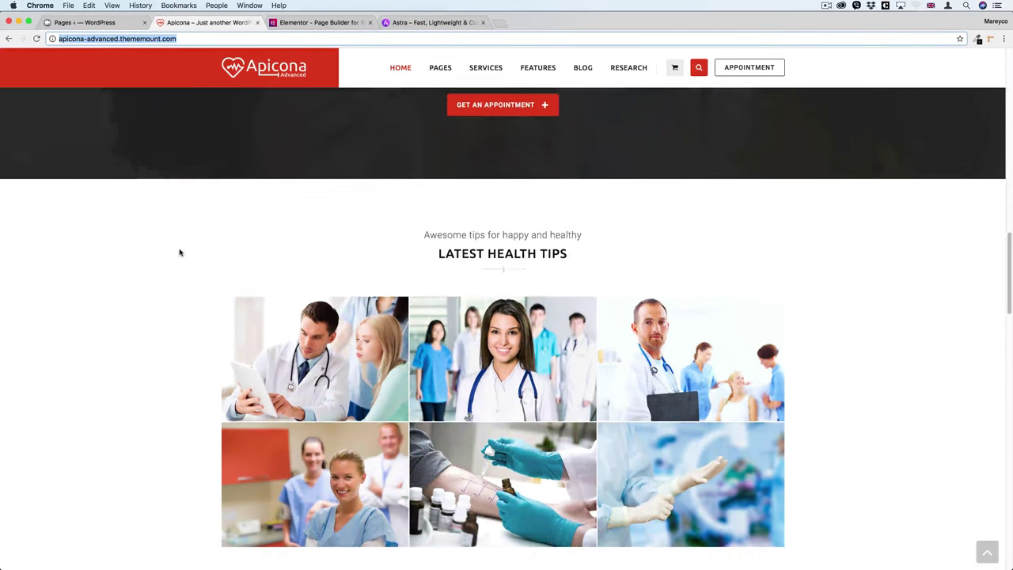
{"action": "scroll", "coordinate": [180, 256], "scroll_direction": "down", "scroll_amount": 20}
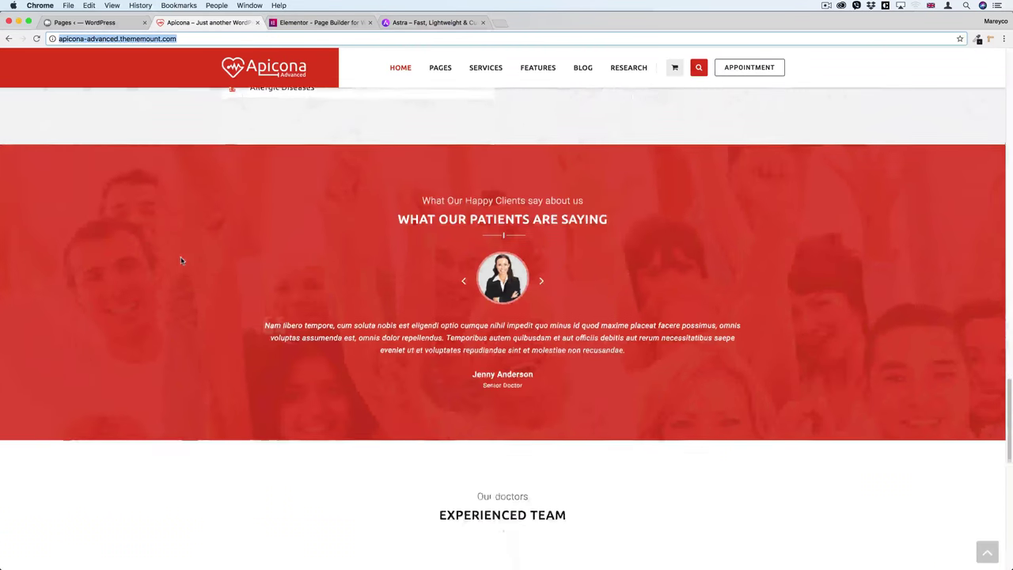
{"action": "scroll", "coordinate": [181, 261], "scroll_direction": "up", "scroll_amount": 20}
{"action": "scroll", "coordinate": [181, 261], "scroll_direction": "up", "scroll_amount": 20}
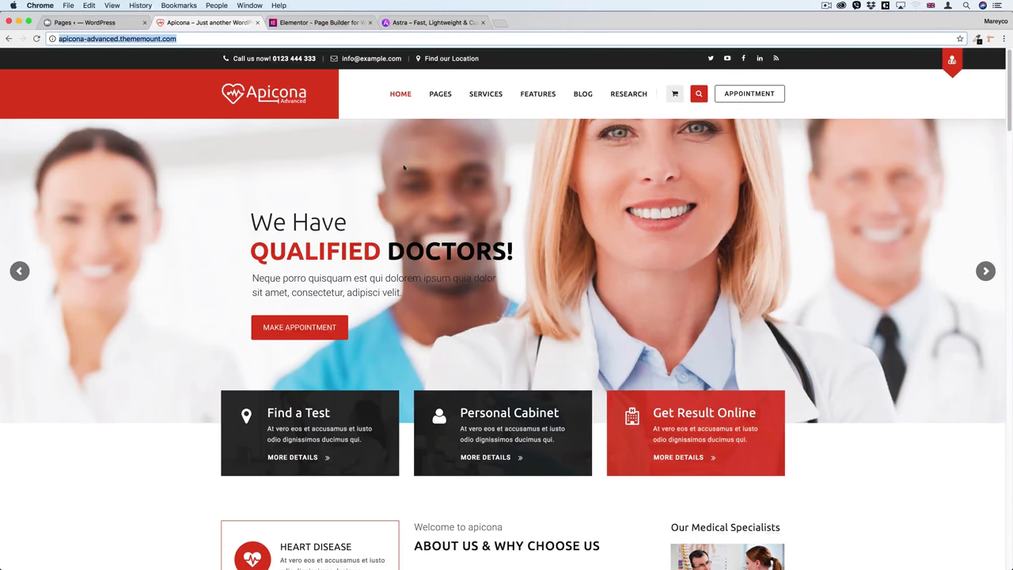
View the Astra theme and Elementor page builder websites, and return to the Apicona demo site
{"action": "left_click", "coordinate": [429, 24]}
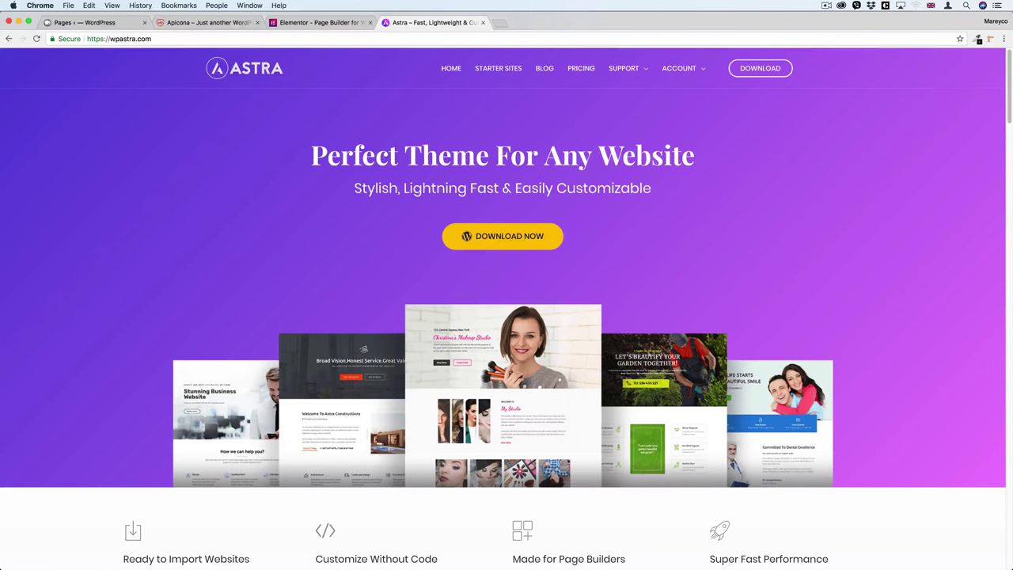
{"action": "left_click", "coordinate": [321, 23]}
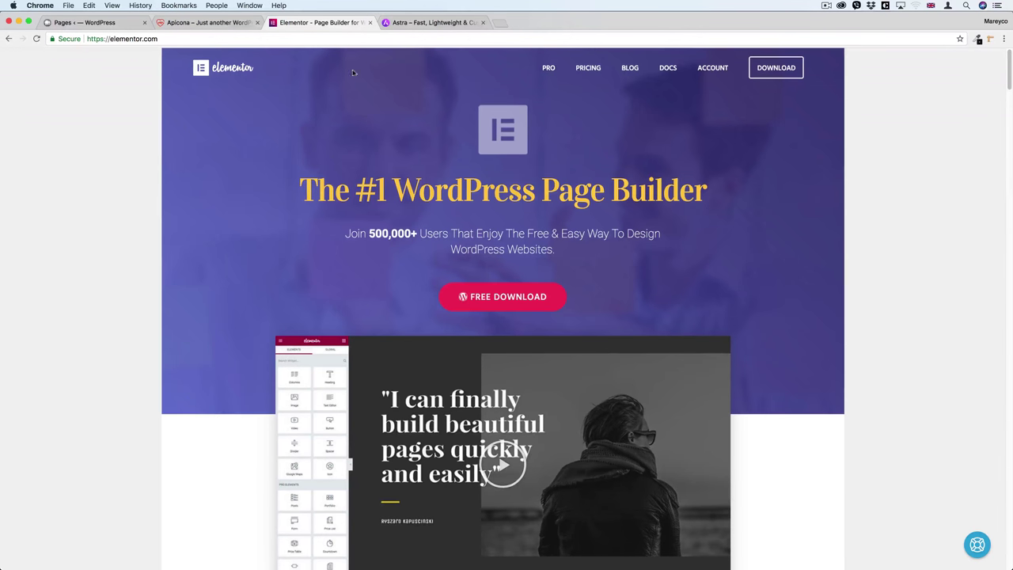
{"action": "left_click", "coordinate": [229, 25]}
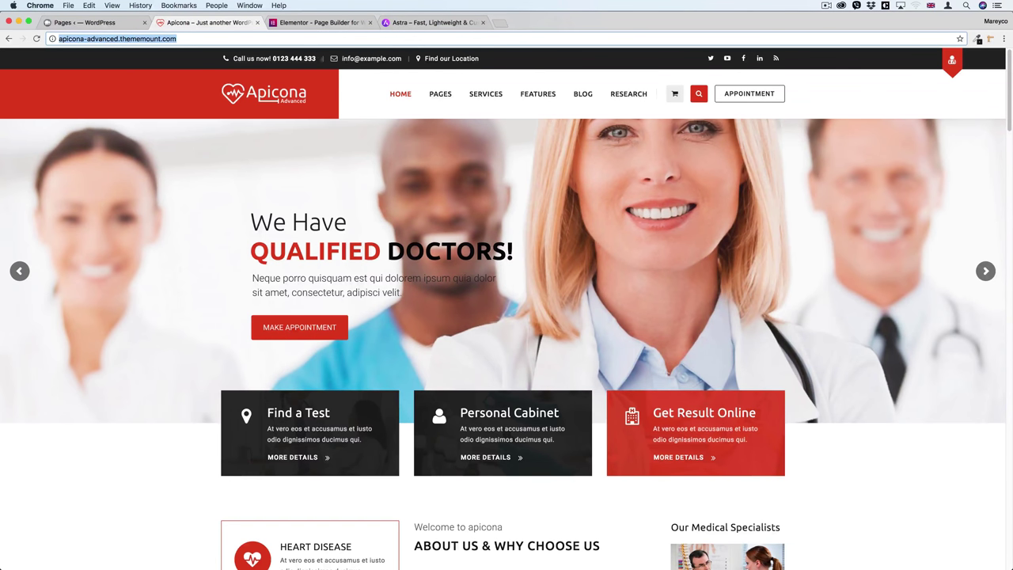
Examine how the Apicona demo's header behaves on scrolling and view the Research submenu
{"action": "scroll", "coordinate": [494, 162], "scroll_direction": "down", "scroll_amount": 2}
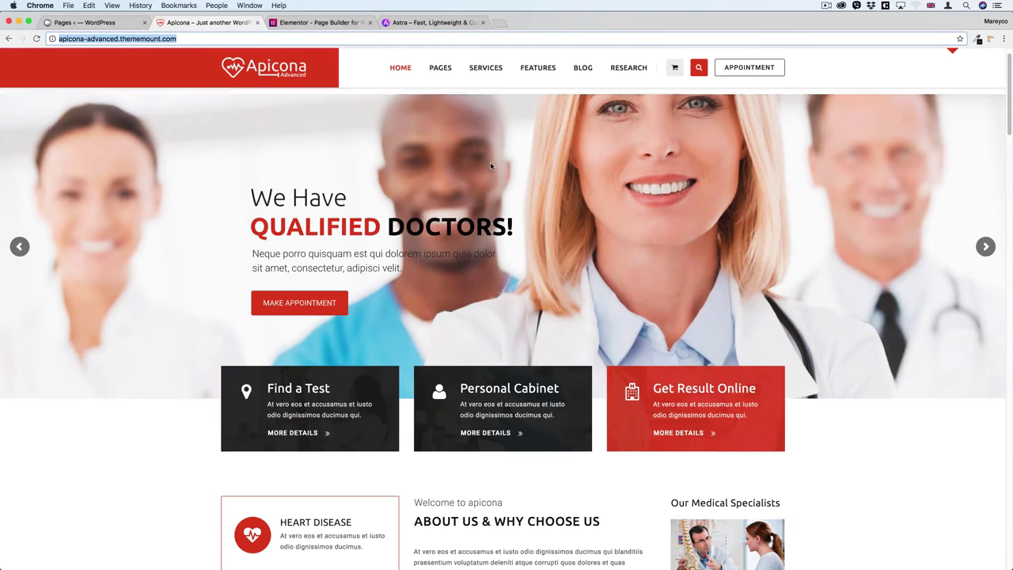
{"action": "scroll", "coordinate": [490, 162], "scroll_direction": "down", "scroll_amount": 5}
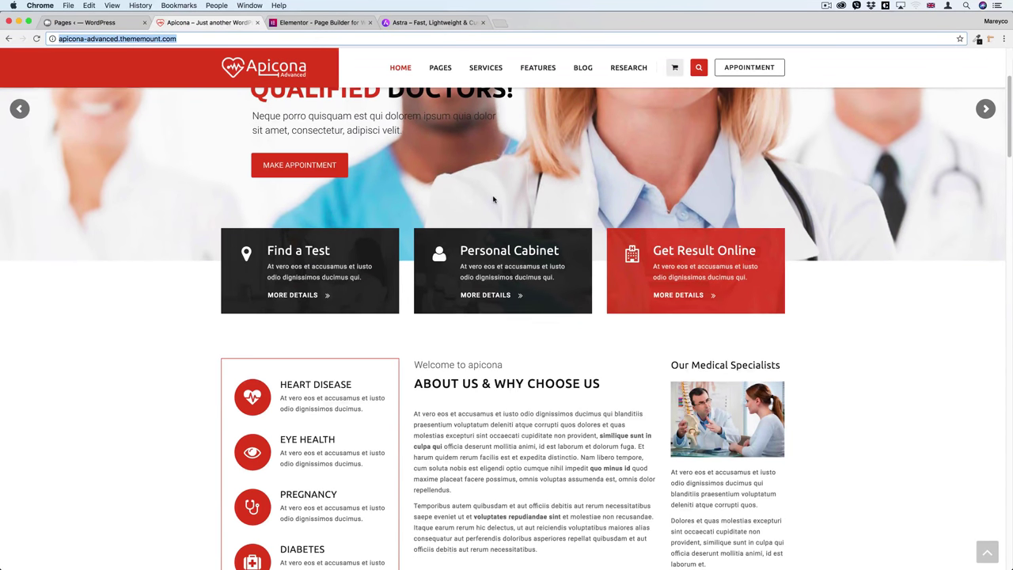
{"action": "scroll", "coordinate": [492, 197], "scroll_direction": "up", "scroll_amount": 7}
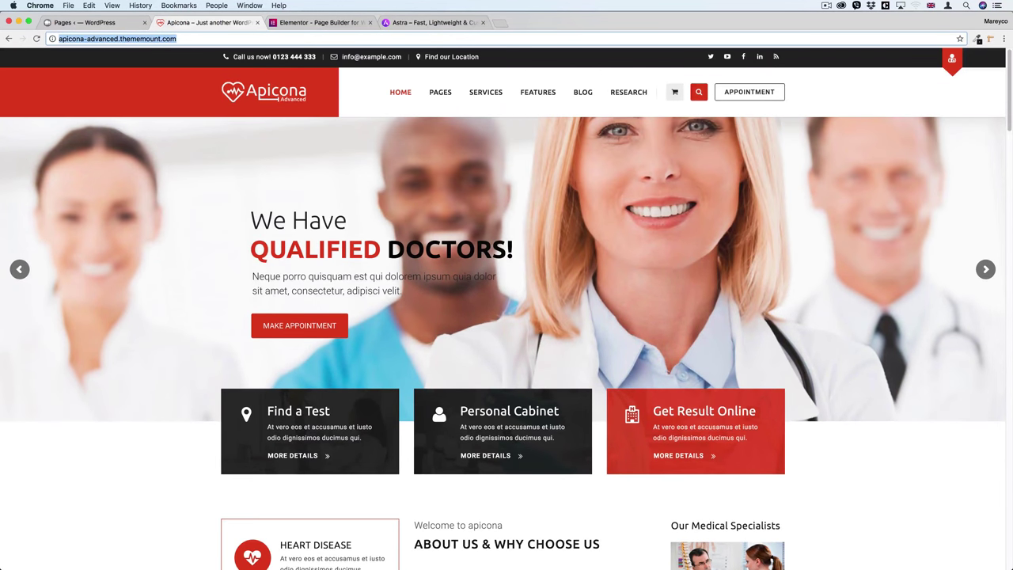
{"action": "scroll", "coordinate": [484, 144], "scroll_direction": "down", "scroll_amount": 2}
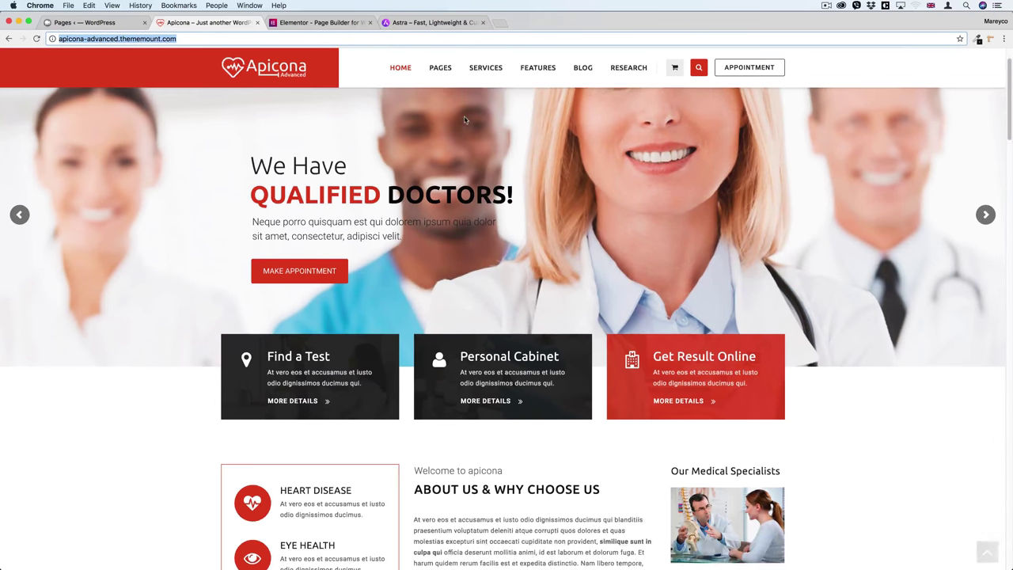
{"action": "mouse_move", "coordinate": [641, 61]}
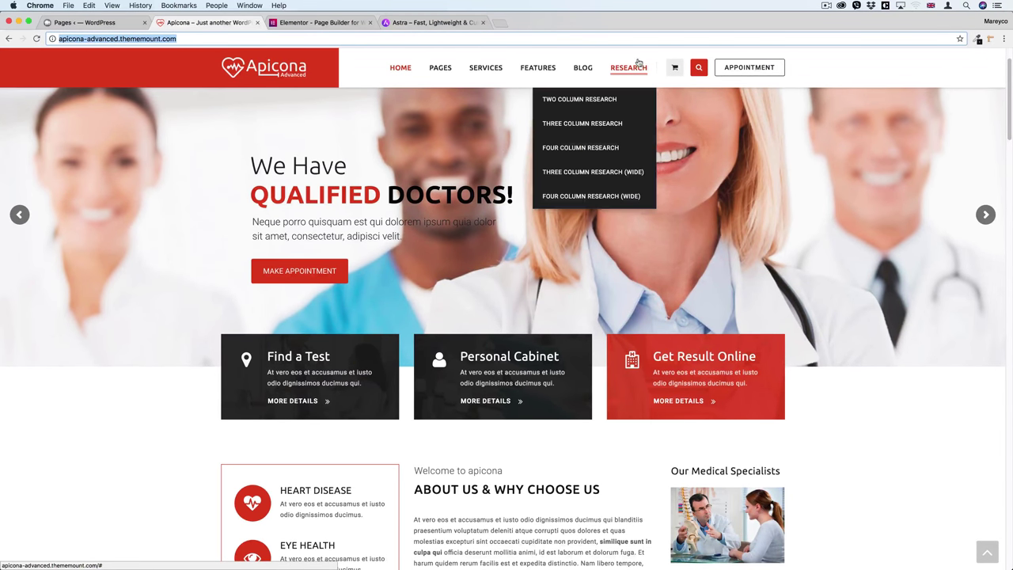
{"action": "scroll", "coordinate": [503, 155], "scroll_direction": "up", "scroll_amount": 2}
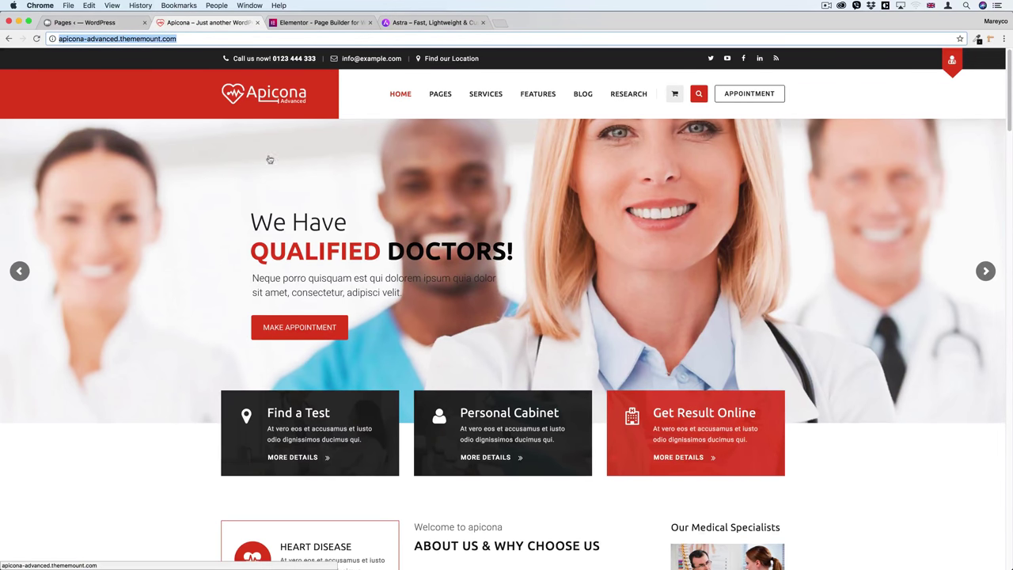
Compare the Apicona demo's full header, with contact bar, logo, navigation and Appointment button, against its sticky version on scroll
{"action": "scroll", "coordinate": [314, 159], "scroll_direction": "down", "scroll_amount": 2}
{"action": "scroll", "coordinate": [318, 165], "scroll_direction": "up", "scroll_amount": 2}
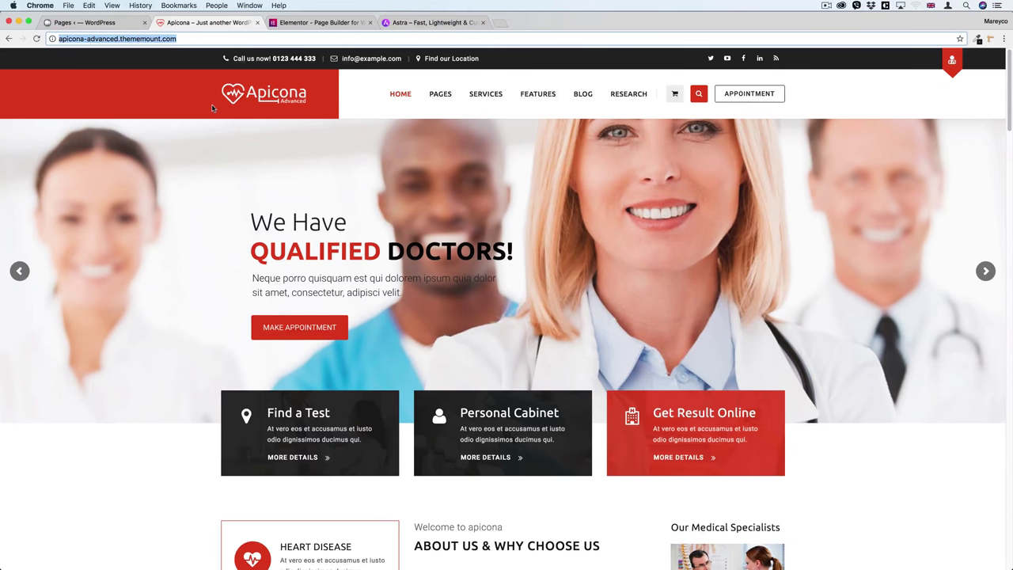
{"action": "scroll", "coordinate": [214, 109], "scroll_direction": "down", "scroll_amount": 1}
{"action": "scroll", "coordinate": [357, 66], "scroll_direction": "up", "scroll_amount": 1}
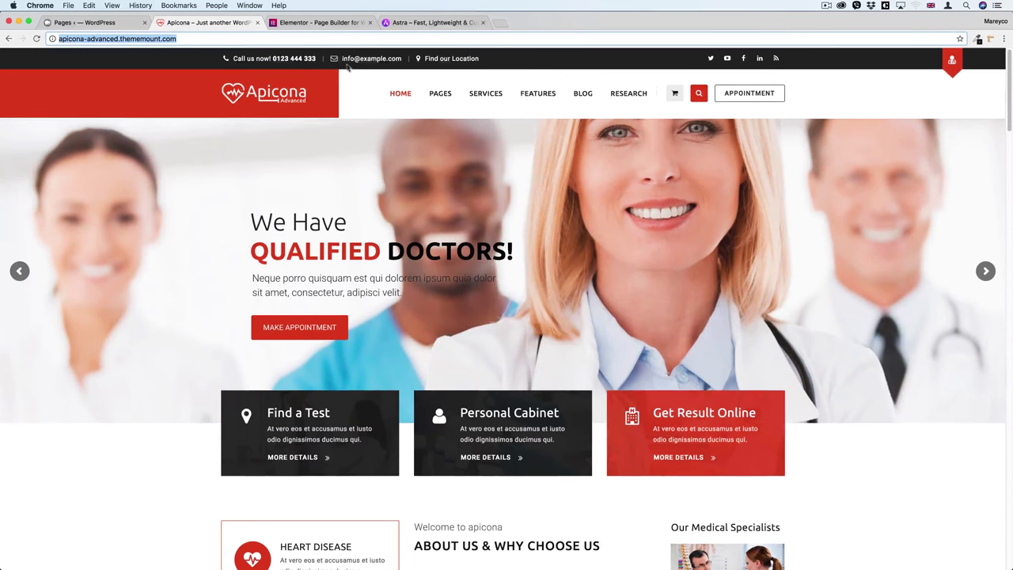
{"action": "scroll", "coordinate": [343, 113], "scroll_direction": "down", "scroll_amount": 1}
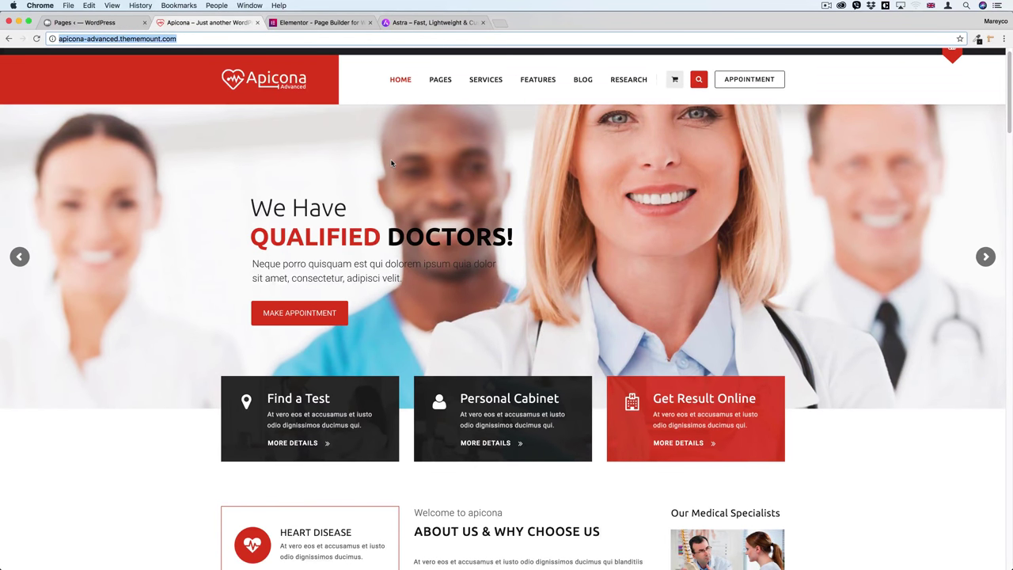
{"action": "scroll", "coordinate": [391, 163], "scroll_direction": "up", "scroll_amount": 1}
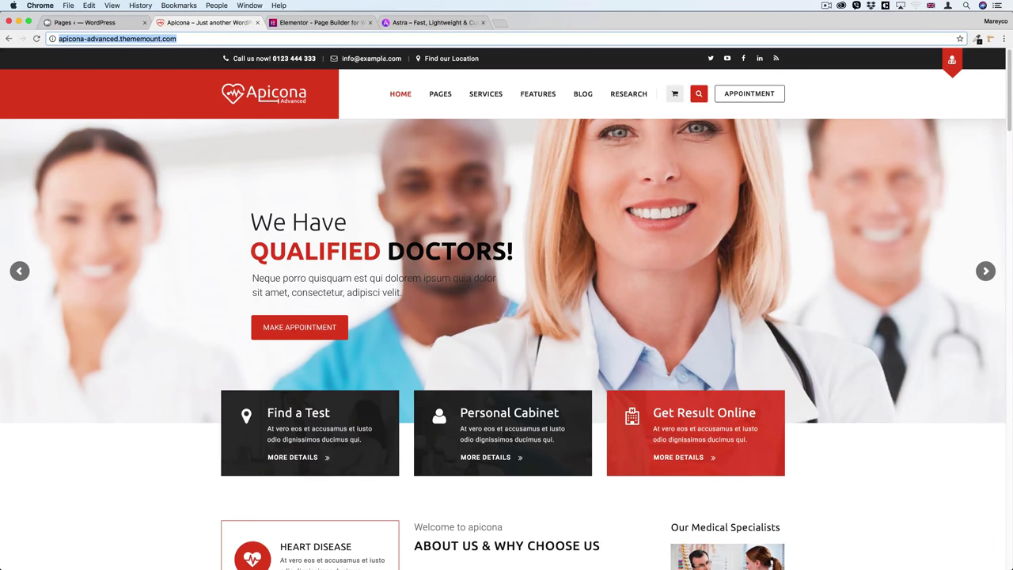
{"action": "scroll", "coordinate": [379, 133], "scroll_direction": "down", "scroll_amount": 3}
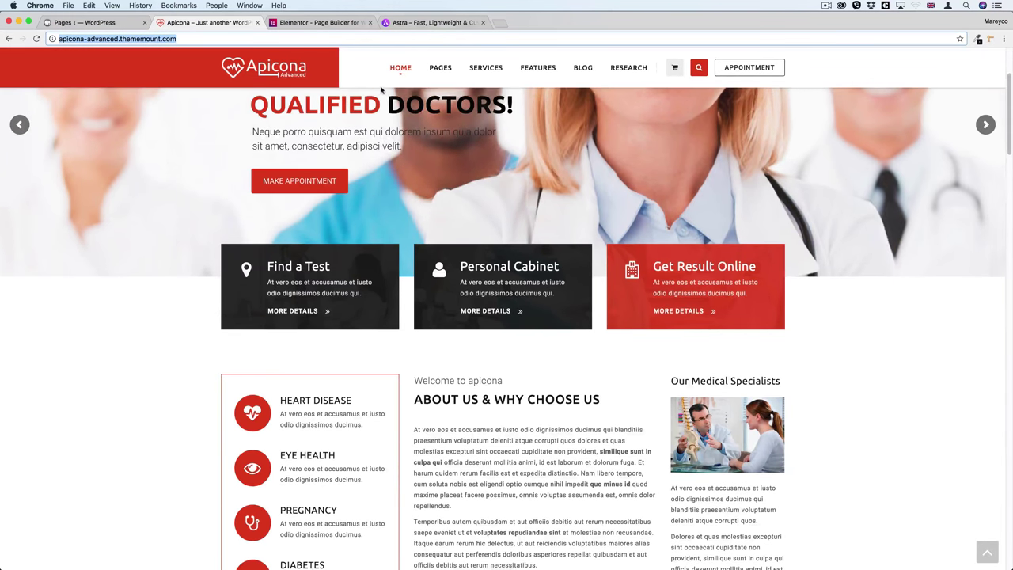
{"action": "mouse_move", "coordinate": [398, 129]}
{"action": "scroll", "coordinate": [362, 76], "scroll_direction": "up", "scroll_amount": 3}
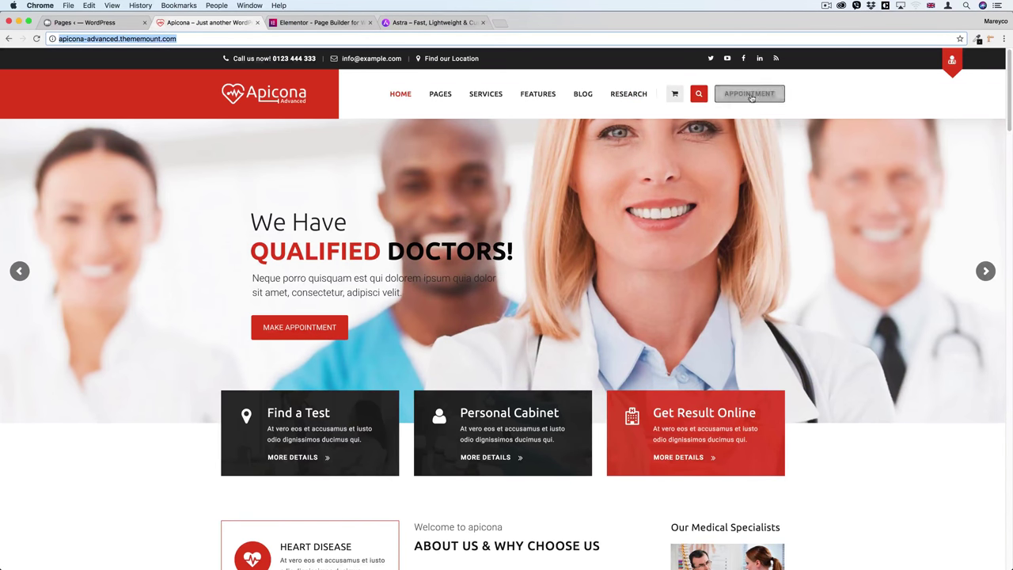
{"action": "scroll", "coordinate": [379, 166], "scroll_direction": "down", "scroll_amount": 1}
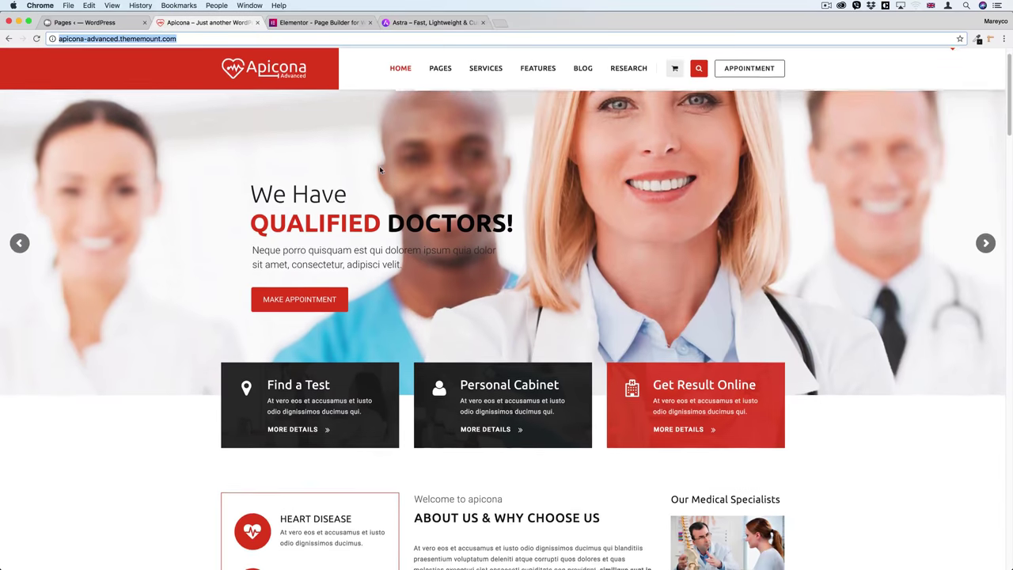
{"action": "scroll", "coordinate": [354, 133], "scroll_direction": "up", "scroll_amount": 1}
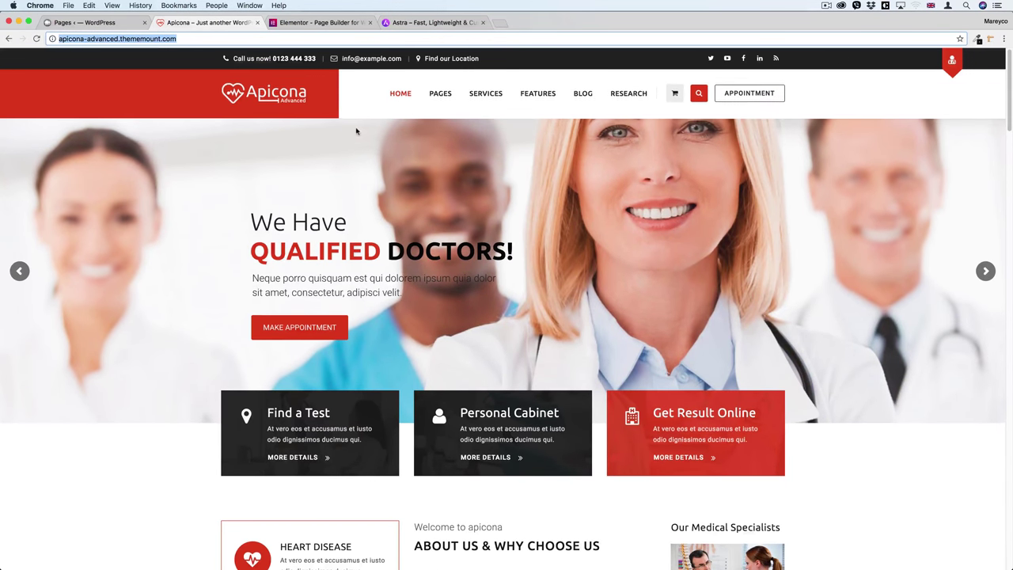
{"action": "scroll", "coordinate": [381, 145], "scroll_direction": "down", "scroll_amount": 1}
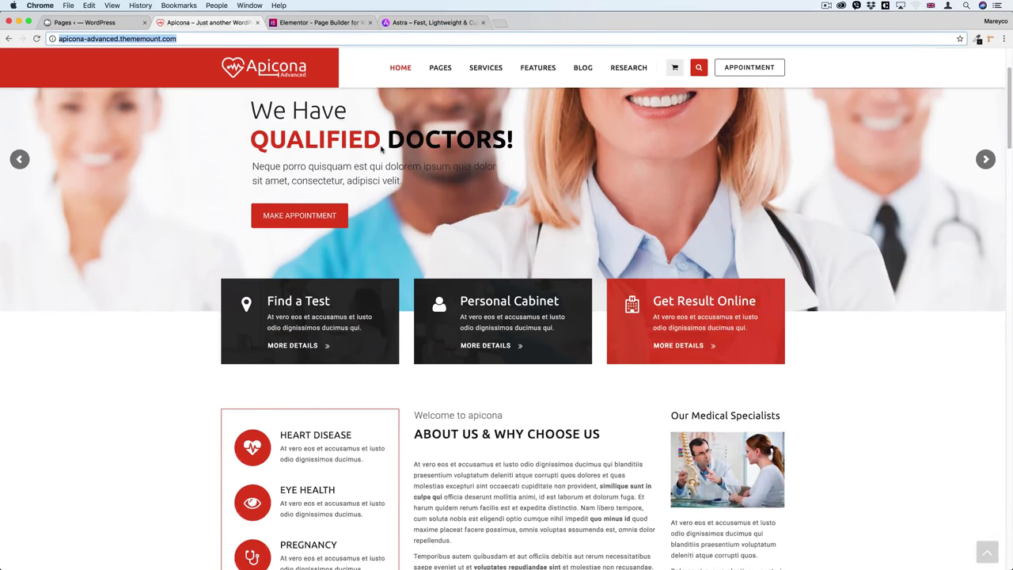
{"action": "scroll", "coordinate": [381, 144], "scroll_direction": "up", "scroll_amount": 2}
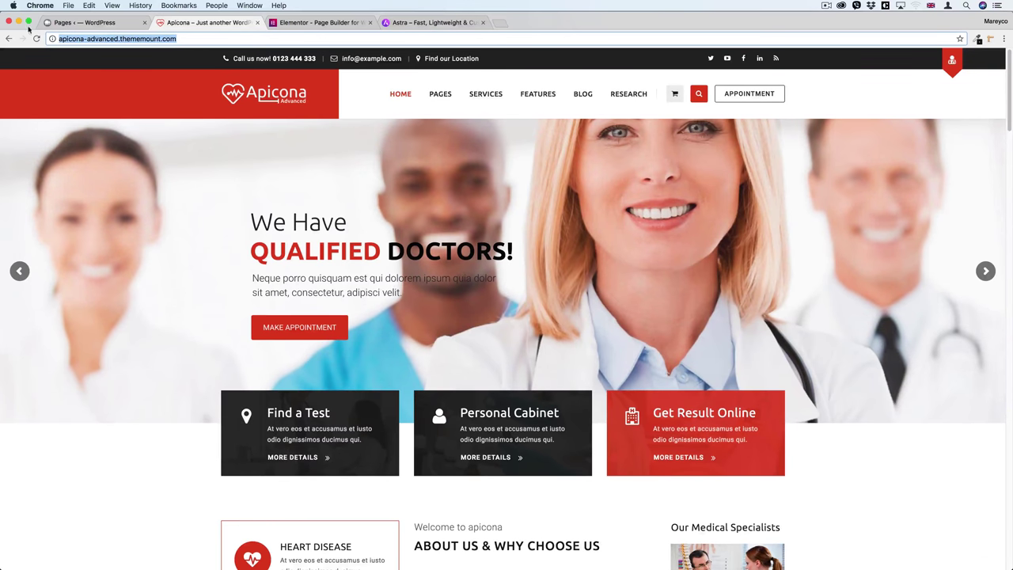
View the published Apicona page from the WordPress pages list and compare its header with the Apicona demo's header
{"action": "left_click", "coordinate": [107, 22]}
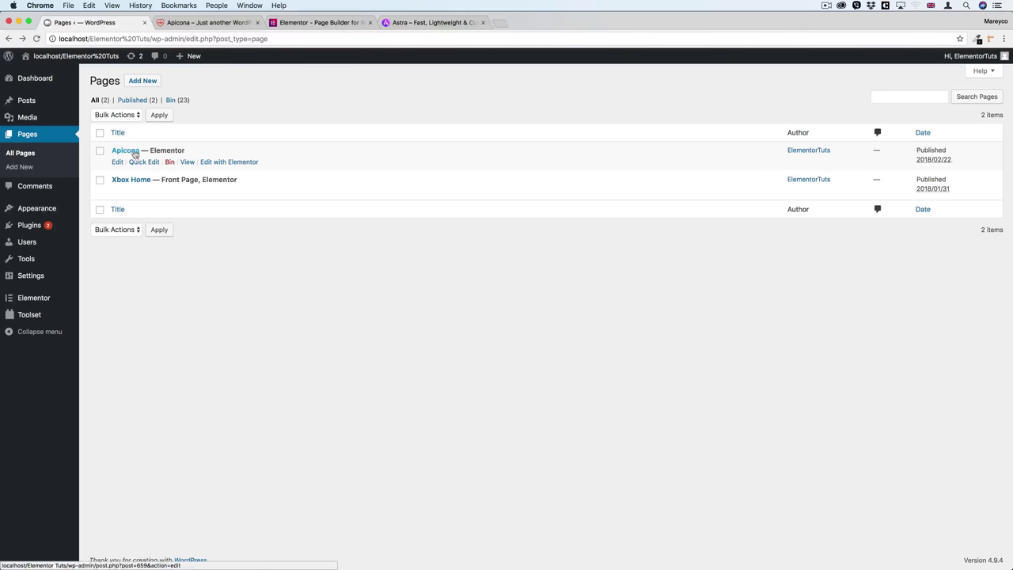
{"action": "left_click", "coordinate": [187, 162]}
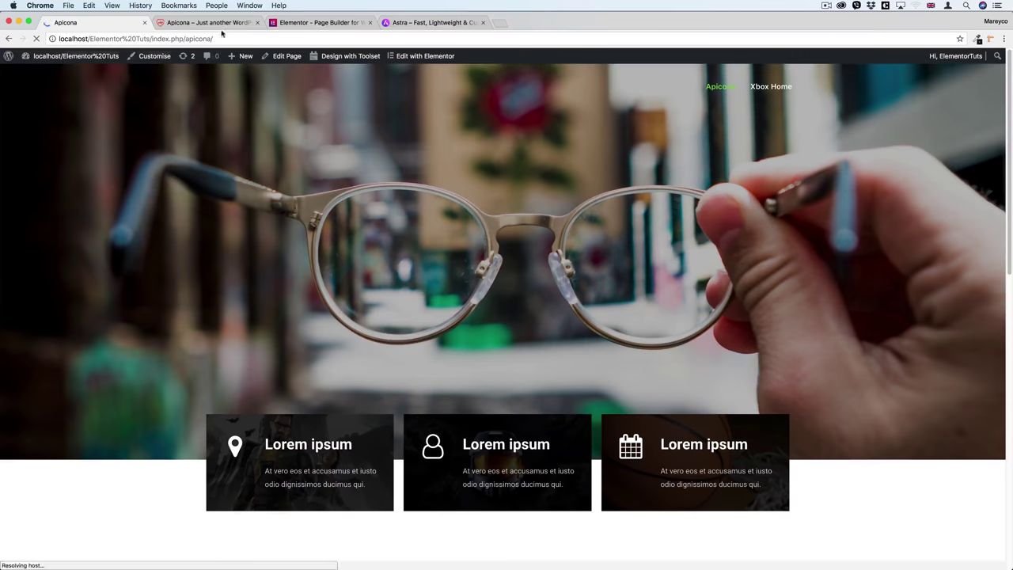
{"action": "left_click", "coordinate": [218, 24]}
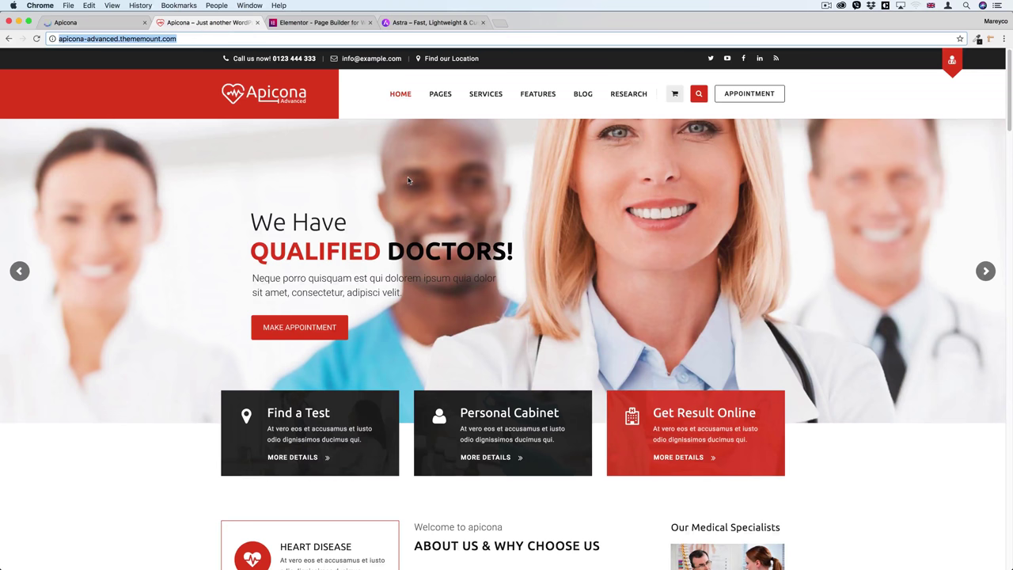
{"action": "left_click", "coordinate": [117, 24]}
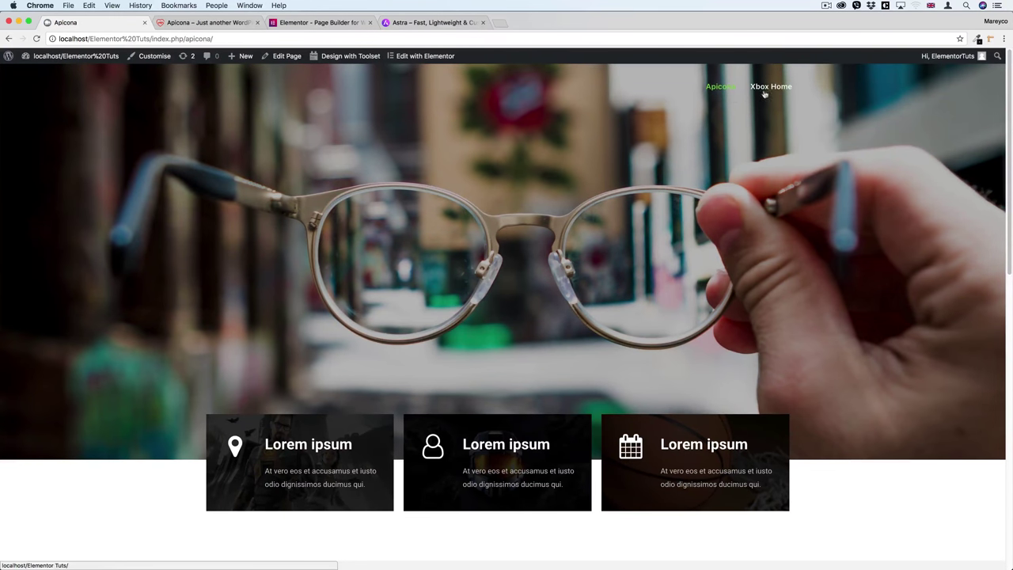
{"action": "key", "text": "ctrl+Tab"}
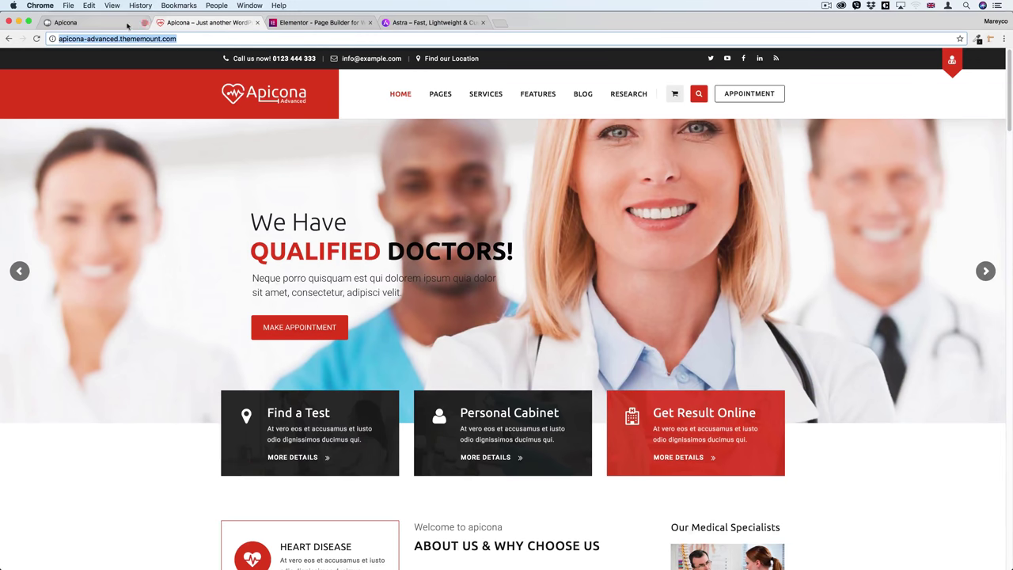
{"action": "left_click", "coordinate": [136, 25]}
Review the local Apicona page's sections down to the footer and return to the Apicona demo site's header
{"action": "scroll", "coordinate": [486, 212], "scroll_direction": "down", "scroll_amount": 10}
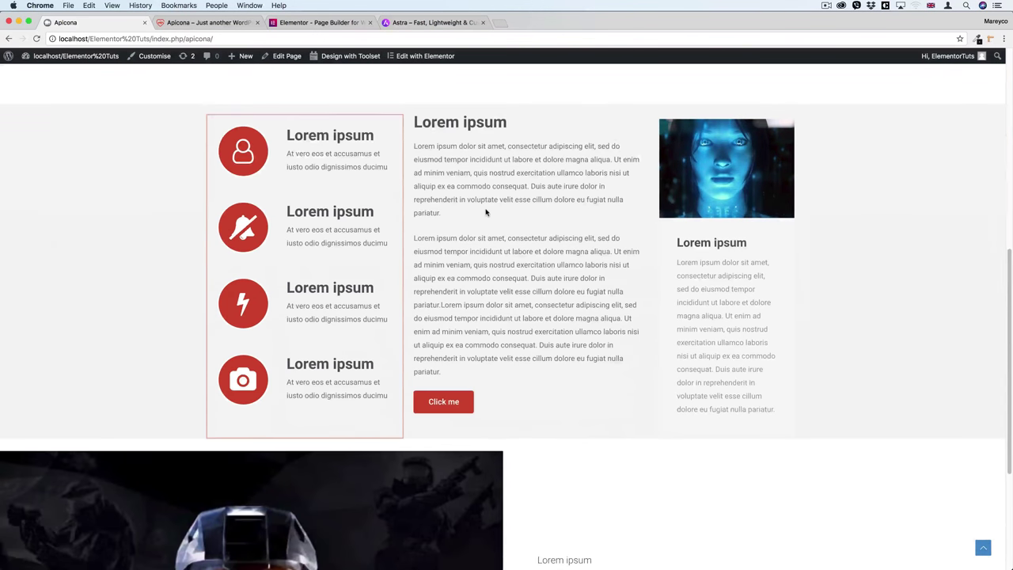
{"action": "scroll", "coordinate": [486, 212], "scroll_direction": "down", "scroll_amount": 5}
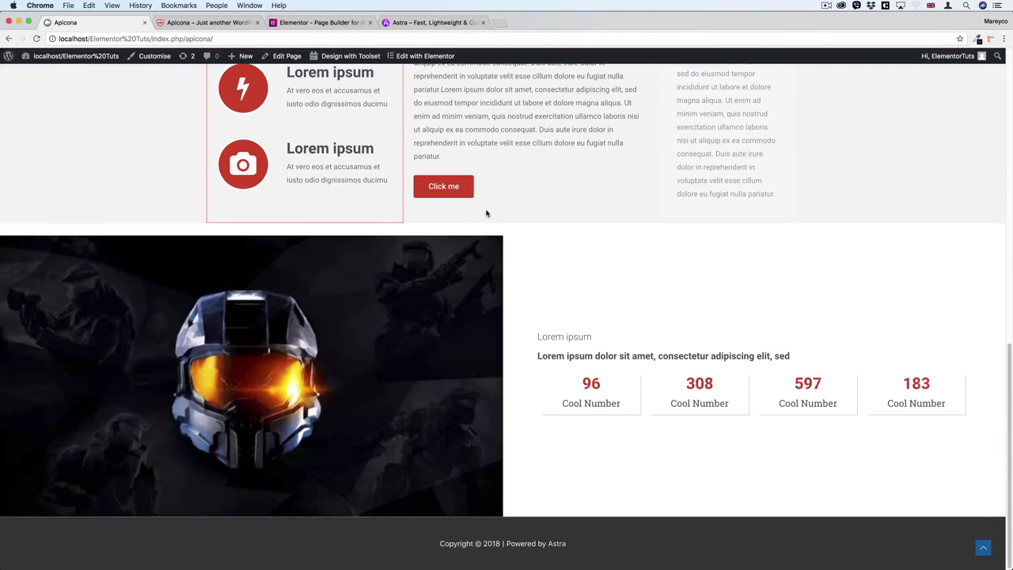
{"action": "scroll", "coordinate": [486, 212], "scroll_direction": "up", "scroll_amount": 15}
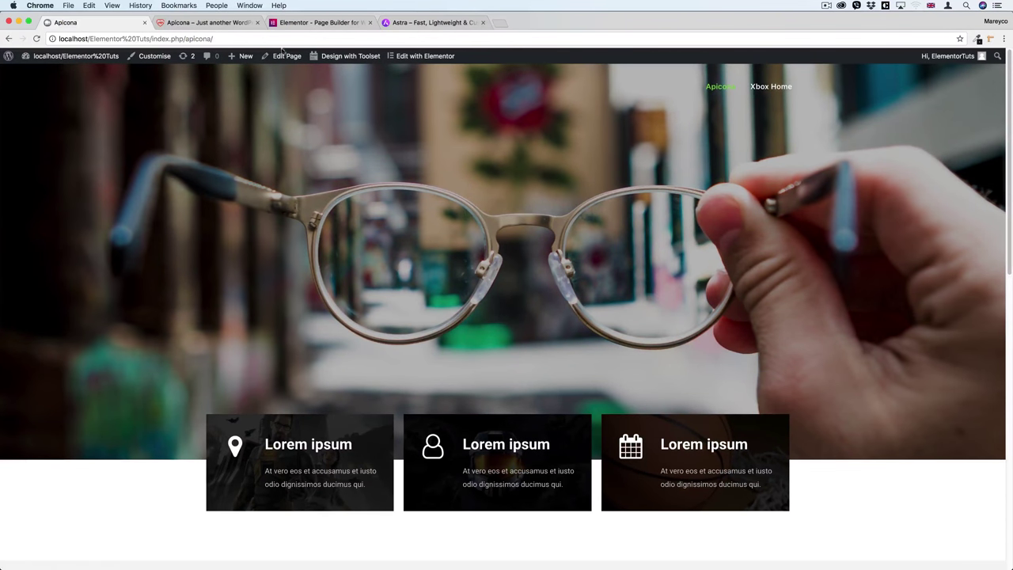
{"action": "left_click", "coordinate": [208, 22]}
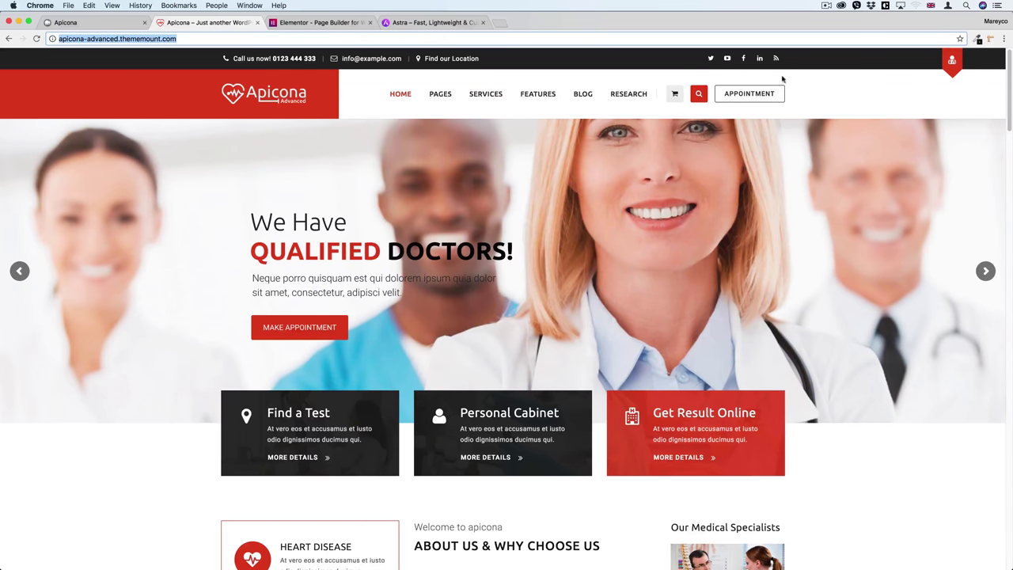
{"action": "left_click", "coordinate": [270, 68]}
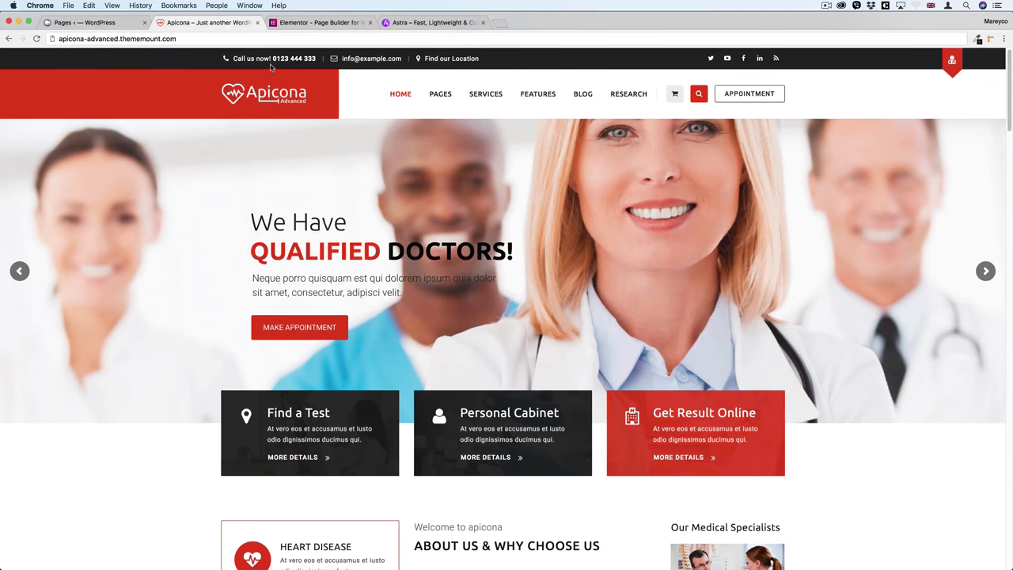
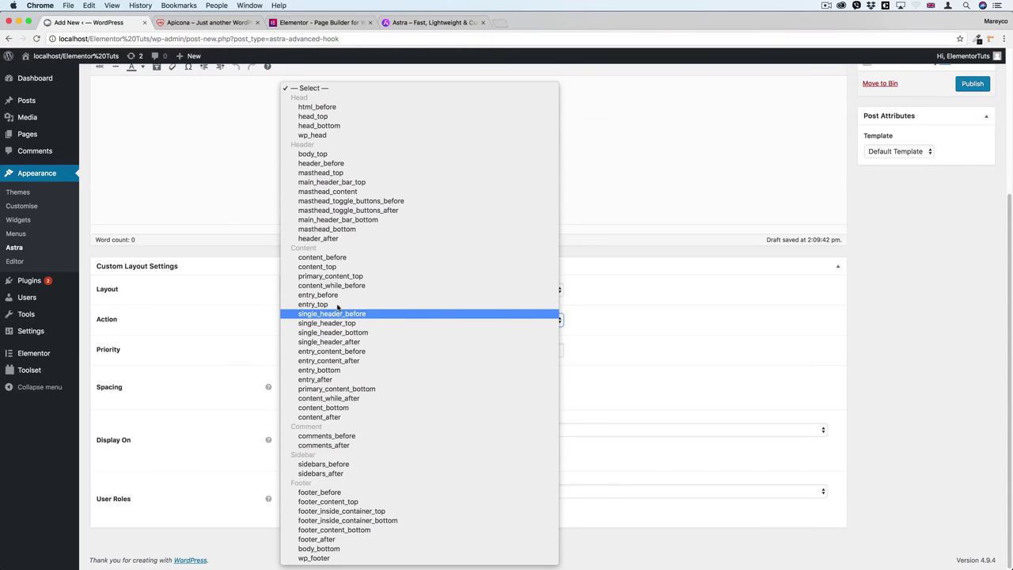
Set the custom layout's hook action to body_top
{"action": "left_click", "coordinate": [318, 155]}
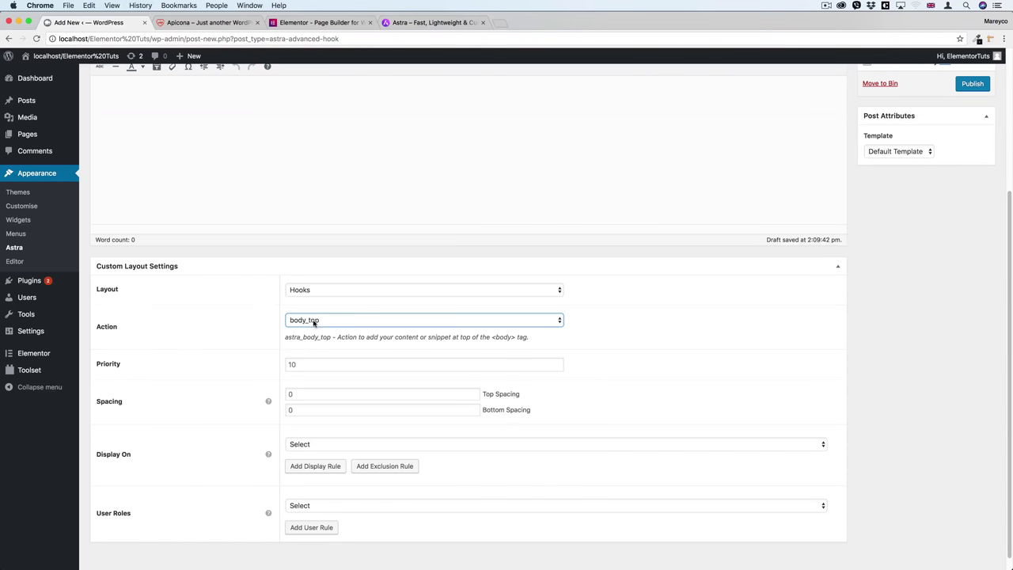
{"action": "left_click", "coordinate": [292, 322]}
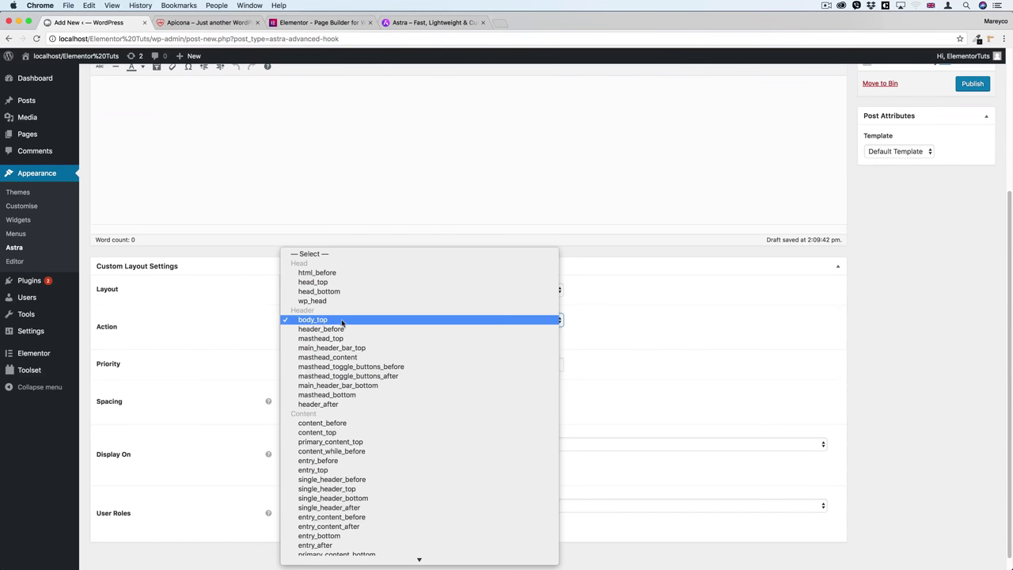
{"action": "left_click", "coordinate": [315, 321]}
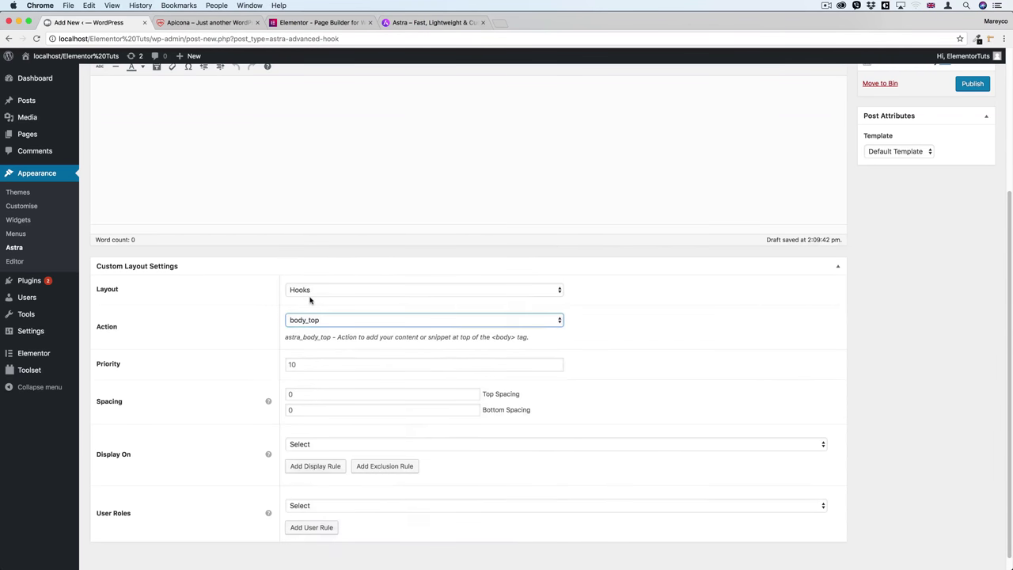
{"action": "scroll", "coordinate": [253, 301], "scroll_direction": "down", "scroll_amount": 1}
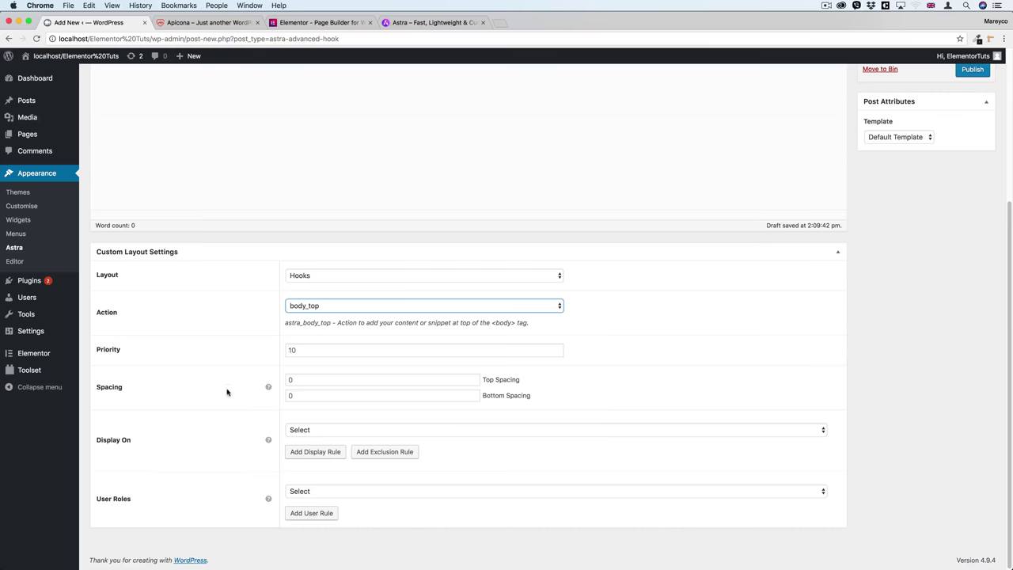
Set the custom layout to display on the Entire Website and check the available user role options
{"action": "left_click", "coordinate": [316, 430]}
{"action": "scroll", "coordinate": [316, 456], "scroll_direction": "down", "scroll_amount": 3}
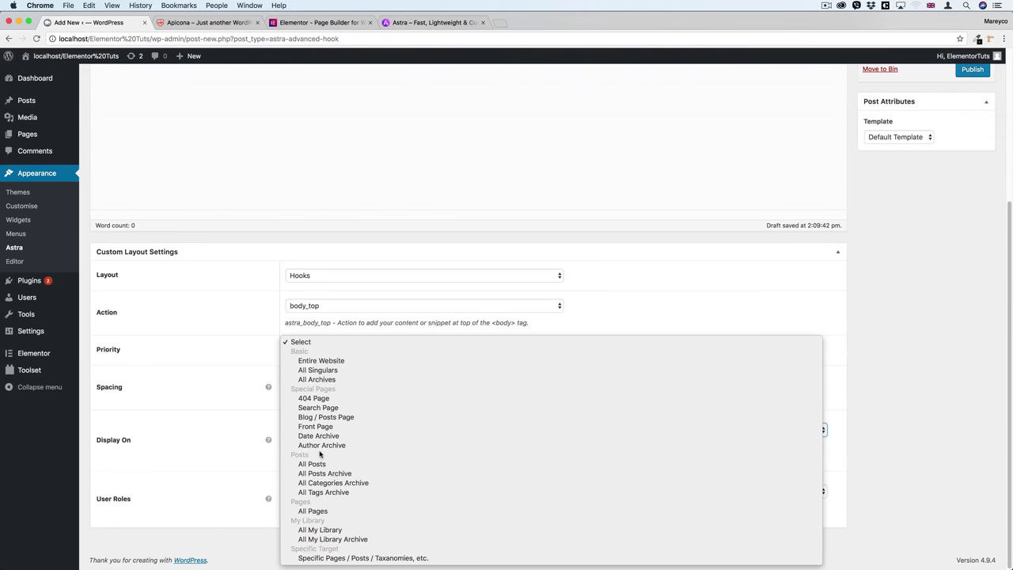
{"action": "left_click", "coordinate": [329, 361]}
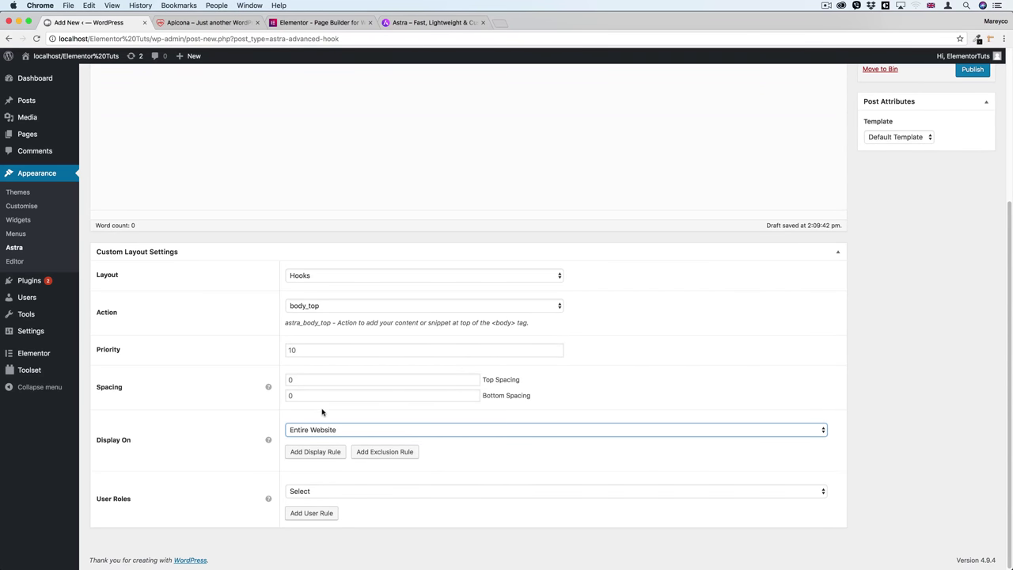
{"action": "left_click", "coordinate": [349, 496]}
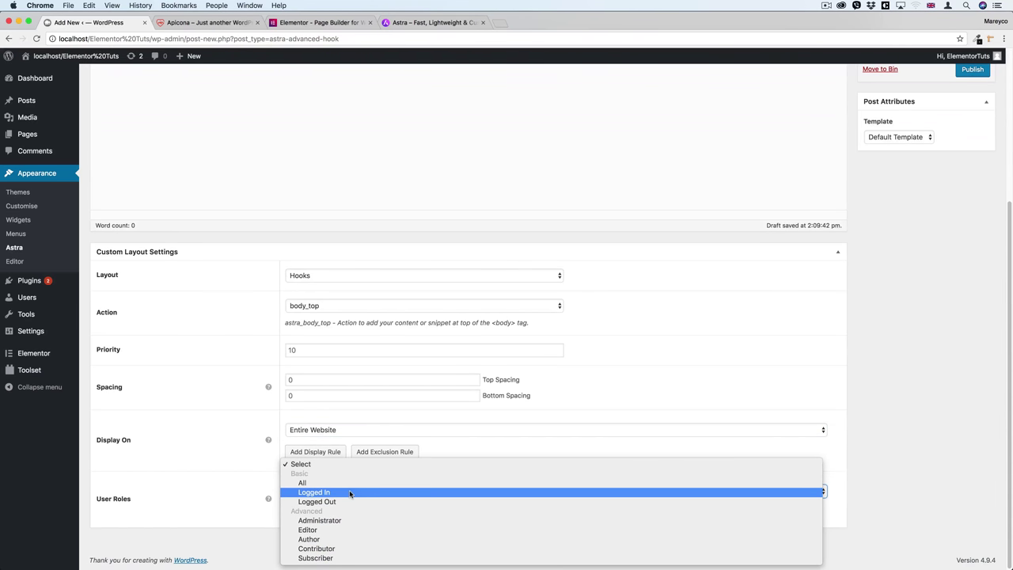
{"action": "left_click", "coordinate": [622, 400]}
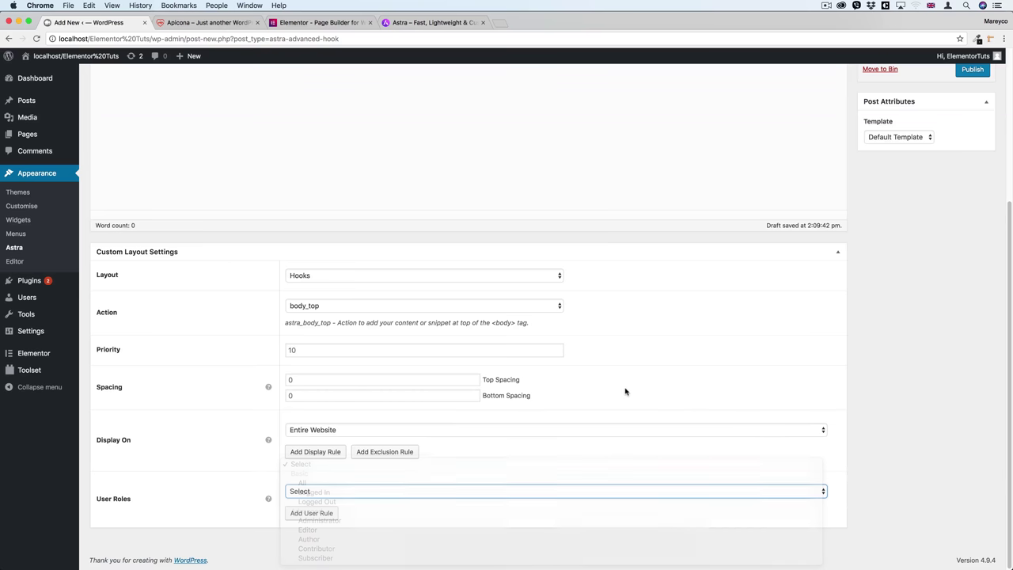
Publish the Above Header custom layout and open it for editing in Elementor
{"action": "scroll", "coordinate": [615, 328], "scroll_direction": "up", "scroll_amount": 5}
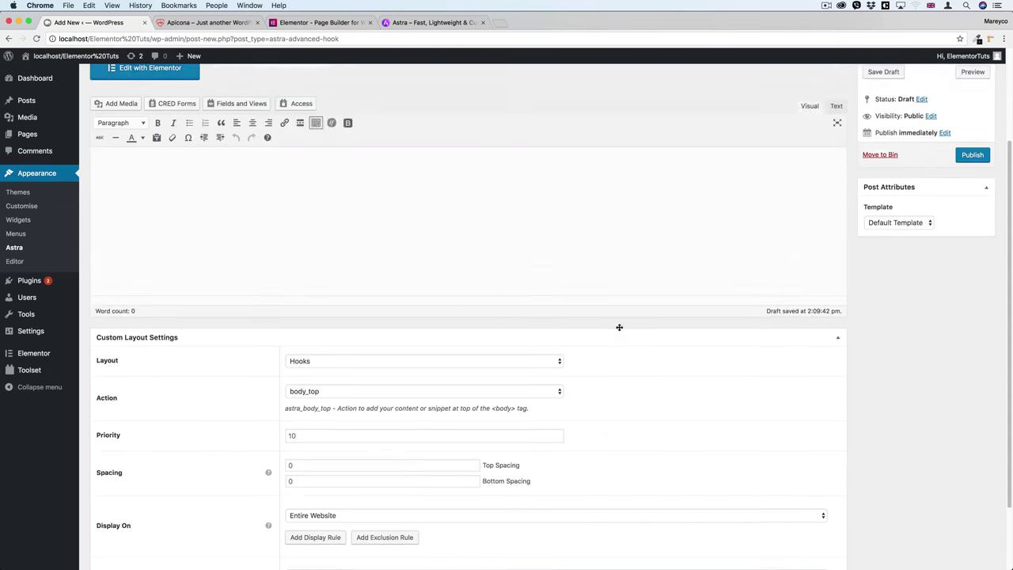
{"action": "left_click", "coordinate": [972, 285]}
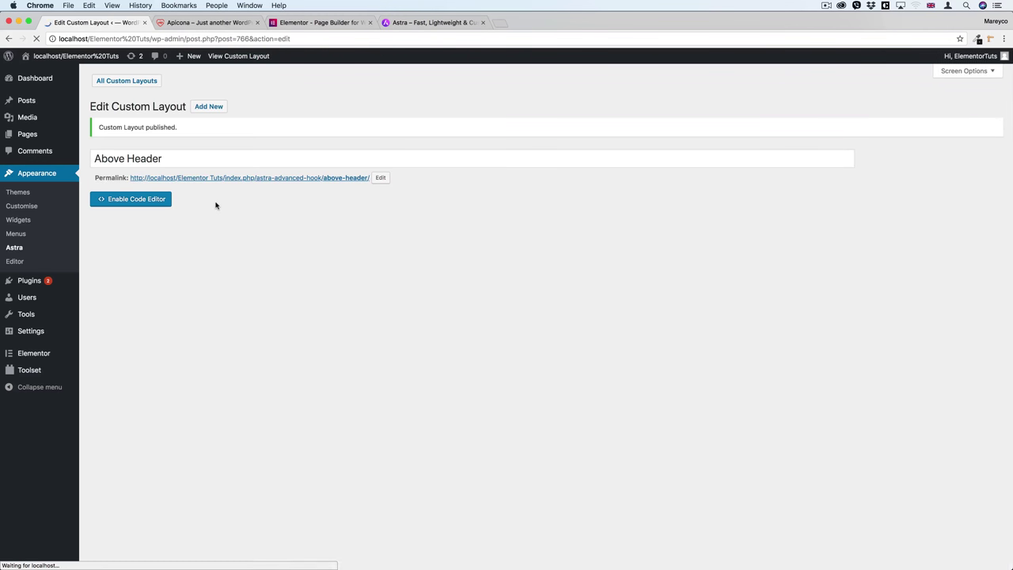
{"action": "left_click", "coordinate": [133, 227]}
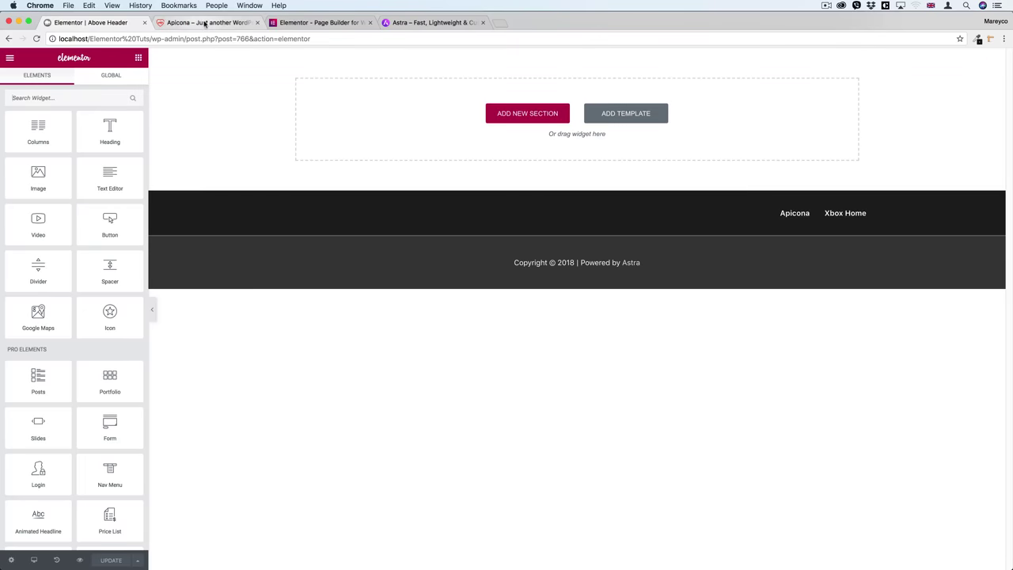
Check the Apicona demo's contact bar and add a single-column section to the Above Header layout
{"action": "left_click", "coordinate": [207, 22]}
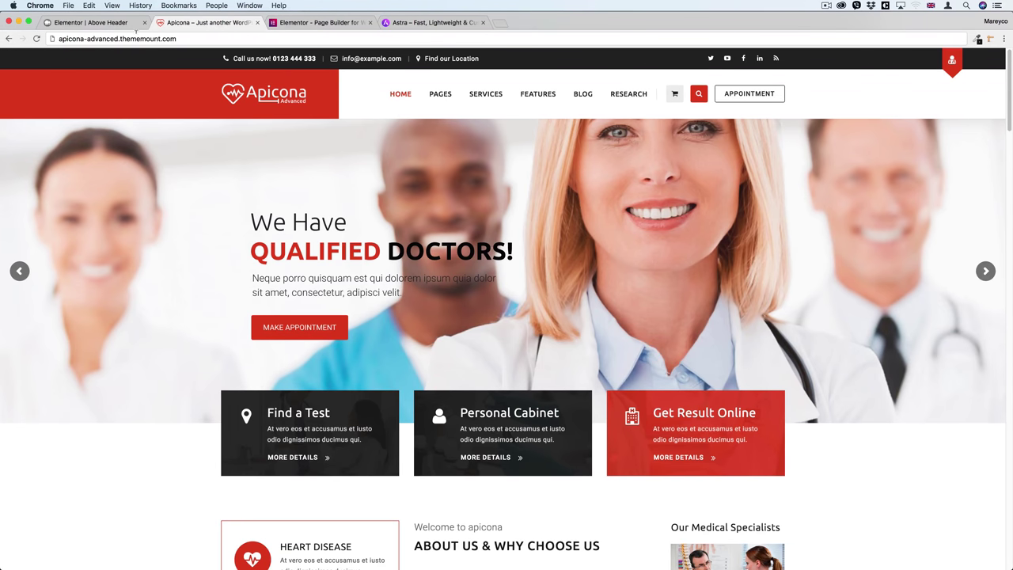
{"action": "left_click", "coordinate": [127, 23]}
{"action": "left_click", "coordinate": [512, 117]}
{"action": "left_click", "coordinate": [450, 147]}
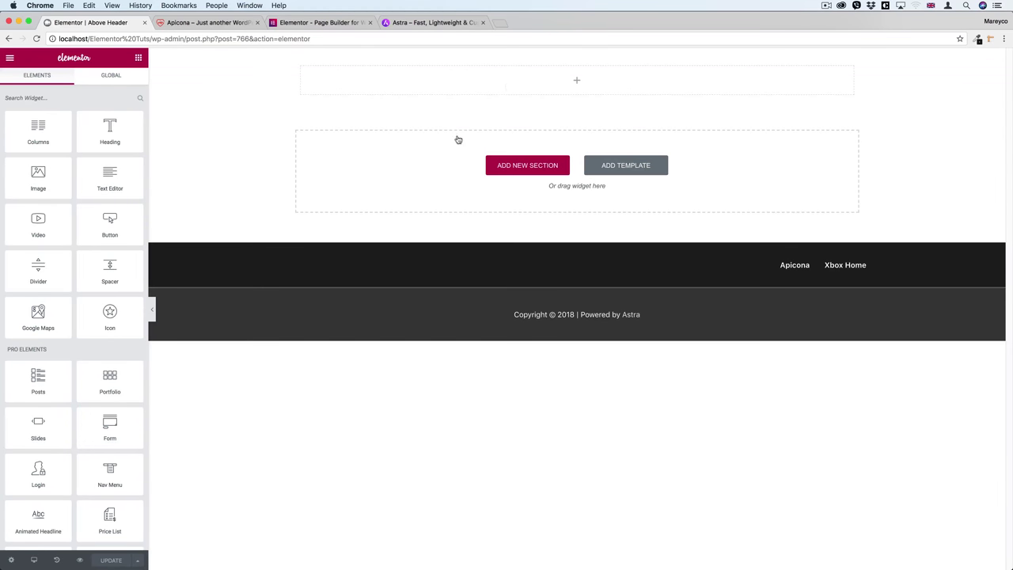
Stretch the new section to the full page width and set its boxed content width to 1200
{"action": "left_click", "coordinate": [551, 55]}
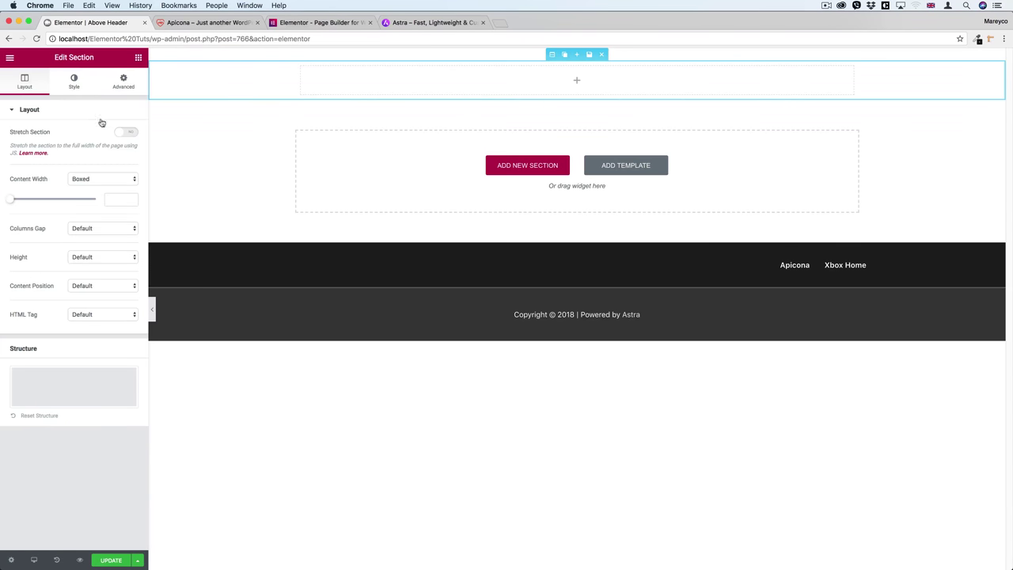
{"action": "left_click", "coordinate": [128, 133]}
{"action": "left_click", "coordinate": [109, 199]}
{"action": "type", "text": "1200"}
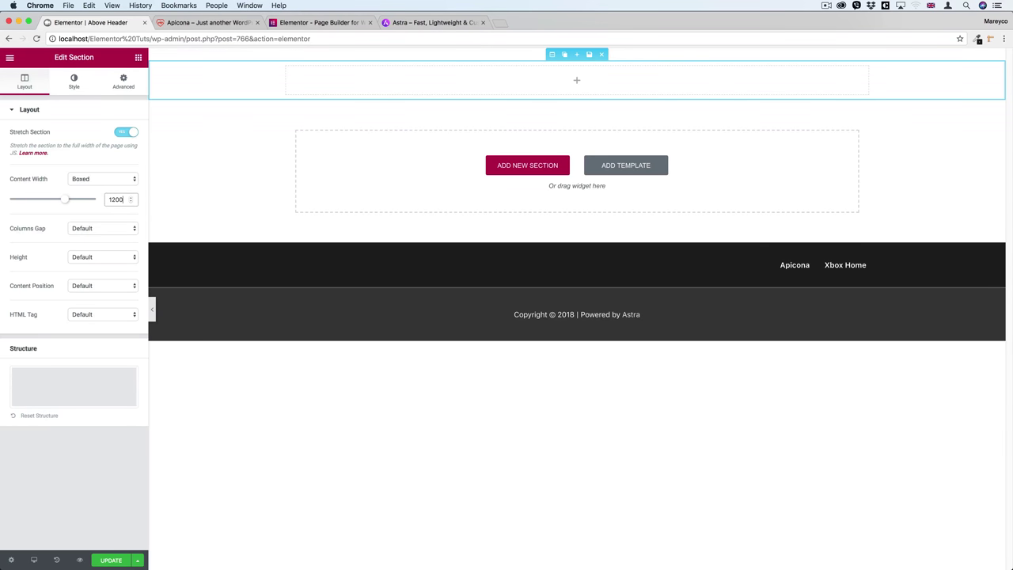
Give the section a classic background in black (#000000)
{"action": "left_click", "coordinate": [73, 81]}
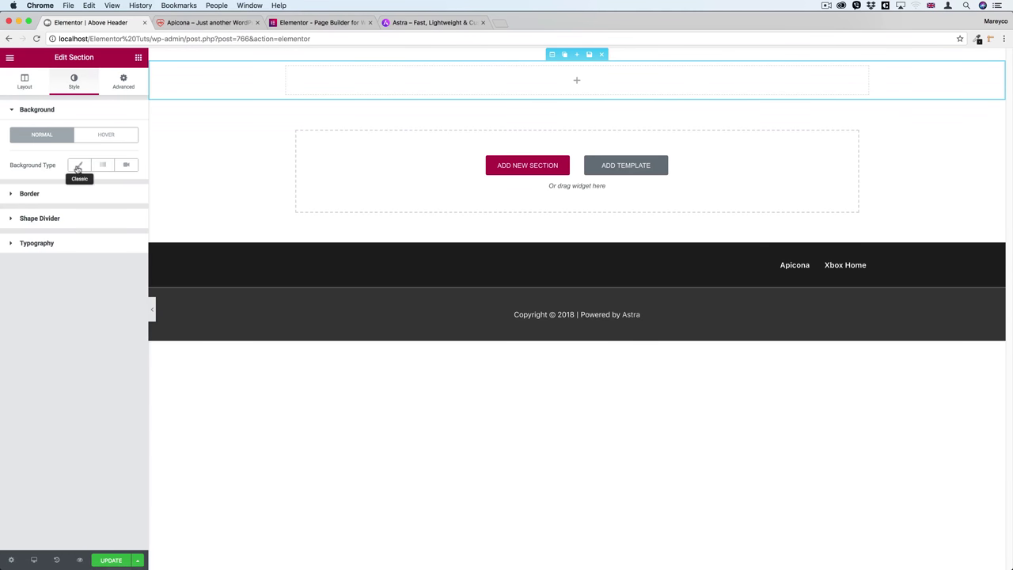
{"action": "left_click", "coordinate": [125, 195]}
{"action": "left_click", "coordinate": [90, 310]}
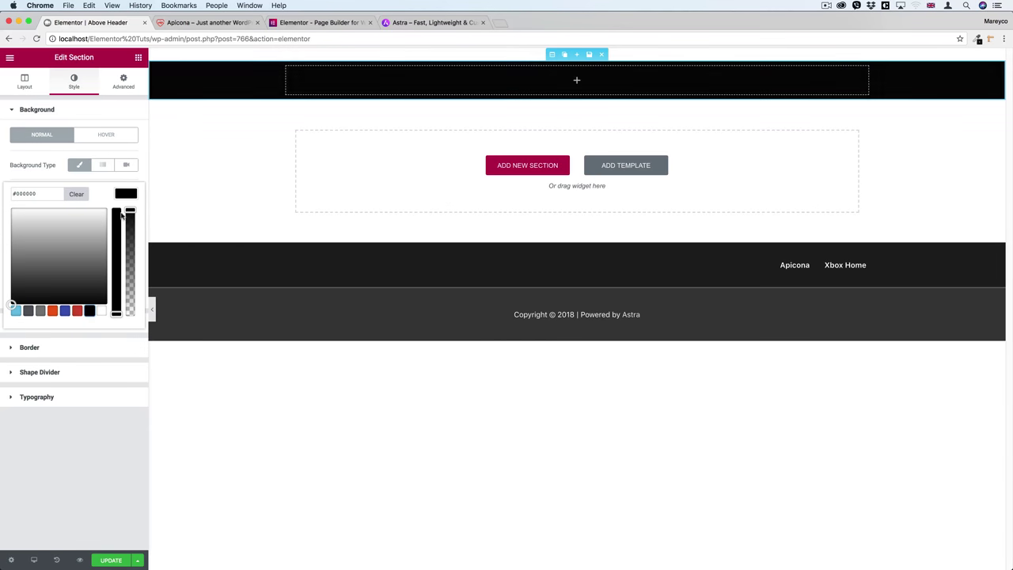
{"action": "left_click", "coordinate": [125, 195]}
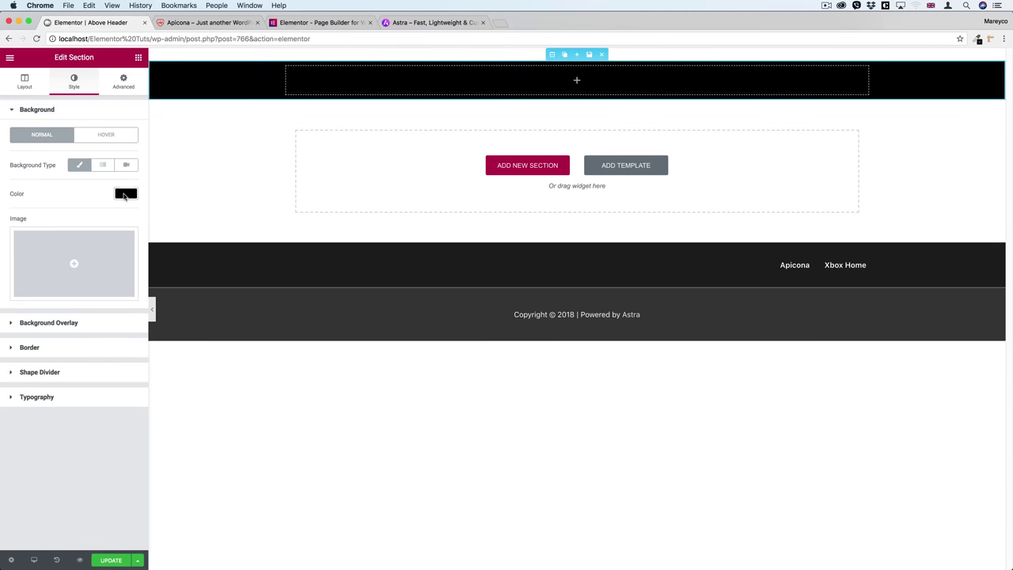
Add a second column to the black section and make the first column wider than the second
{"action": "left_click", "coordinate": [299, 67]}
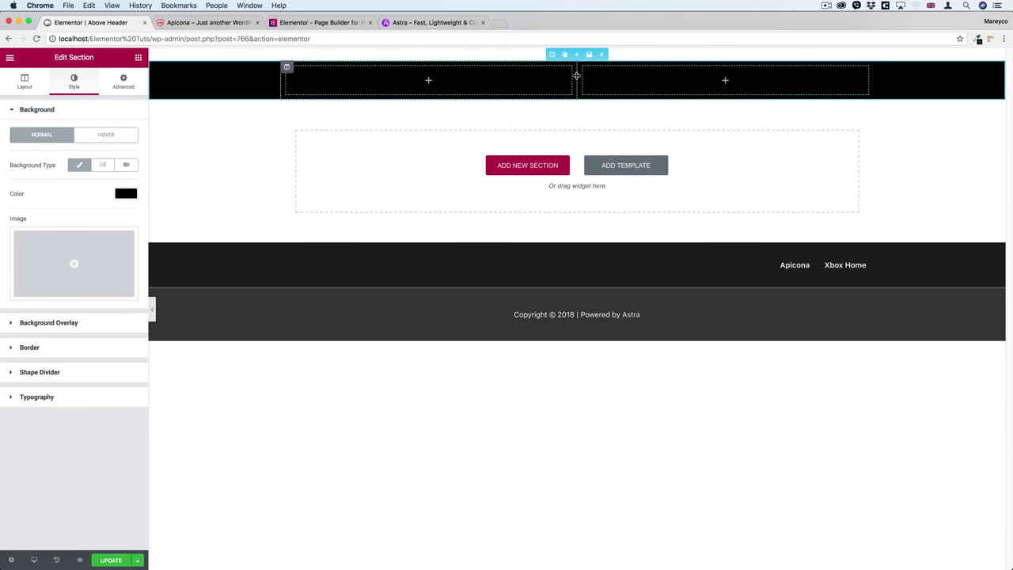
{"action": "left_click_drag", "start_coordinate": [578, 73], "coordinate": [637, 73]}
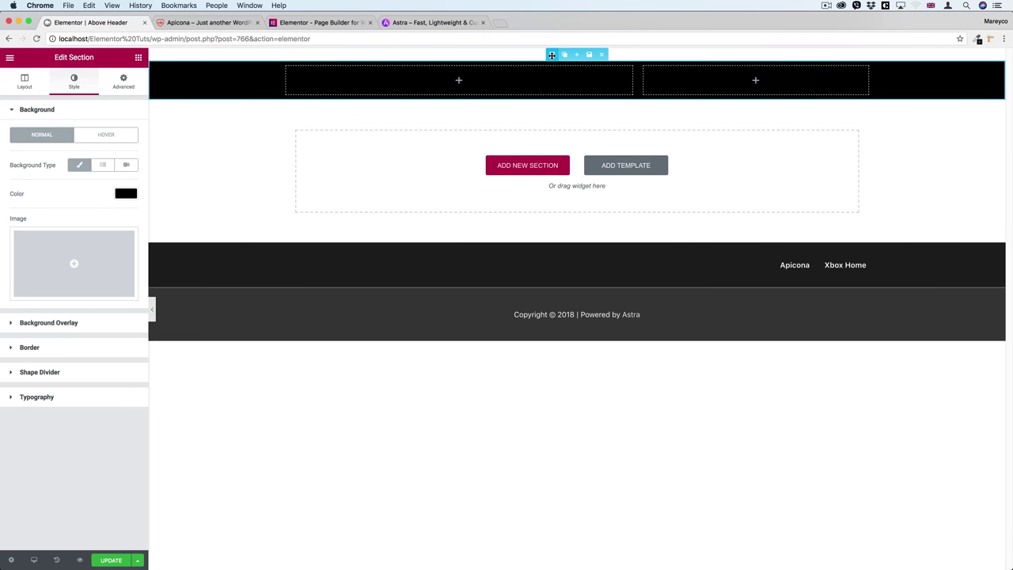
View the content position options in the section's layout settings
{"action": "left_click", "coordinate": [24, 82]}
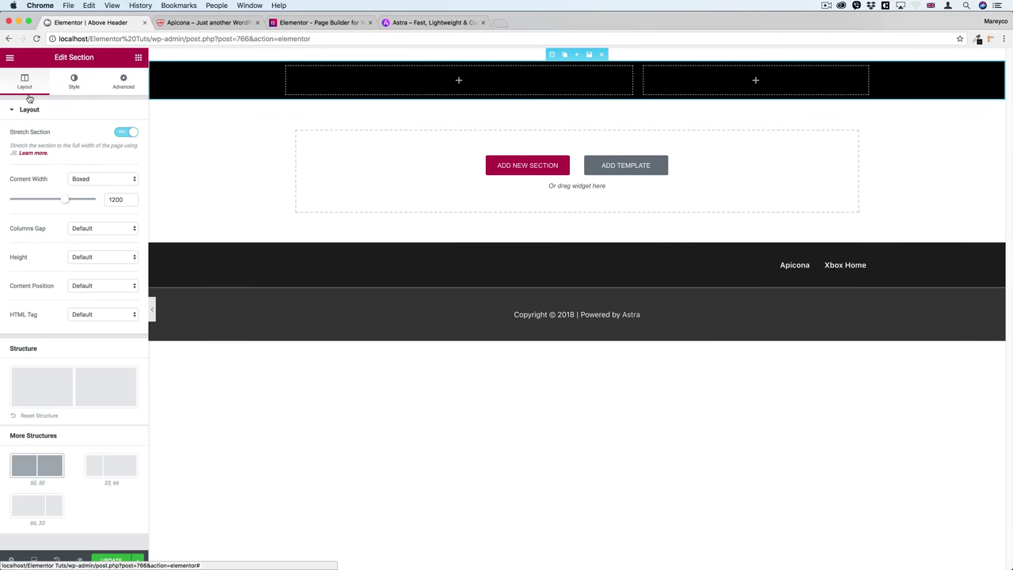
{"action": "left_click", "coordinate": [75, 291]}
{"action": "left_click", "coordinate": [83, 304]}
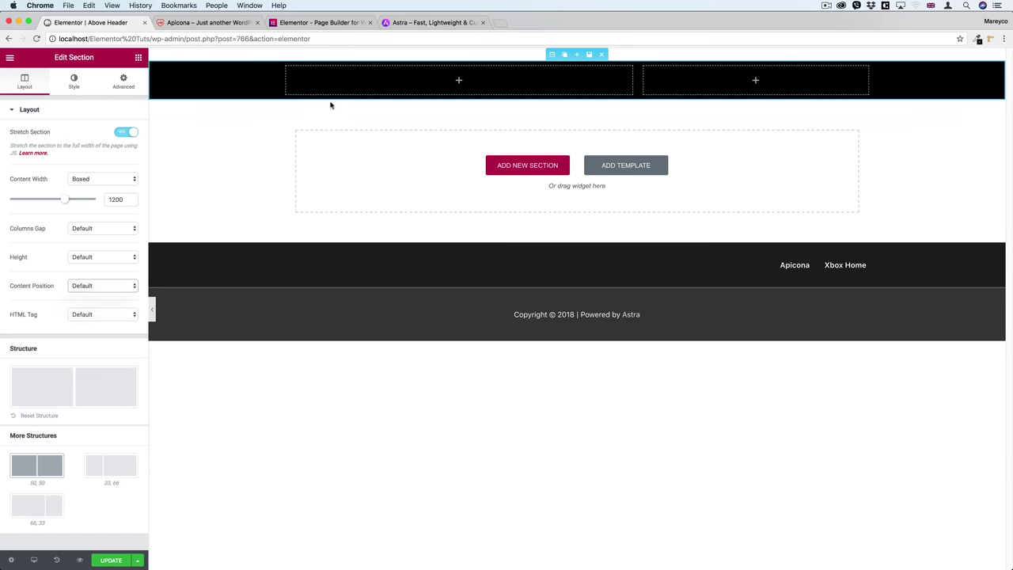
Add a Heading widget to the section's first column and set its text color to white (#FFFFFF)
{"action": "left_click", "coordinate": [138, 57]}
{"action": "left_click_drag", "start_coordinate": [110, 131], "coordinate": [427, 77]}
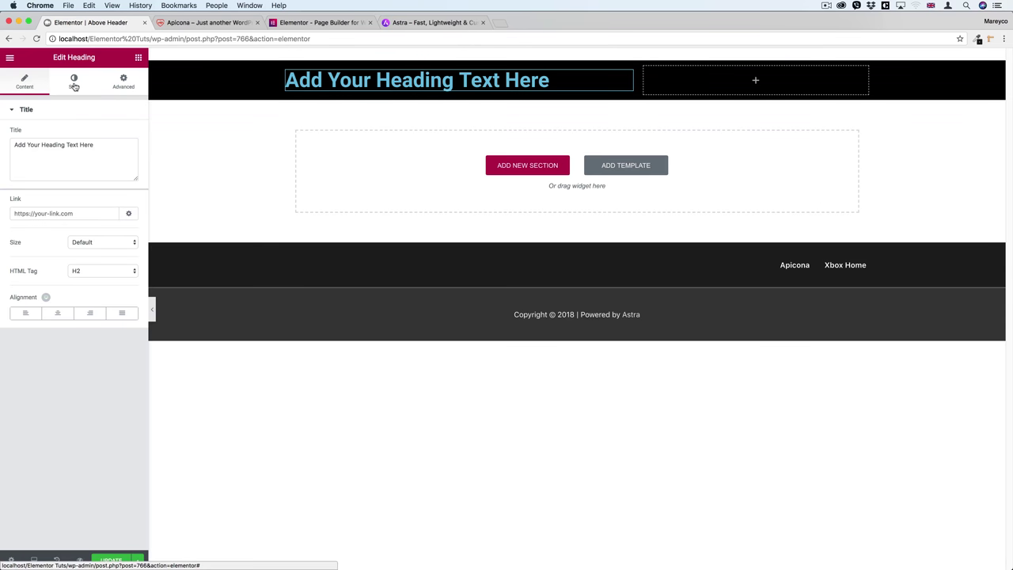
{"action": "left_click", "coordinate": [74, 81]}
{"action": "left_click", "coordinate": [132, 134]}
{"action": "left_click", "coordinate": [98, 252]}
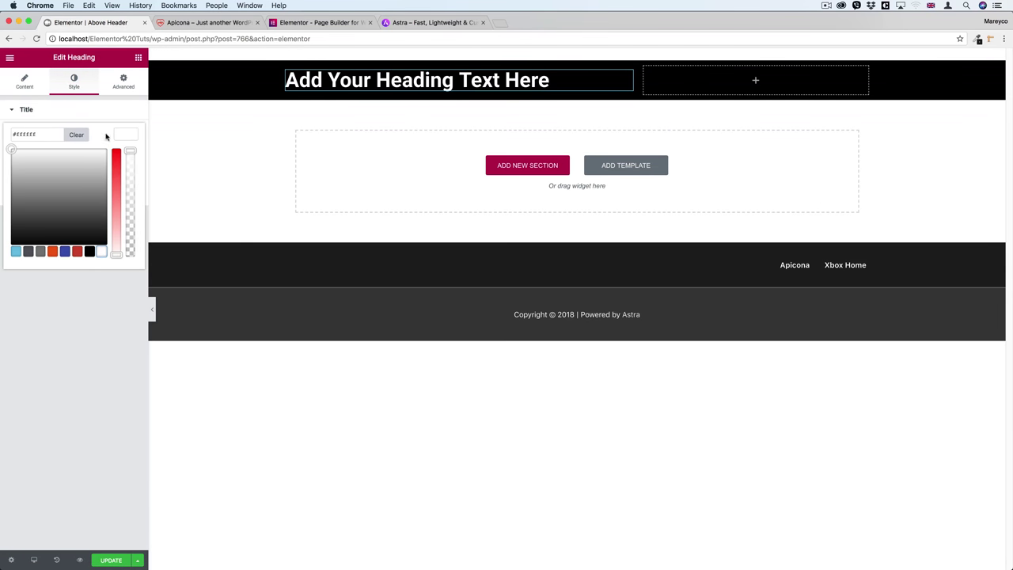
{"action": "left_click", "coordinate": [119, 135]}
Set the heading's font size to 14 px and its weight to 500
{"action": "left_click", "coordinate": [125, 162]}
{"action": "left_click_drag", "start_coordinate": [54, 222], "coordinate": [26, 226]}
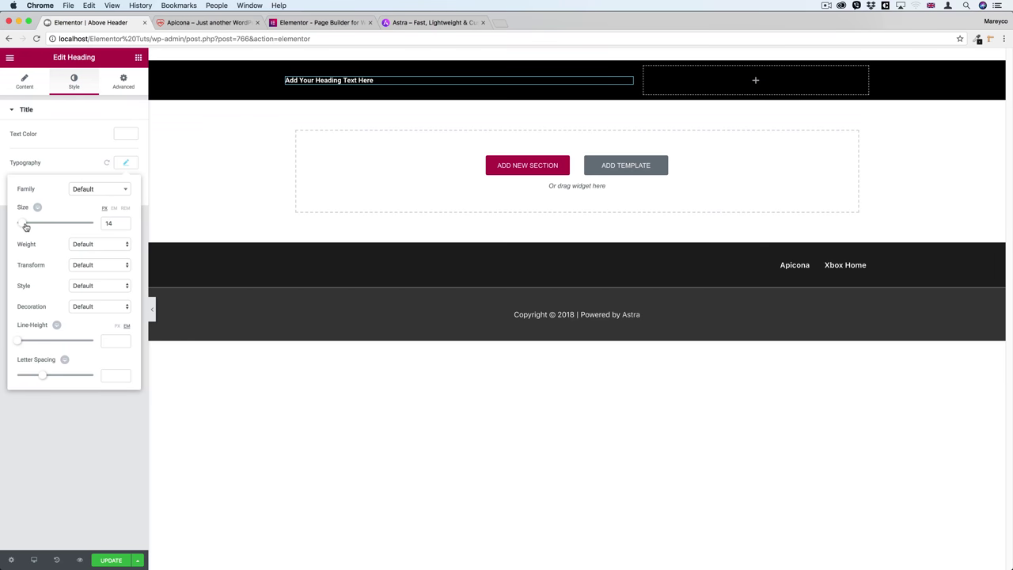
{"action": "left_click", "coordinate": [99, 244]}
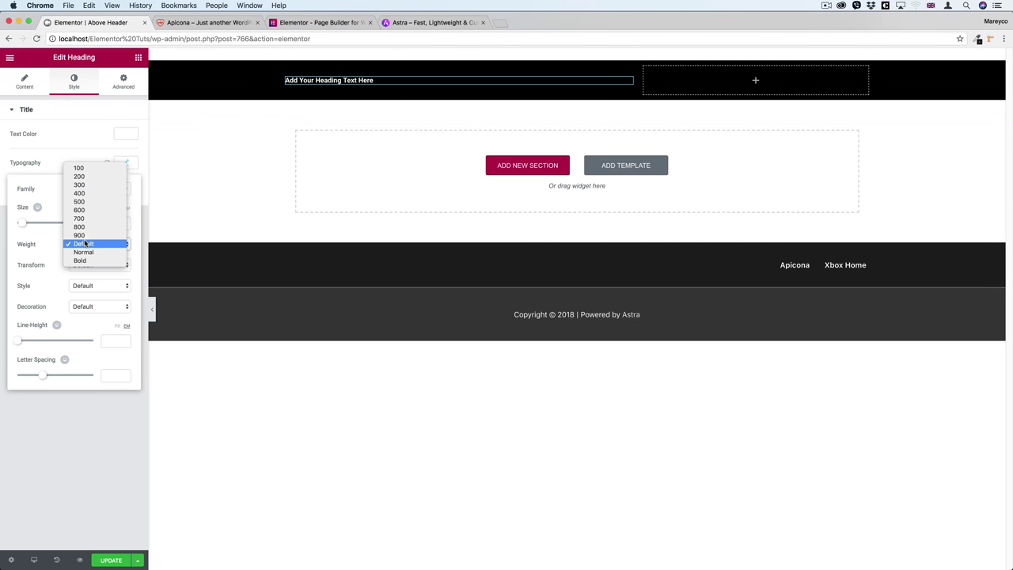
{"action": "left_click", "coordinate": [83, 199]}
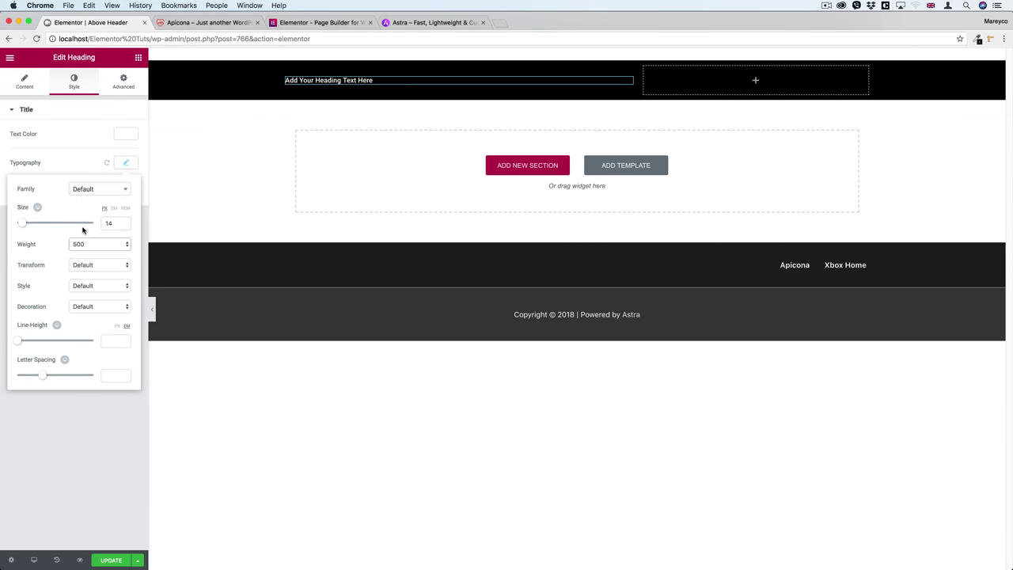
Check the text in the Apicona demo's contact bar and set the heading's font weight to 700
{"action": "left_click", "coordinate": [199, 22]}
{"action": "left_click", "coordinate": [127, 23]}
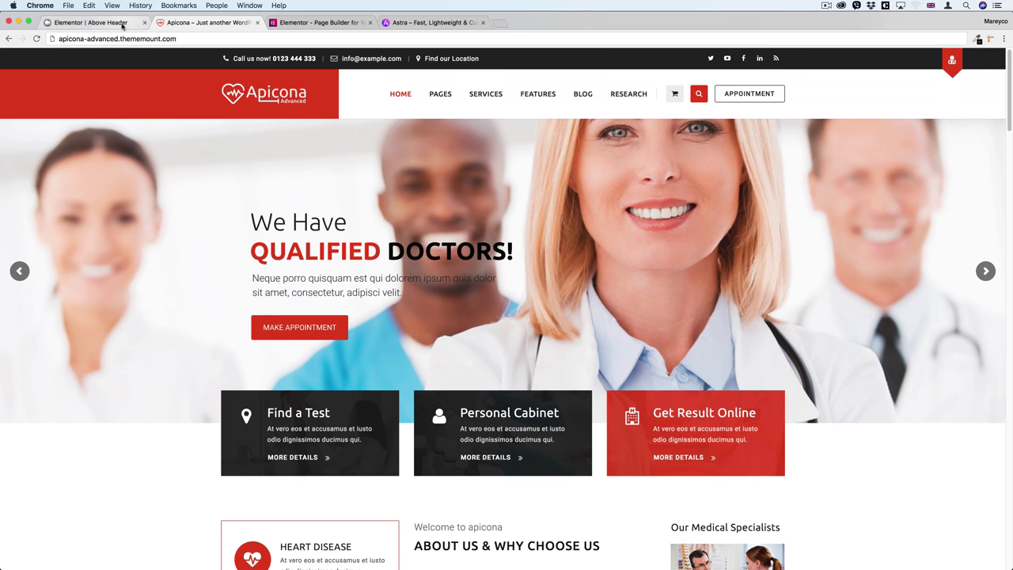
{"action": "left_click", "coordinate": [89, 247]}
{"action": "left_click", "coordinate": [87, 261]}
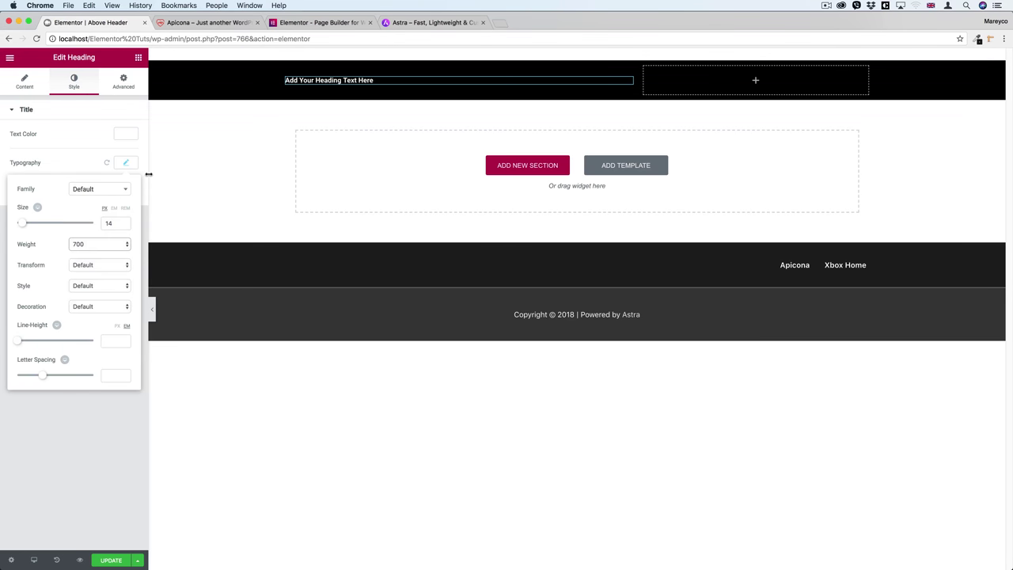
{"action": "left_click", "coordinate": [126, 163]}
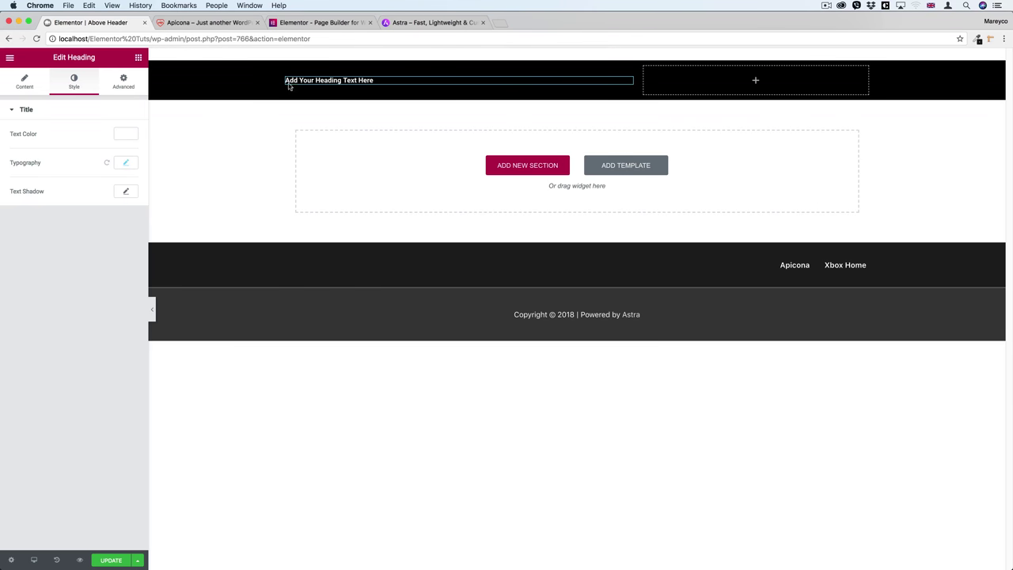
Left-align the heading and replace its title with the copied HTML for the call, e-mail and location entries with Font Awesome icons, reviewing the markup
{"action": "left_click", "coordinate": [26, 84]}
{"action": "left_click", "coordinate": [25, 314]}
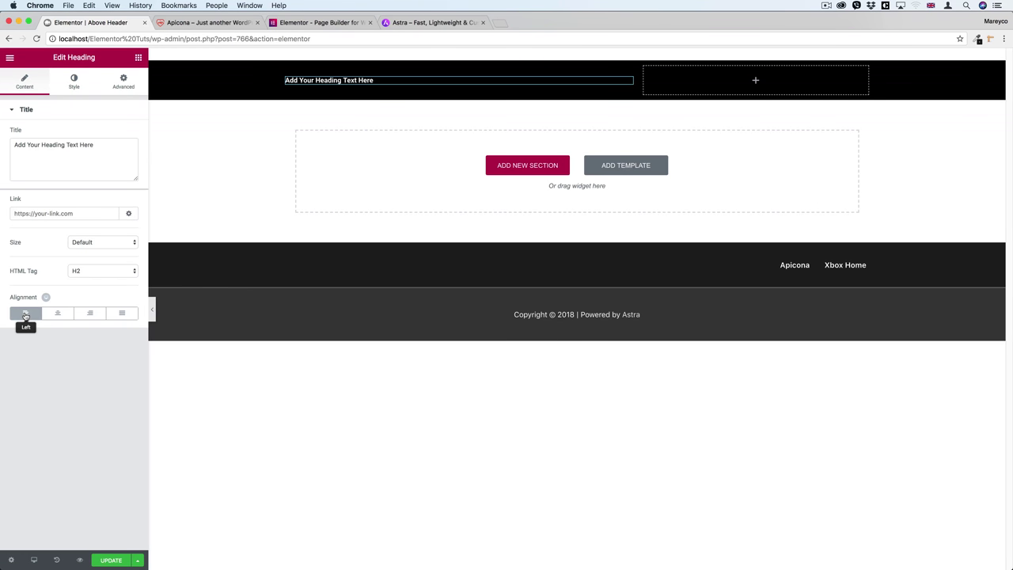
{"action": "left_click_drag", "start_coordinate": [91, 147], "coordinate": [2, 146]}
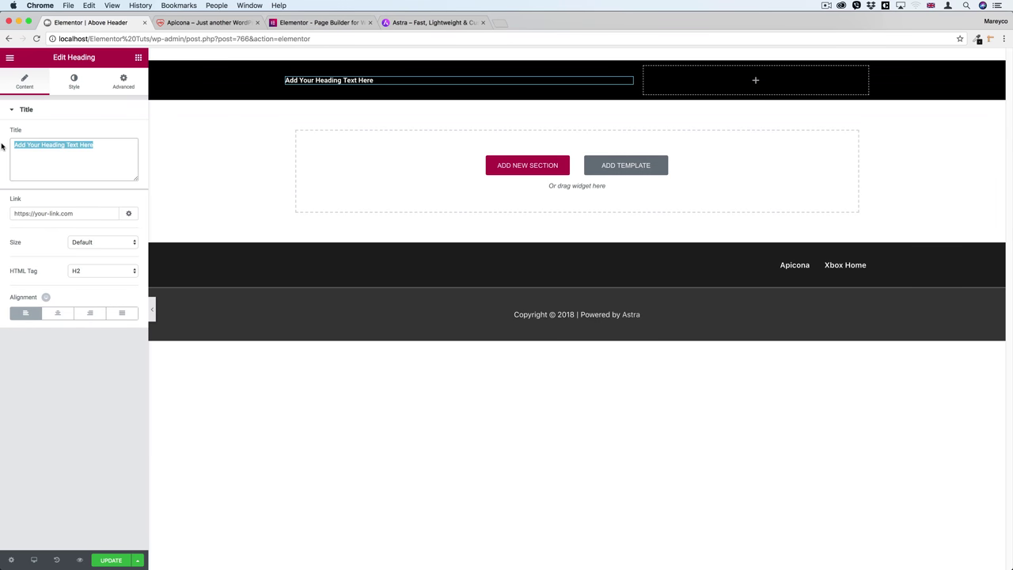
{"action": "key", "text": "super+v"}
{"action": "left_click_drag", "start_coordinate": [135, 182], "coordinate": [135, 227]}
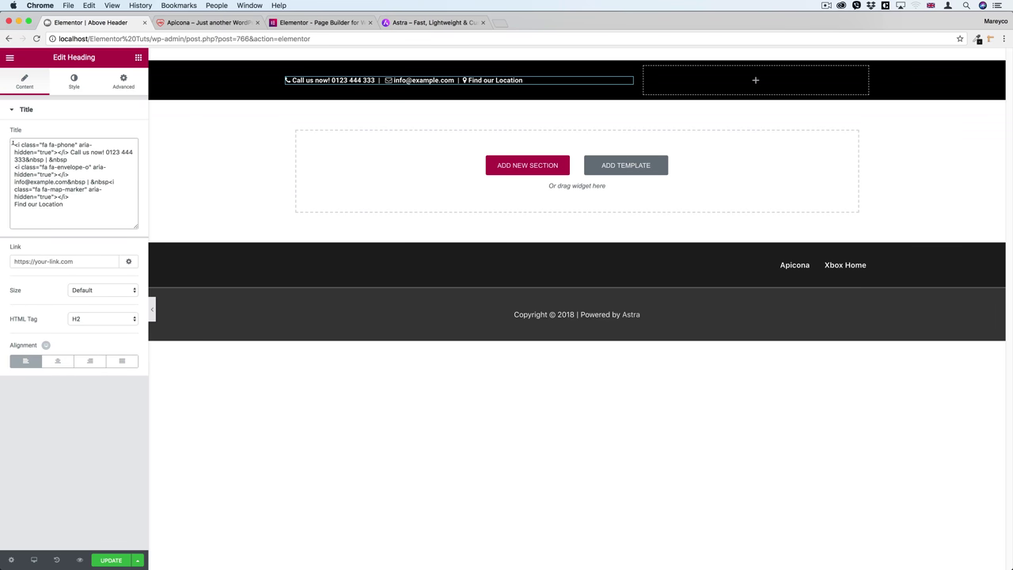
{"action": "left_click_drag", "start_coordinate": [12, 144], "coordinate": [98, 151]}
{"action": "left_click_drag", "start_coordinate": [30, 159], "coordinate": [53, 159]}
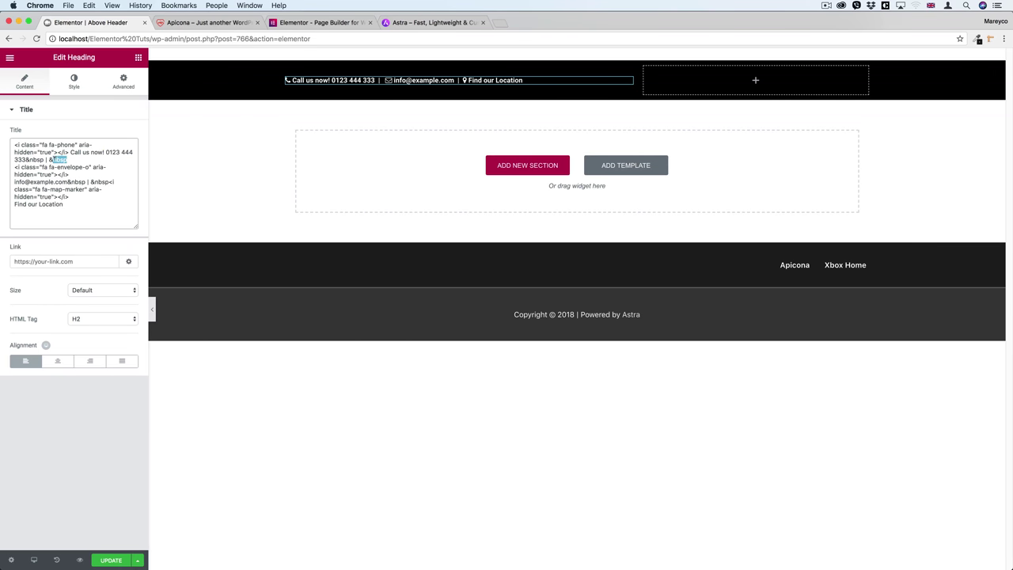
{"action": "left_click", "coordinate": [116, 182]}
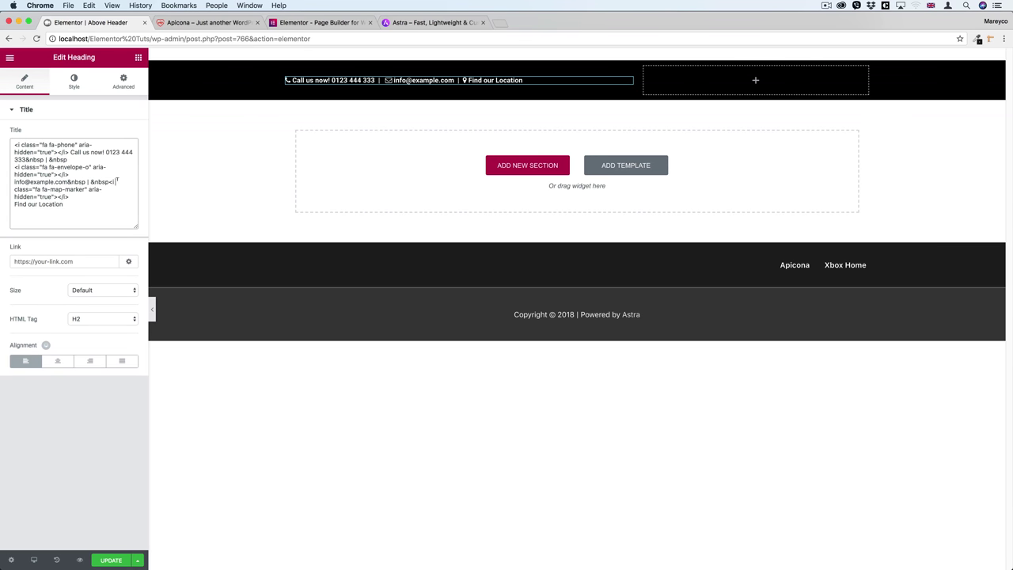
{"action": "left_click_drag", "start_coordinate": [71, 203], "coordinate": [16, 144]}
{"action": "left_click", "coordinate": [72, 205]}
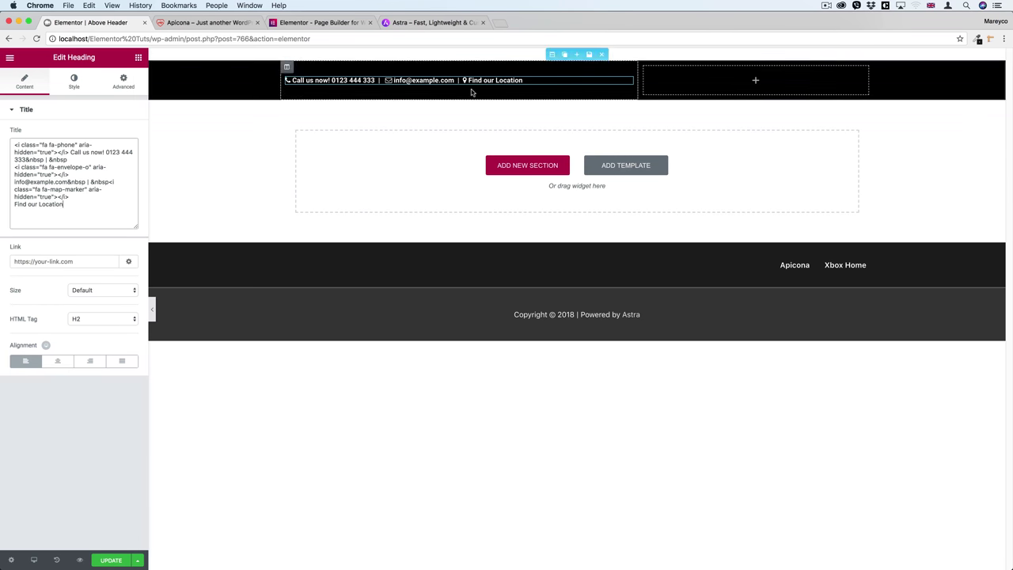
Check the social icons in the Apicona demo's contact bar and add a Social Icons widget to the section's second column
{"action": "left_click", "coordinate": [230, 23]}
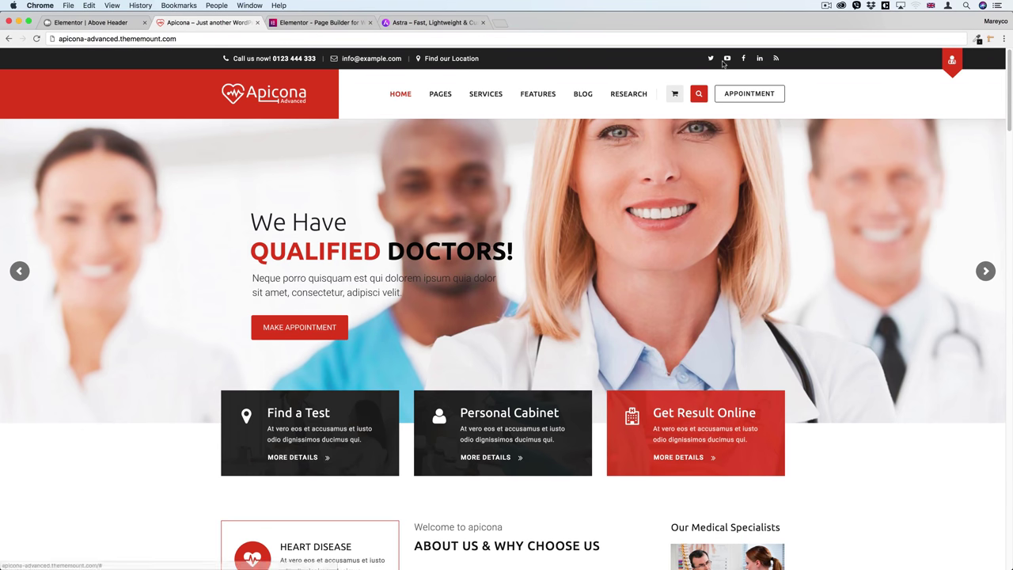
{"action": "left_click", "coordinate": [84, 25]}
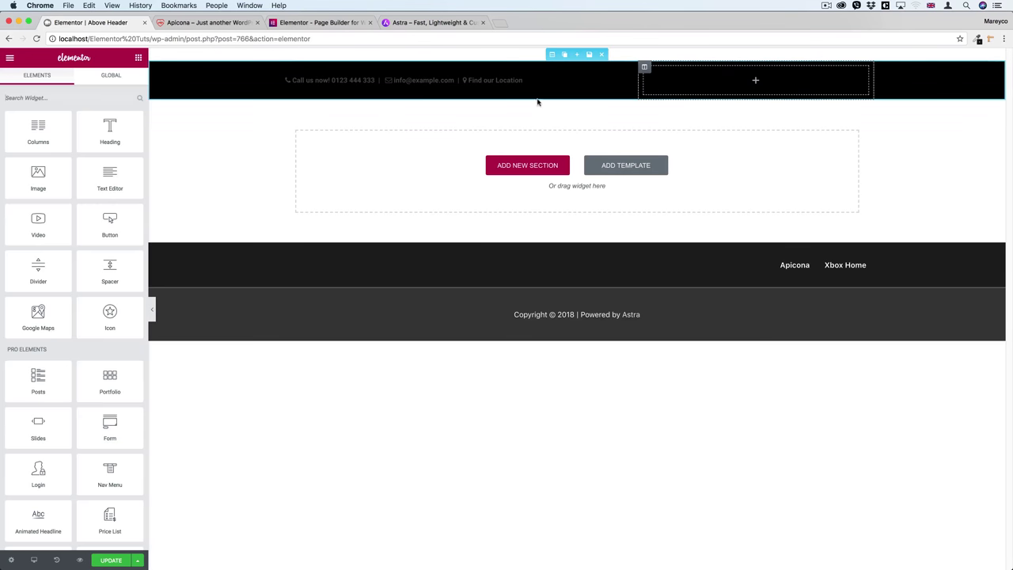
{"action": "left_click", "coordinate": [71, 98]}
{"action": "type", "text": "socia"}
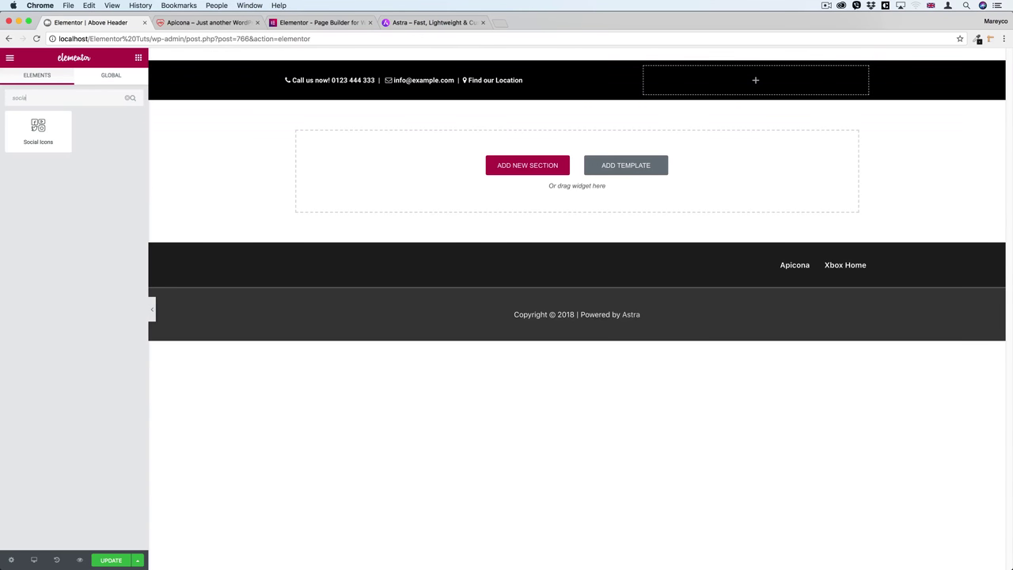
{"action": "left_click_drag", "start_coordinate": [43, 128], "coordinate": [697, 85]}
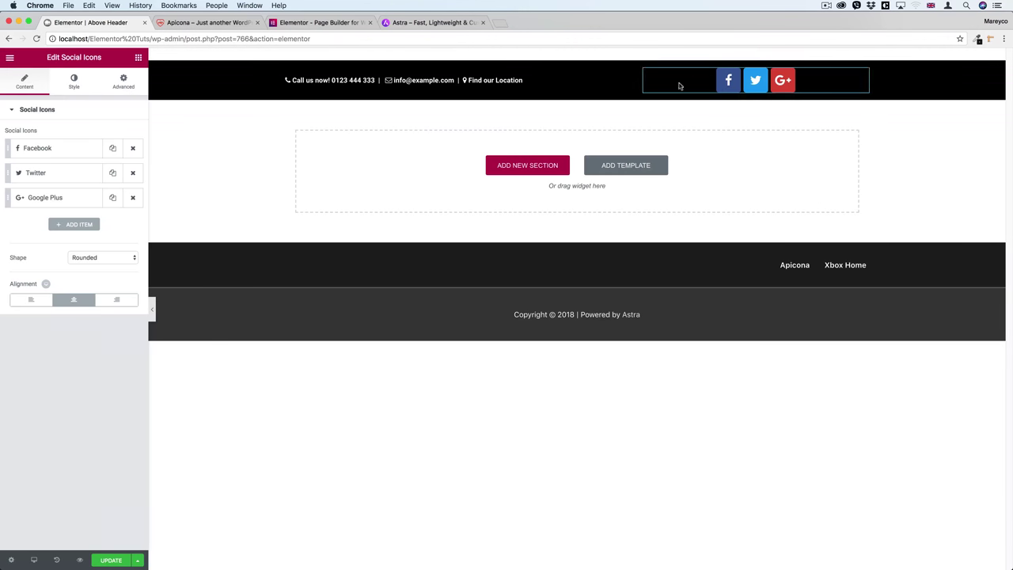
Add two items to the Social Icons widget after comparing with the demo, and set the first new item's icon to youtube
{"action": "left_click", "coordinate": [207, 22]}
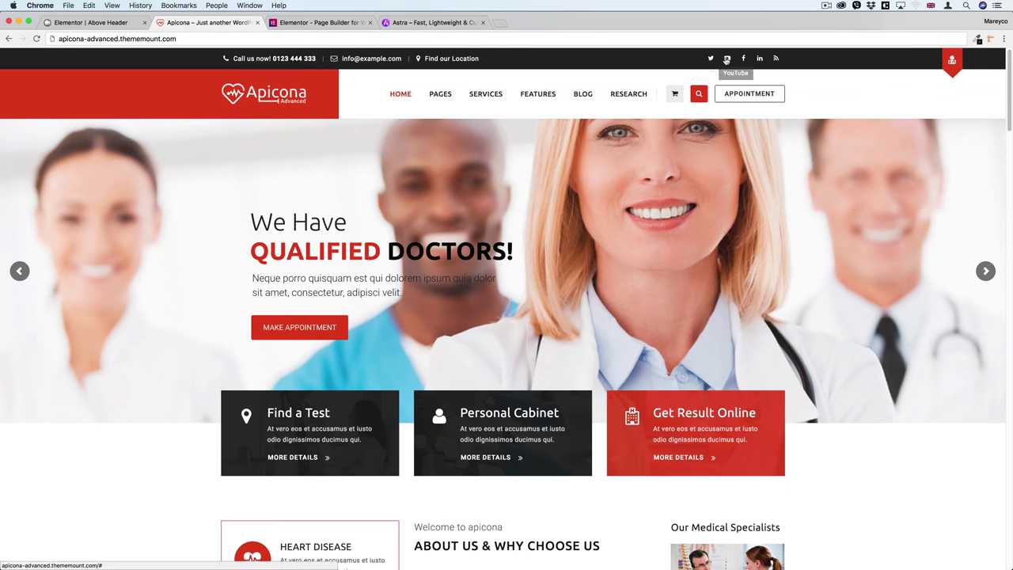
{"action": "left_click", "coordinate": [150, 26]}
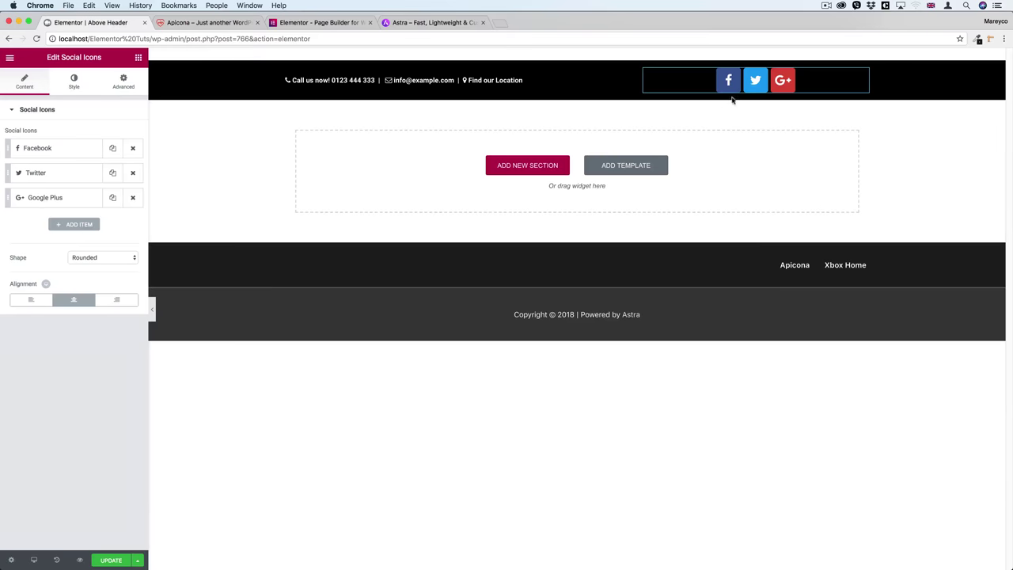
{"action": "left_click", "coordinate": [74, 225]}
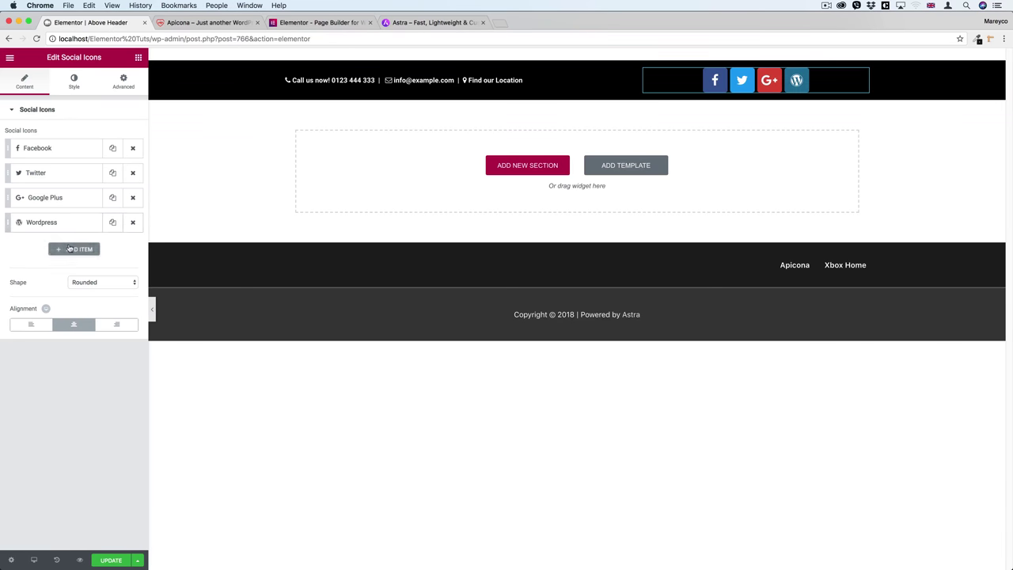
{"action": "left_click", "coordinate": [74, 246]}
{"action": "left_click", "coordinate": [52, 222]}
{"action": "left_click", "coordinate": [40, 258]}
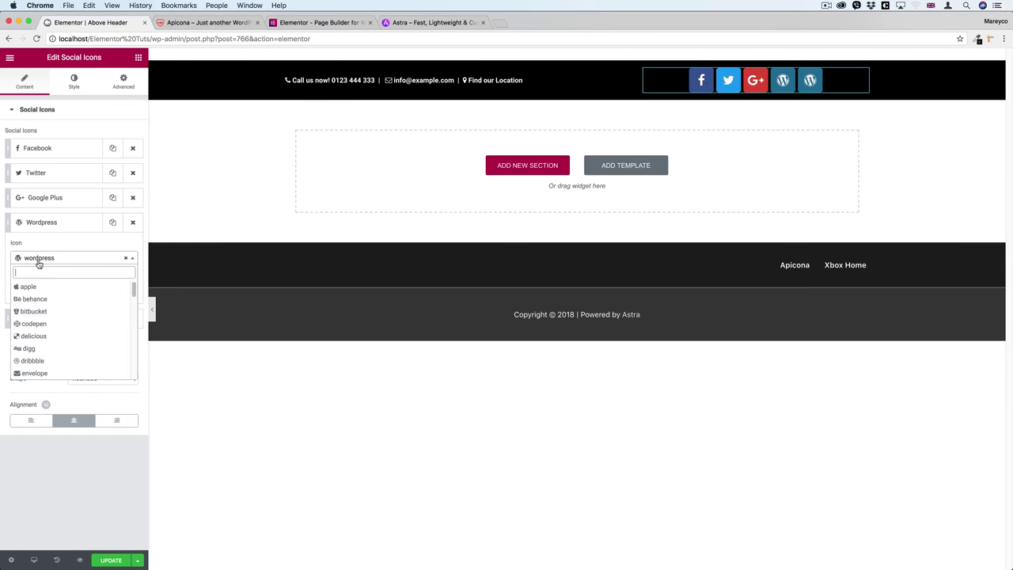
{"action": "type", "text": "you"}
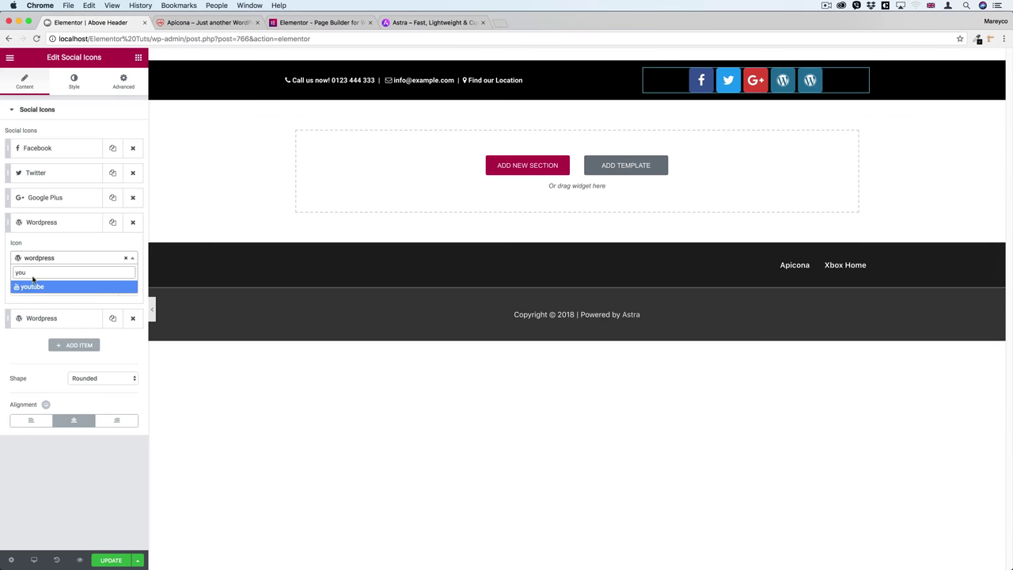
{"action": "left_click", "coordinate": [31, 287]}
Recheck the demo's social icons and change the remaining Wordpress item's icon to rss
{"action": "left_click", "coordinate": [208, 22]}
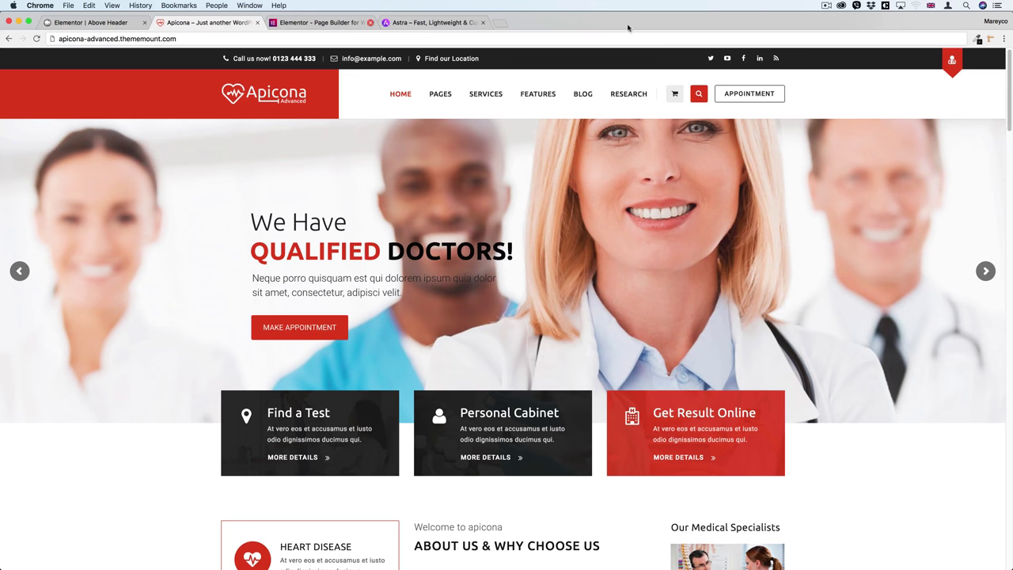
{"action": "left_click", "coordinate": [93, 22]}
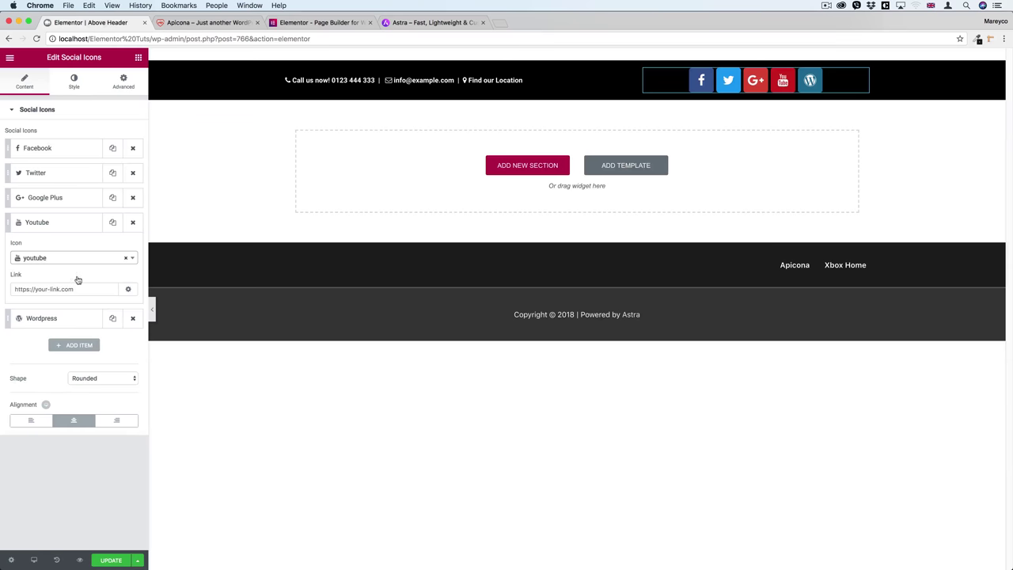
{"action": "left_click", "coordinate": [46, 224]}
{"action": "left_click", "coordinate": [49, 247]}
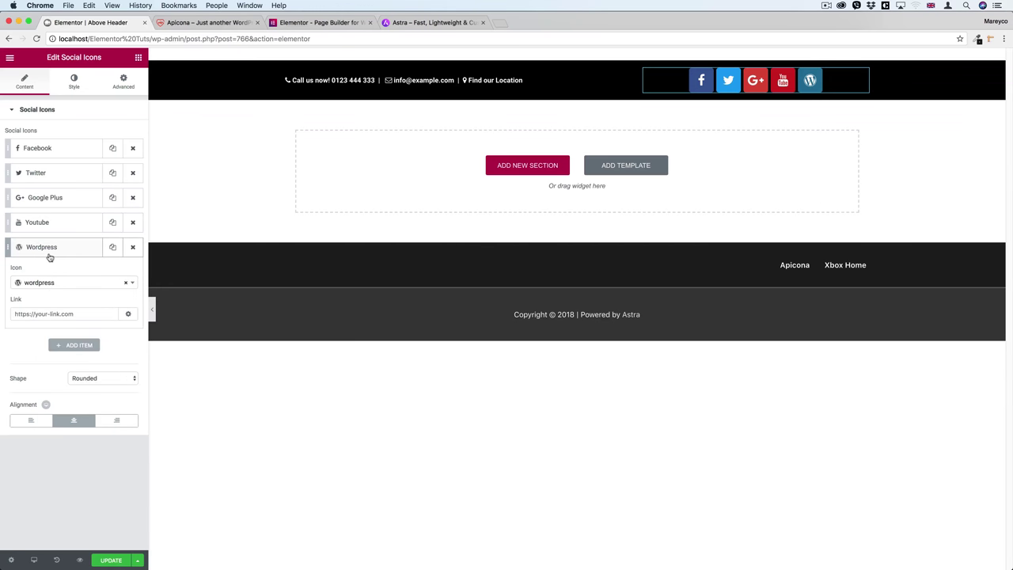
{"action": "left_click", "coordinate": [45, 284]}
{"action": "type", "text": "rss"}
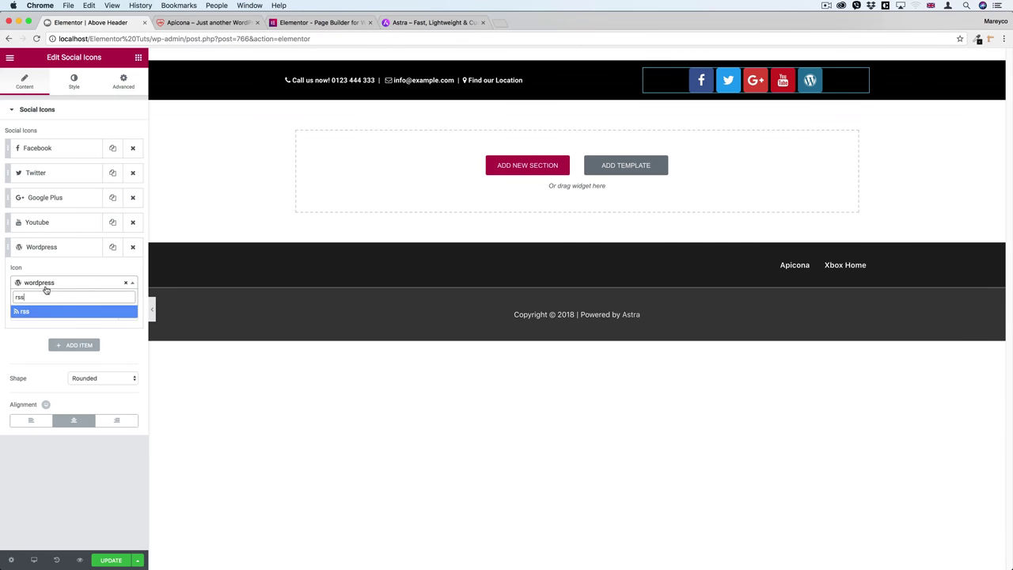
{"action": "left_click", "coordinate": [32, 313]}
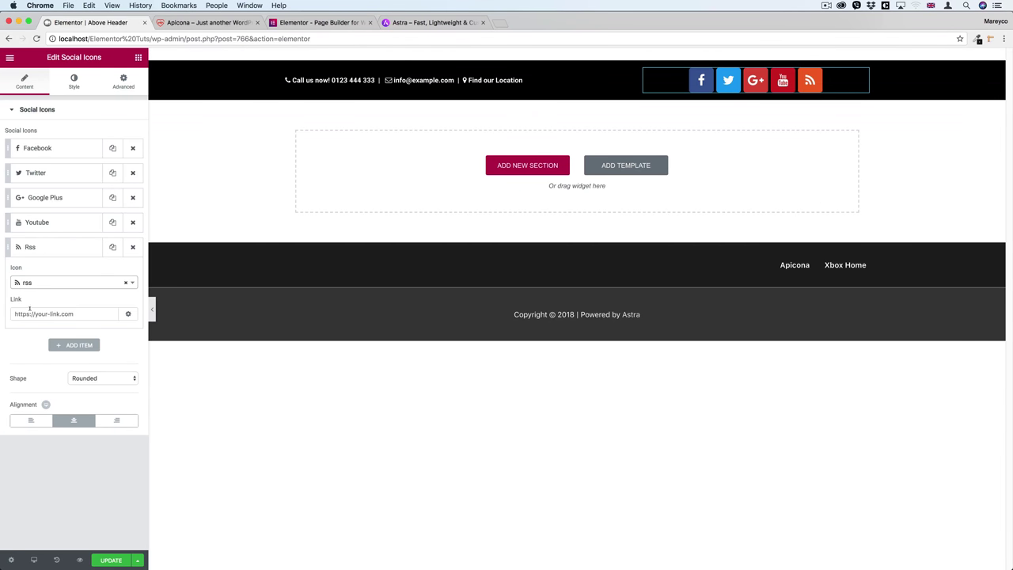
Right-align the social icons and switch them to custom coloring with a fully transparent primary color
{"action": "left_click", "coordinate": [117, 423]}
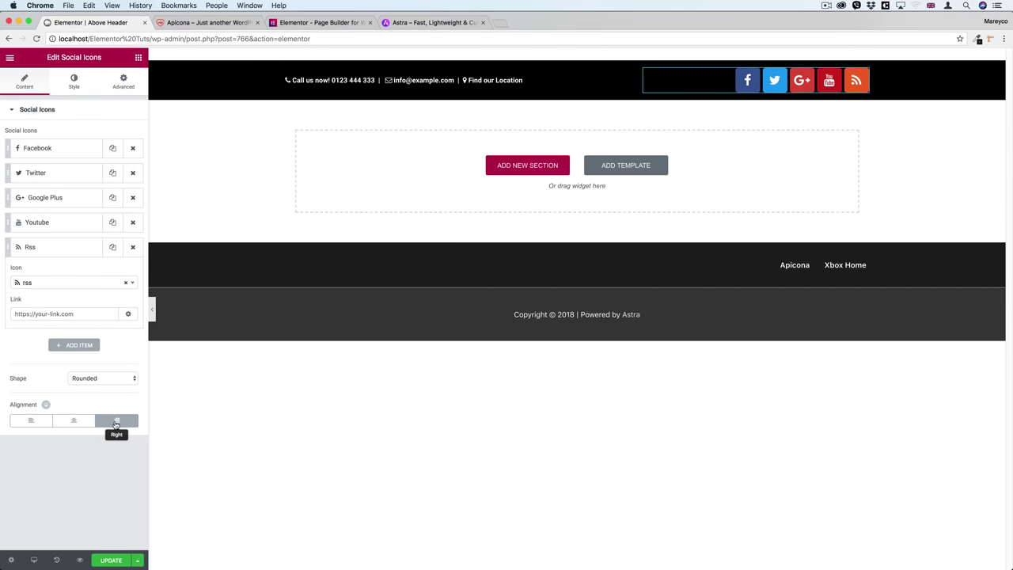
{"action": "left_click", "coordinate": [74, 82]}
{"action": "left_click", "coordinate": [85, 135]}
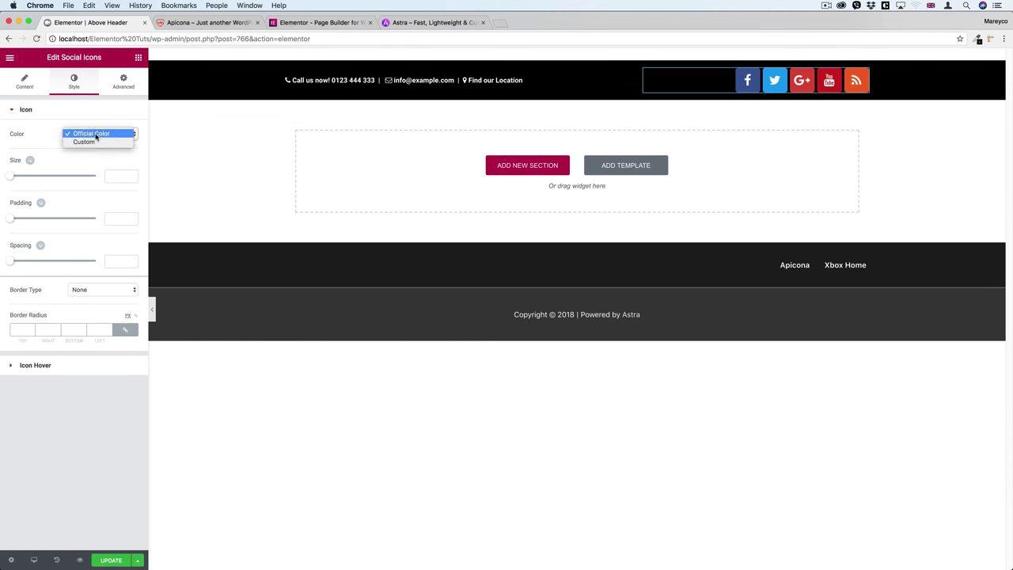
{"action": "left_click", "coordinate": [91, 142]}
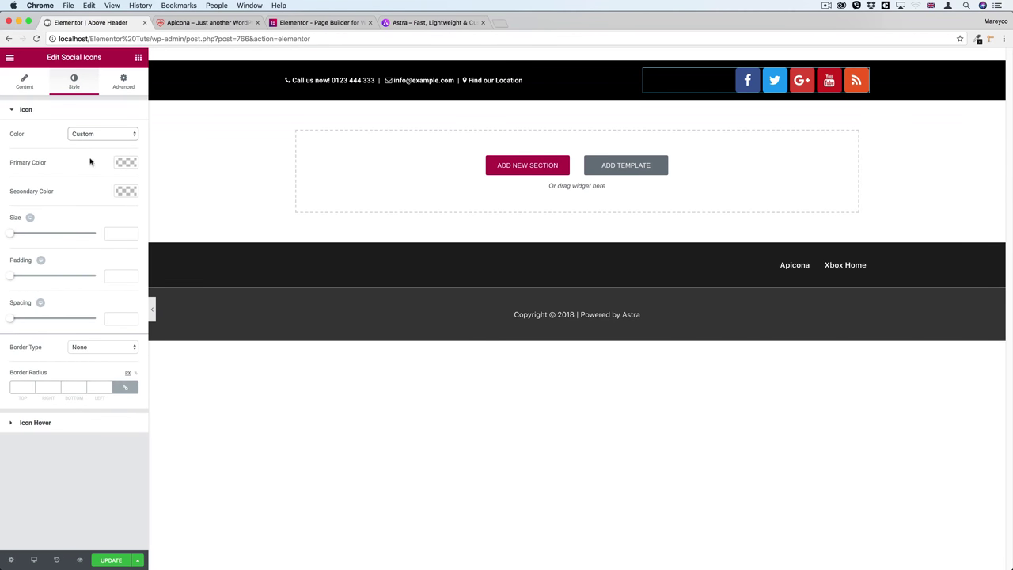
{"action": "left_click", "coordinate": [127, 163]}
{"action": "left_click", "coordinate": [134, 184]}
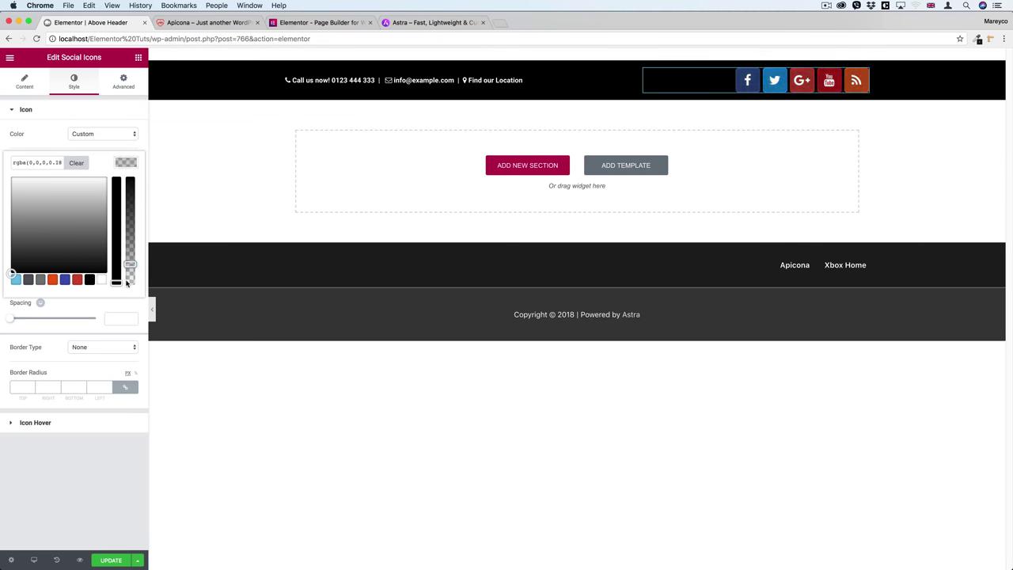
{"action": "left_click", "coordinate": [132, 170]}
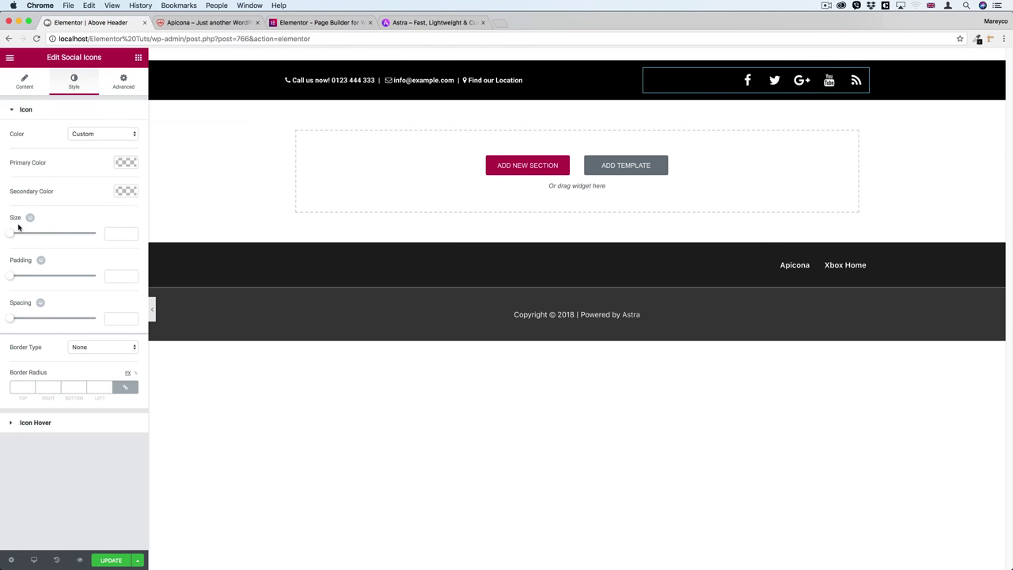
Set the social icons' size to 16, padding to 0.7 and spacing to 0
{"action": "left_click_drag", "start_coordinate": [12, 236], "coordinate": [15, 236]}
{"action": "type", "text": "15"}
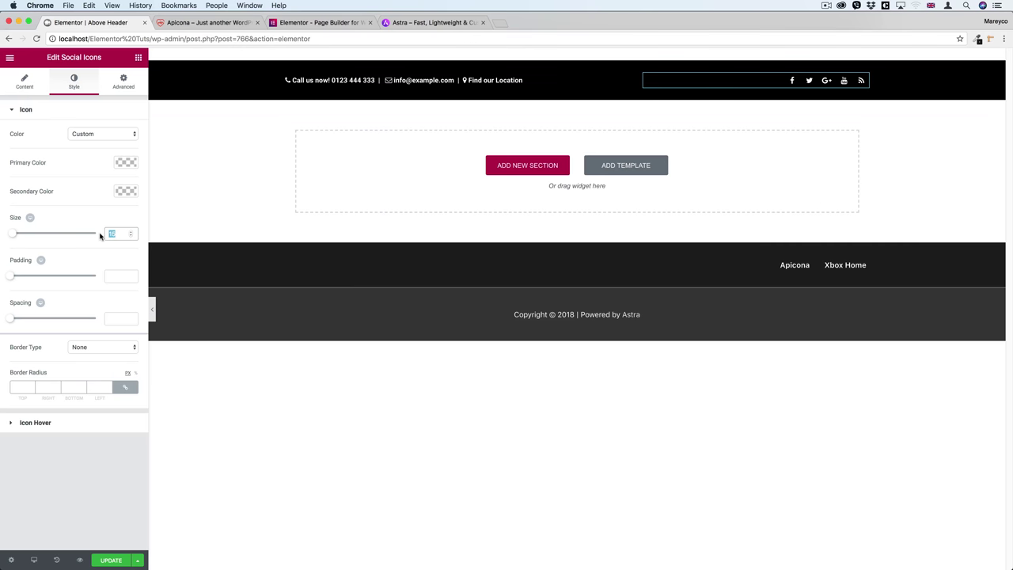
{"action": "type", "text": "16"}
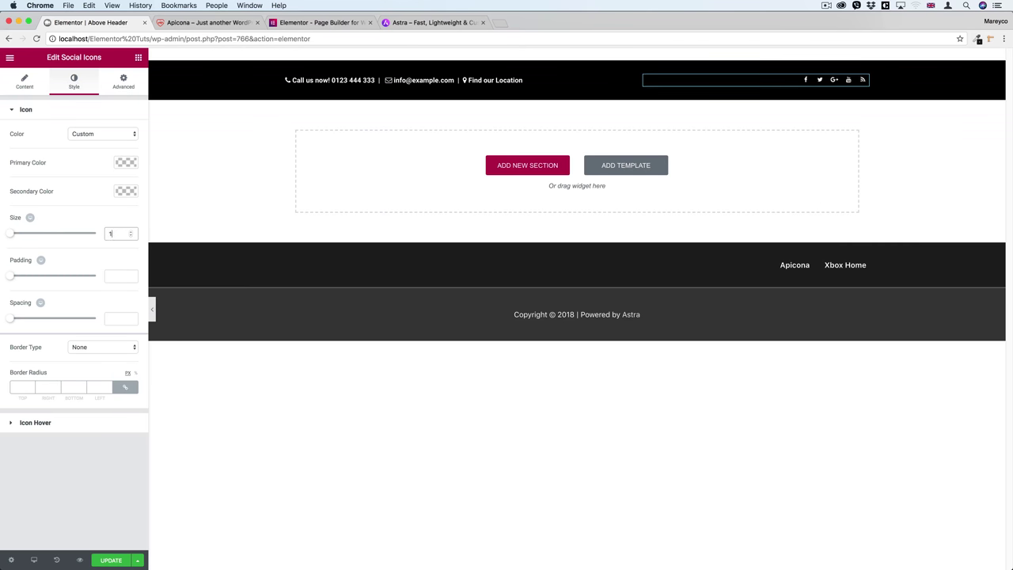
{"action": "left_click", "coordinate": [116, 273]}
{"action": "type", "text": "1"}
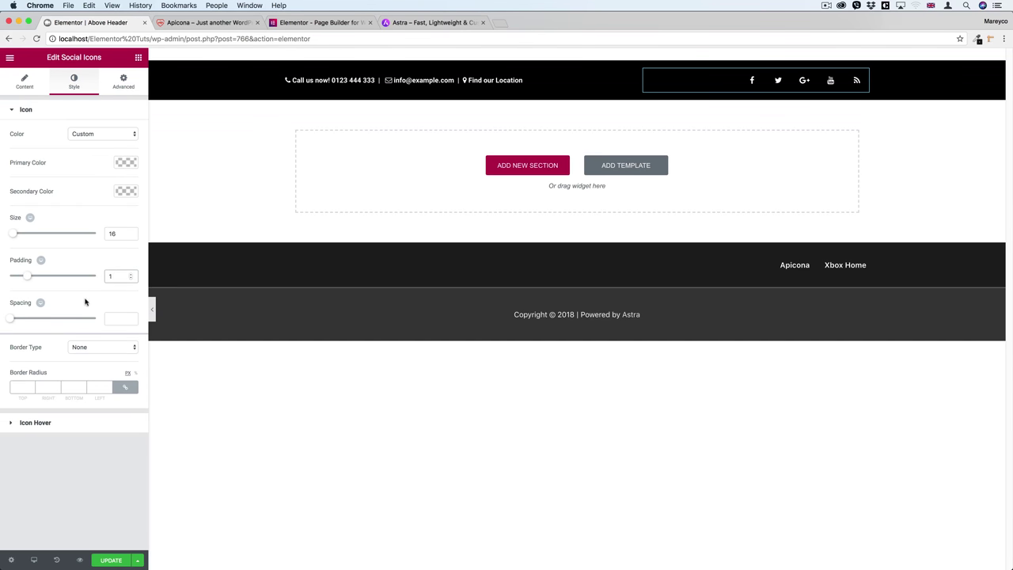
{"action": "left_click", "coordinate": [114, 317]}
{"action": "type", "text": "0"}
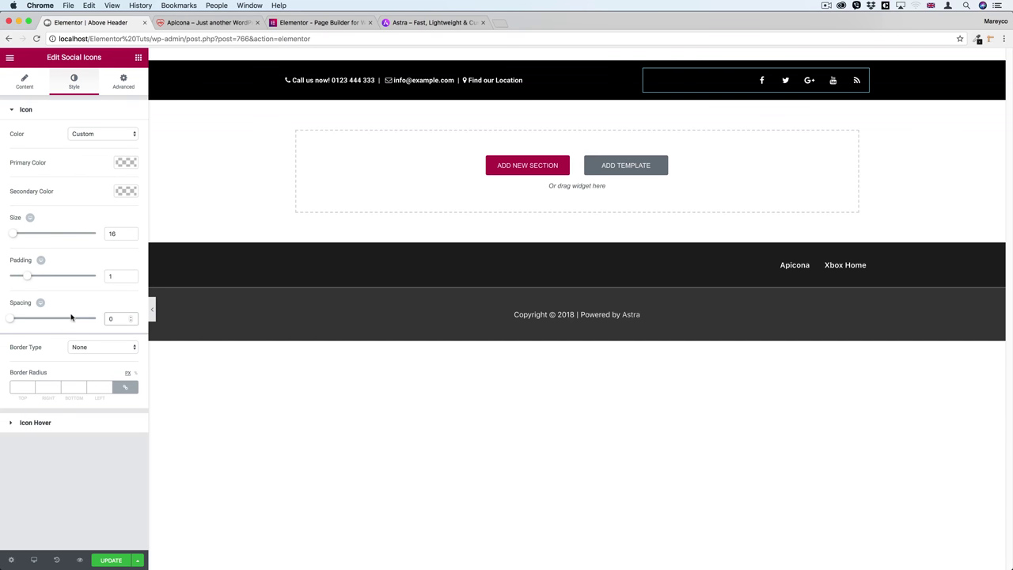
{"action": "left_click_drag", "start_coordinate": [28, 276], "coordinate": [22, 275]}
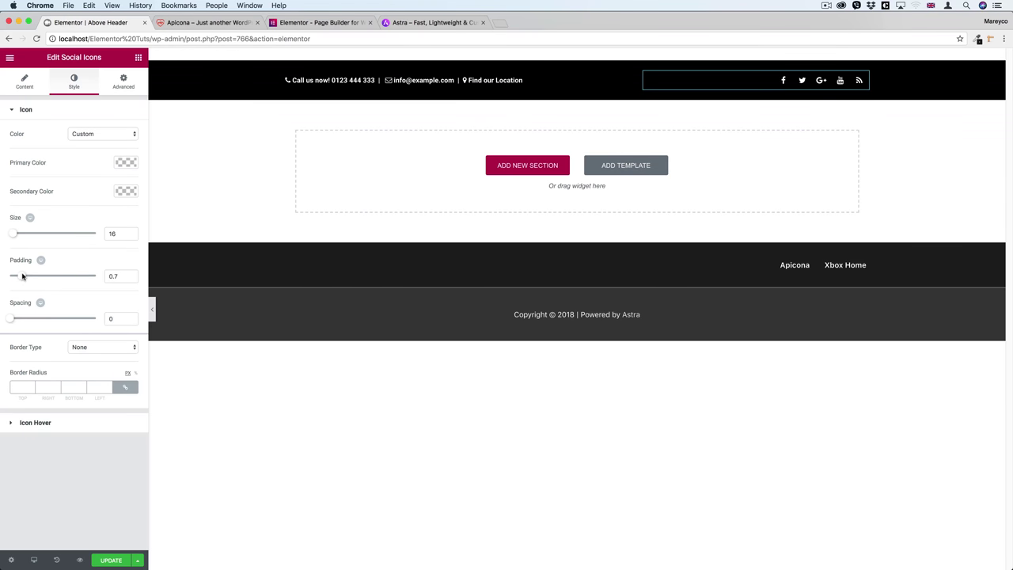
Set the social icons' primary hover color to the orange-red preset (#eb5d12)
{"action": "left_click", "coordinate": [63, 423]}
{"action": "left_click", "coordinate": [126, 159]}
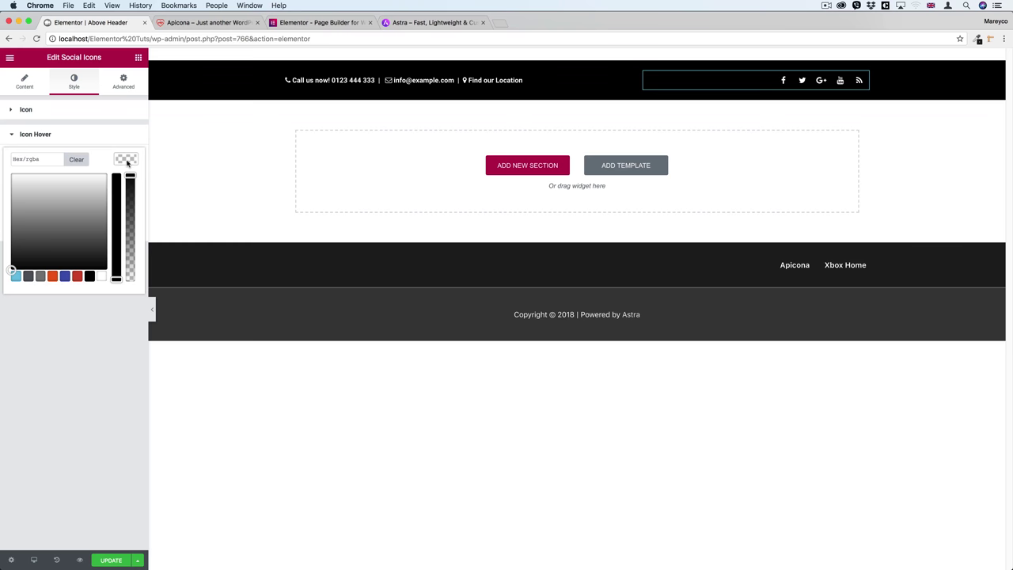
{"action": "left_click", "coordinate": [52, 276]}
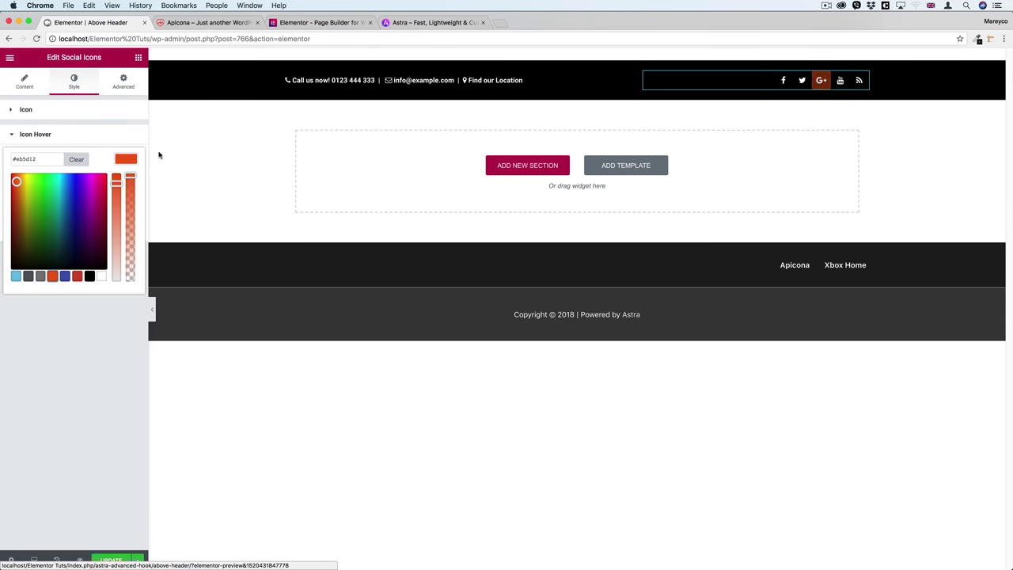
{"action": "left_click", "coordinate": [126, 158]}
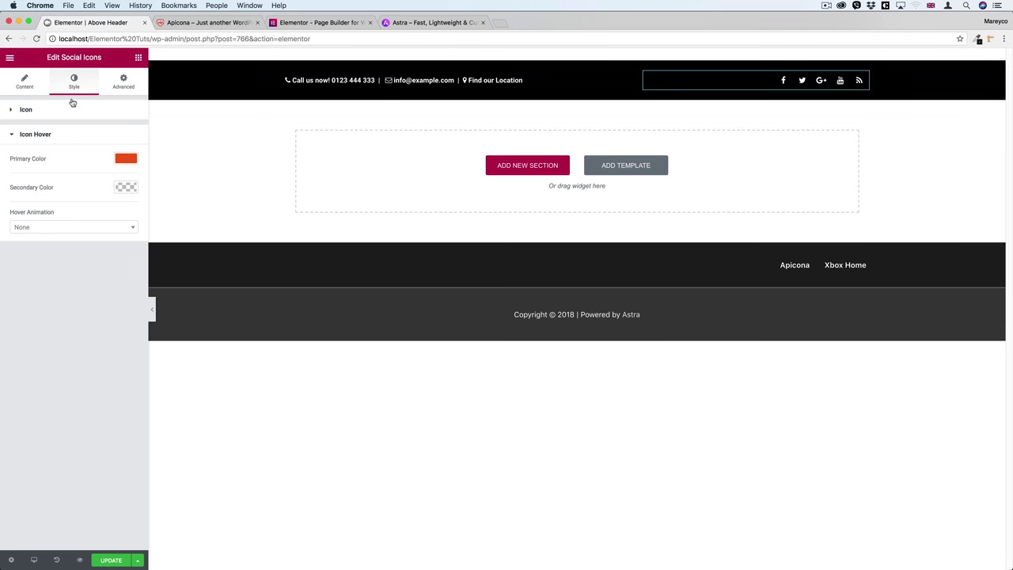
Set the social icons' border radius to 0 on all sides and preview the contact bar without the editing panel
{"action": "left_click", "coordinate": [32, 110]}
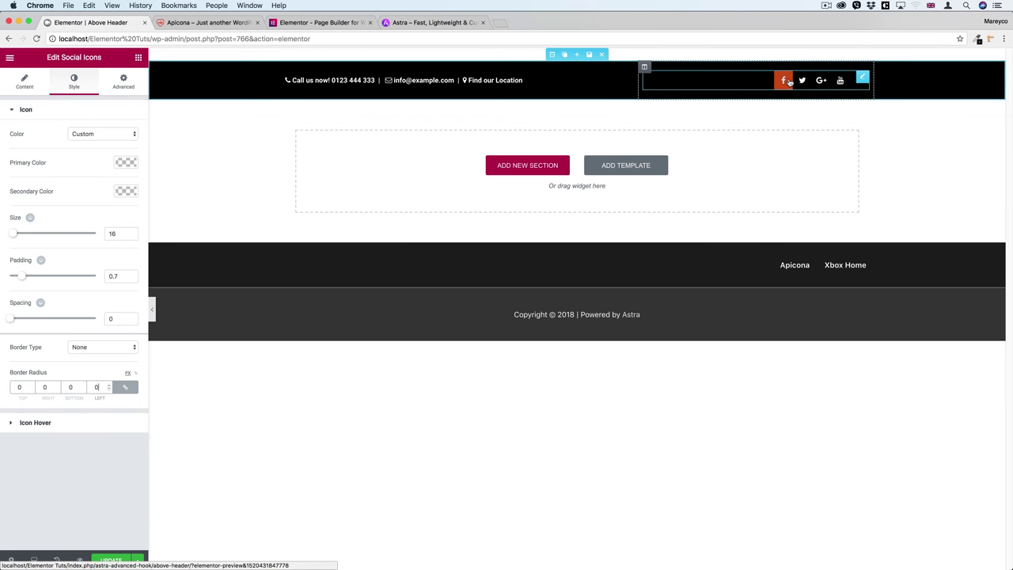
{"action": "left_click", "coordinate": [153, 308]}
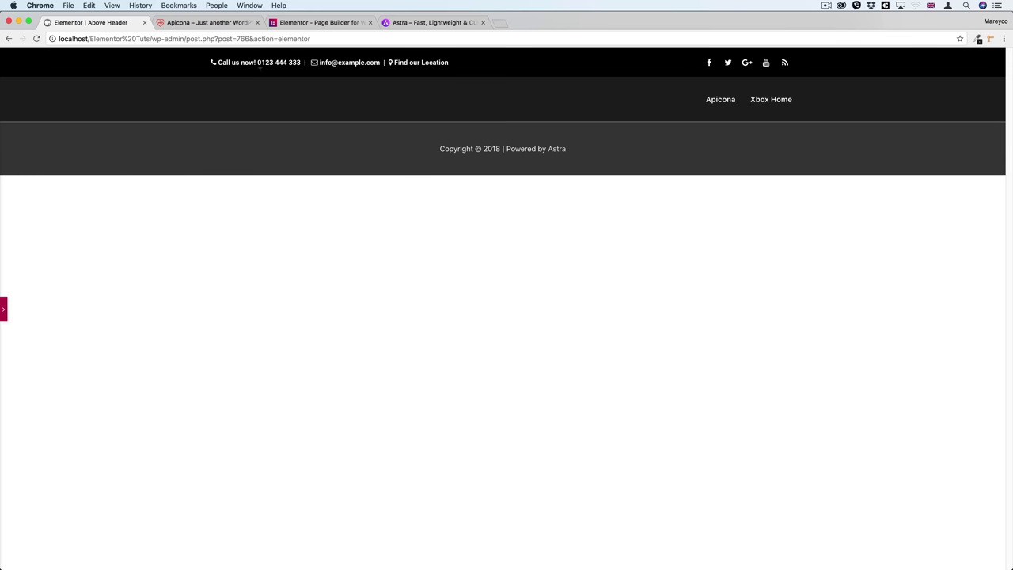
{"action": "left_click", "coordinate": [4, 309]}
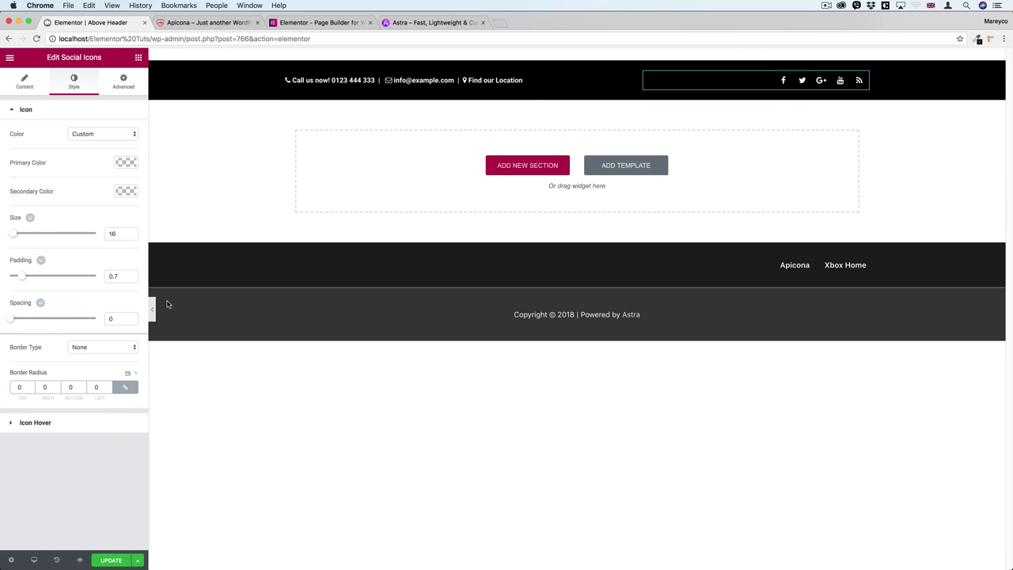
{"action": "left_click", "coordinate": [153, 310]}
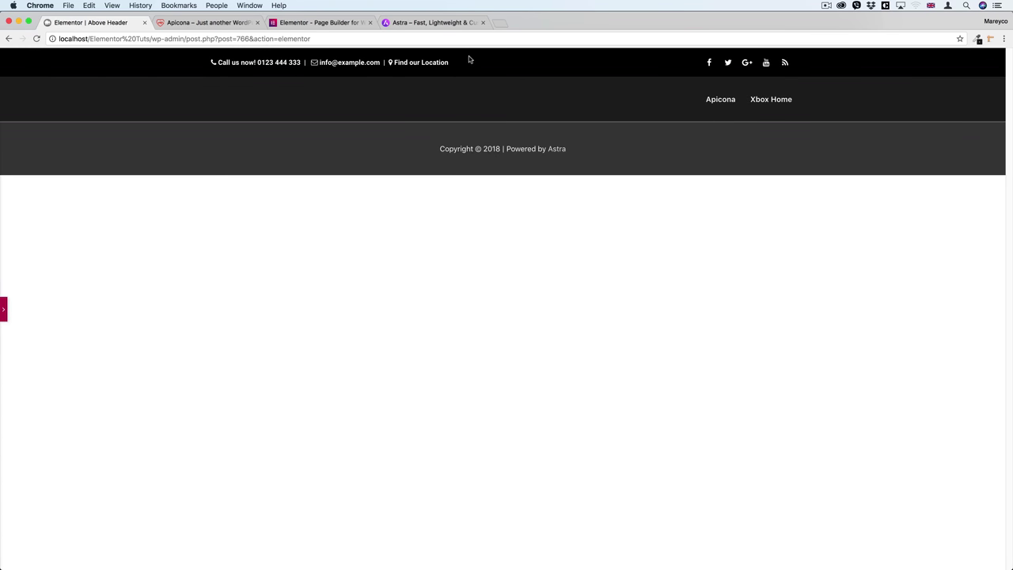
{"action": "left_click", "coordinate": [4, 309]}
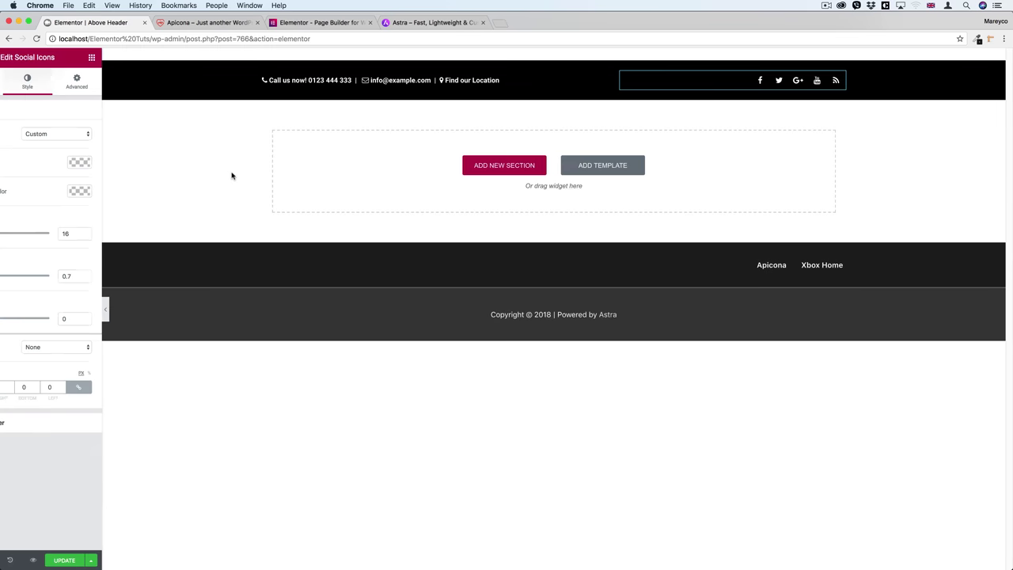
Set the contact bar section's columns gap to No Gap, preview the bar without the editing panel and update the layout
{"action": "left_click", "coordinate": [553, 55]}
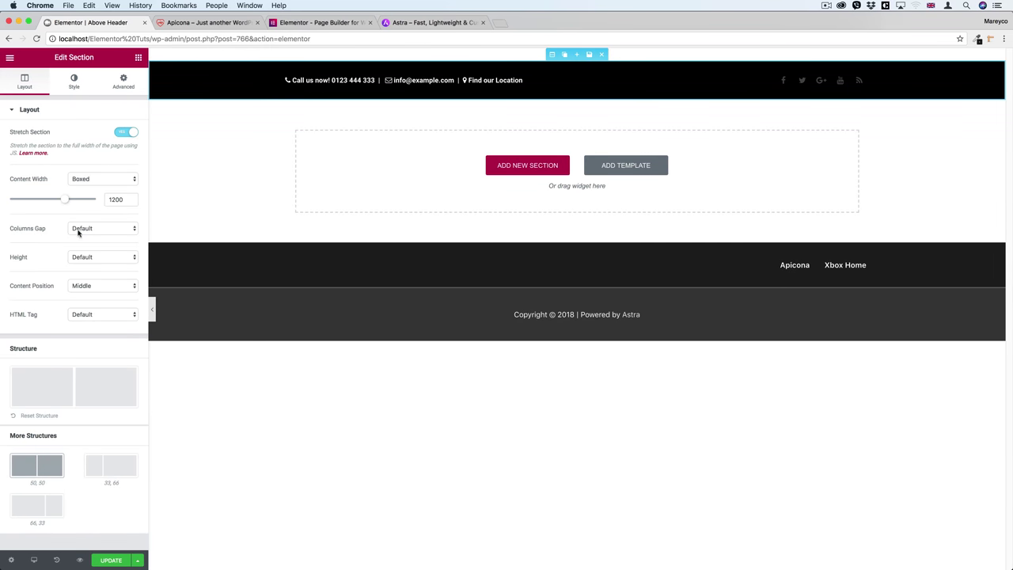
{"action": "left_click", "coordinate": [78, 228]}
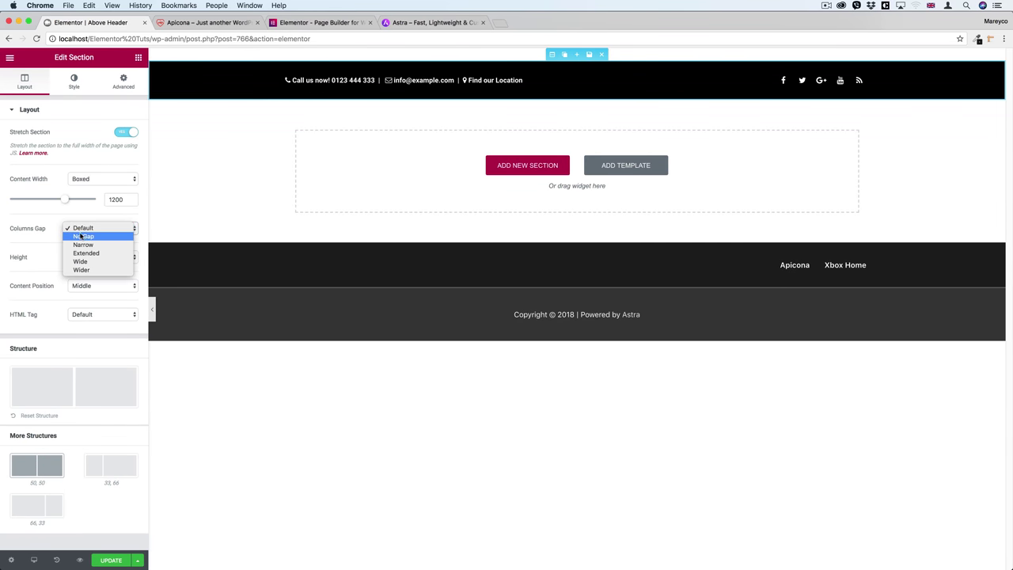
{"action": "left_click", "coordinate": [83, 235]}
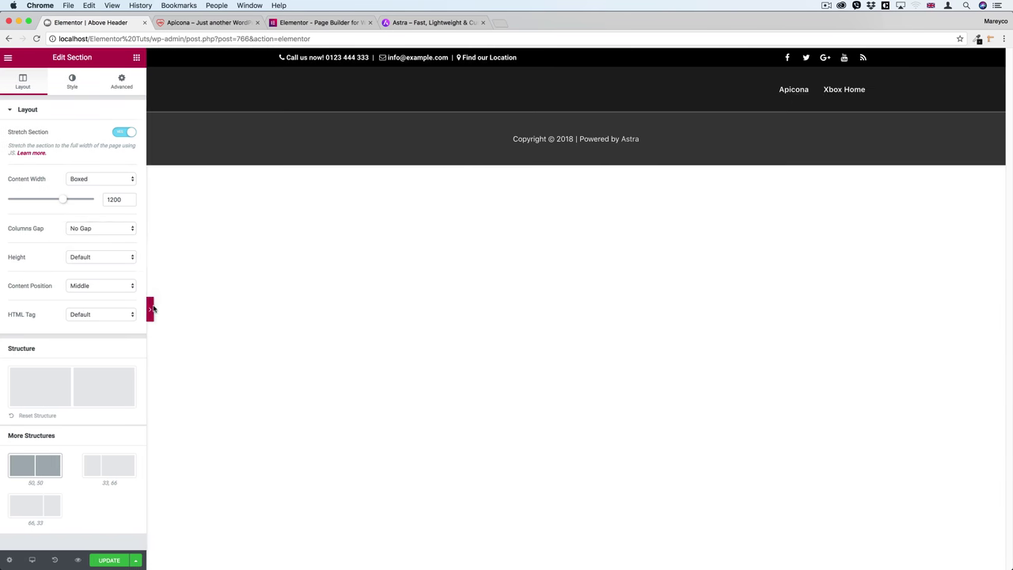
{"action": "left_click", "coordinate": [150, 308]}
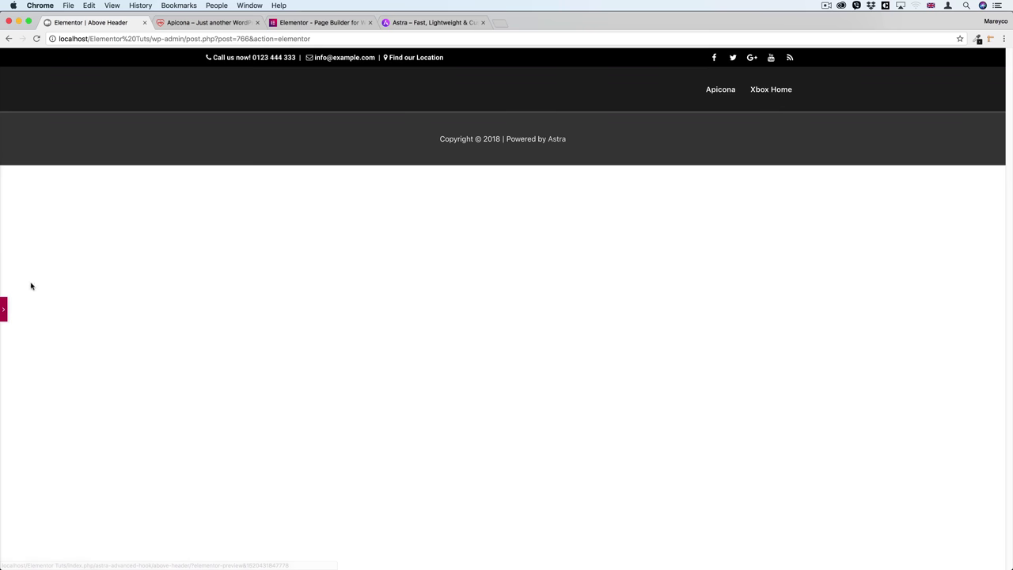
{"action": "left_click", "coordinate": [4, 308]}
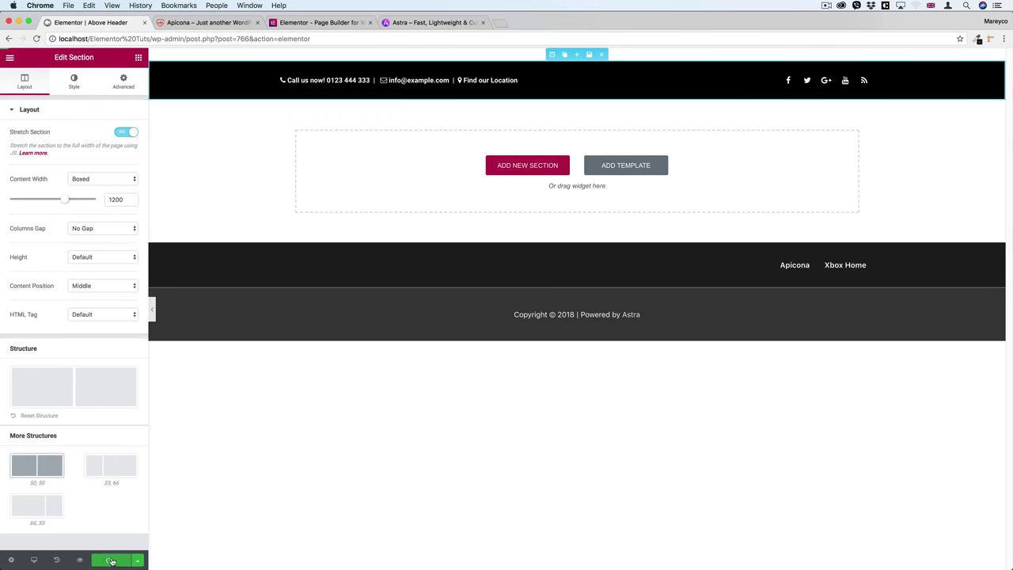
Open the WordPress dashboard in a separate tab and view the published Apicona page from the pages list
{"action": "left_click", "coordinate": [11, 60]}
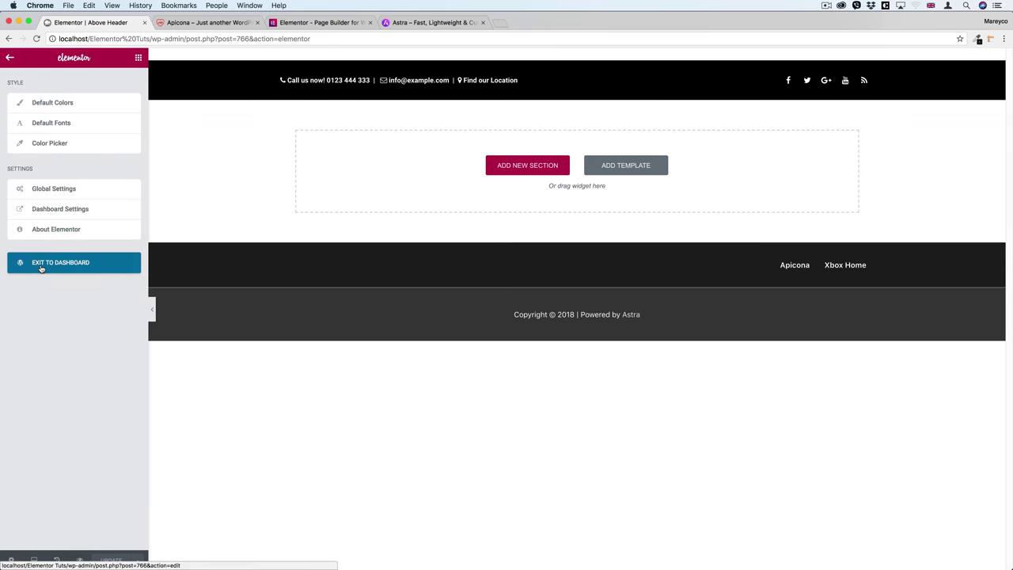
{"action": "right_click", "coordinate": [42, 263]}
{"action": "left_click", "coordinate": [53, 270]}
{"action": "left_click_drag", "start_coordinate": [206, 22], "coordinate": [64, 22]}
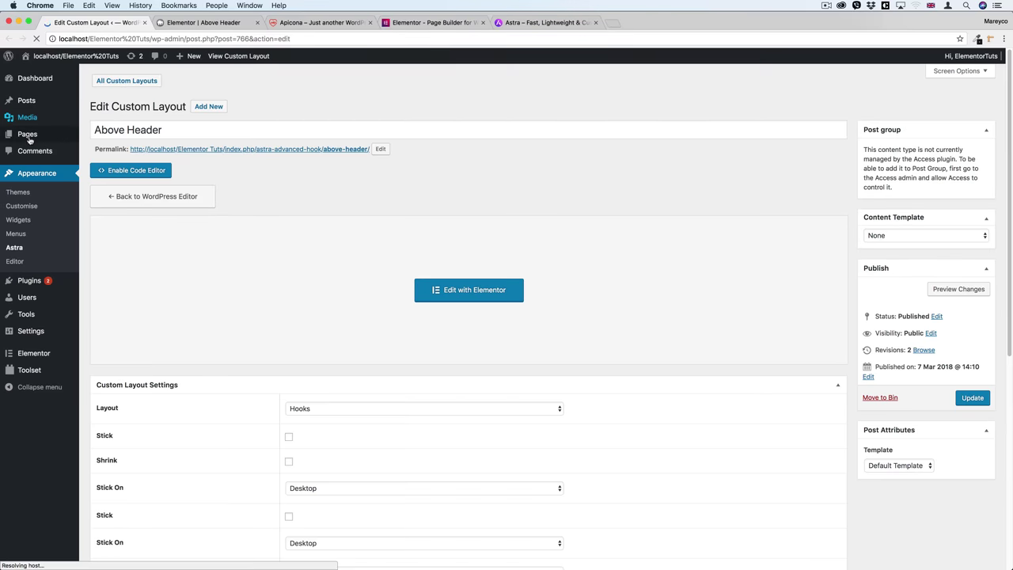
{"action": "mouse_move", "coordinate": [79, 135]}
{"action": "left_click", "coordinate": [42, 135]}
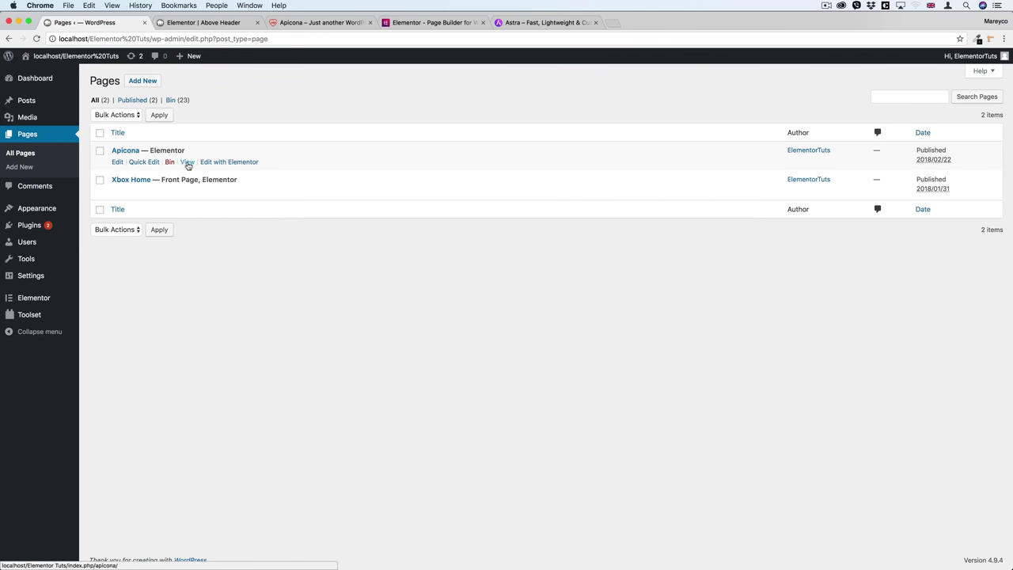
{"action": "left_click", "coordinate": [187, 163]}
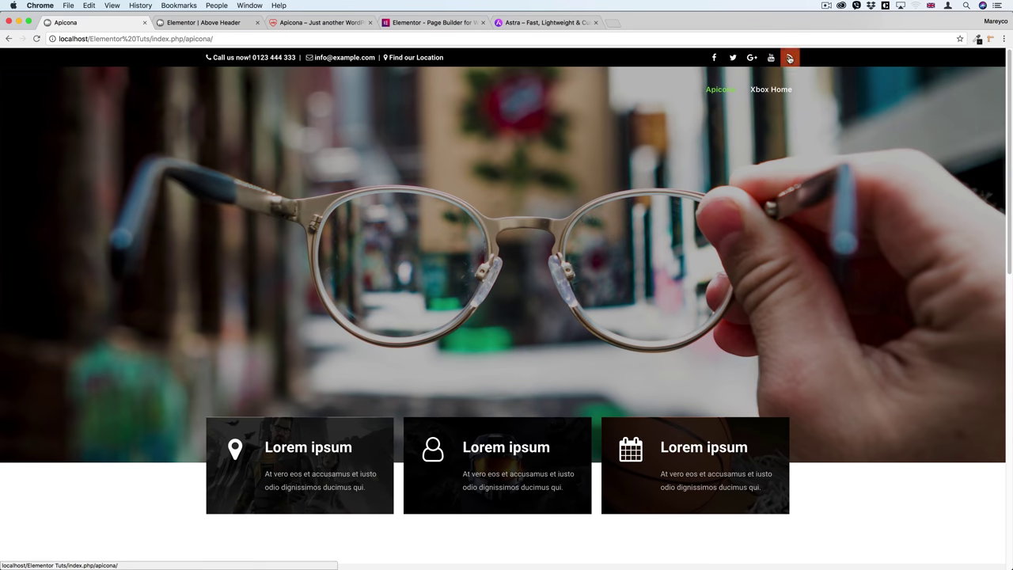
Place the Above Header editor's tab before the Apicona page's tab and bring up the Apicona demo site
{"action": "left_click", "coordinate": [205, 22]}
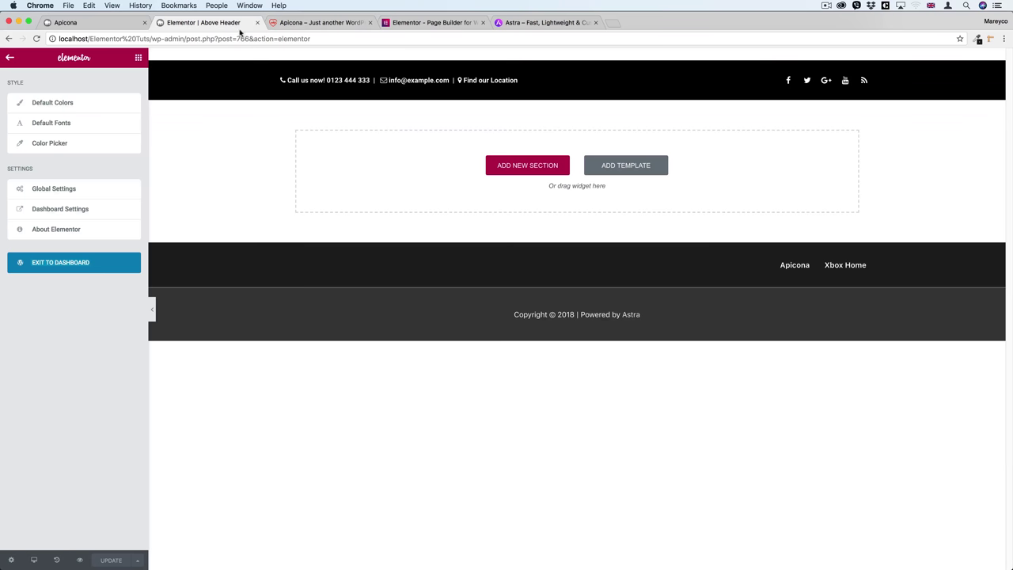
{"action": "left_click", "coordinate": [327, 23]}
{"action": "left_click_drag", "start_coordinate": [190, 22], "coordinate": [91, 23]}
{"action": "left_click", "coordinate": [210, 22]}
{"action": "left_click", "coordinate": [322, 22]}
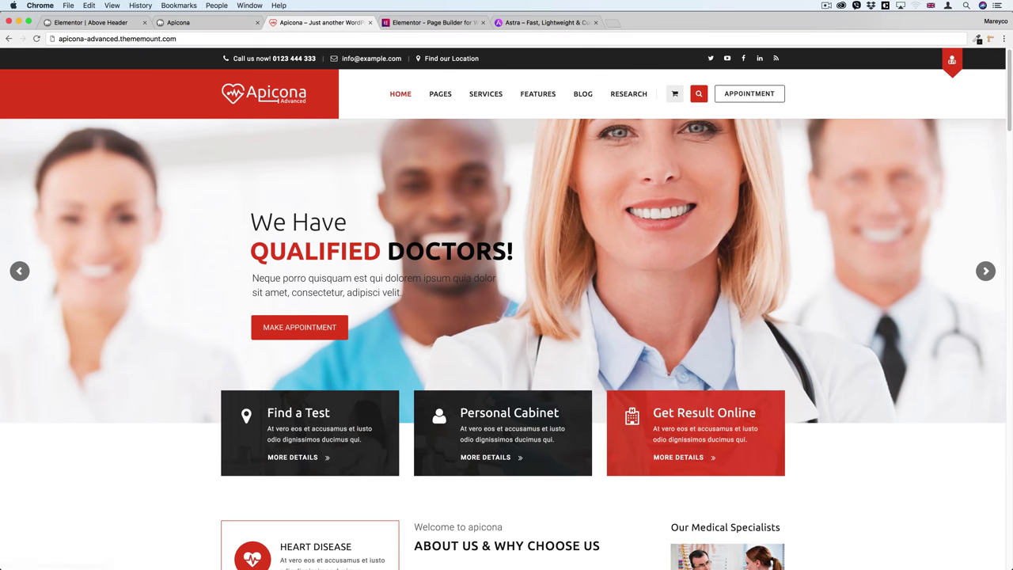
Compare the header's look and scrolling behavior on the local Apicona page with the Apicona demo site
{"action": "left_click", "coordinate": [207, 22]}
{"action": "scroll", "coordinate": [353, 140], "scroll_direction": "down", "scroll_amount": 3}
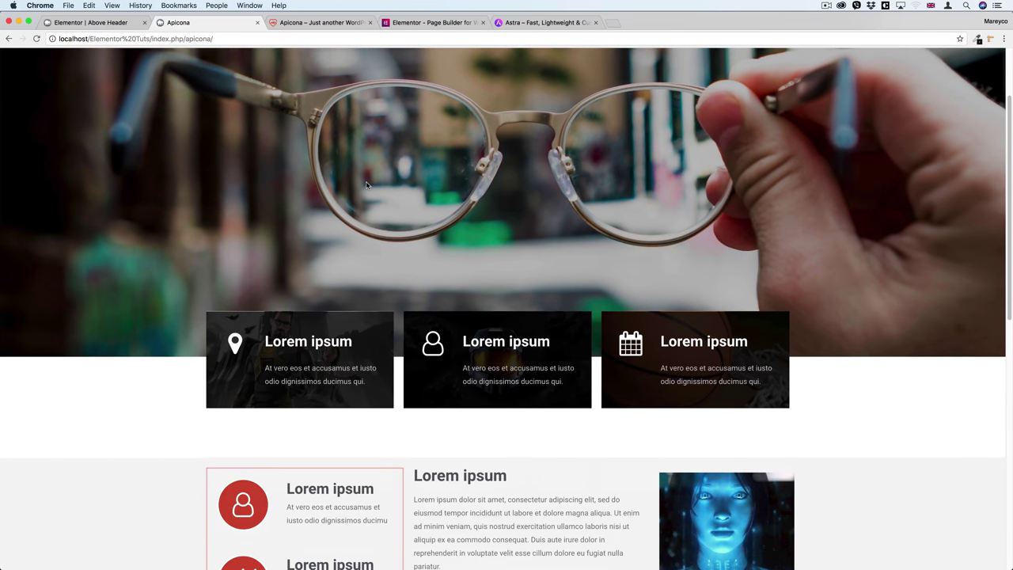
{"action": "scroll", "coordinate": [366, 186], "scroll_direction": "down", "scroll_amount": 4}
{"action": "scroll", "coordinate": [366, 192], "scroll_direction": "up", "scroll_amount": 8}
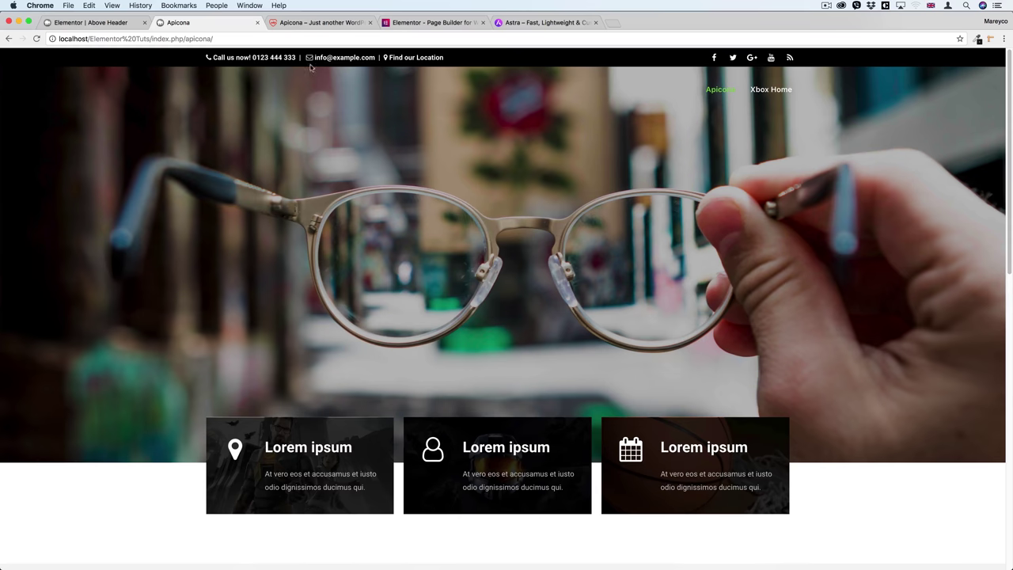
{"action": "left_click", "coordinate": [311, 23]}
{"action": "scroll", "coordinate": [363, 126], "scroll_direction": "down", "scroll_amount": 2}
{"action": "scroll", "coordinate": [362, 151], "scroll_direction": "up", "scroll_amount": 2}
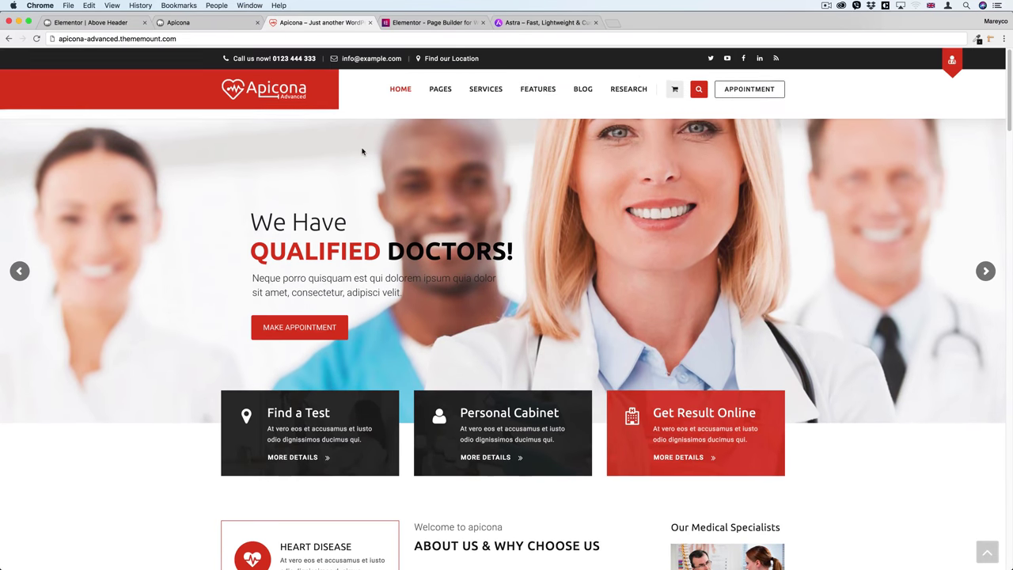
{"action": "scroll", "coordinate": [363, 152], "scroll_direction": "down", "scroll_amount": 3}
{"action": "scroll", "coordinate": [364, 158], "scroll_direction": "up", "scroll_amount": 3}
{"action": "key", "text": "ctrl+shift+Tab"}
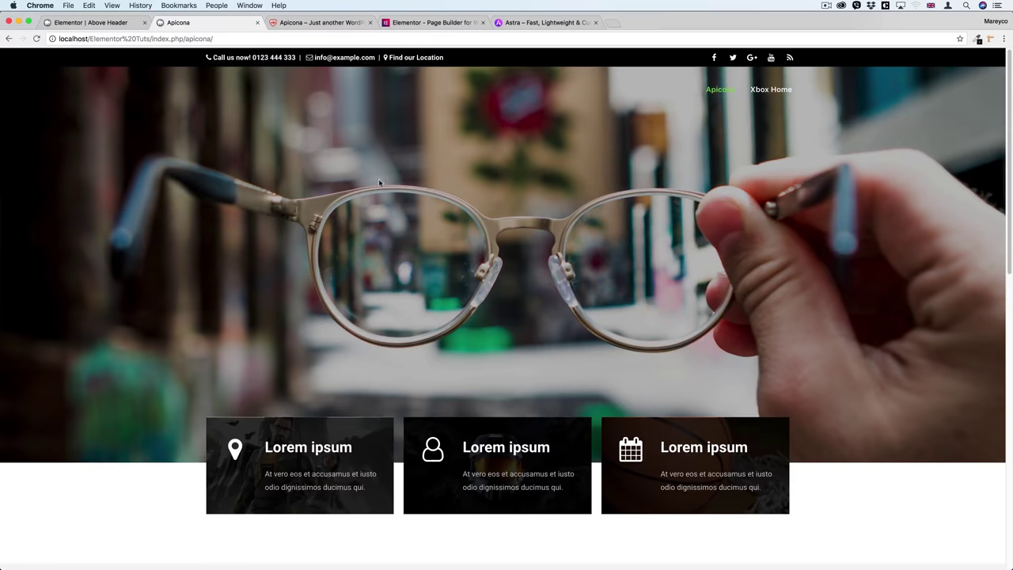
{"action": "scroll", "coordinate": [439, 218], "scroll_direction": "down", "scroll_amount": 3}
{"action": "scroll", "coordinate": [435, 225], "scroll_direction": "up", "scroll_amount": 3}
{"action": "left_click", "coordinate": [321, 22]}
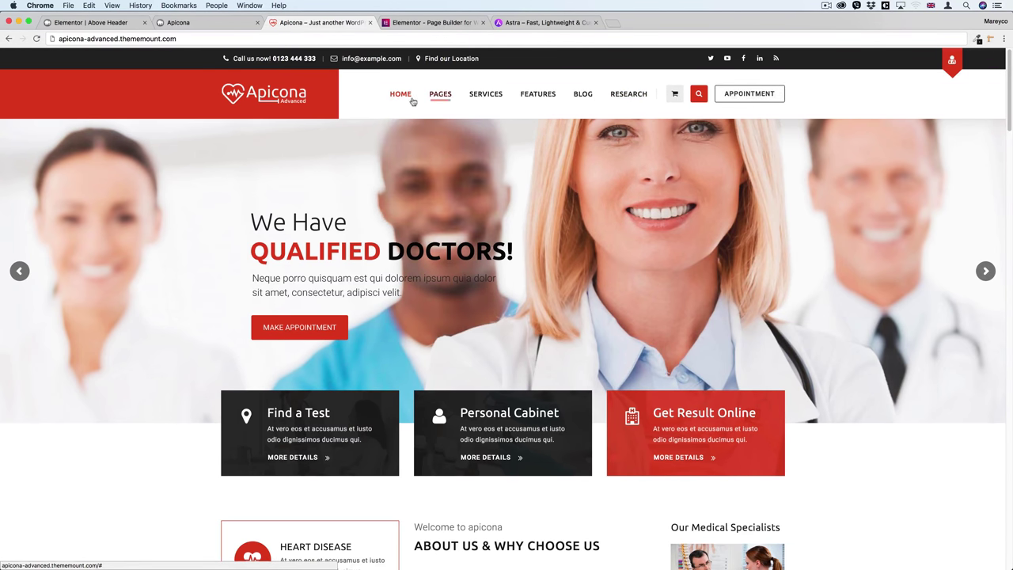
Exit the Above Header editor to the dashboard and load Apicona Menu for editing in the menu settings
{"action": "left_click", "coordinate": [198, 26]}
{"action": "left_click", "coordinate": [110, 24]}
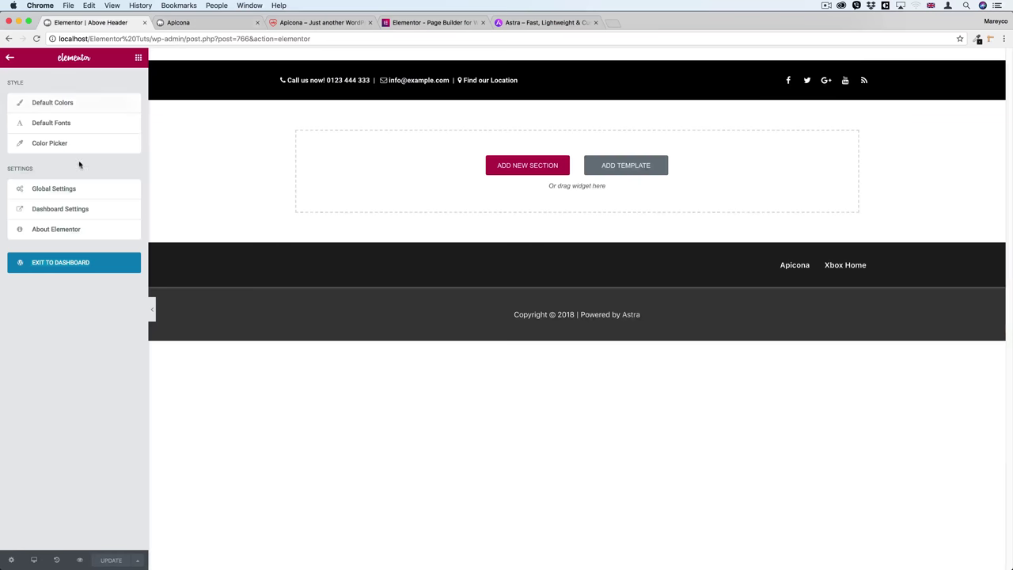
{"action": "left_click", "coordinate": [81, 264]}
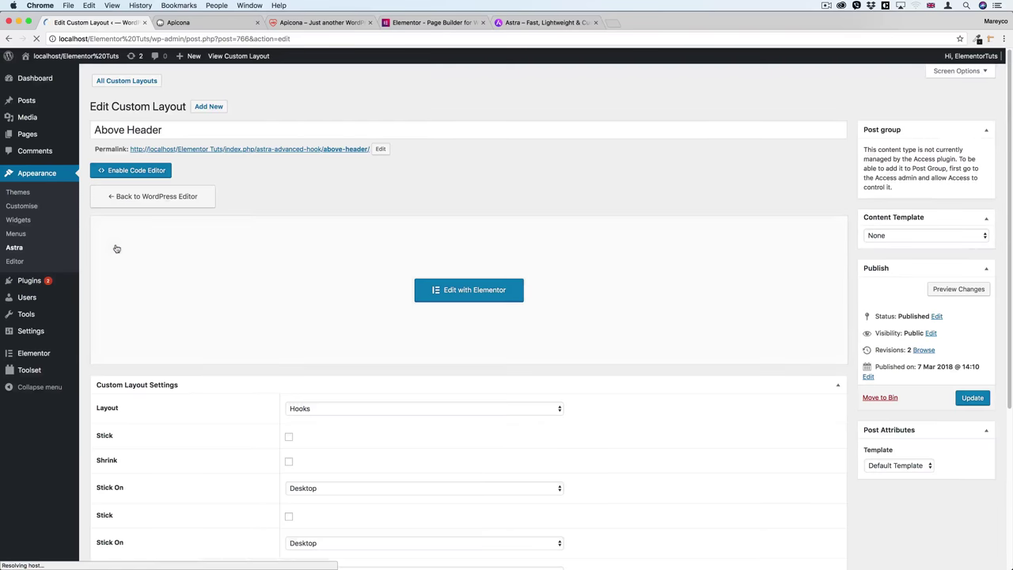
{"action": "left_click", "coordinate": [16, 233]}
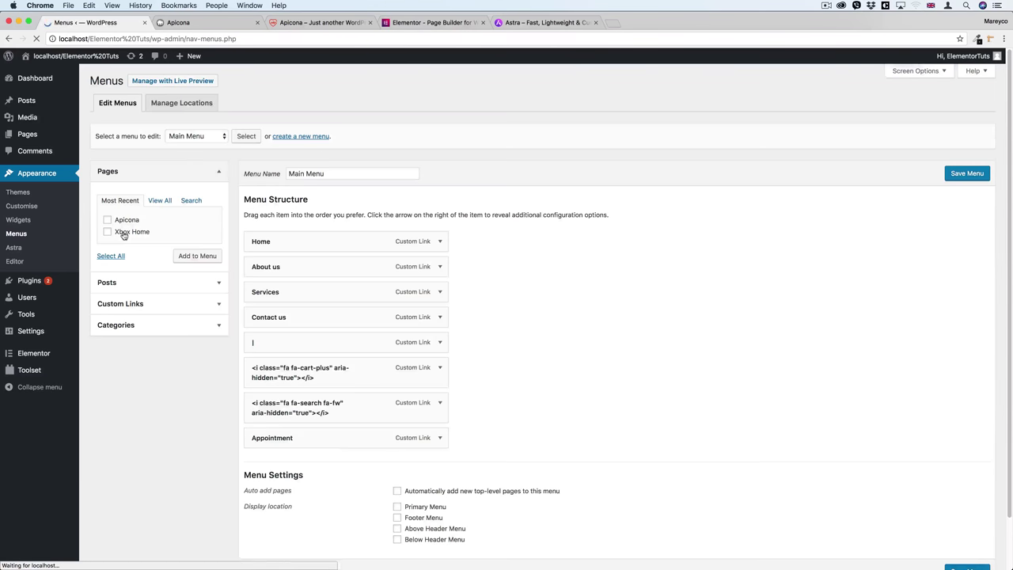
{"action": "left_click", "coordinate": [200, 138]}
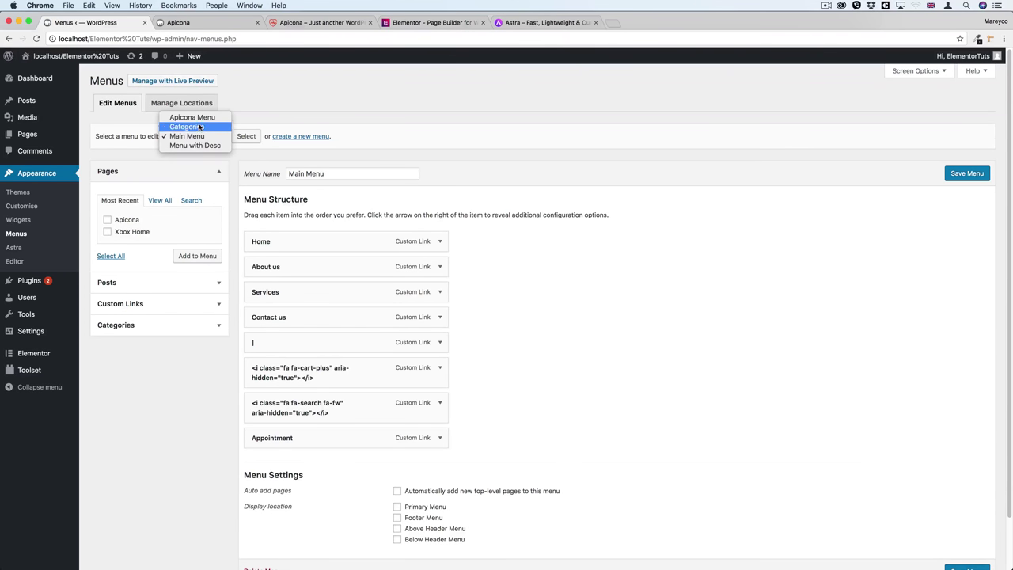
{"action": "left_click", "coordinate": [184, 119]}
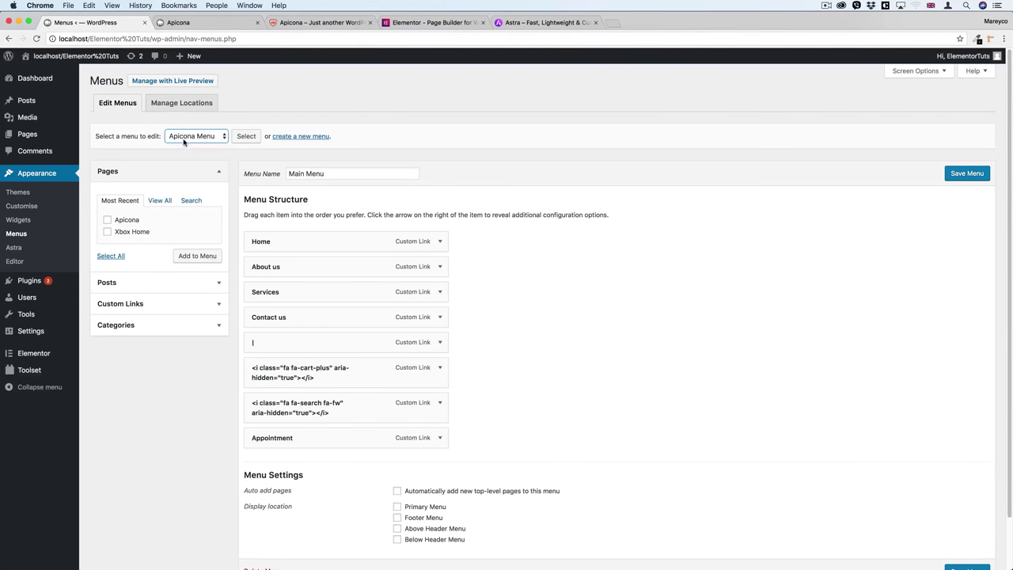
{"action": "left_click", "coordinate": [246, 137]}
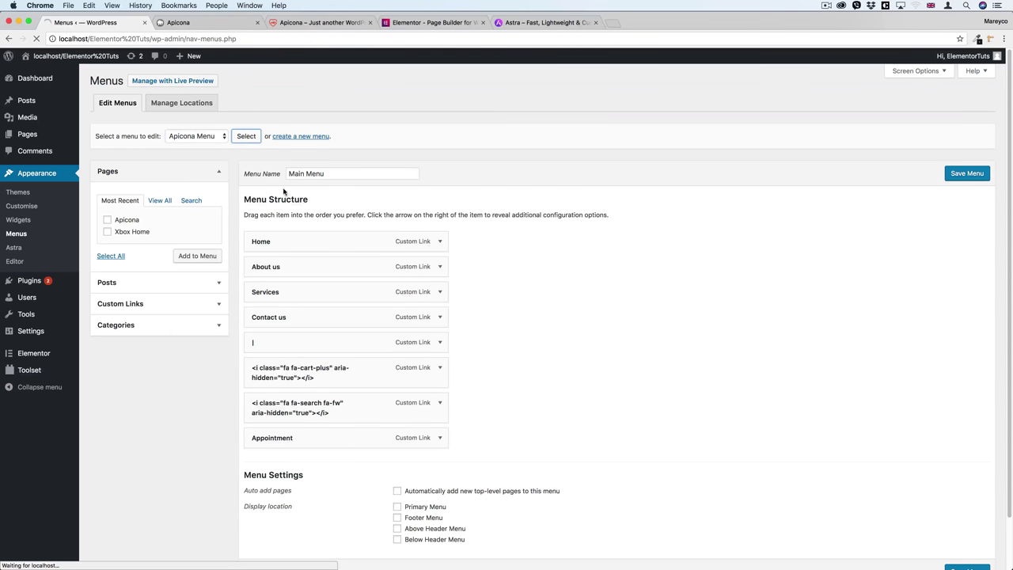
Examine the Apicona Menu structure and the Home item's settings, and compare the items with the demo site's navigation
{"action": "scroll", "coordinate": [329, 229], "scroll_direction": "down", "scroll_amount": 1}
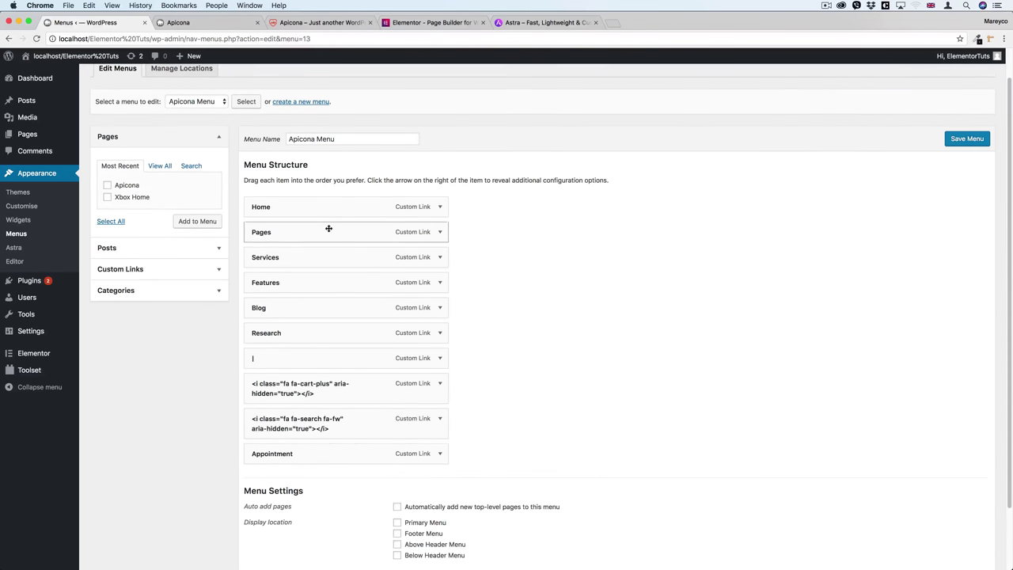
{"action": "scroll", "coordinate": [328, 229], "scroll_direction": "down", "scroll_amount": 2}
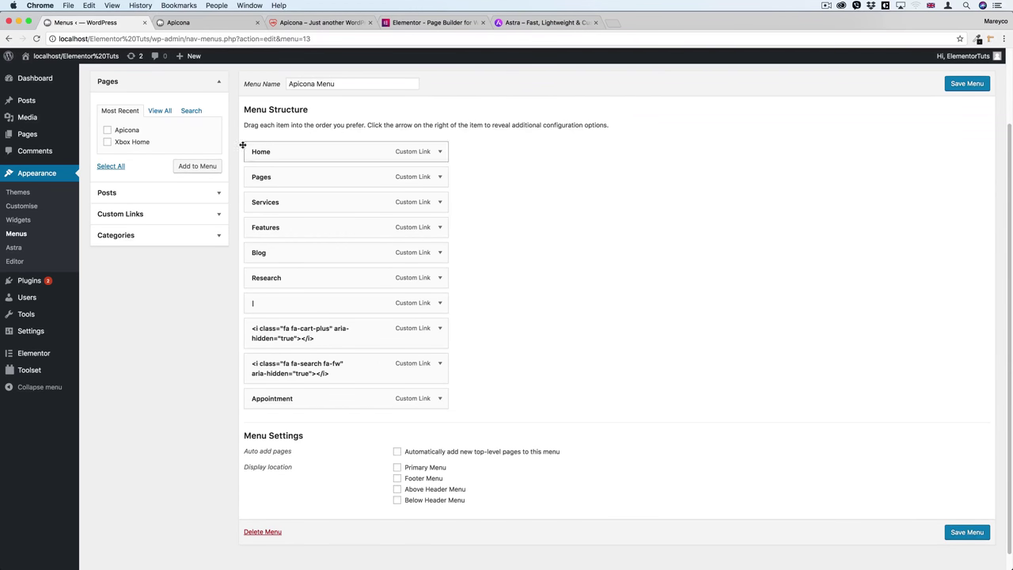
{"action": "left_click", "coordinate": [440, 154]}
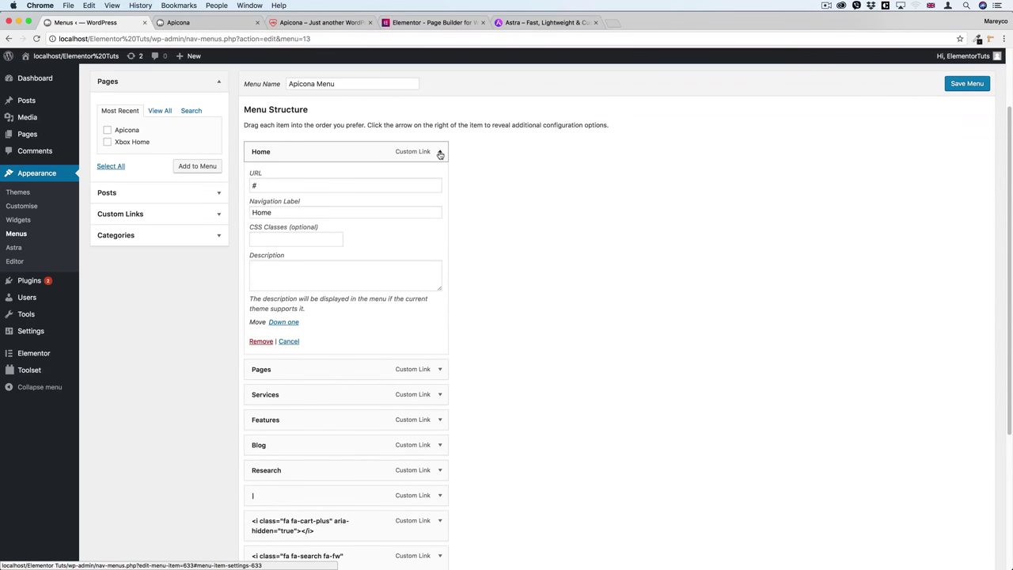
{"action": "left_click", "coordinate": [440, 153]}
{"action": "scroll", "coordinate": [435, 230], "scroll_direction": "down", "scroll_amount": 1}
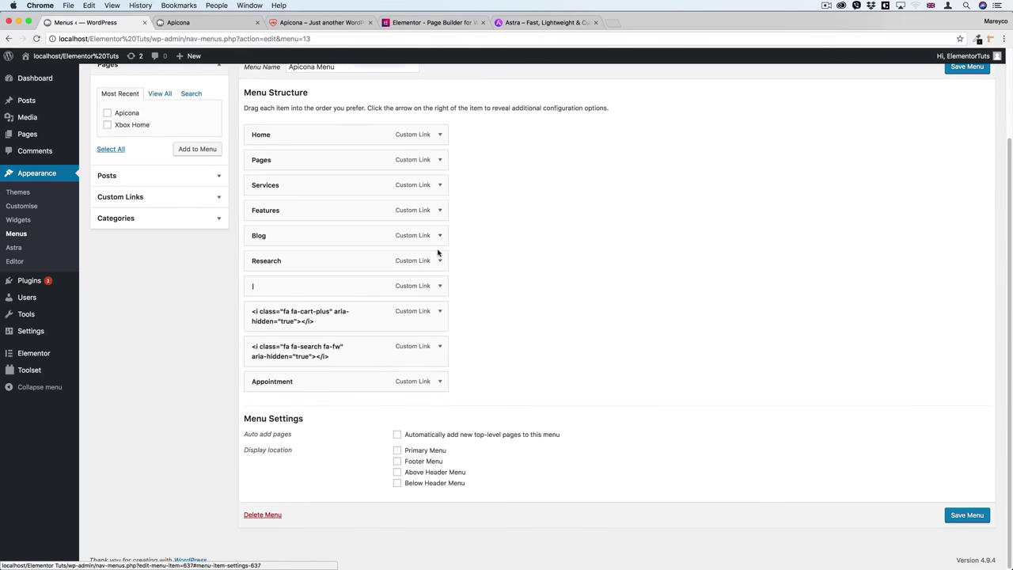
{"action": "left_click", "coordinate": [282, 26]}
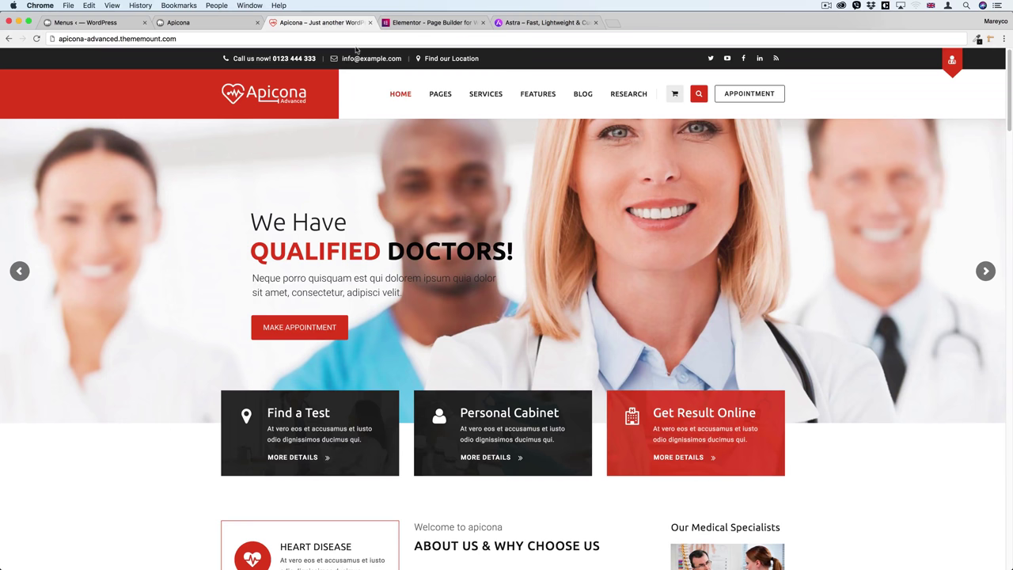
{"action": "left_click", "coordinate": [211, 22]}
{"action": "left_click", "coordinate": [283, 22]}
{"action": "key", "text": "super+1"}
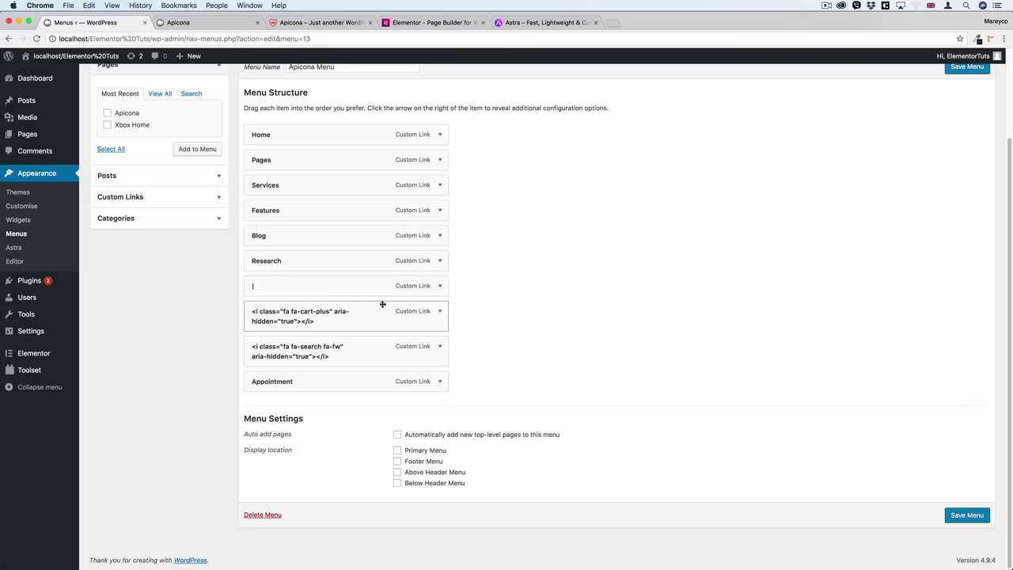
Examine the "|" separator item's label and CSS class, and compare it with the divider in the demo site's header
{"action": "left_click", "coordinate": [440, 287]}
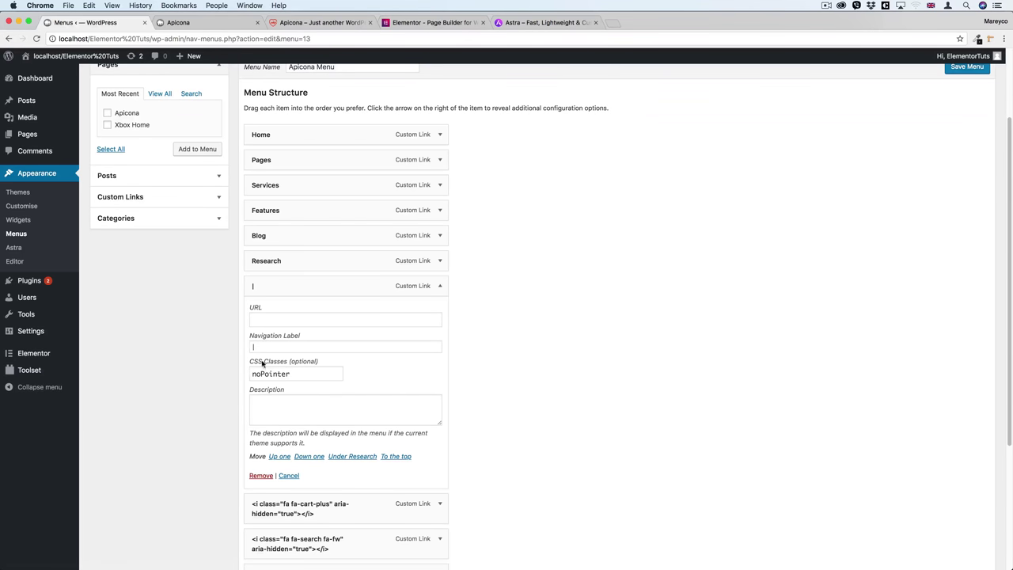
{"action": "left_click_drag", "start_coordinate": [294, 373], "coordinate": [252, 374]}
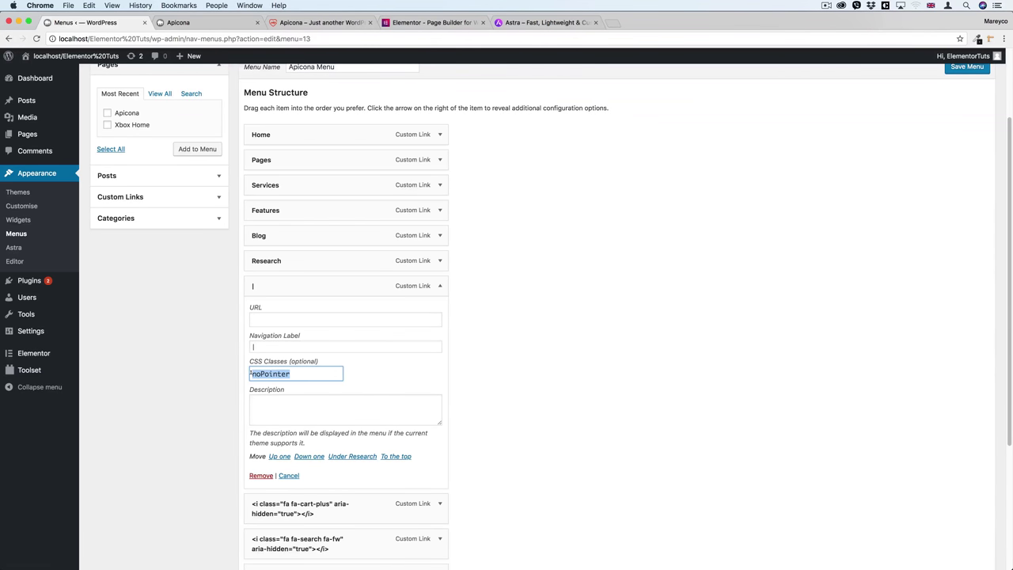
{"action": "left_click", "coordinate": [297, 23]}
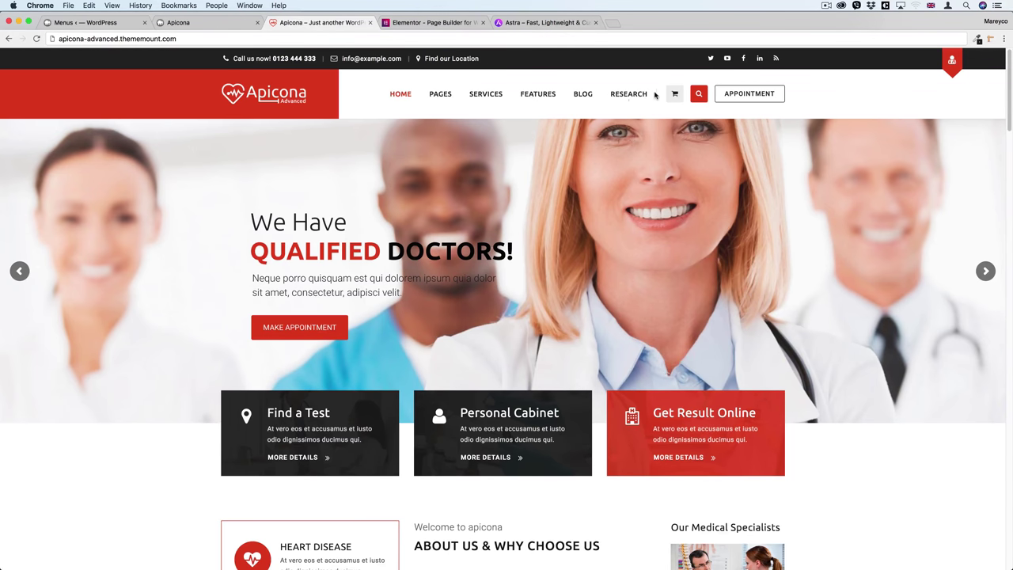
{"action": "mouse_move", "coordinate": [657, 96]}
{"action": "left_click", "coordinate": [213, 27]}
{"action": "left_click", "coordinate": [91, 23]}
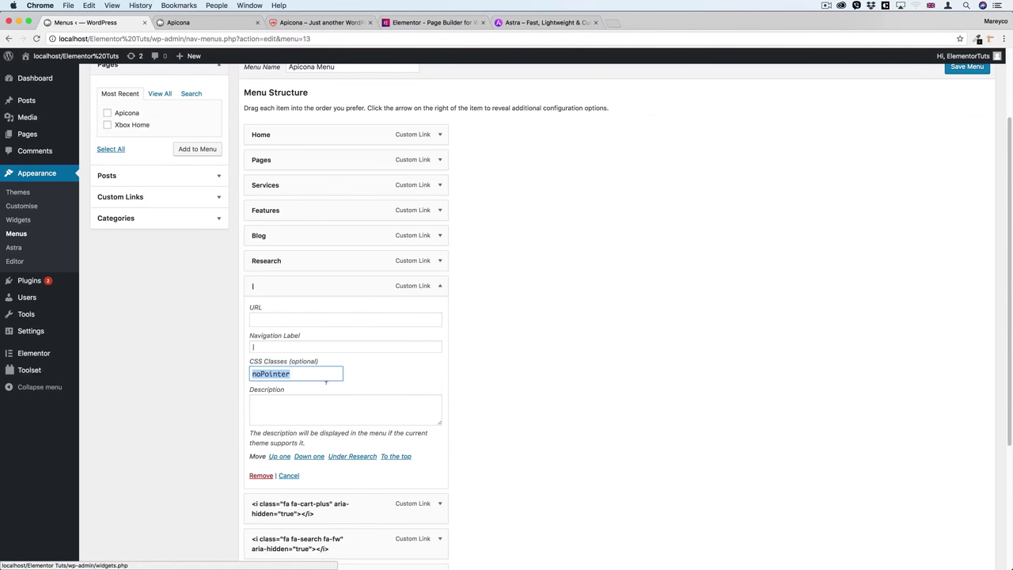
{"action": "scroll", "coordinate": [319, 355], "scroll_direction": "down", "scroll_amount": 1}
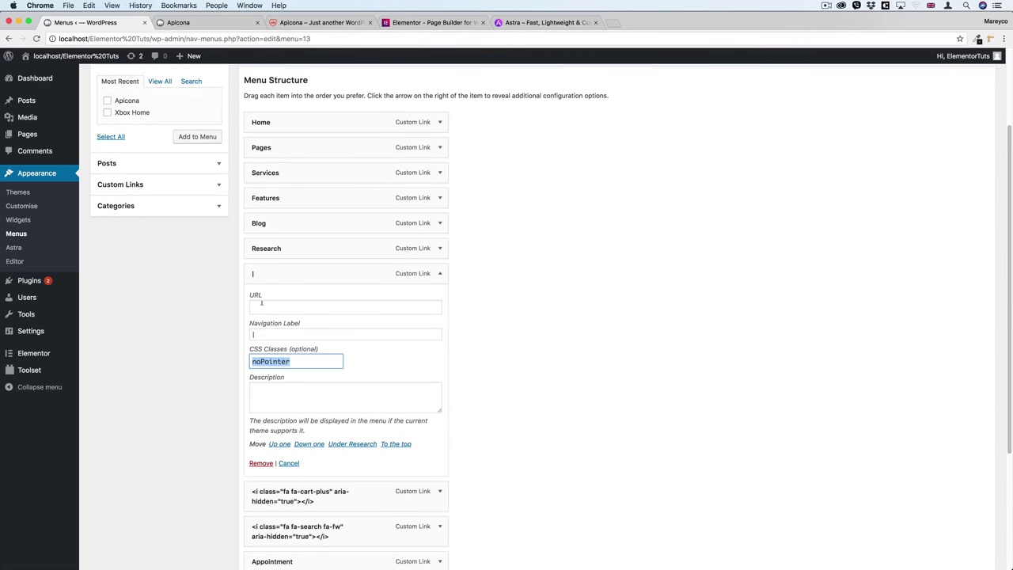
{"action": "left_click", "coordinate": [439, 273]}
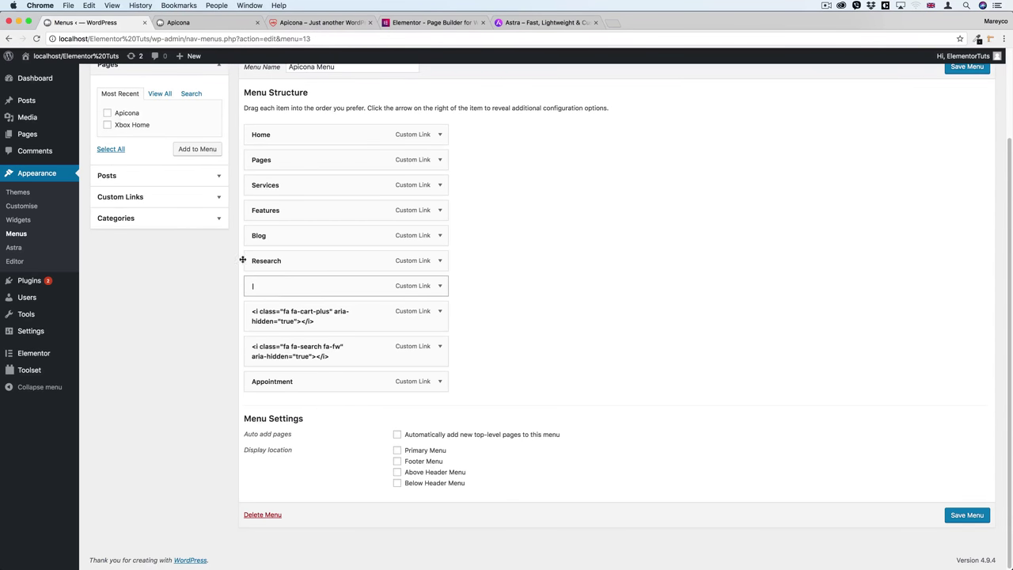
Add a custom link with the URL "#" and the link text "||" to Apicona Menu
{"action": "left_click", "coordinate": [170, 196]}
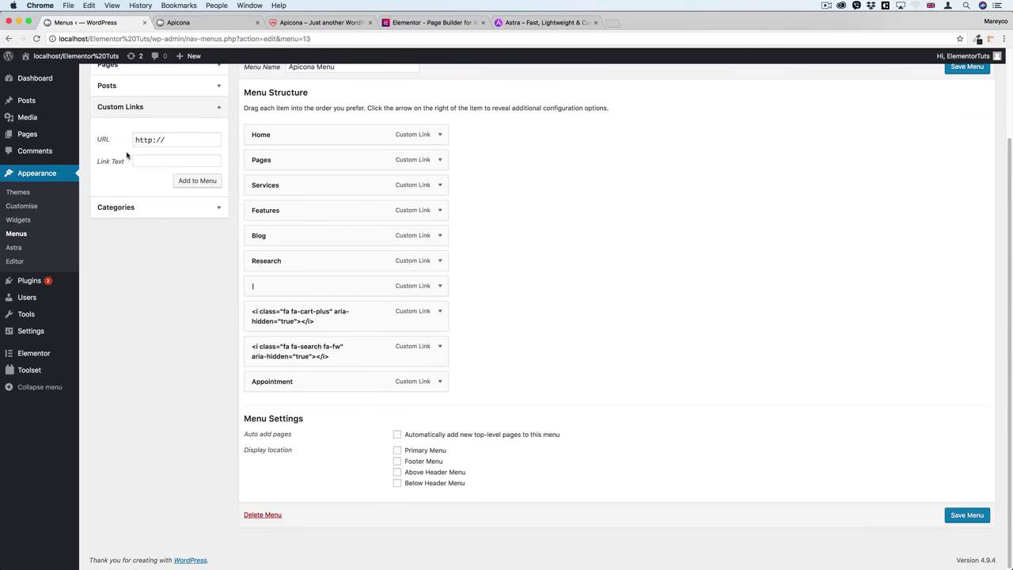
{"action": "left_click", "coordinate": [162, 139]}
{"action": "left_click_drag", "start_coordinate": [166, 140], "coordinate": [116, 143]}
{"action": "key", "text": "BackSpace"}
{"action": "left_click", "coordinate": [136, 162]}
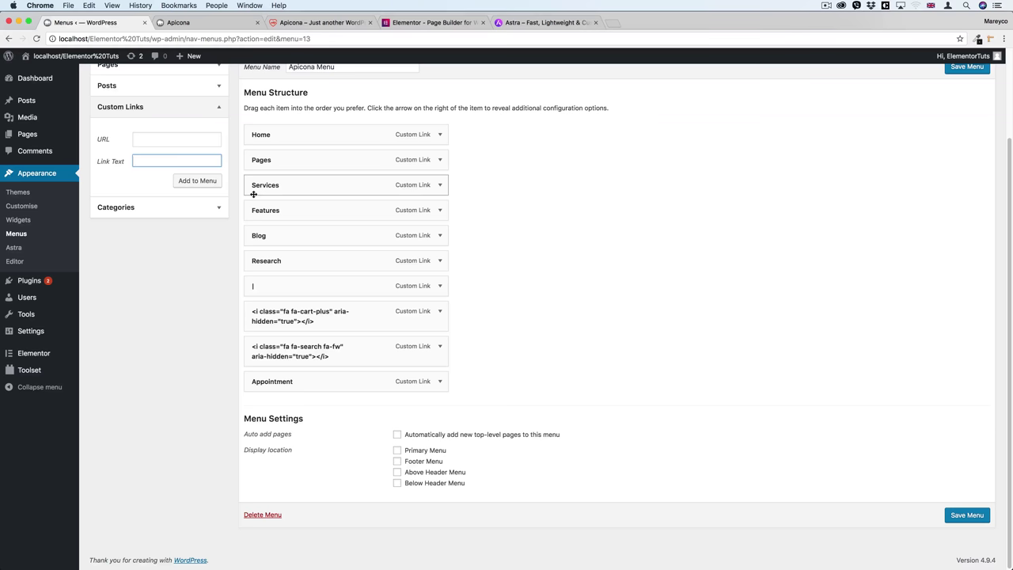
{"action": "left_click", "coordinate": [208, 180]}
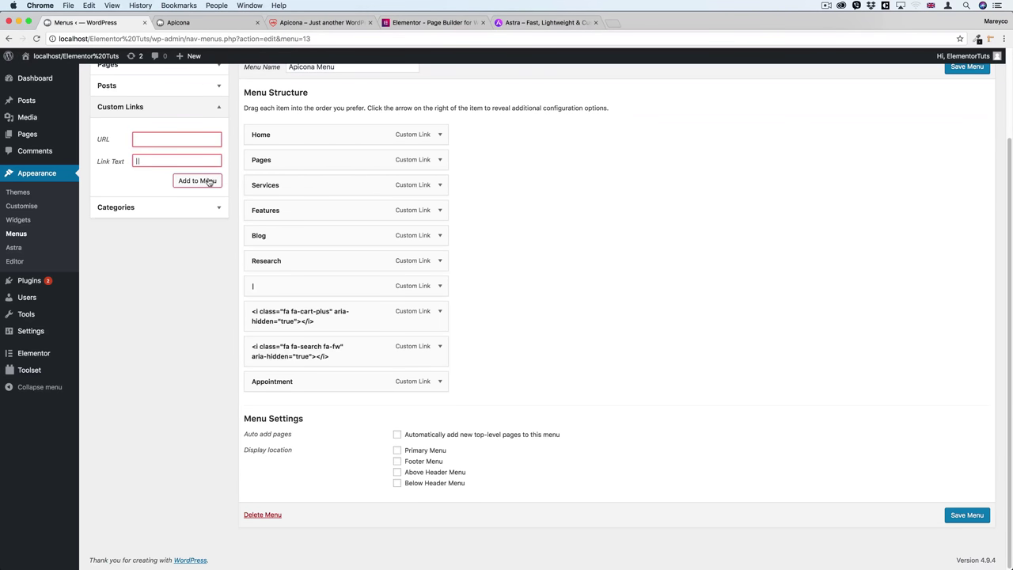
{"action": "left_click", "coordinate": [145, 136]}
{"action": "type", "text": "£"}
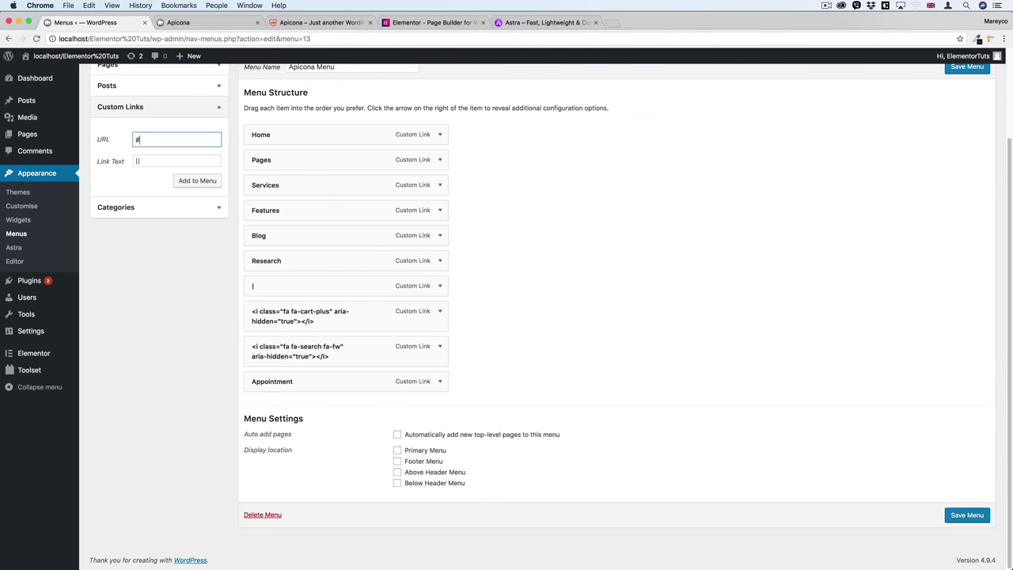
{"action": "left_click", "coordinate": [209, 180]}
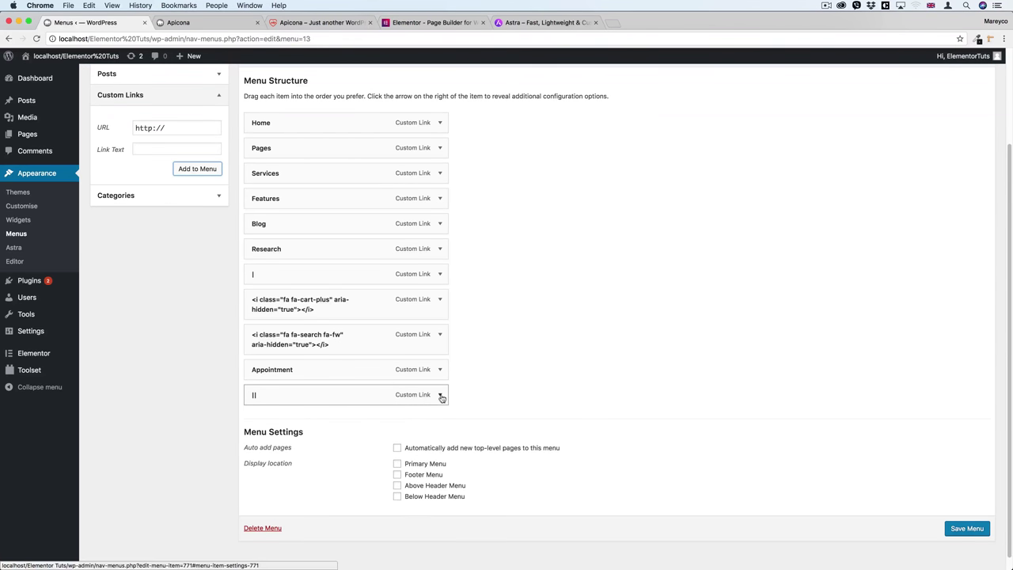
Clear the URL of the new "||" menu item and save the menu
{"action": "left_click", "coordinate": [440, 394]}
{"action": "scroll", "coordinate": [476, 380], "scroll_direction": "down", "scroll_amount": 2}
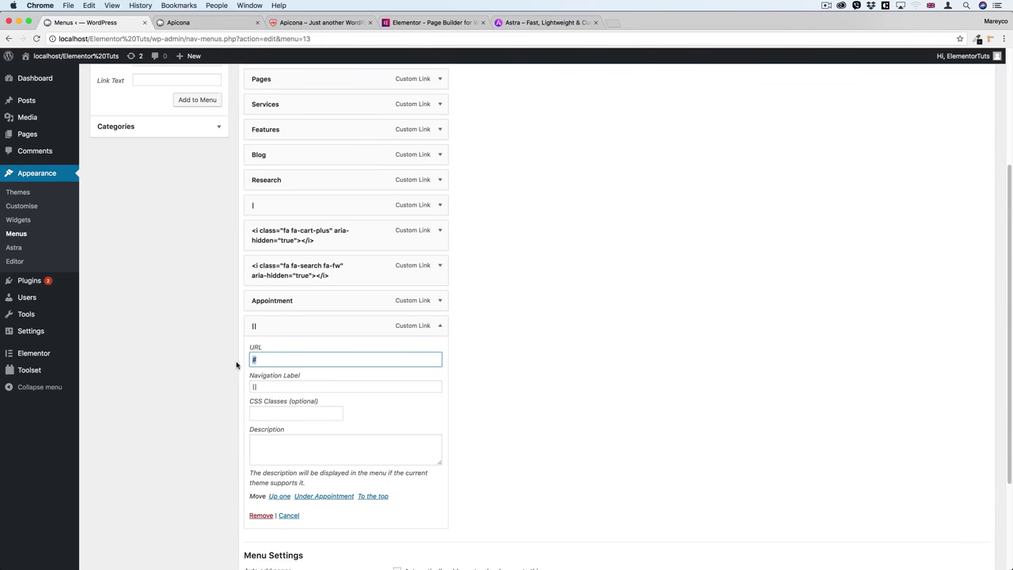
{"action": "scroll", "coordinate": [370, 412], "scroll_direction": "down", "scroll_amount": 1}
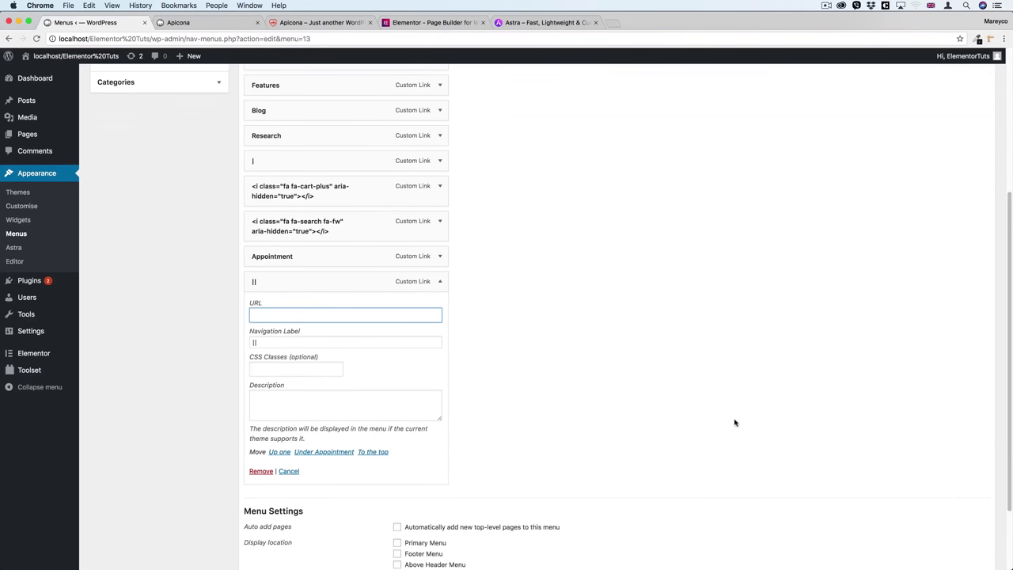
{"action": "scroll", "coordinate": [888, 233], "scroll_direction": "up", "scroll_amount": 5}
{"action": "left_click", "coordinate": [952, 176]}
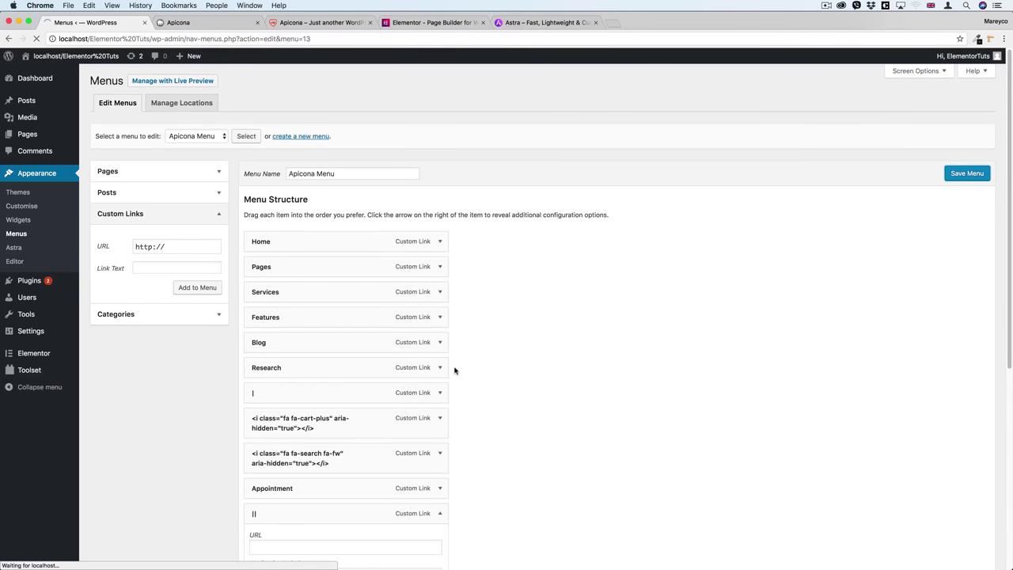
Review the saved "||" item's settings and remove the item from the menu
{"action": "scroll", "coordinate": [346, 430], "scroll_direction": "down", "scroll_amount": 4}
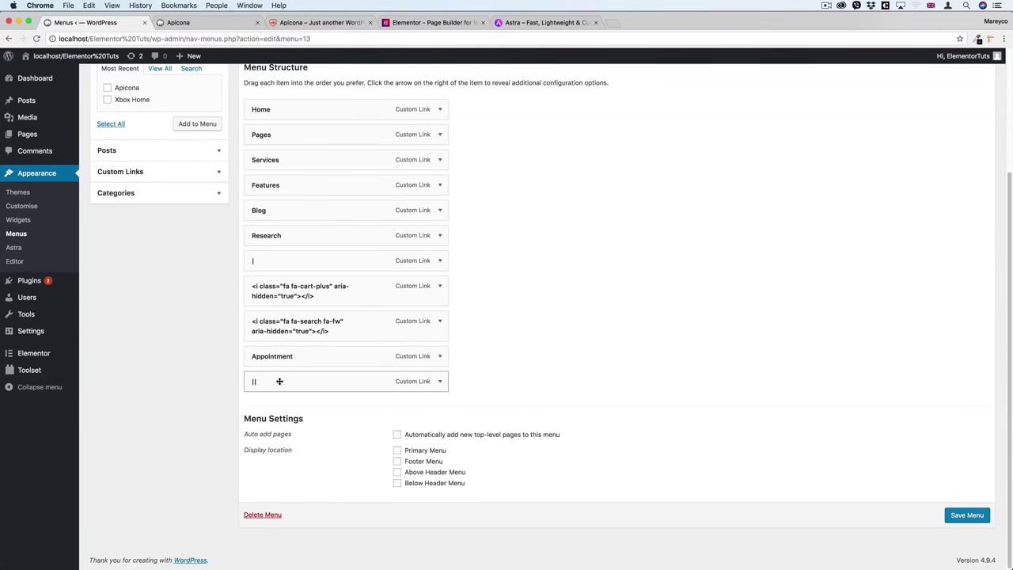
{"action": "left_click", "coordinate": [440, 383]}
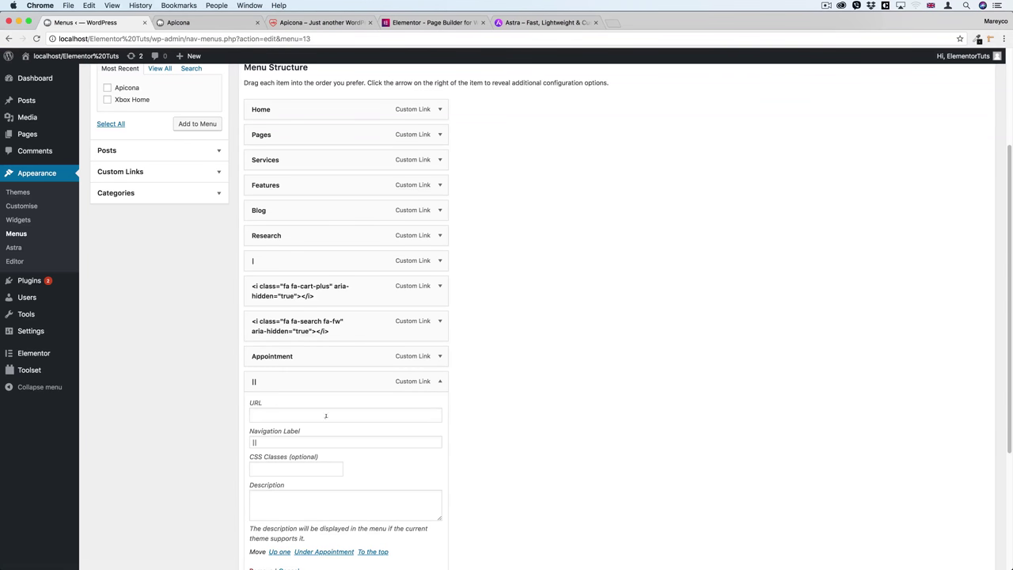
{"action": "scroll", "coordinate": [272, 416], "scroll_direction": "down", "scroll_amount": 2}
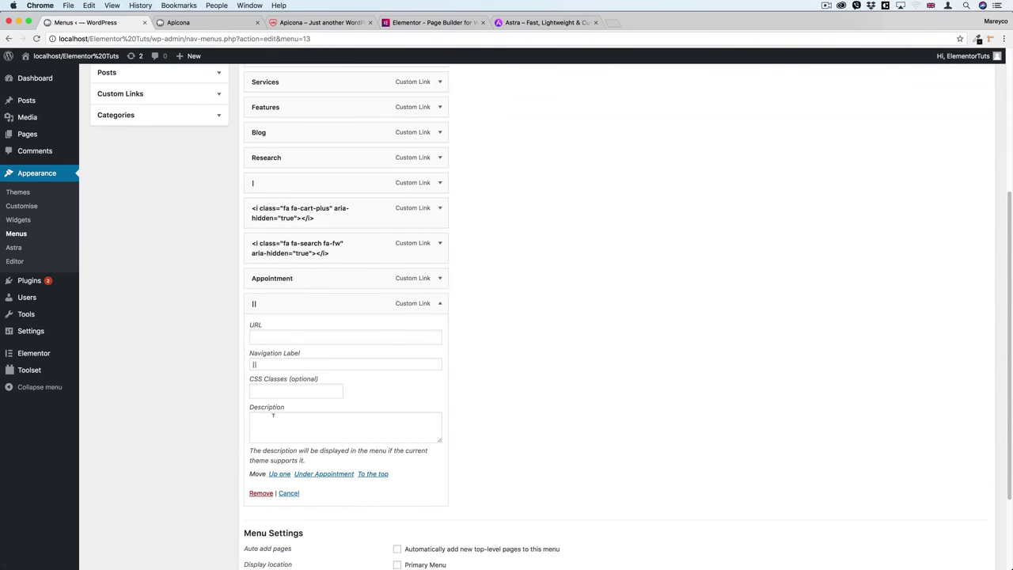
{"action": "scroll", "coordinate": [368, 350], "scroll_direction": "down", "scroll_amount": 2}
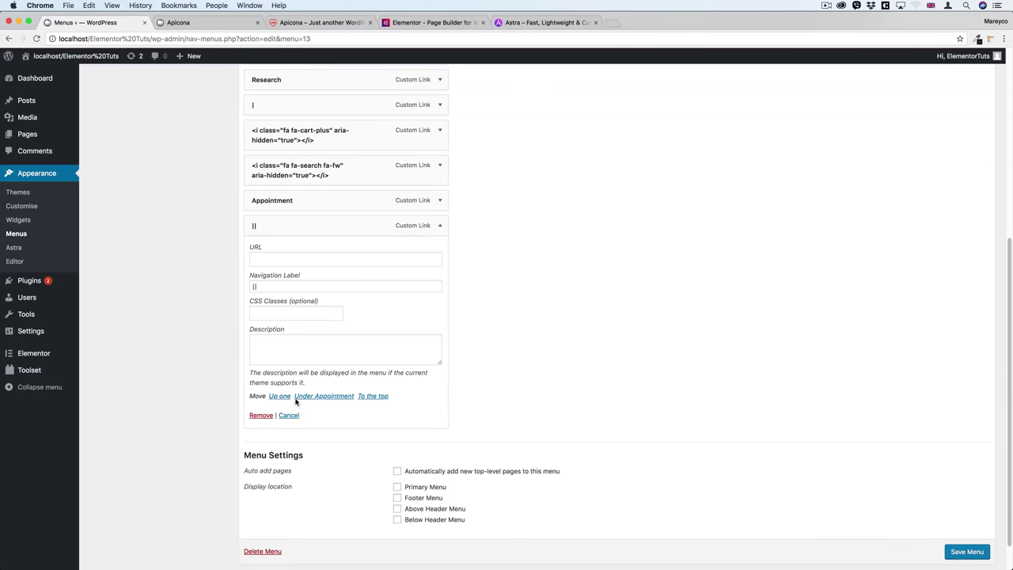
{"action": "left_click", "coordinate": [260, 415]}
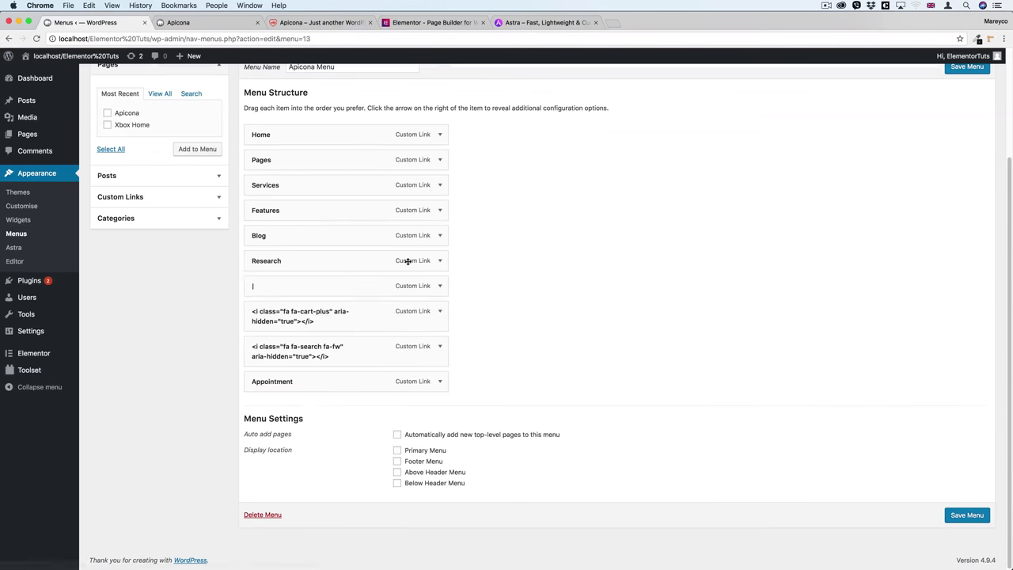
Examine the fa-cart-plus item's navigation label code and compare it with the cart icon in the demo site's header
{"action": "left_click", "coordinate": [440, 311]}
{"action": "scroll", "coordinate": [440, 312], "scroll_direction": "down", "scroll_amount": 4}
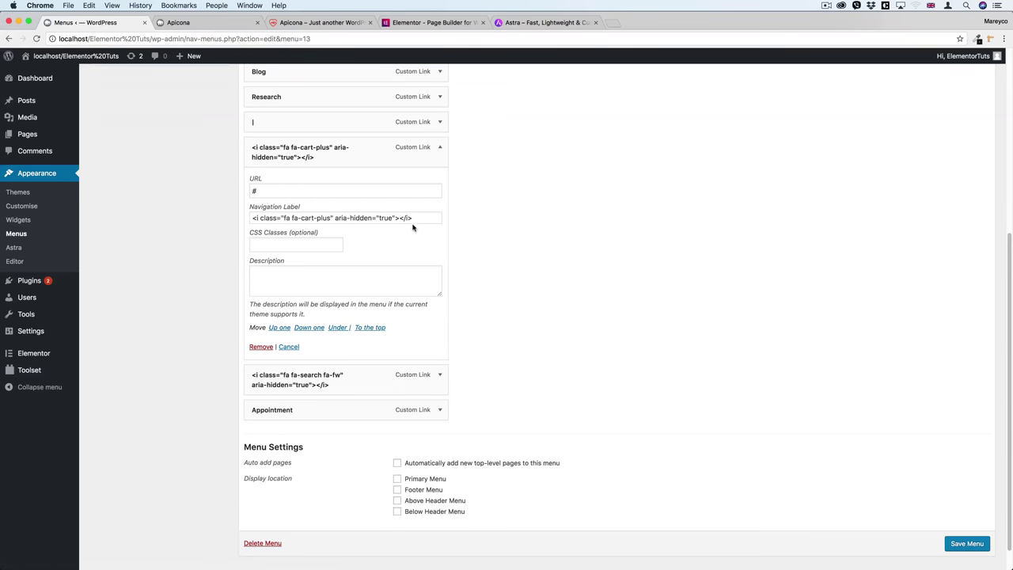
{"action": "left_click_drag", "start_coordinate": [413, 217], "coordinate": [243, 219]}
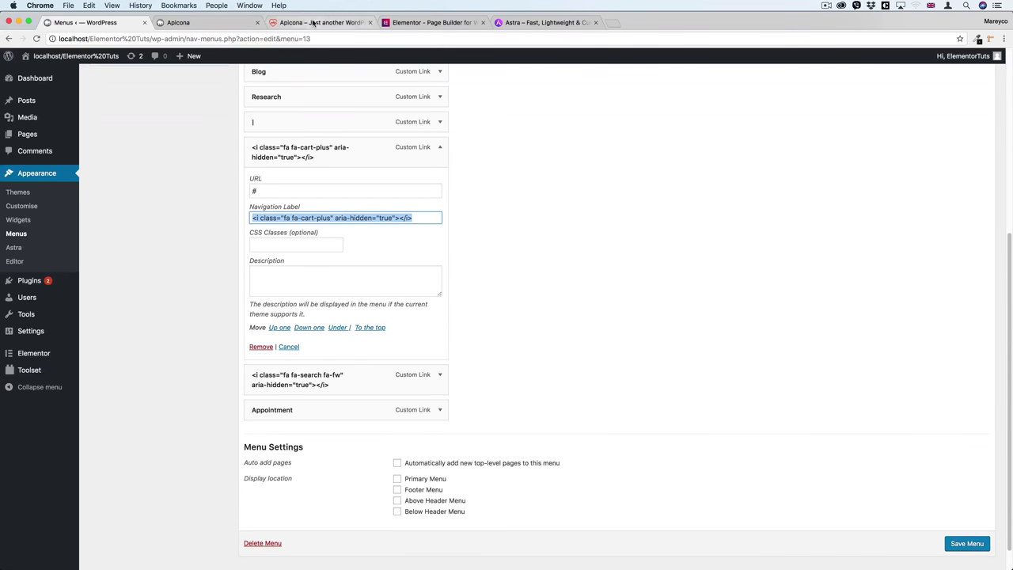
{"action": "left_click", "coordinate": [321, 22]}
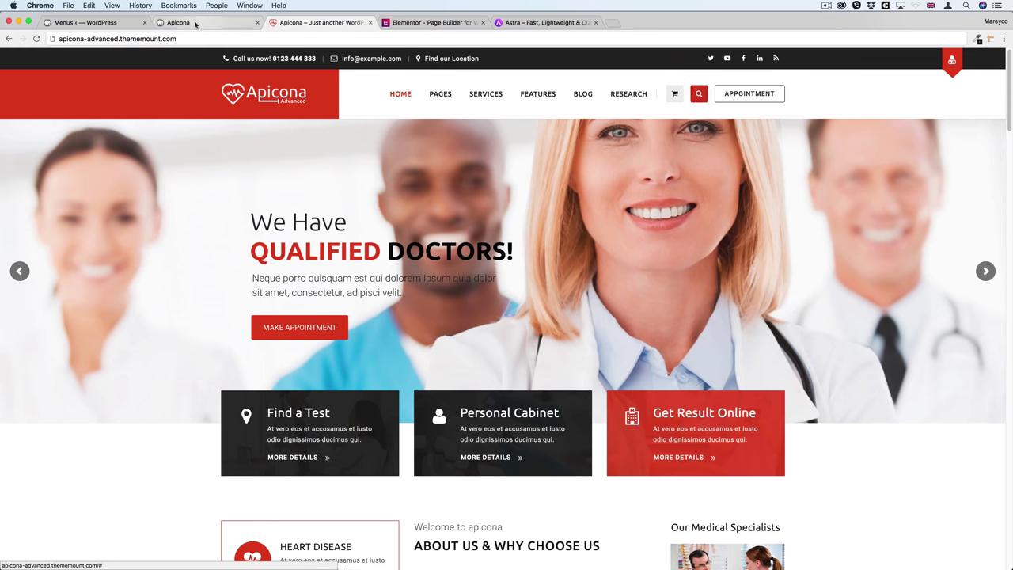
{"action": "left_click", "coordinate": [85, 23]}
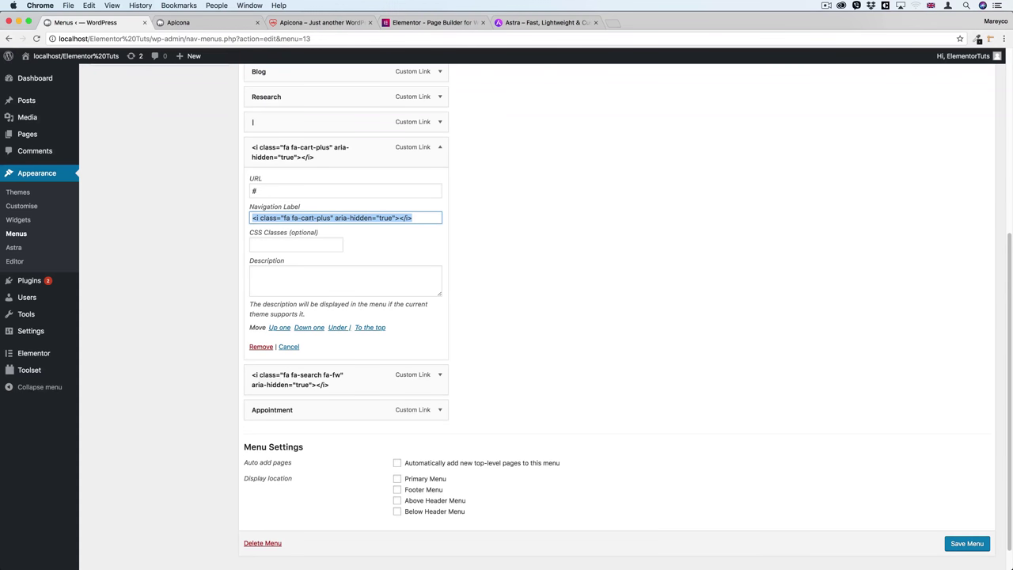
{"action": "left_click", "coordinate": [312, 218]}
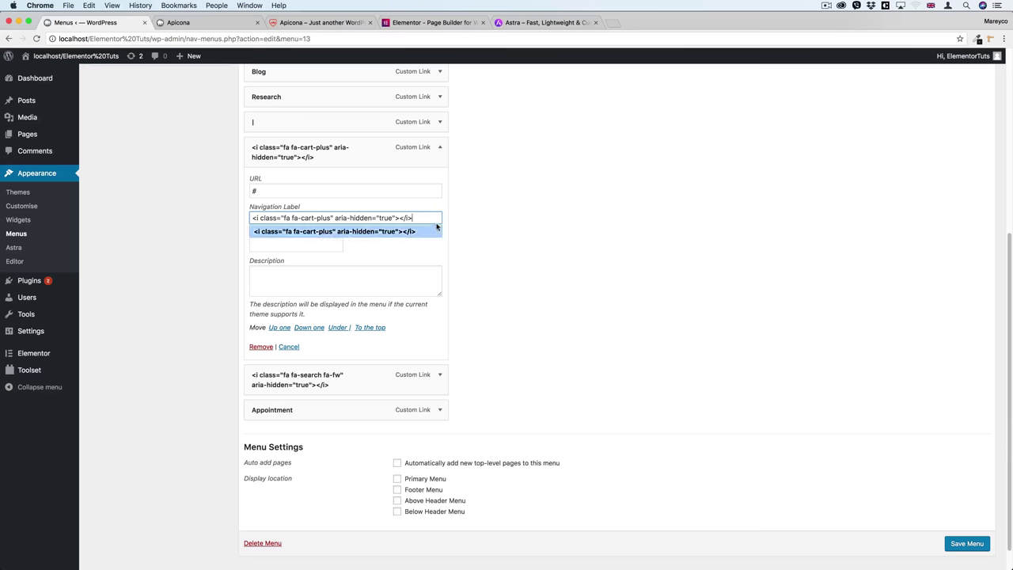
{"action": "left_click", "coordinate": [439, 149]}
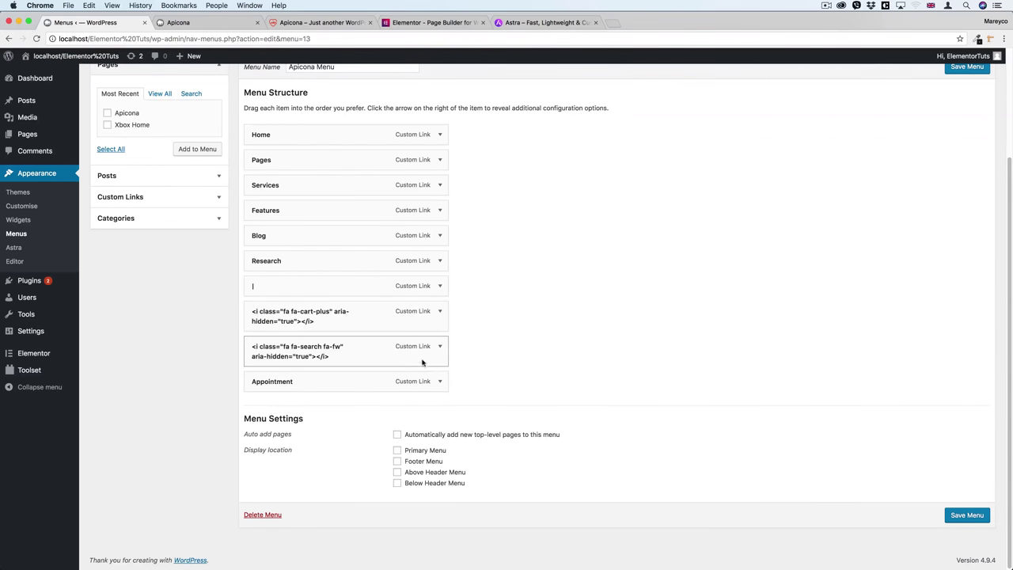
{"action": "left_click", "coordinate": [440, 382]}
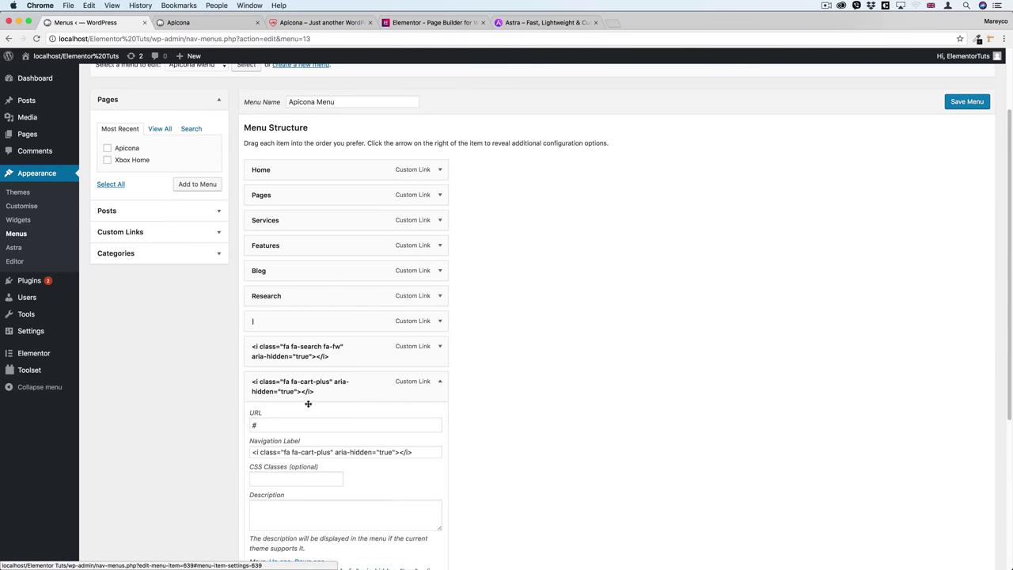
{"action": "left_click_drag", "start_coordinate": [414, 452], "coordinate": [257, 452]}
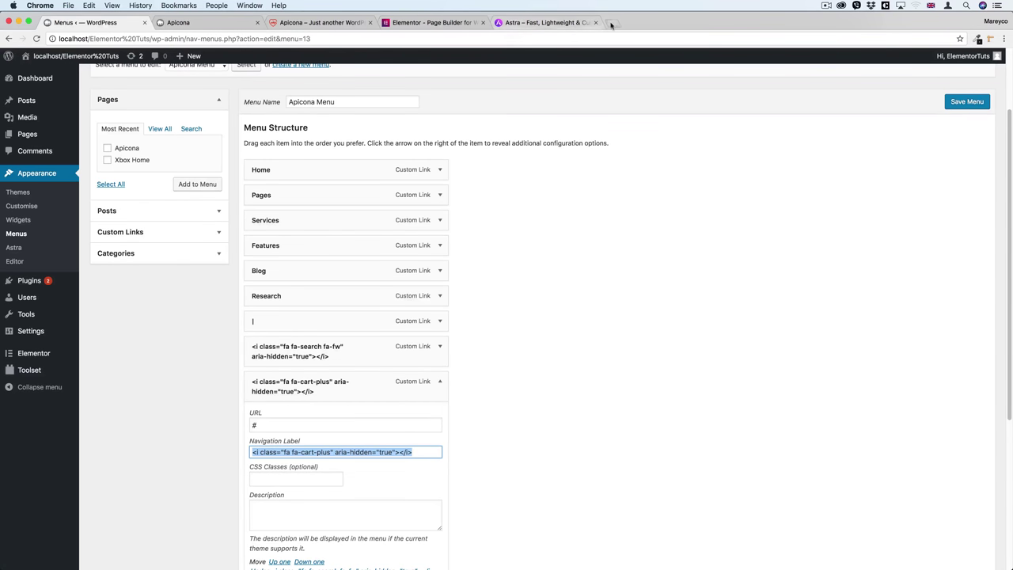
Search Google for "fontawesome" in a new tab and open the icon gallery on the Font Awesome site
{"action": "left_click", "coordinate": [615, 22]}
{"action": "type", "text": "font"}
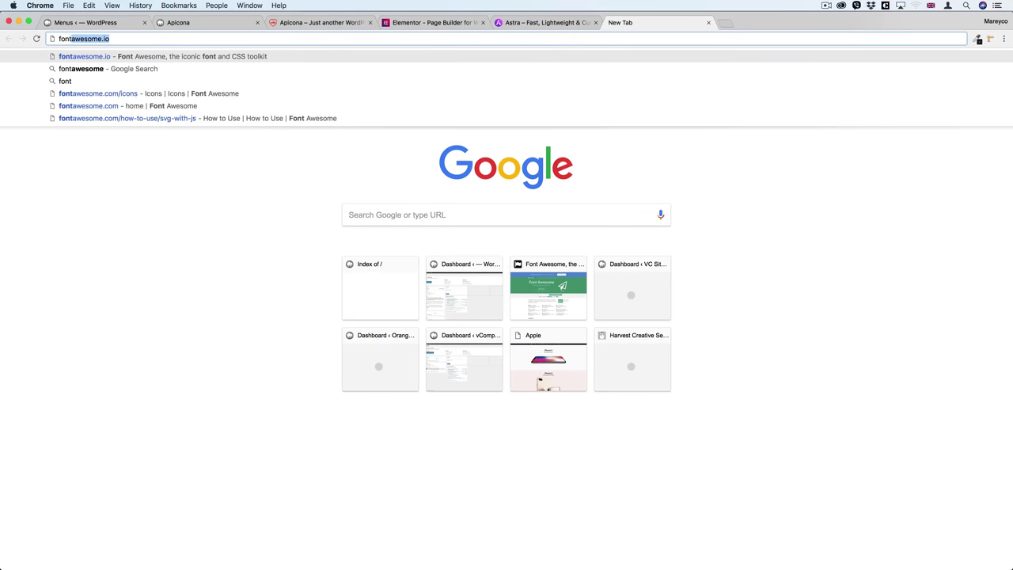
{"action": "type", "text": "awesome"}
{"action": "key", "text": "Return"}
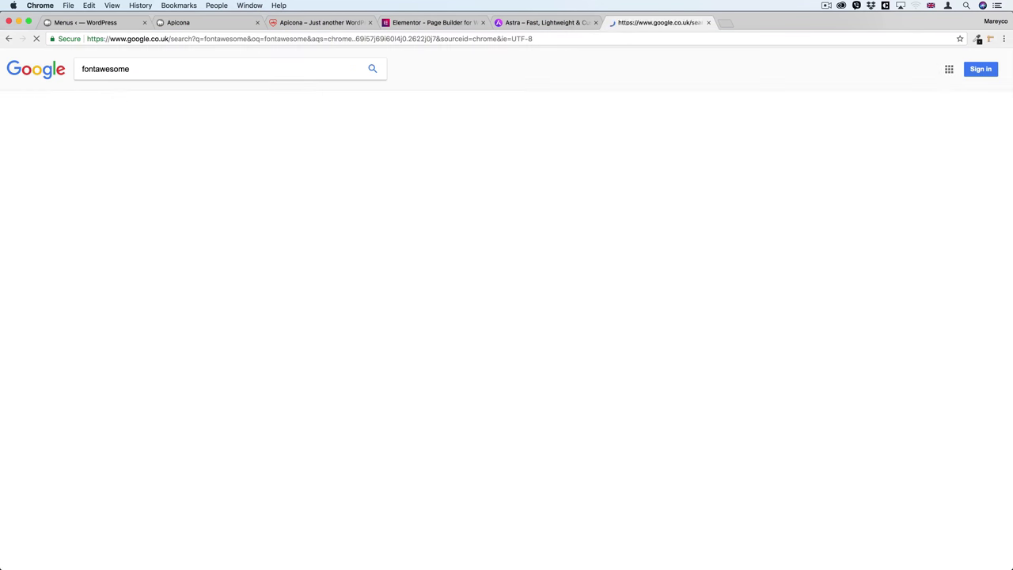
{"action": "left_click", "coordinate": [122, 142]}
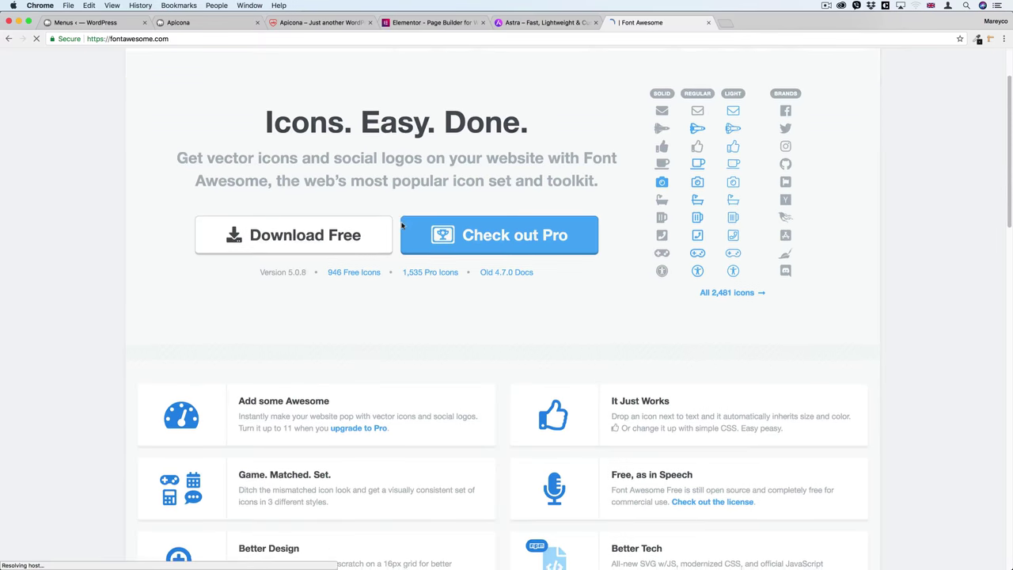
{"action": "left_click", "coordinate": [293, 66]}
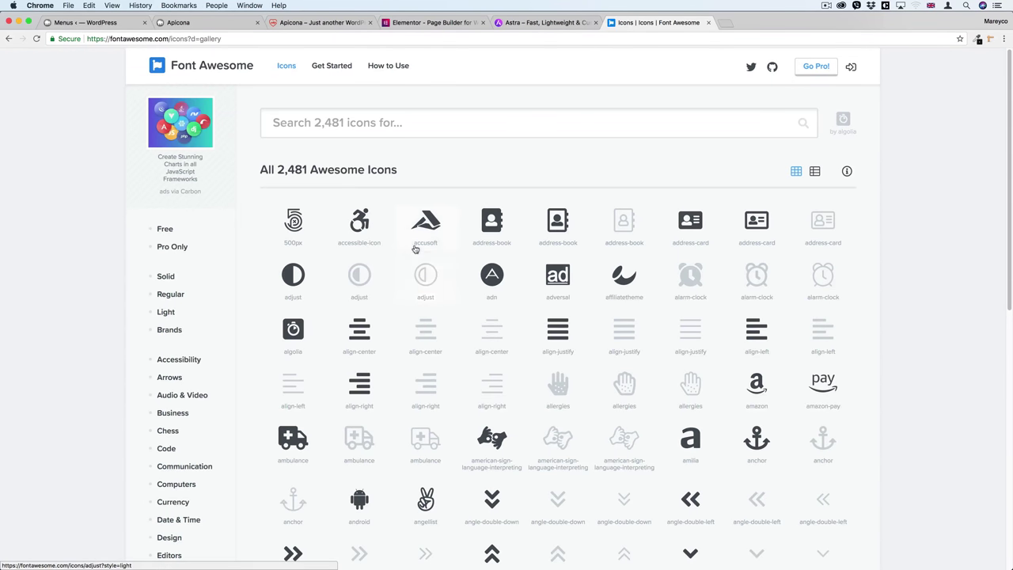
Filter the gallery to free icons, open accessible-icon, copy its HTML code snippet and examine the snippet
{"action": "left_click", "coordinate": [166, 230]}
{"action": "left_click", "coordinate": [367, 237]}
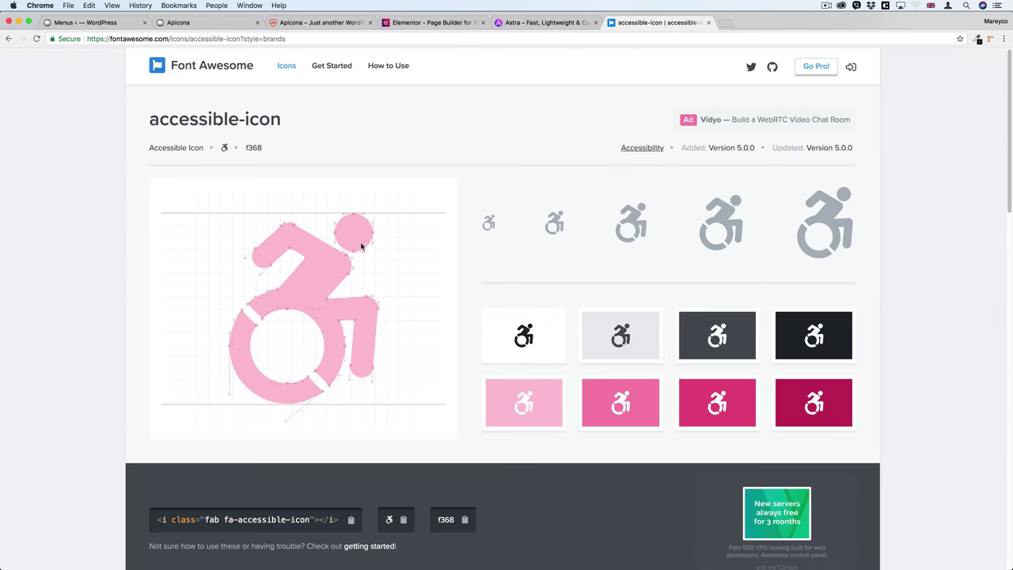
{"action": "scroll", "coordinate": [366, 236], "scroll_direction": "down", "scroll_amount": 5}
{"action": "left_click", "coordinate": [349, 330]}
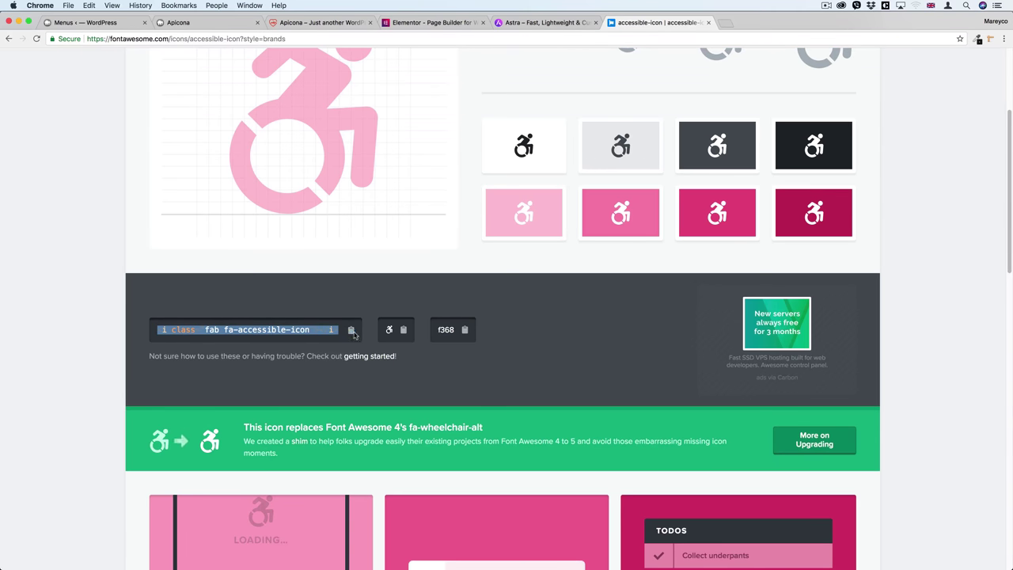
{"action": "scroll", "coordinate": [358, 333], "scroll_direction": "up", "scroll_amount": 5}
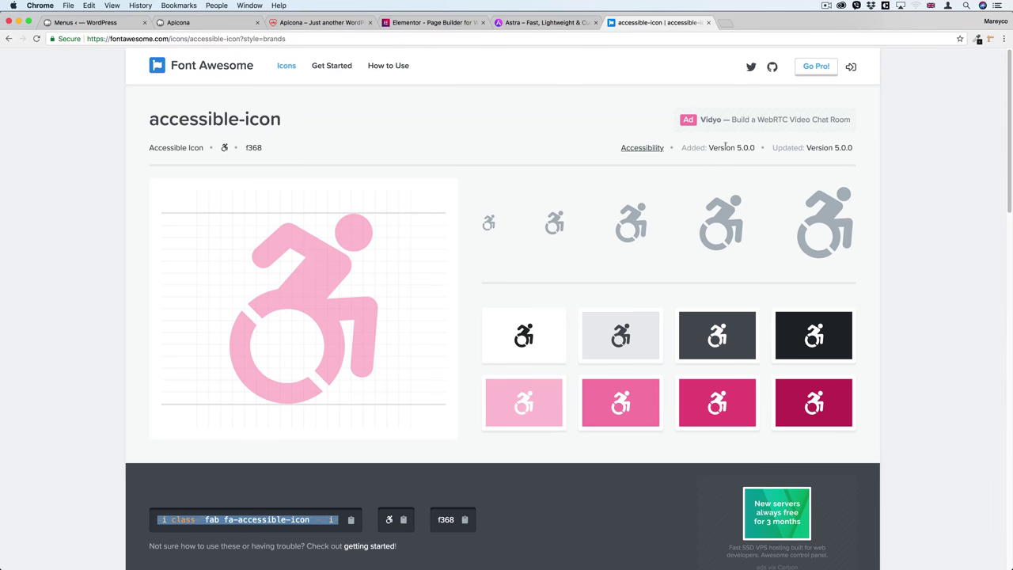
{"action": "scroll", "coordinate": [198, 273], "scroll_direction": "down", "scroll_amount": 3}
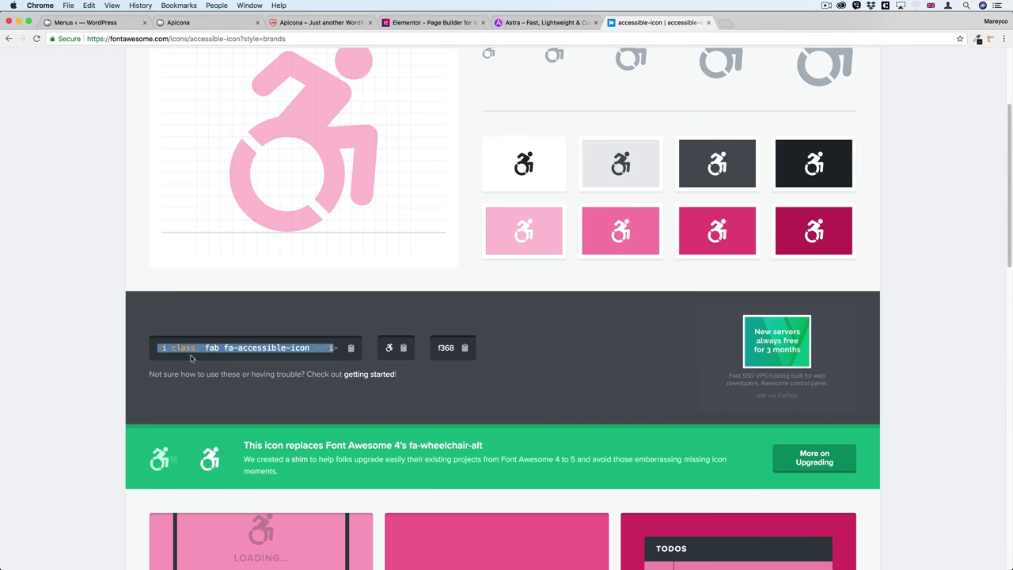
{"action": "scroll", "coordinate": [255, 342], "scroll_direction": "up", "scroll_amount": 2}
{"action": "scroll", "coordinate": [267, 343], "scroll_direction": "down", "scroll_amount": 3}
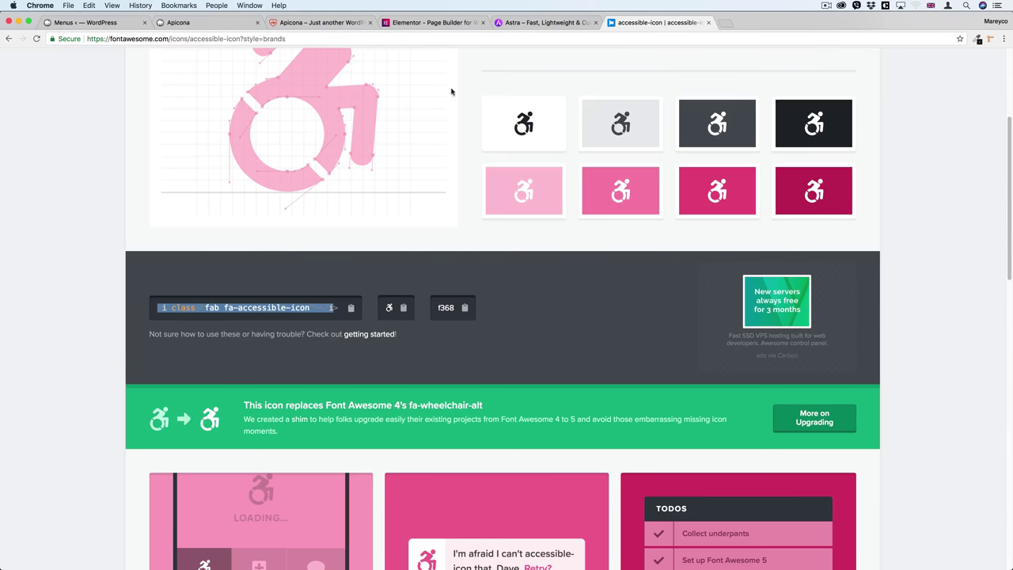
{"action": "scroll", "coordinate": [309, 302], "scroll_direction": "up", "scroll_amount": 2}
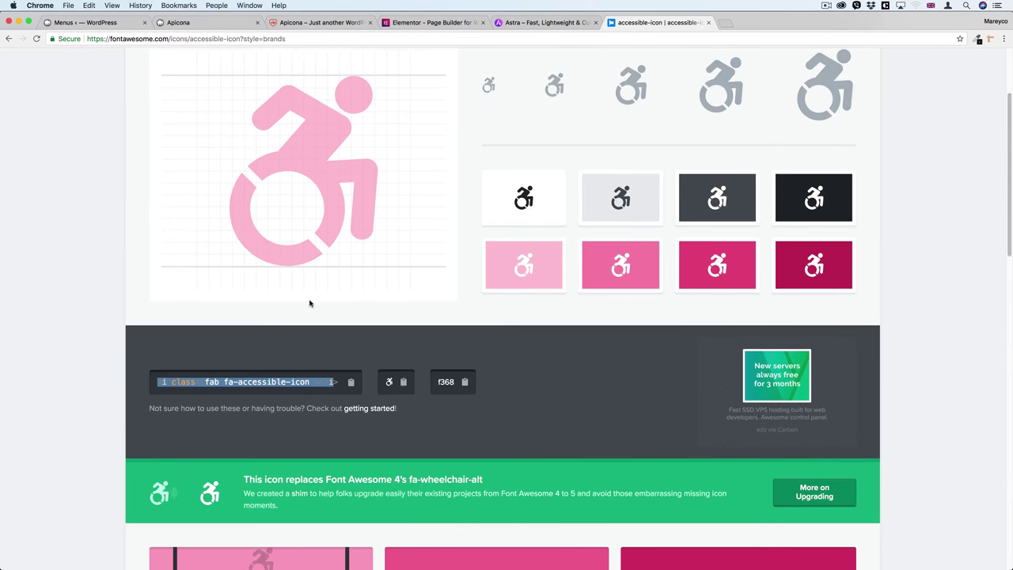
Return to the Google results, open Font Awesome's Old 4.7.0 Docs and dismiss the version 5 announcement
{"action": "left_click", "coordinate": [11, 41]}
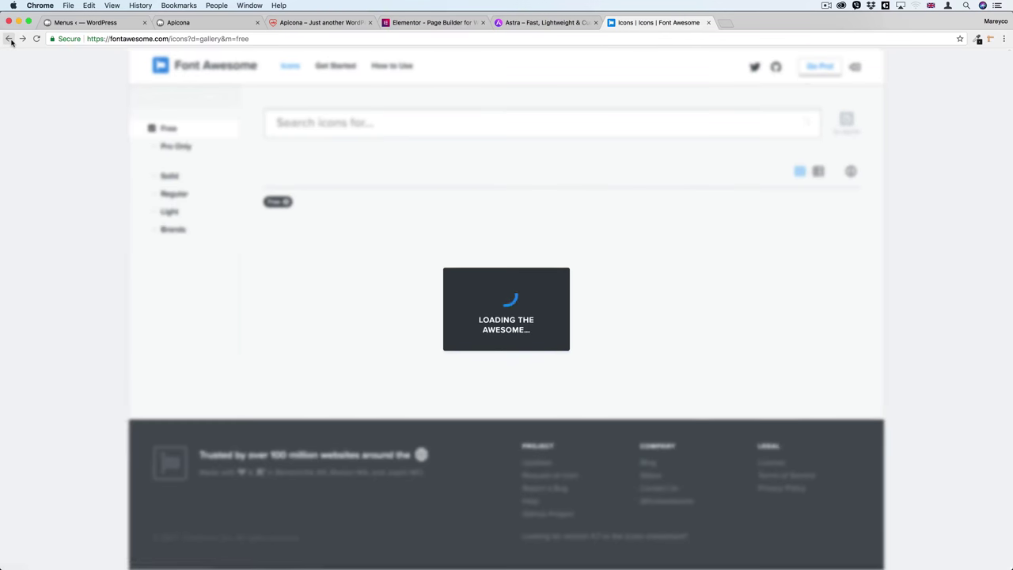
{"action": "left_click", "coordinate": [10, 39]}
{"action": "left_click", "coordinate": [12, 38]}
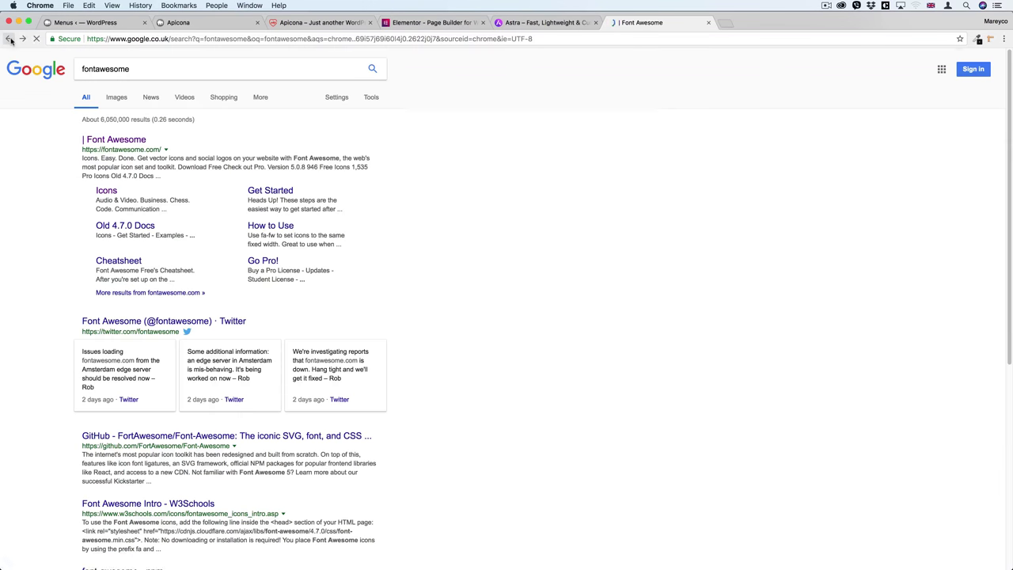
{"action": "left_click", "coordinate": [123, 228]}
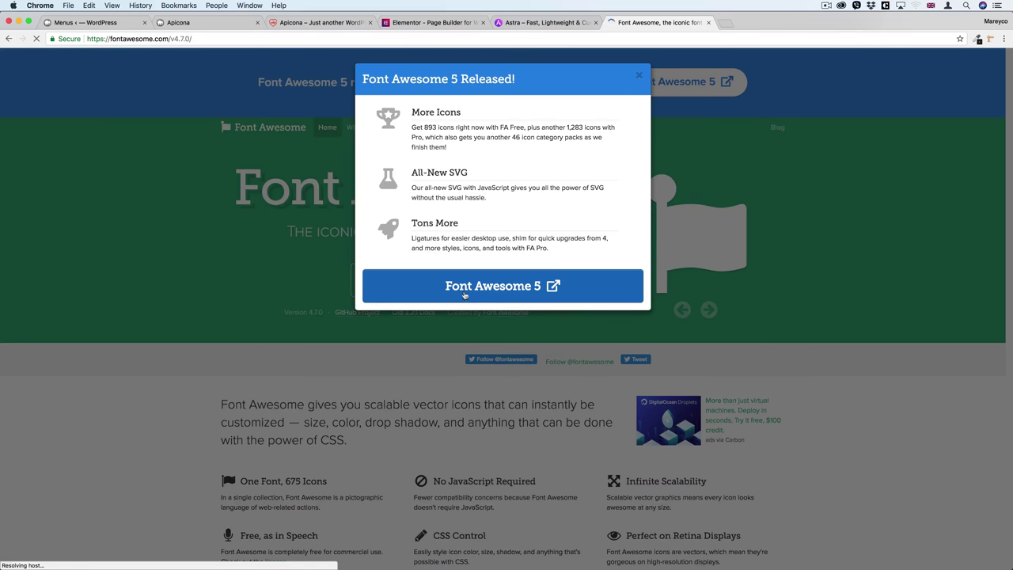
{"action": "left_click", "coordinate": [639, 75]}
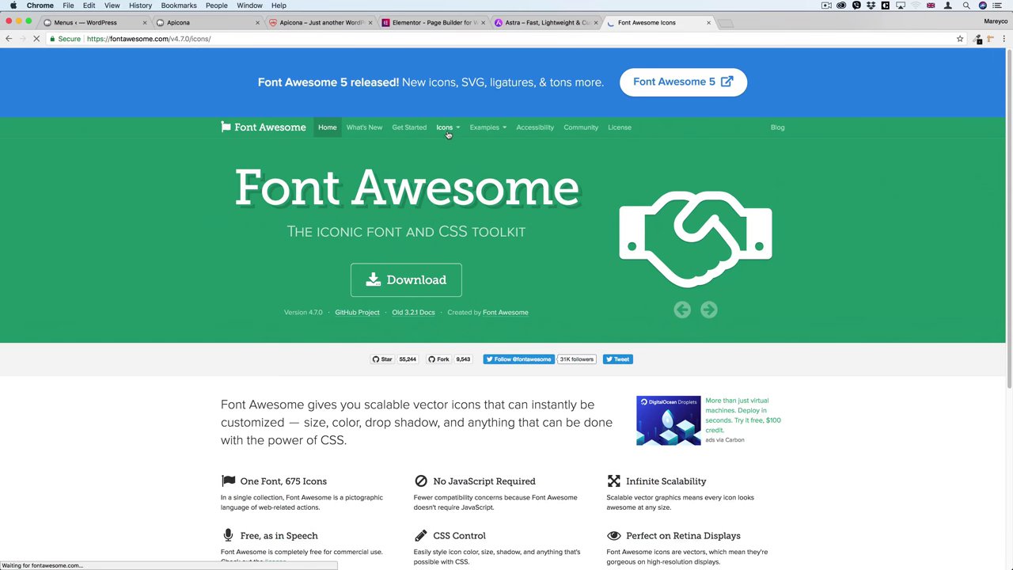
Open the address-book-o icon in Font Awesome 4.7.0's icon list and select its HTML code snippet
{"action": "scroll", "coordinate": [395, 262], "scroll_direction": "down", "scroll_amount": 5}
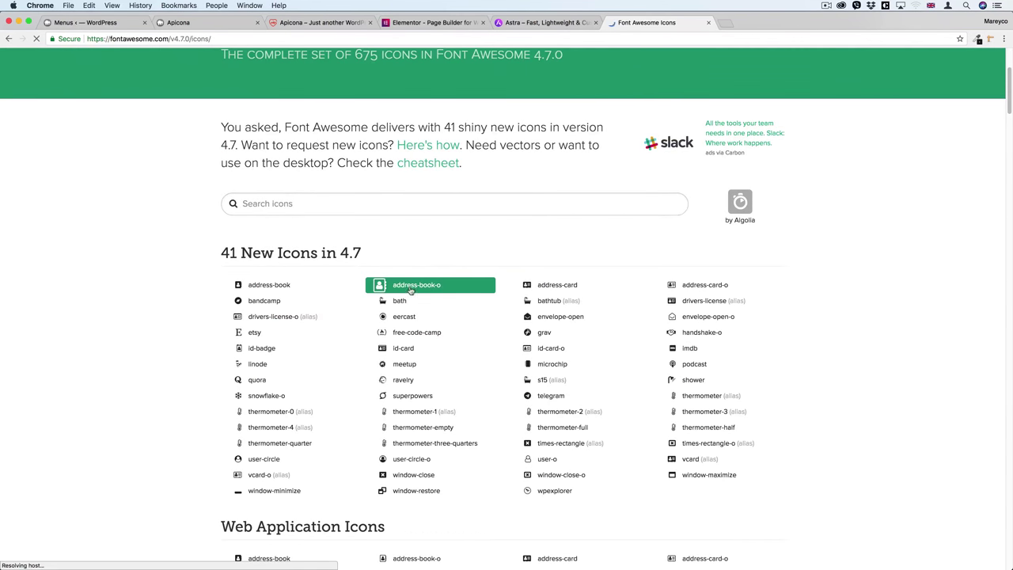
{"action": "left_click", "coordinate": [410, 291]}
{"action": "scroll", "coordinate": [241, 381], "scroll_direction": "down", "scroll_amount": 1}
{"action": "left_click_drag", "start_coordinate": [228, 384], "coordinate": [445, 384]}
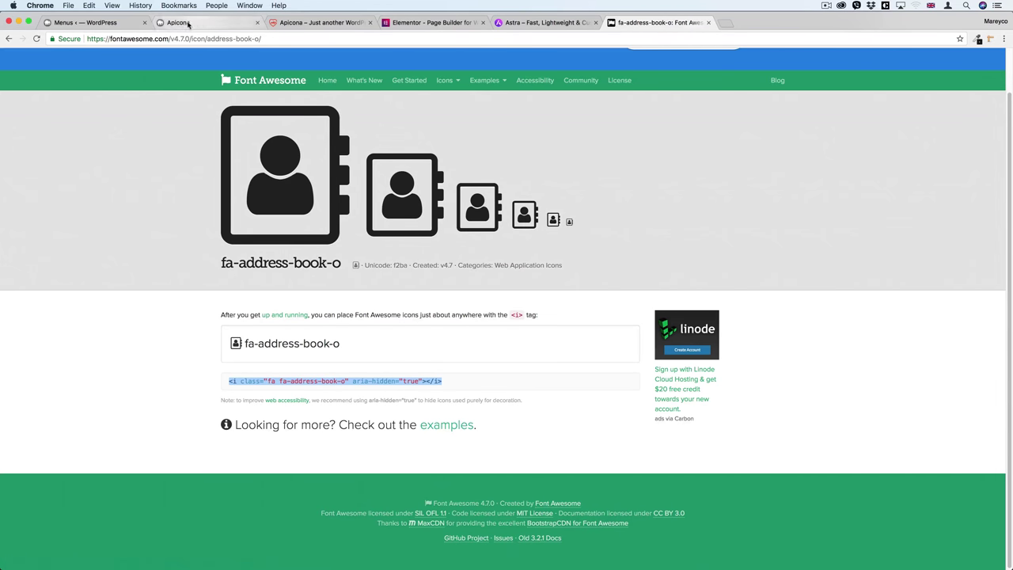
Return to the Apicona Menu, collapse the cart-plus item and compare the search and Appointment items with the demo site's header
{"action": "left_click", "coordinate": [118, 24]}
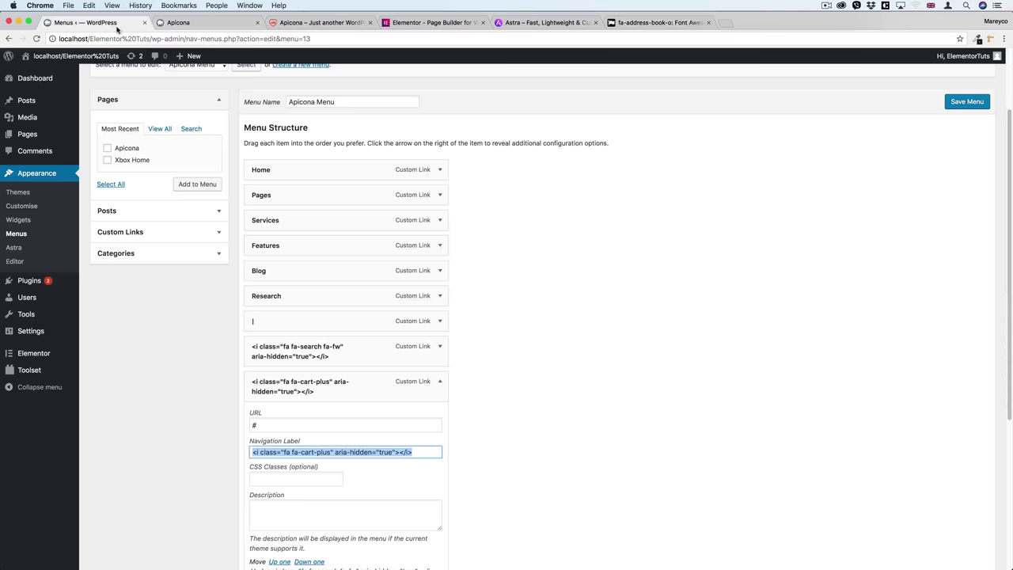
{"action": "left_click", "coordinate": [441, 383]}
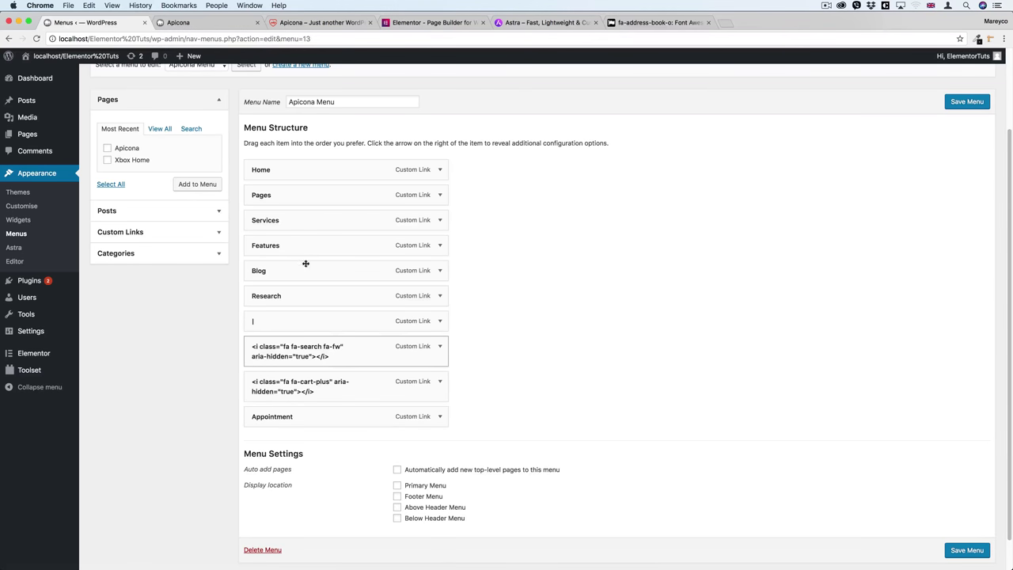
{"action": "left_click", "coordinate": [299, 24]}
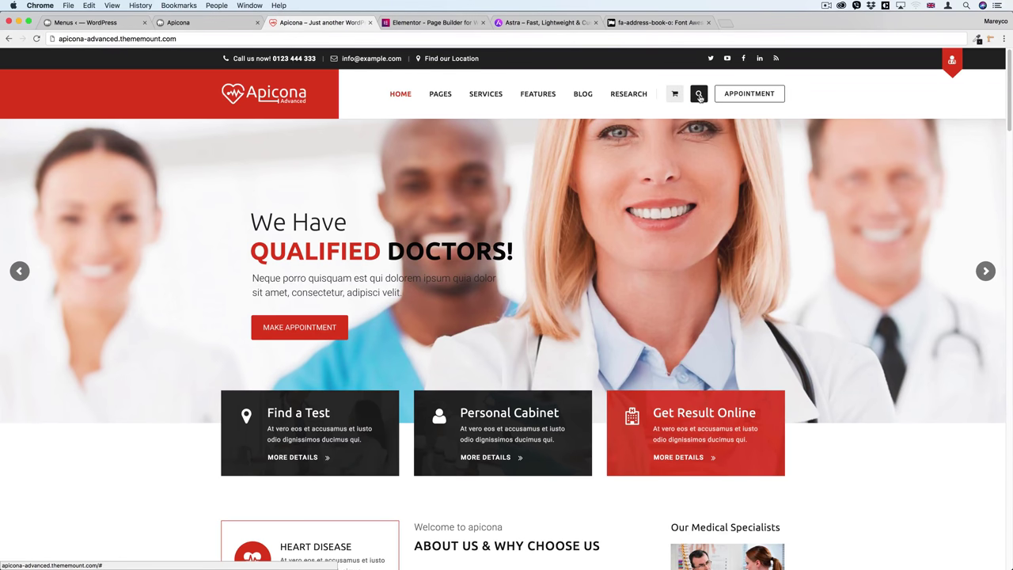
{"action": "left_click", "coordinate": [87, 22]}
{"action": "scroll", "coordinate": [302, 339], "scroll_direction": "down", "scroll_amount": 1}
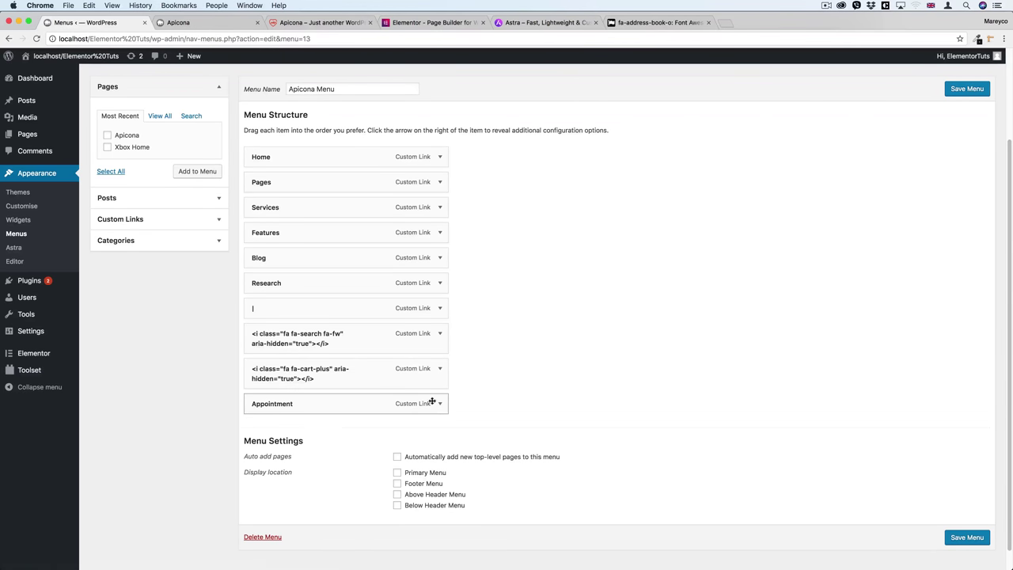
{"action": "left_click", "coordinate": [333, 22]}
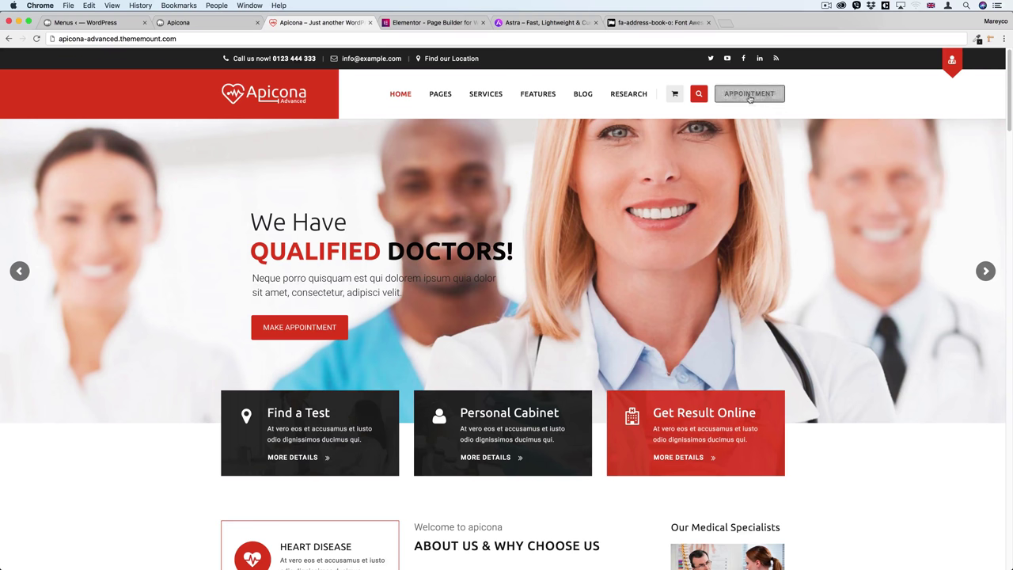
{"action": "left_click", "coordinate": [87, 22]}
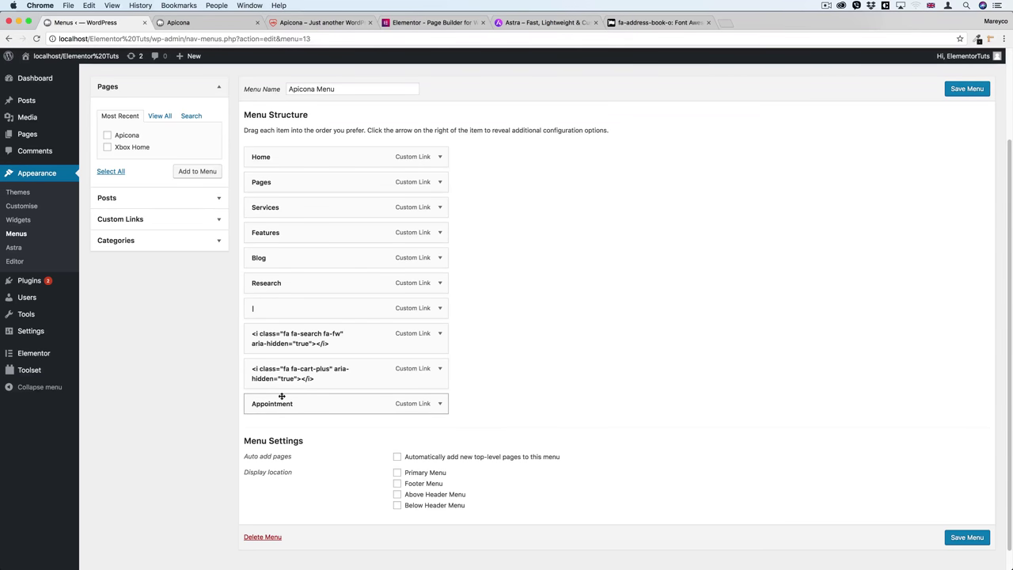
Examine the Appointment menu item's settings, particularly its CSS class menu-item-highlight, and collapse the item
{"action": "scroll", "coordinate": [283, 384], "scroll_direction": "down", "scroll_amount": 1}
{"action": "scroll", "coordinate": [444, 384], "scroll_direction": "up", "scroll_amount": 2}
{"action": "scroll", "coordinate": [351, 396], "scroll_direction": "down", "scroll_amount": 1}
{"action": "left_click", "coordinate": [440, 389]}
{"action": "scroll", "coordinate": [266, 357], "scroll_direction": "down", "scroll_amount": 2}
{"action": "left_click", "coordinate": [269, 349]}
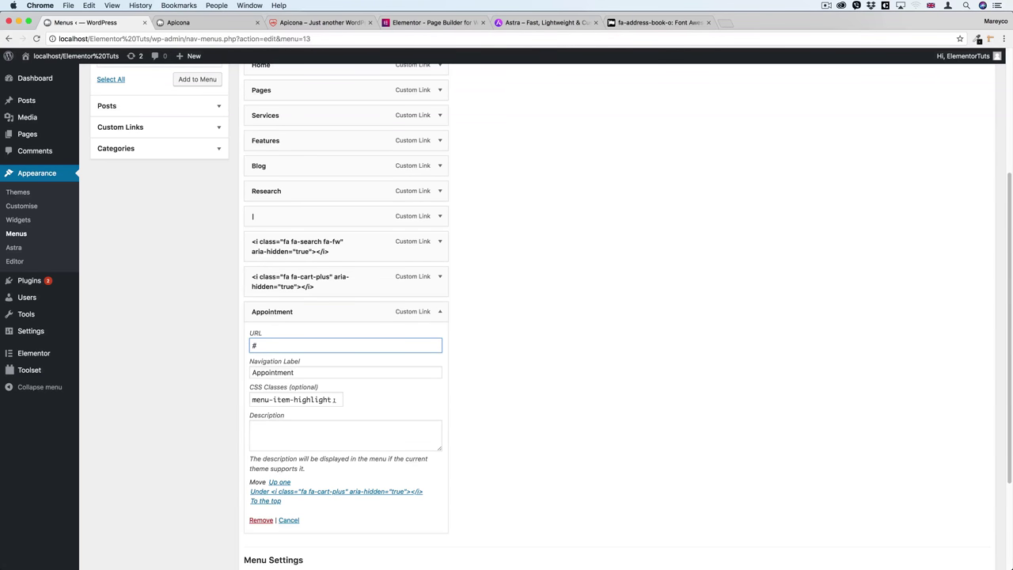
{"action": "left_click_drag", "start_coordinate": [334, 400], "coordinate": [248, 404]}
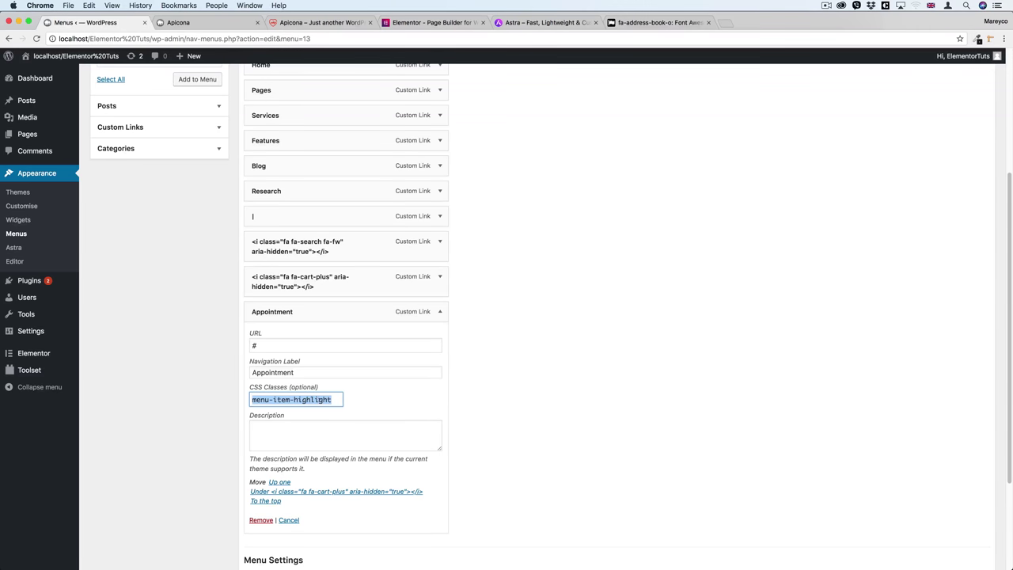
{"action": "left_click_drag", "start_coordinate": [335, 400], "coordinate": [236, 403]}
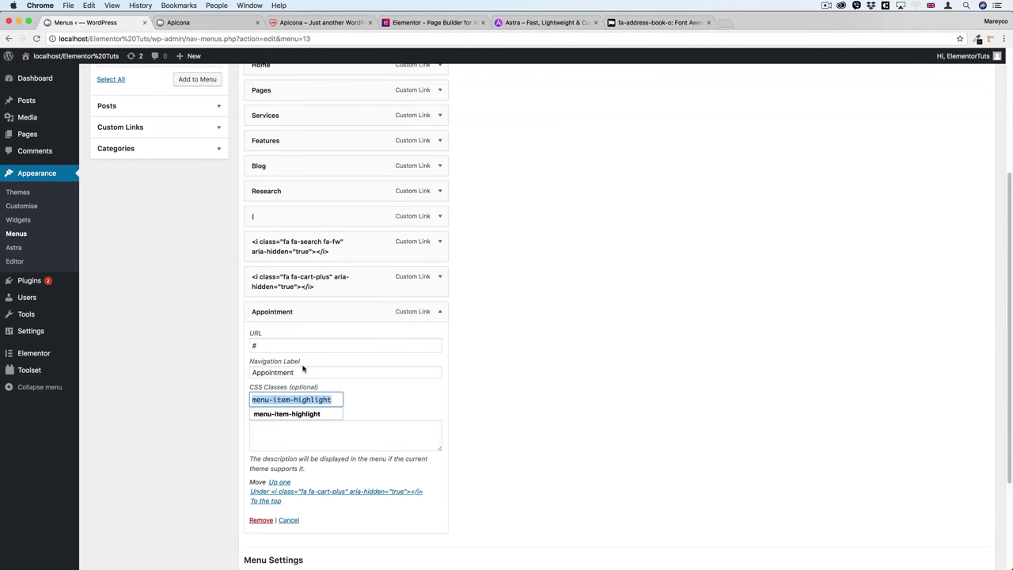
{"action": "key", "text": "Return"}
{"action": "scroll", "coordinate": [410, 365], "scroll_direction": "down", "scroll_amount": 5}
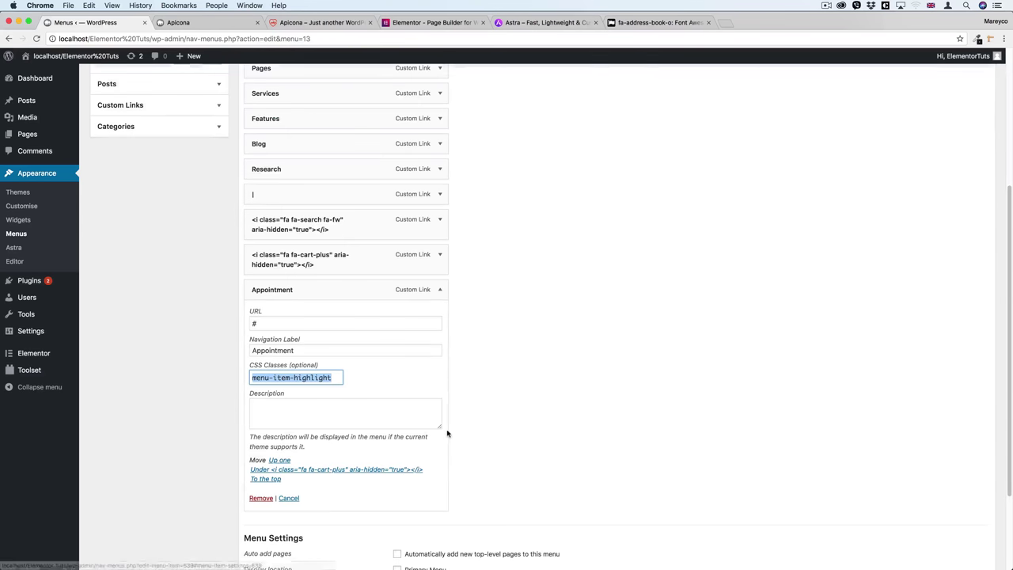
{"action": "left_click", "coordinate": [440, 292]}
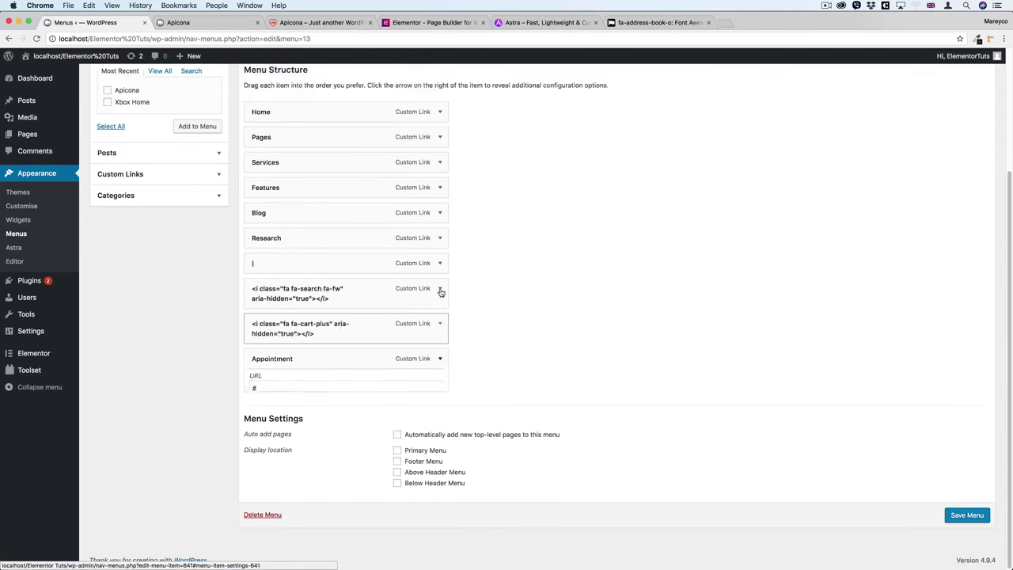
Assign the Apicona Menu to the Primary Menu display location, save it and go to the site's page list
{"action": "left_click", "coordinate": [398, 451]}
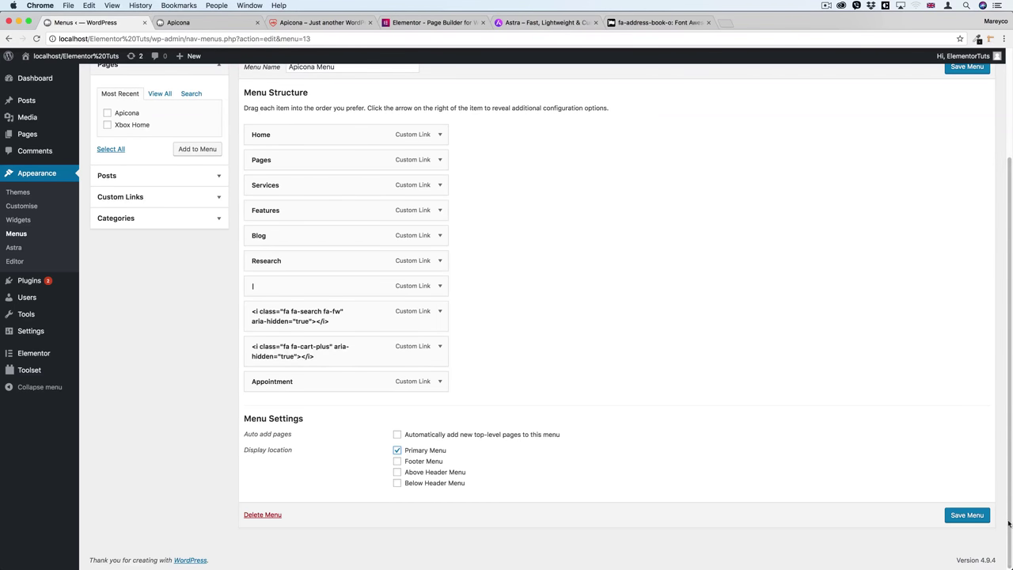
{"action": "left_click", "coordinate": [973, 518]}
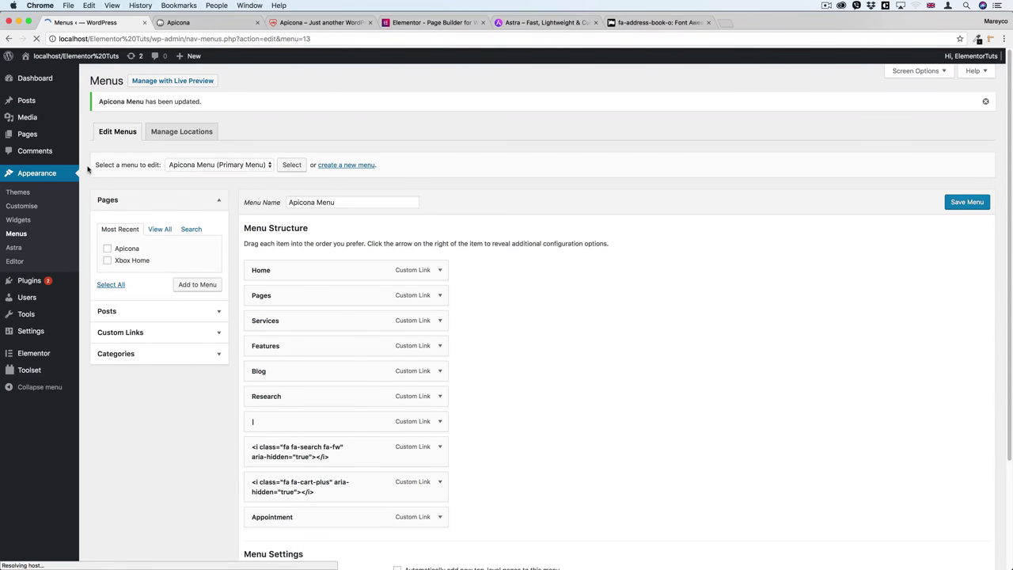
{"action": "left_click", "coordinate": [30, 135]}
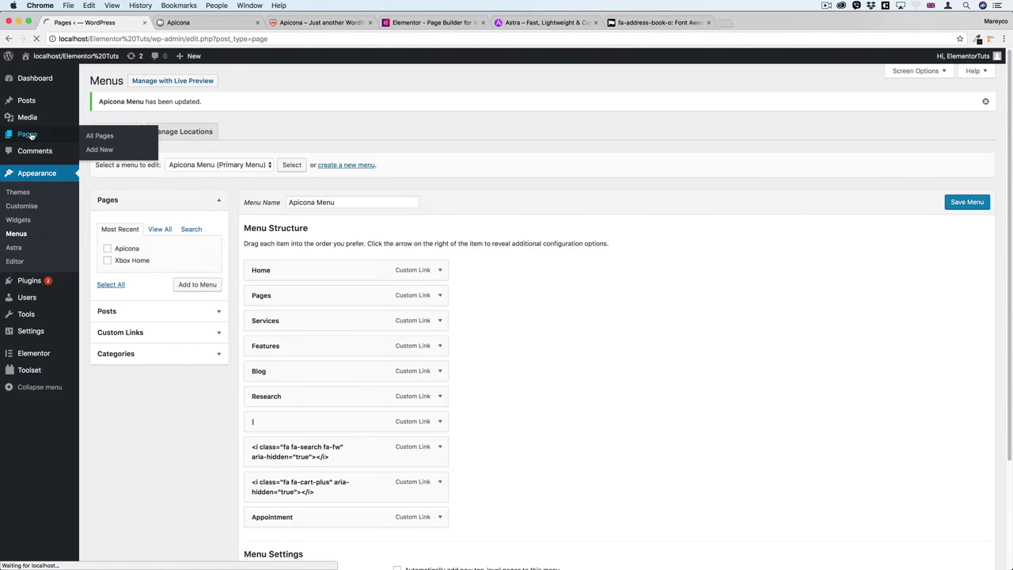
Reload the local Apicona page and compare its navigation menu with the demo site's header
{"action": "left_click", "coordinate": [209, 25]}
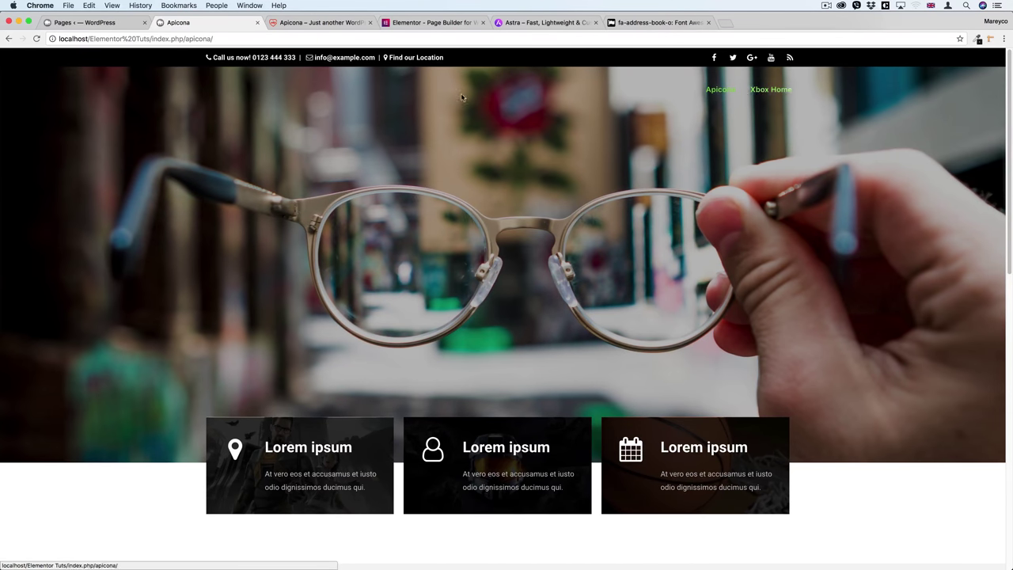
{"action": "left_click", "coordinate": [37, 39]}
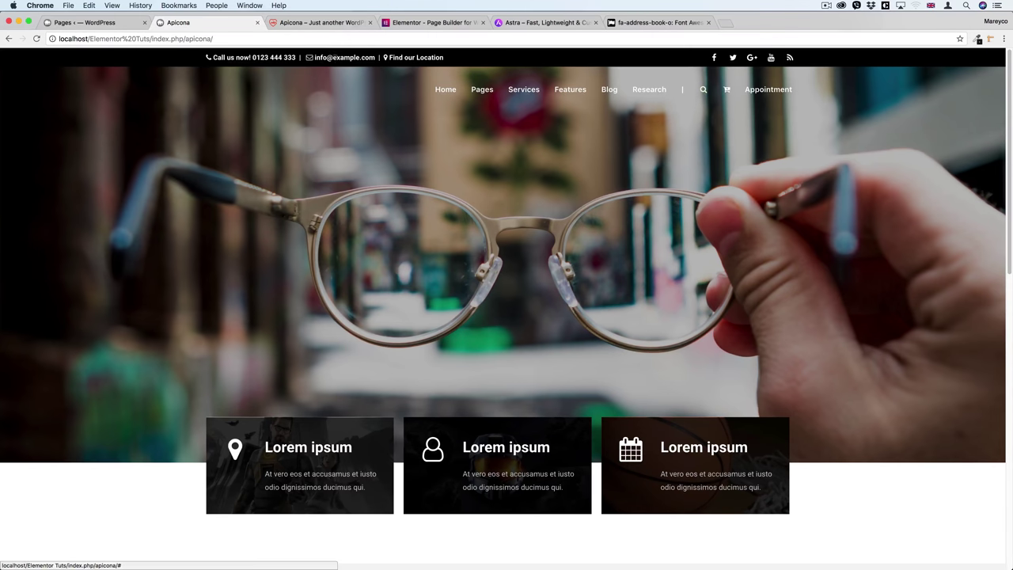
{"action": "left_click", "coordinate": [315, 26]}
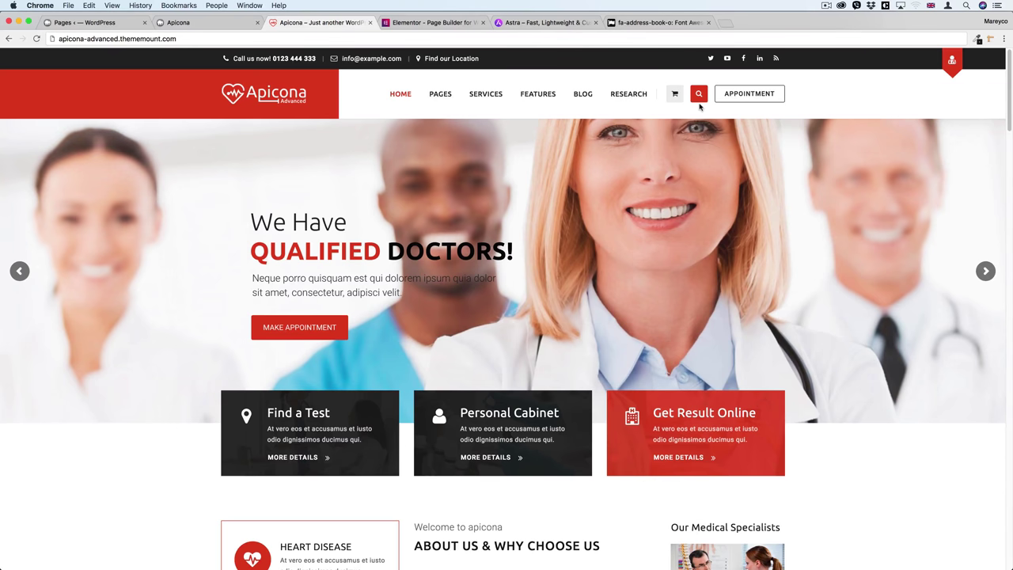
{"action": "left_click", "coordinate": [197, 23]}
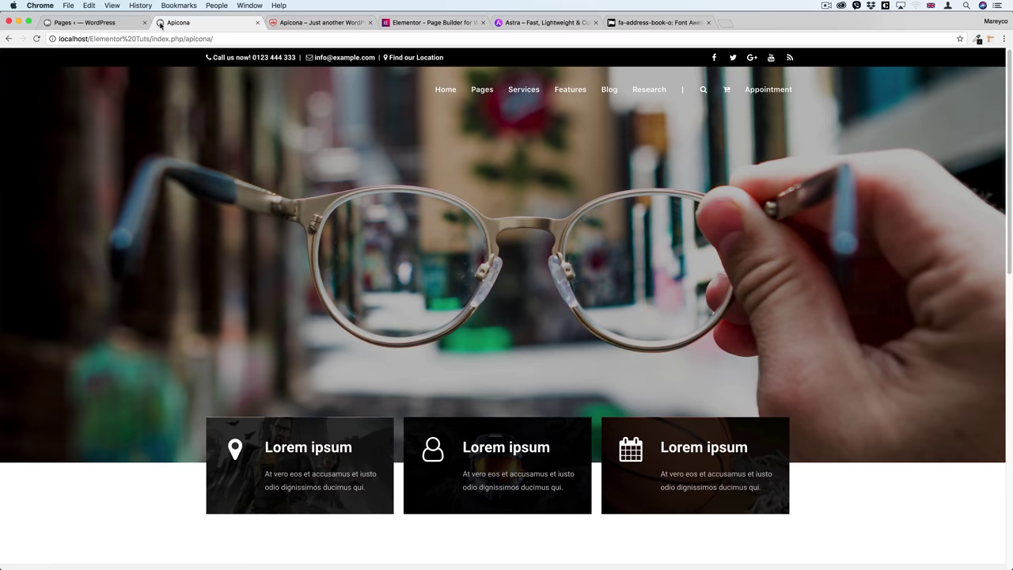
Add a new Astra custom layout titled "Main Header"
{"action": "left_click", "coordinate": [93, 22]}
{"action": "mouse_move", "coordinate": [47, 210]}
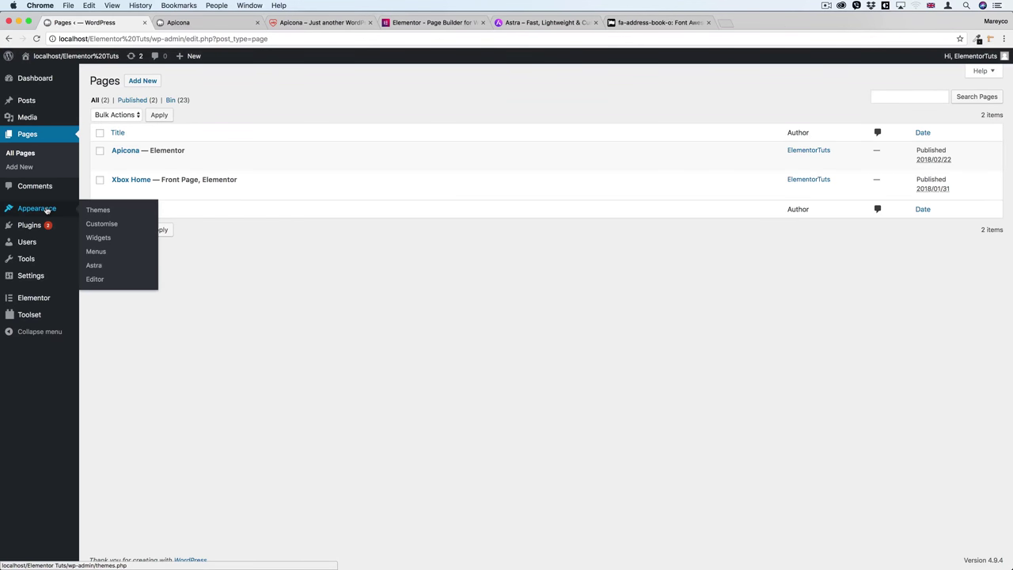
{"action": "left_click", "coordinate": [95, 265]}
{"action": "left_click", "coordinate": [237, 82]}
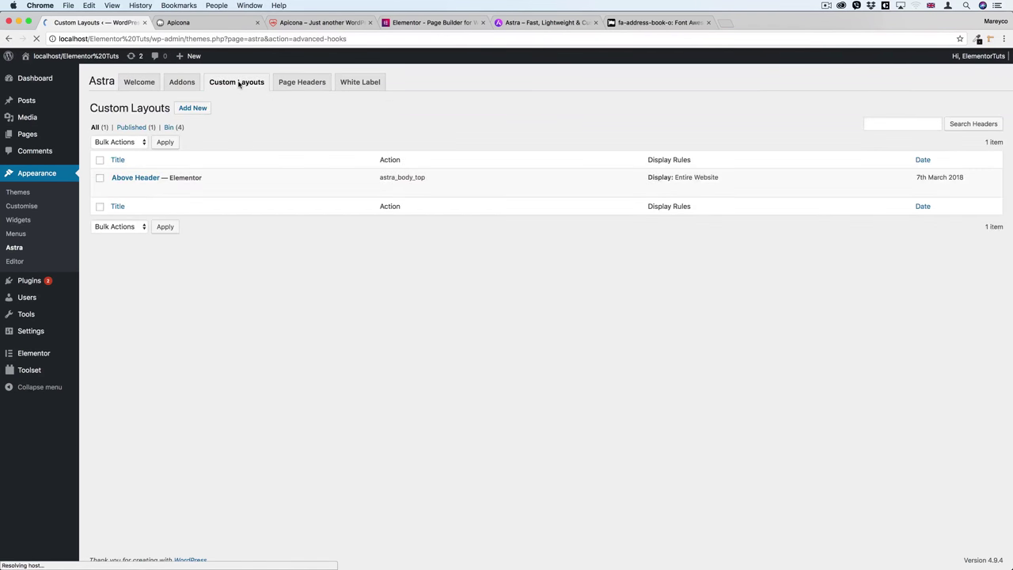
{"action": "left_click", "coordinate": [198, 110]}
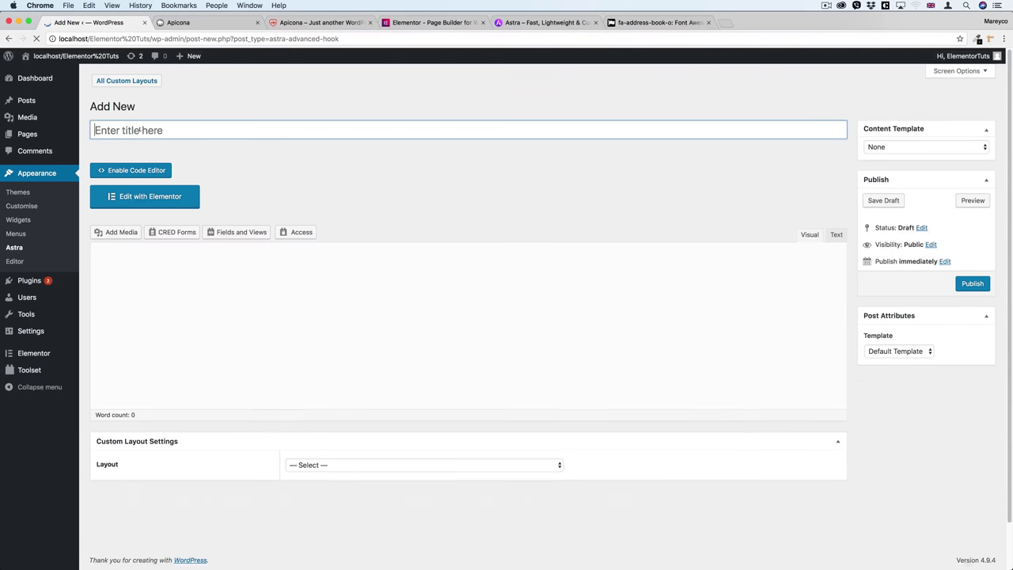
{"action": "type", "text": "Main Header"}
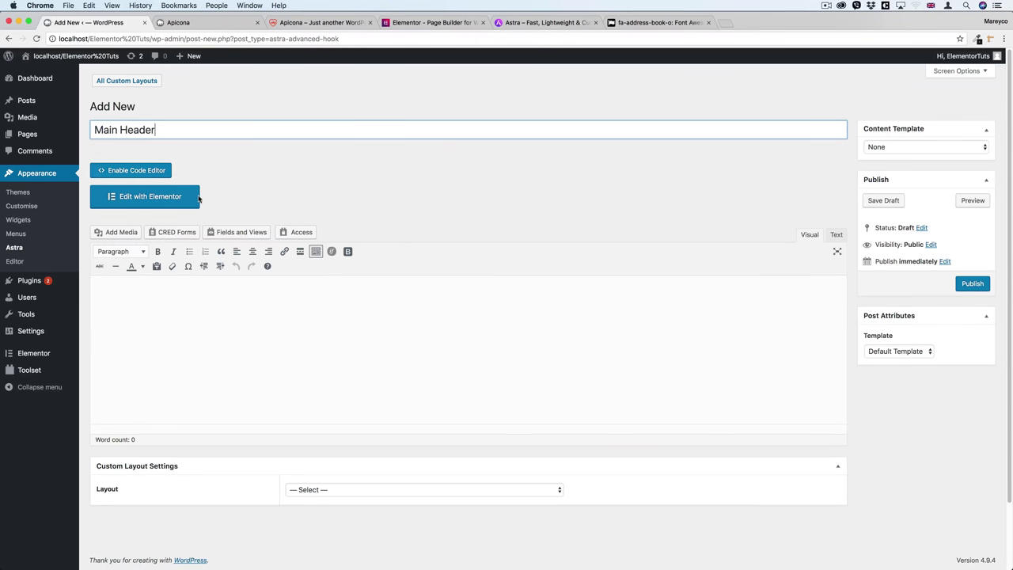
Set the Main Header's layout type to Header and enable its Stick and Shrink options
{"action": "scroll", "coordinate": [376, 331], "scroll_direction": "down", "scroll_amount": 2}
{"action": "left_click", "coordinate": [321, 418]}
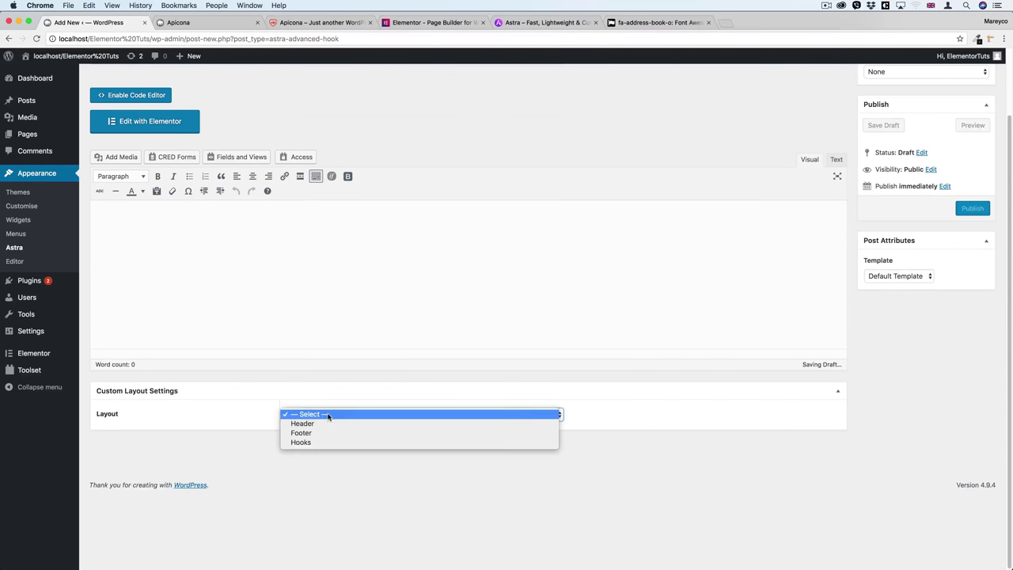
{"action": "left_click", "coordinate": [315, 423]}
{"action": "scroll", "coordinate": [247, 402], "scroll_direction": "down", "scroll_amount": 1}
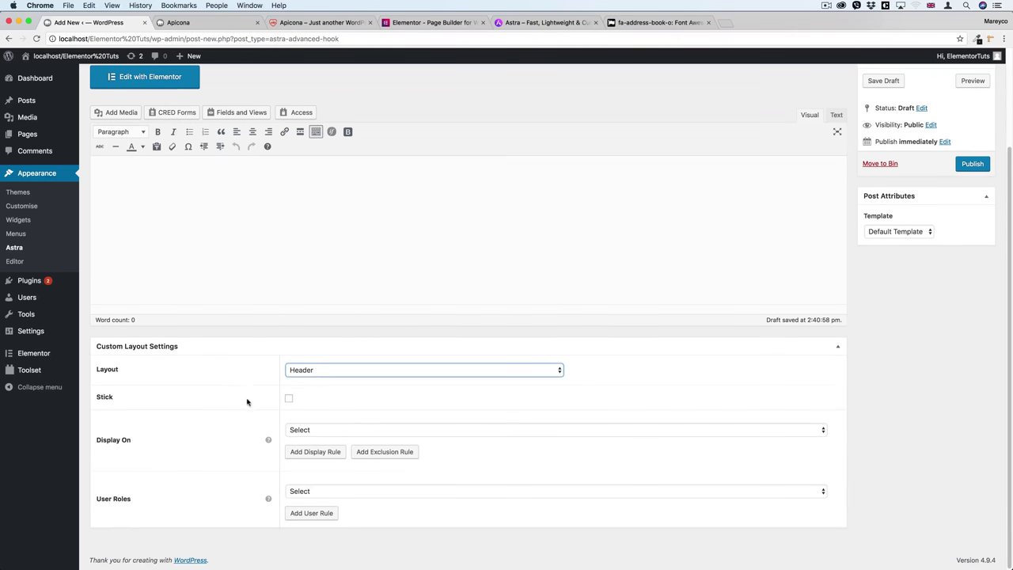
{"action": "left_click", "coordinate": [289, 399]}
{"action": "scroll", "coordinate": [269, 392], "scroll_direction": "down", "scroll_amount": 1}
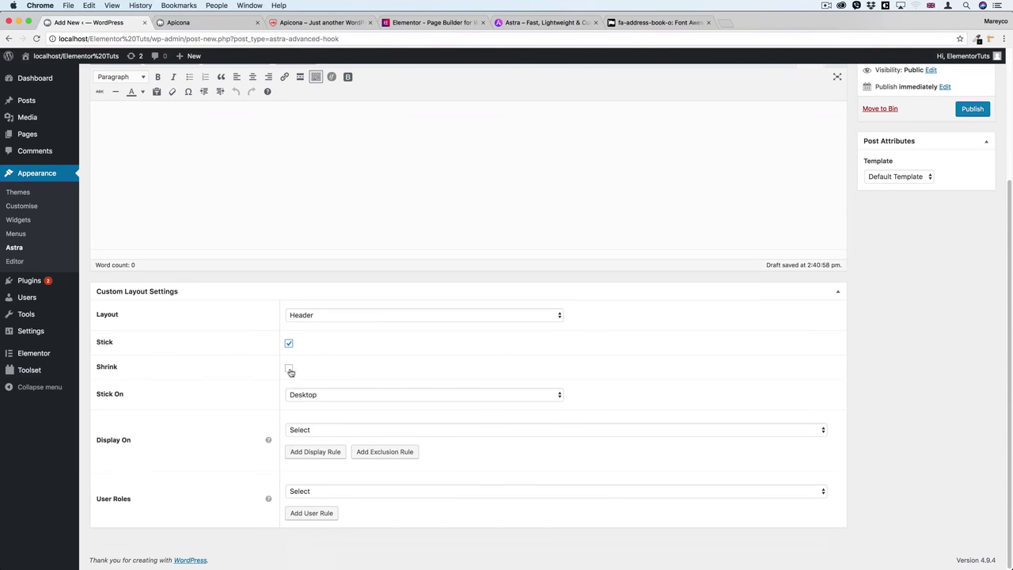
{"action": "left_click", "coordinate": [289, 369]}
Set the Main Header layout to display on the Entire Website and check the user role choices without selecting one
{"action": "left_click", "coordinate": [310, 431]}
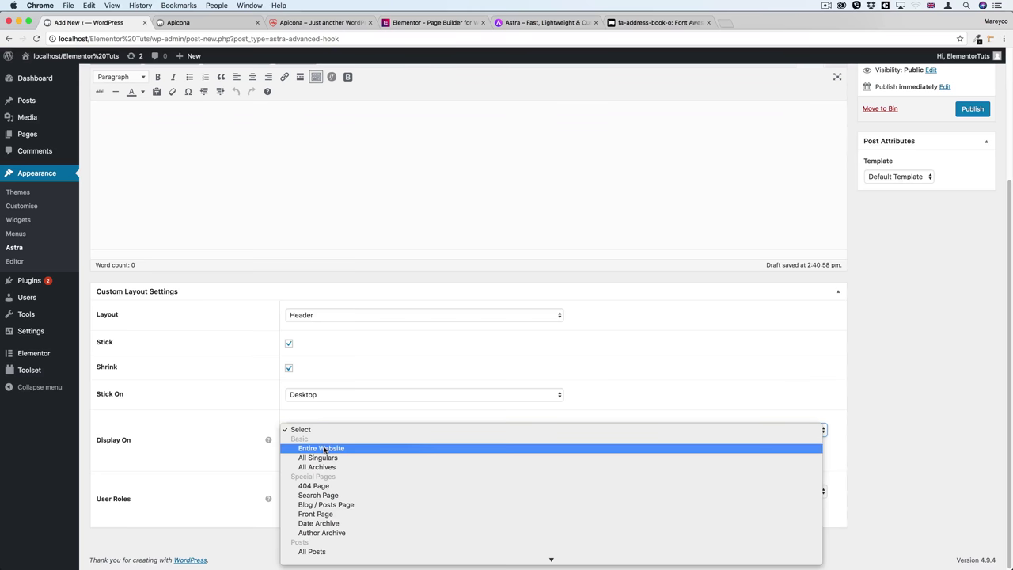
{"action": "scroll", "coordinate": [327, 452], "scroll_direction": "down", "scroll_amount": 3}
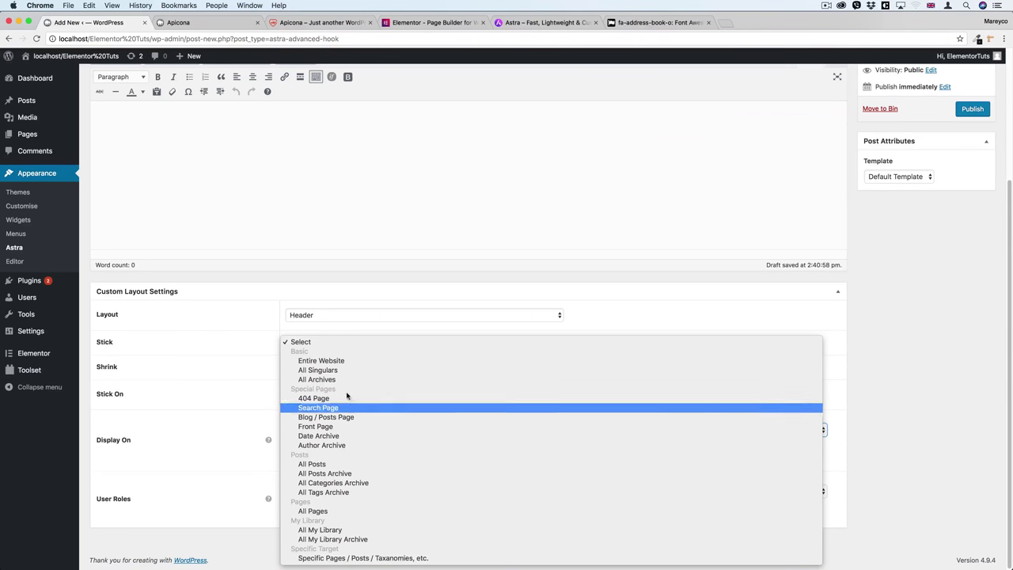
{"action": "left_click", "coordinate": [330, 361]}
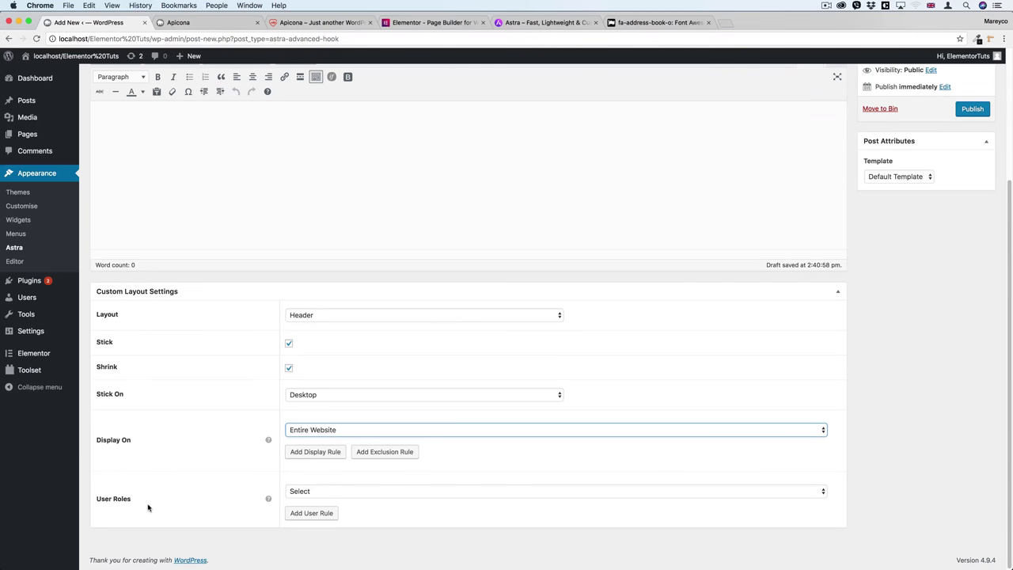
{"action": "left_click", "coordinate": [305, 491]}
{"action": "left_click", "coordinate": [251, 477]}
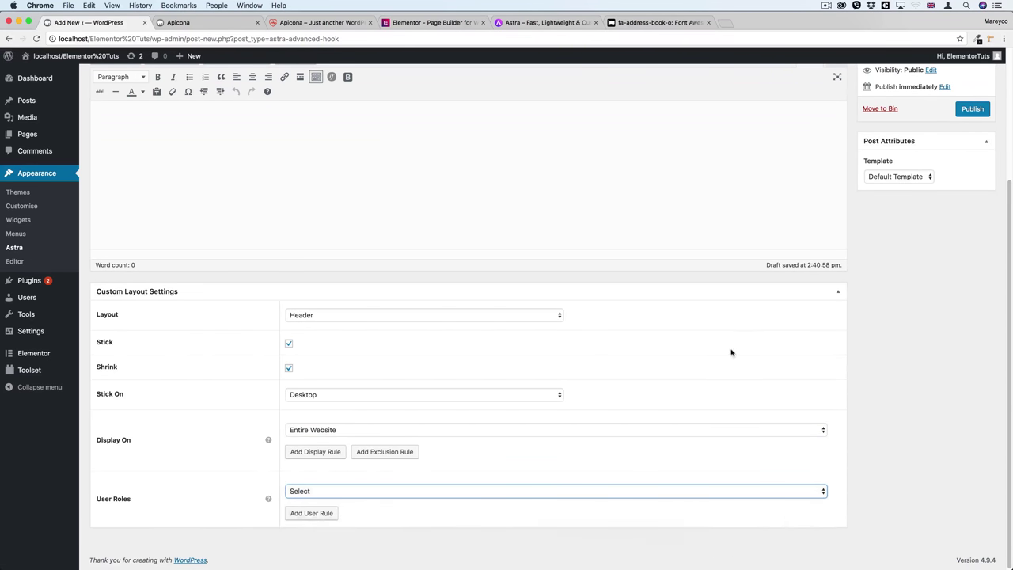
Publish the Main Header custom layout and open it for editing in Elementor
{"action": "scroll", "coordinate": [734, 352], "scroll_direction": "up", "scroll_amount": 5}
{"action": "left_click", "coordinate": [972, 282]}
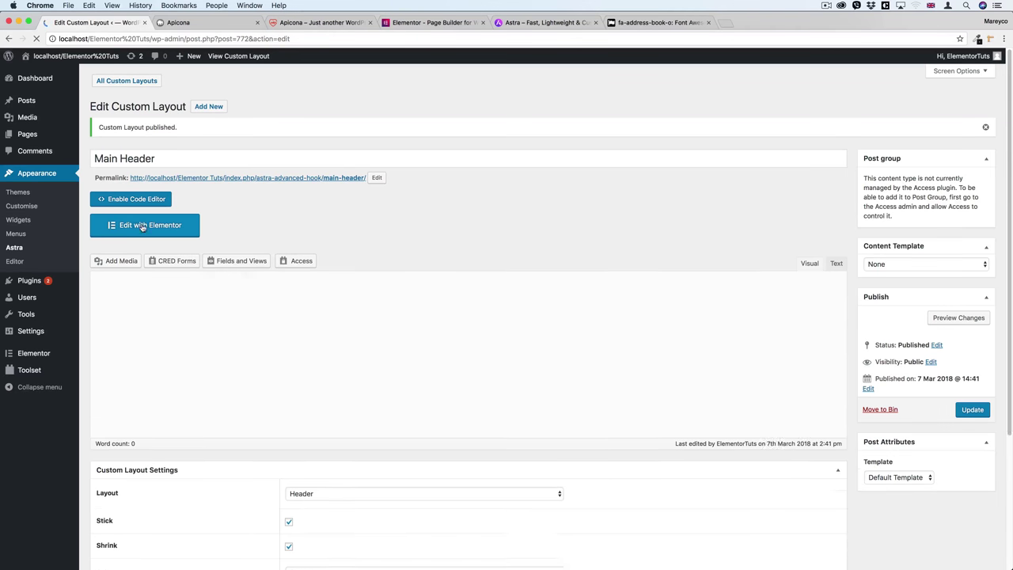
{"action": "left_click", "coordinate": [143, 226]}
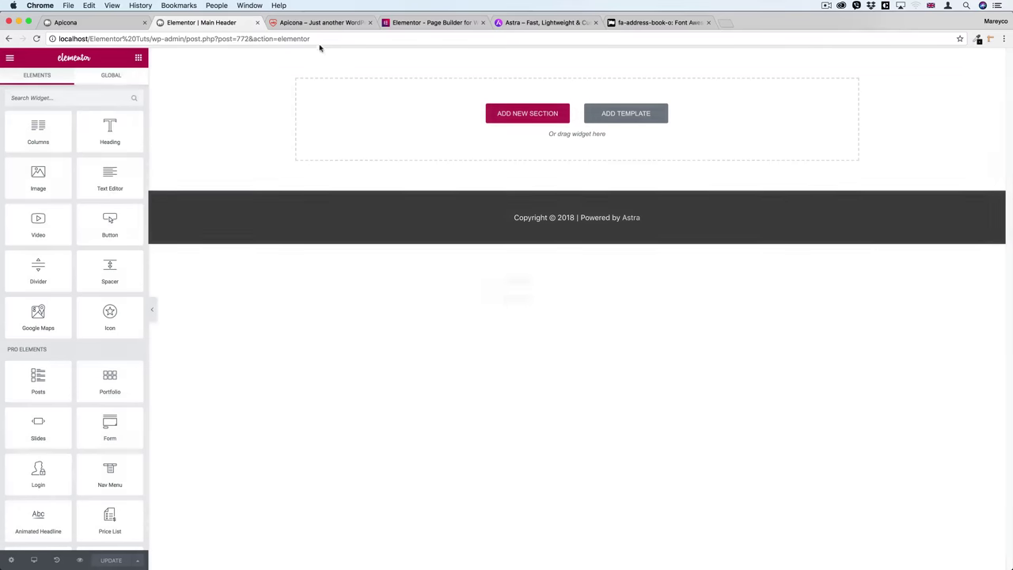
Check the demo header and try to add a two-column section with a 20% wide left column
{"action": "left_click", "coordinate": [323, 24]}
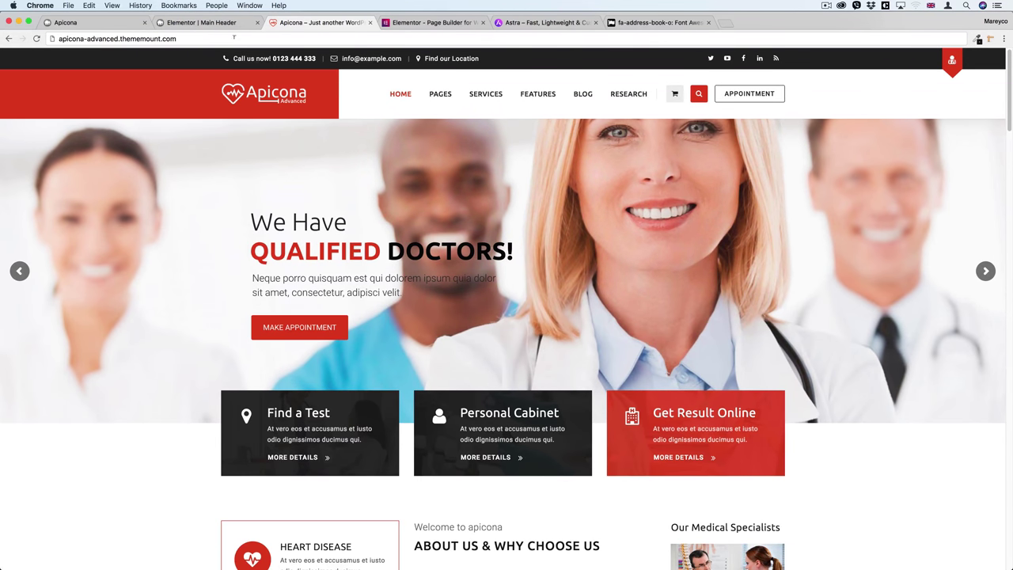
{"action": "left_click", "coordinate": [207, 24]}
{"action": "left_click", "coordinate": [515, 116]}
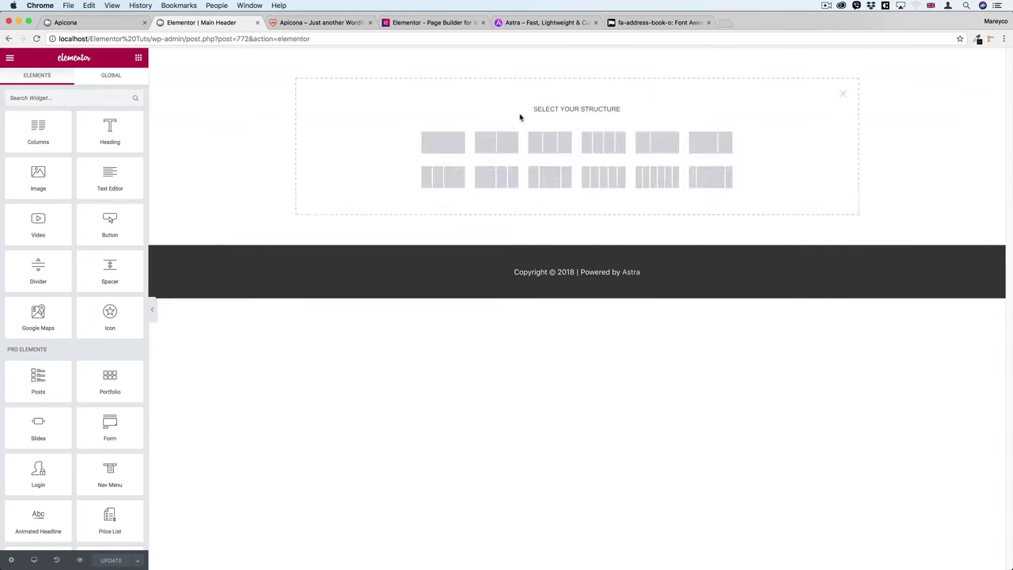
{"action": "left_click", "coordinate": [496, 146]}
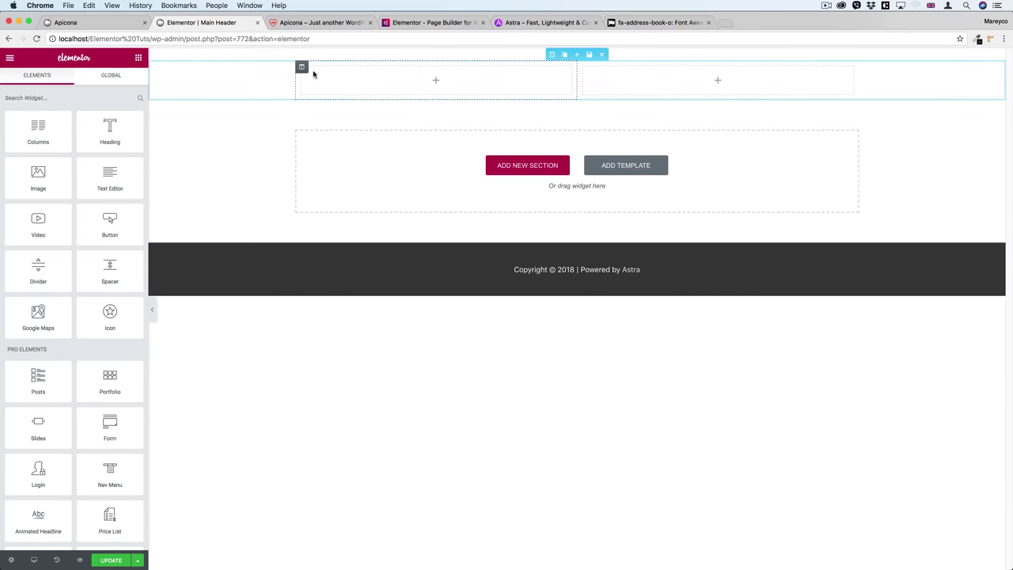
{"action": "left_click", "coordinate": [301, 67]}
{"action": "left_click", "coordinate": [109, 138]}
{"action": "type", "text": "20"}
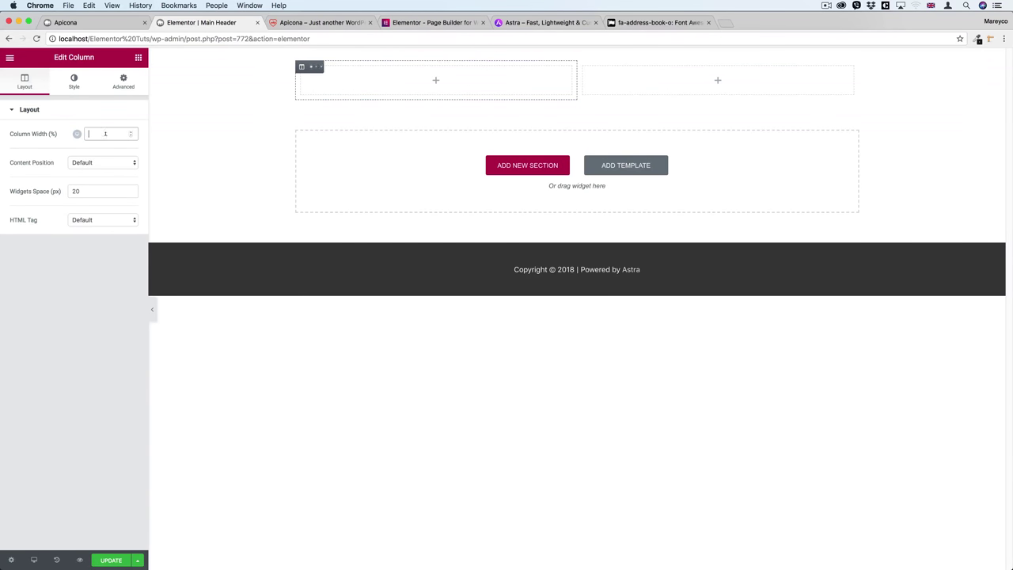
{"action": "left_click", "coordinate": [414, 67]}
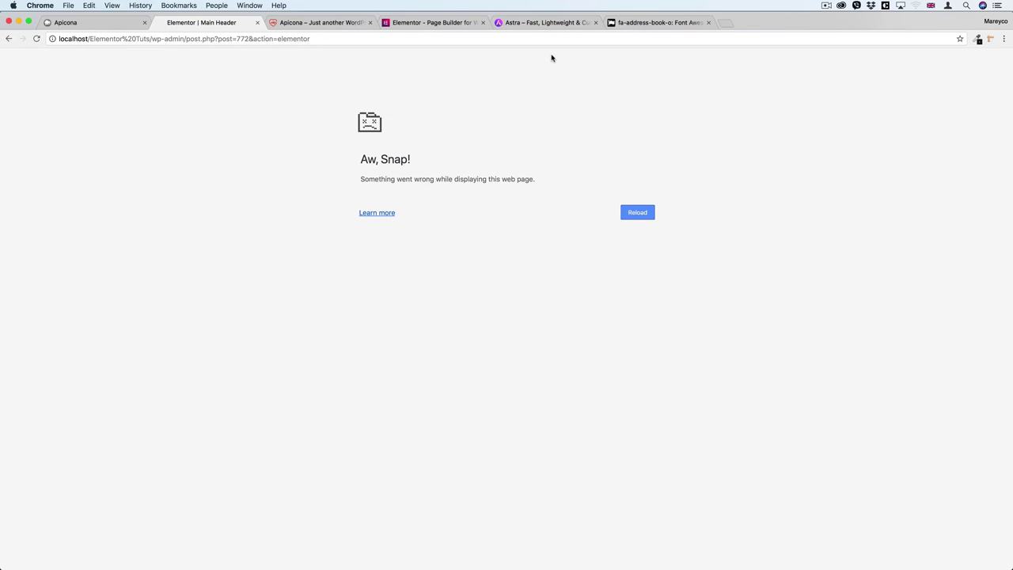
Reload the crashed editor page and add a two-column section with the right column 80% wide
{"action": "left_click", "coordinate": [35, 38]}
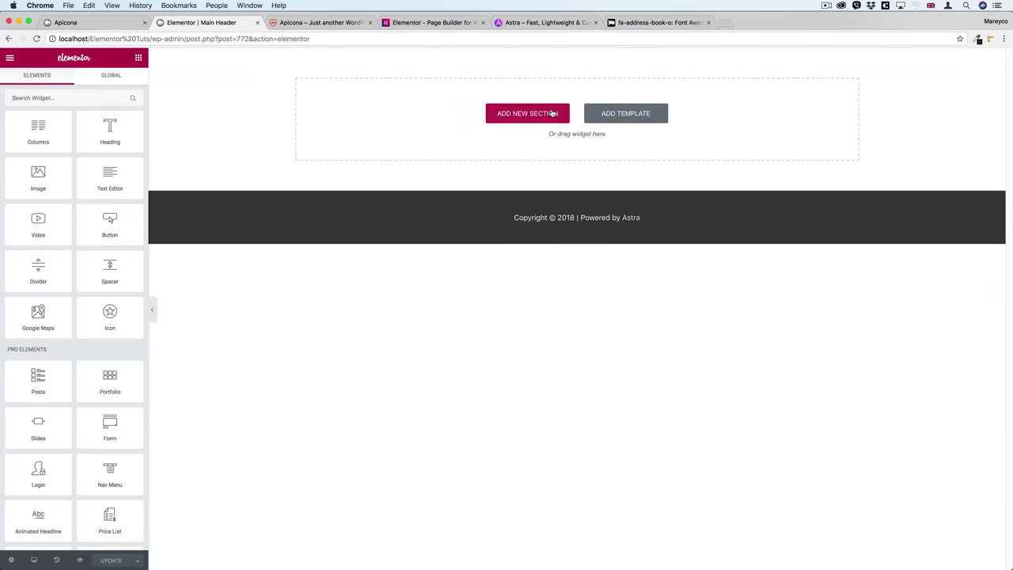
{"action": "left_click", "coordinate": [549, 113]}
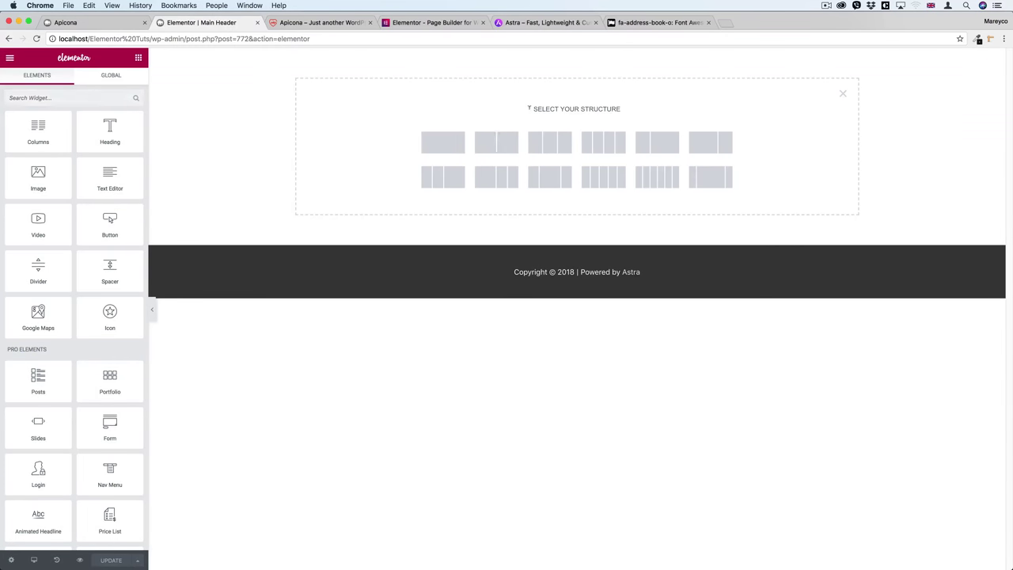
{"action": "left_click", "coordinate": [497, 140]}
{"action": "left_click", "coordinate": [302, 66]}
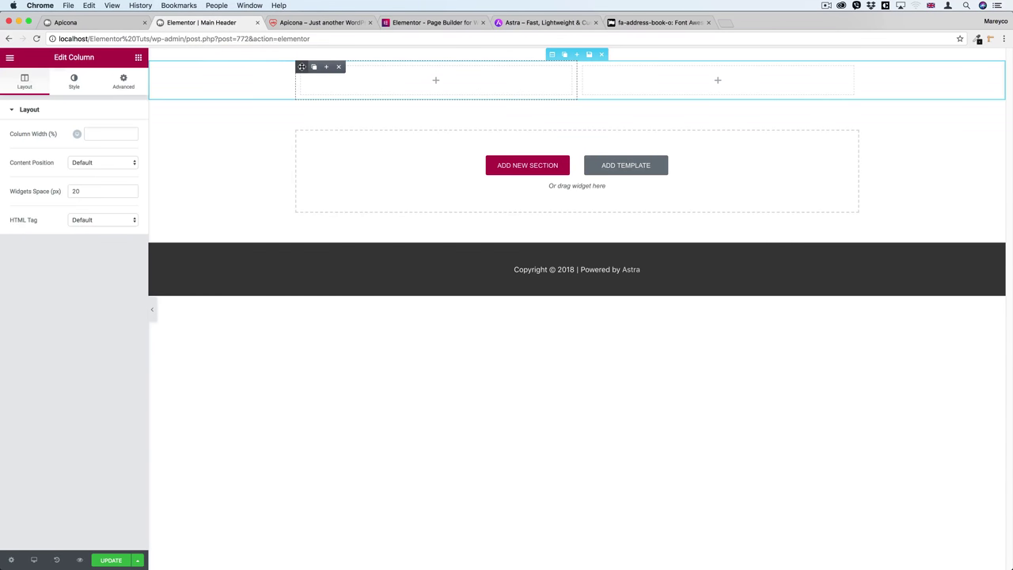
{"action": "left_click", "coordinate": [95, 133]}
{"action": "type", "text": "80"}
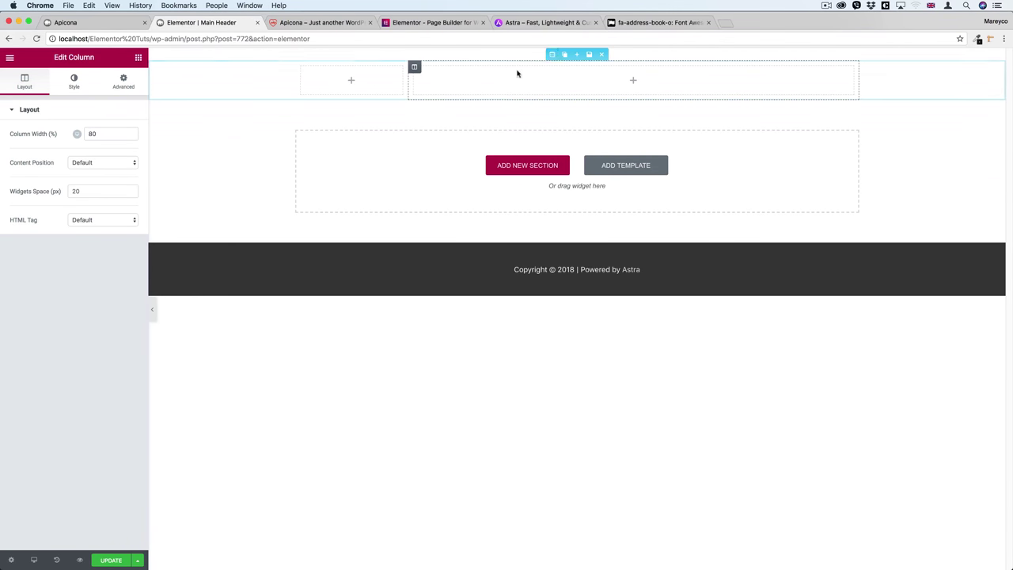
Stretch the section to full width and set its boxed content width to 1200
{"action": "left_click", "coordinate": [552, 55]}
{"action": "left_click", "coordinate": [126, 133]}
{"action": "left_click", "coordinate": [105, 198]}
{"action": "type", "text": "1200"}
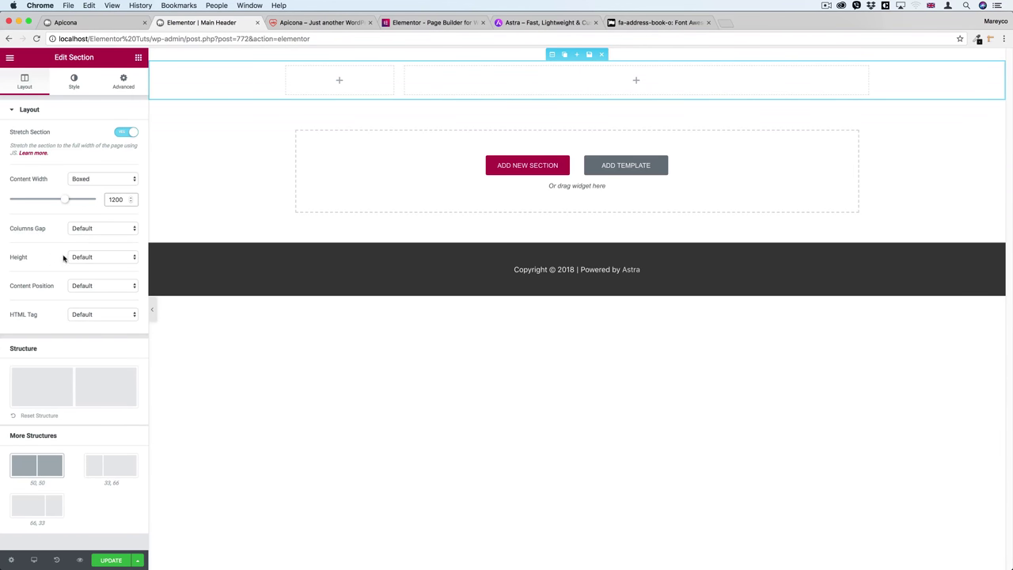
Set the section's content position to Middle and its columns gap to No Gap, and update the layout
{"action": "left_click", "coordinate": [88, 289]}
{"action": "left_click", "coordinate": [94, 300]}
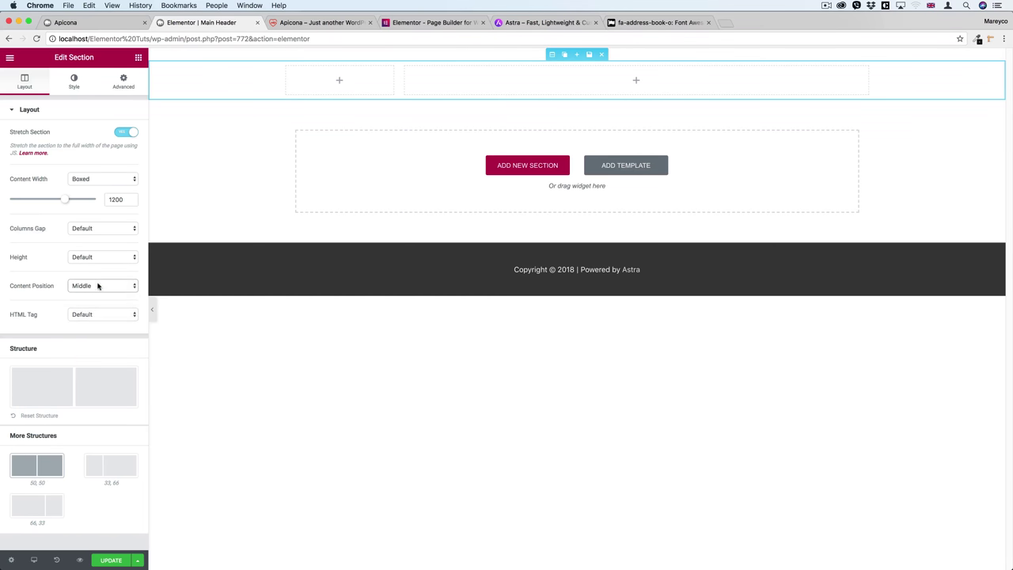
{"action": "left_click", "coordinate": [97, 230]}
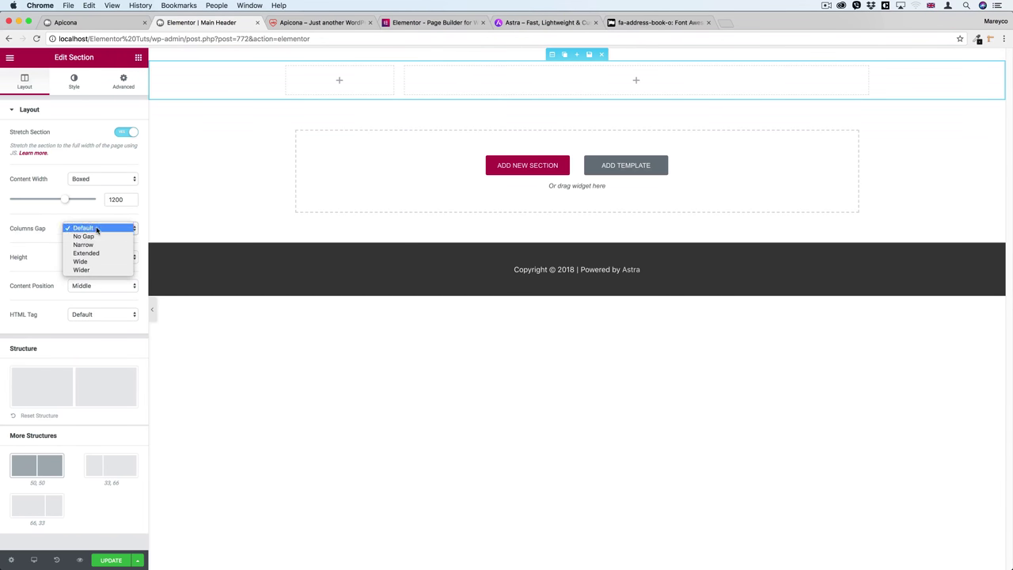
{"action": "left_click", "coordinate": [84, 237]}
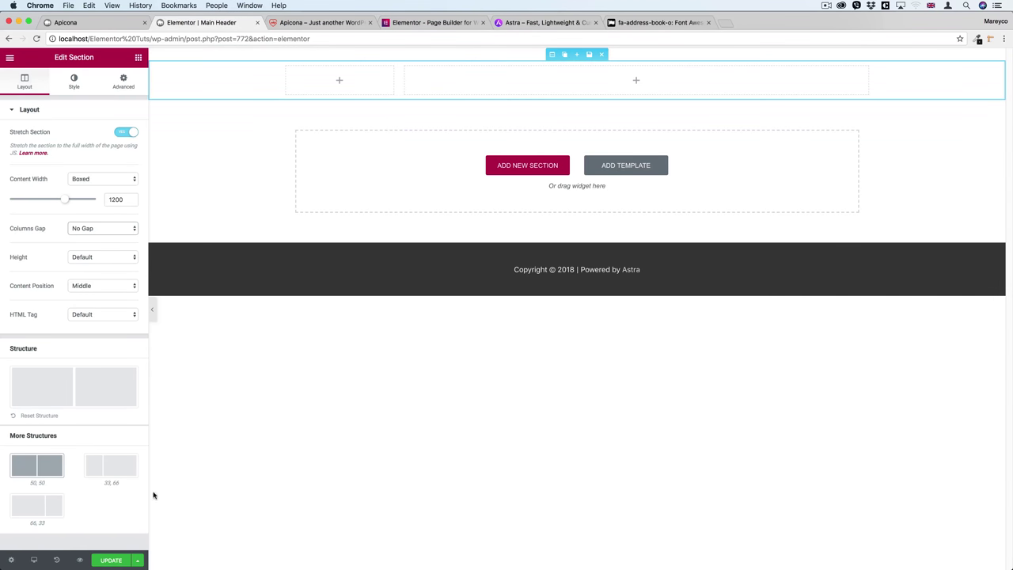
{"action": "left_click", "coordinate": [114, 560]}
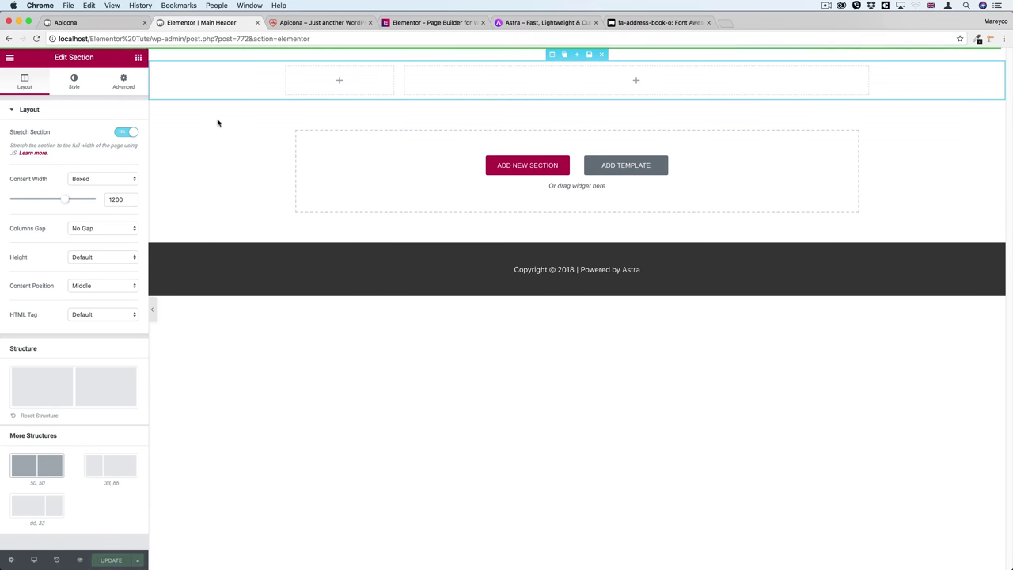
Add an Image widget to the left column and insert mareyco_Logo_Test01.png from the media library
{"action": "left_click", "coordinate": [339, 81]}
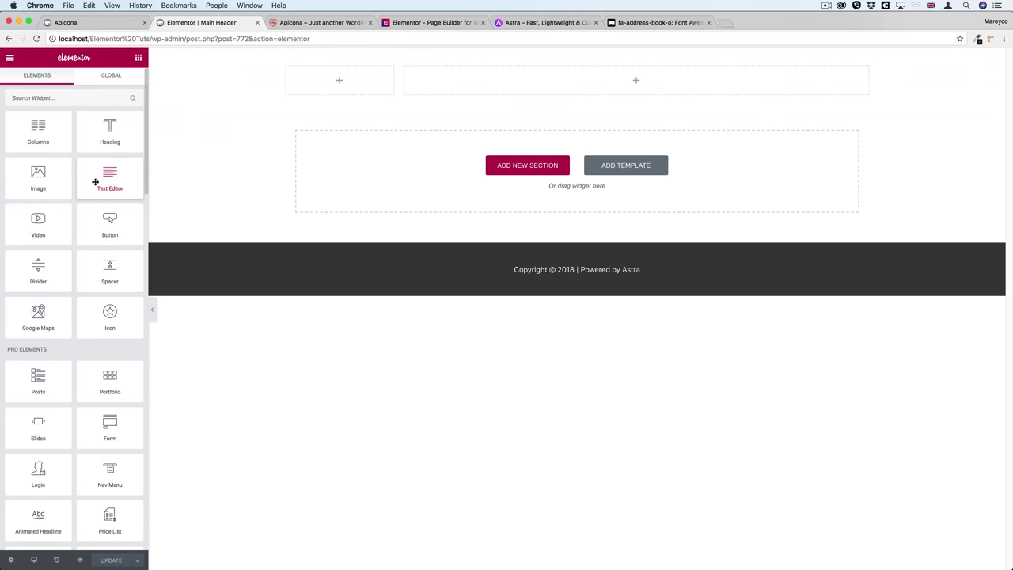
{"action": "left_click_drag", "start_coordinate": [38, 176], "coordinate": [316, 89]}
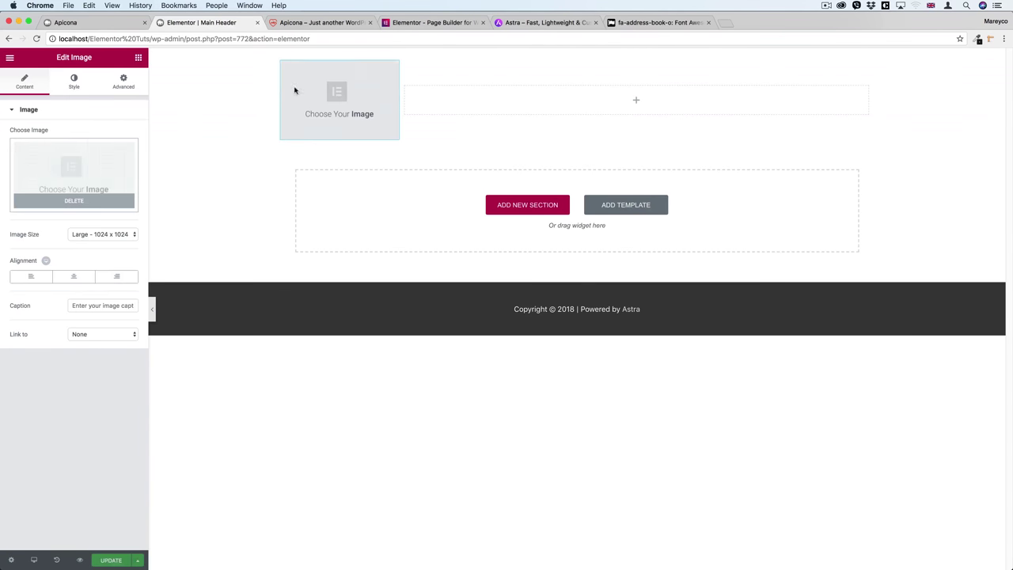
{"action": "left_click", "coordinate": [74, 168]}
{"action": "left_click", "coordinate": [66, 162]}
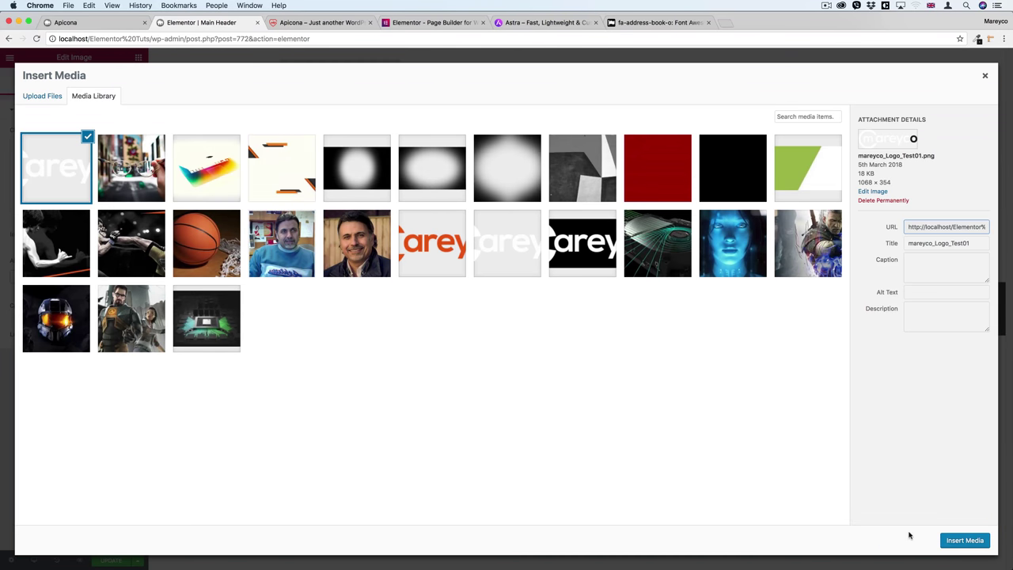
{"action": "left_click", "coordinate": [965, 540]}
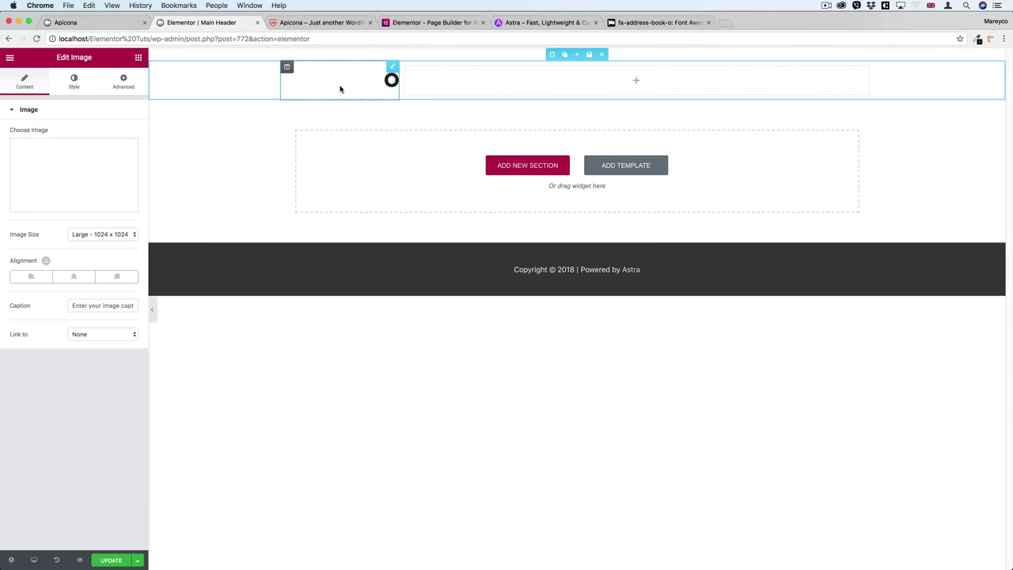
Add a right-aligned Nav Menu widget to the right column, using the Apicona Menu
{"action": "left_click", "coordinate": [636, 81]}
{"action": "scroll", "coordinate": [143, 166], "scroll_direction": "down", "scroll_amount": 5}
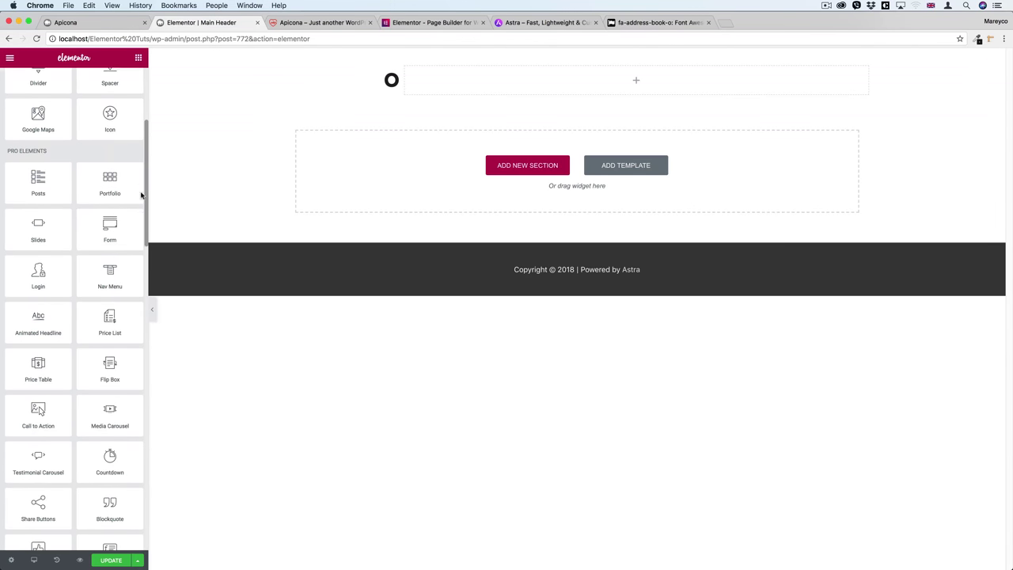
{"action": "left_click_drag", "start_coordinate": [110, 268], "coordinate": [515, 87]}
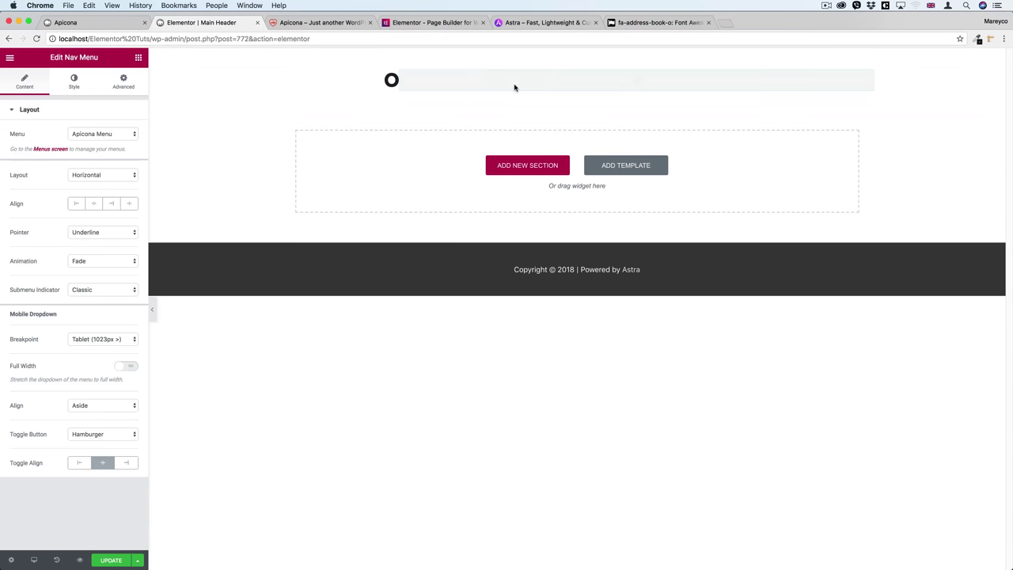
{"action": "left_click", "coordinate": [109, 139]}
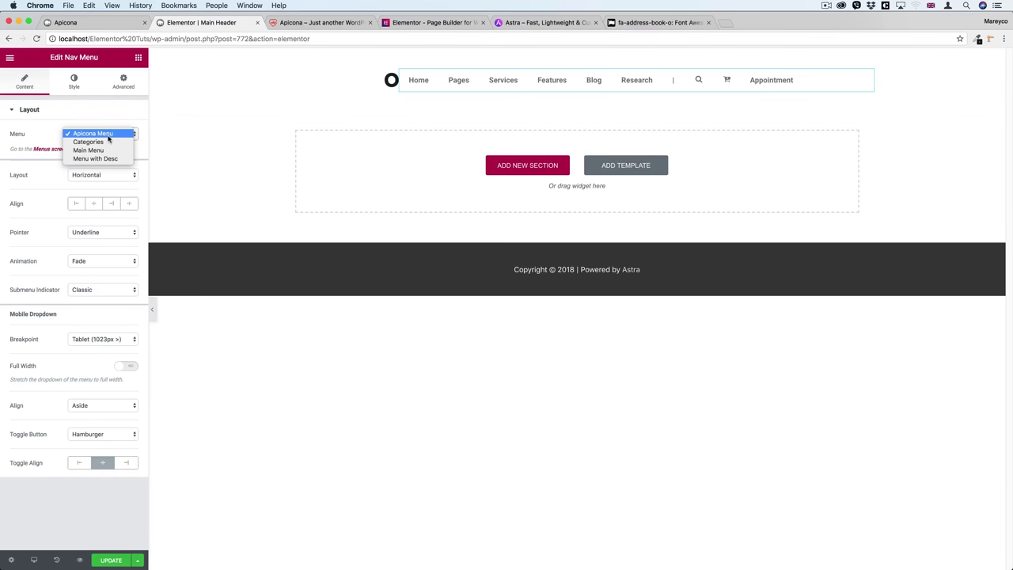
{"action": "left_click", "coordinate": [108, 135]}
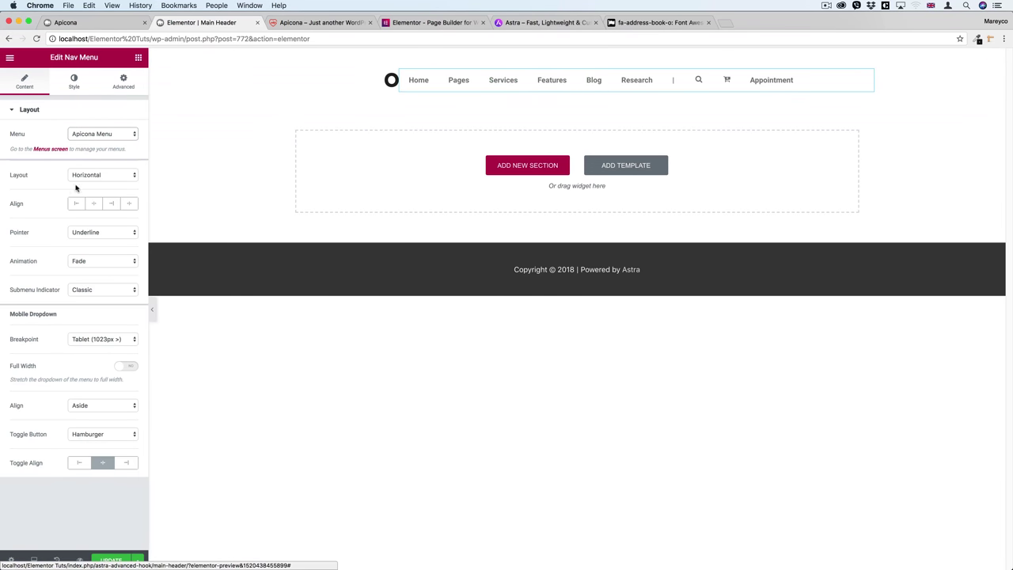
{"action": "left_click", "coordinate": [110, 205]}
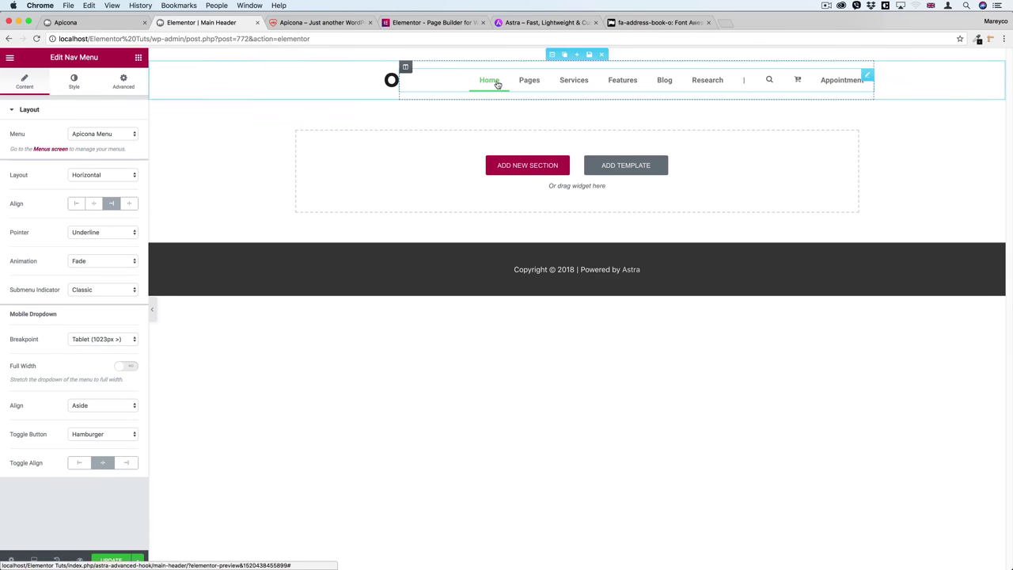
Try the Text pointer with the Skew animation on the nav menu, and return the pointer to Underline
{"action": "left_click", "coordinate": [102, 232]}
{"action": "left_click", "coordinate": [90, 274]}
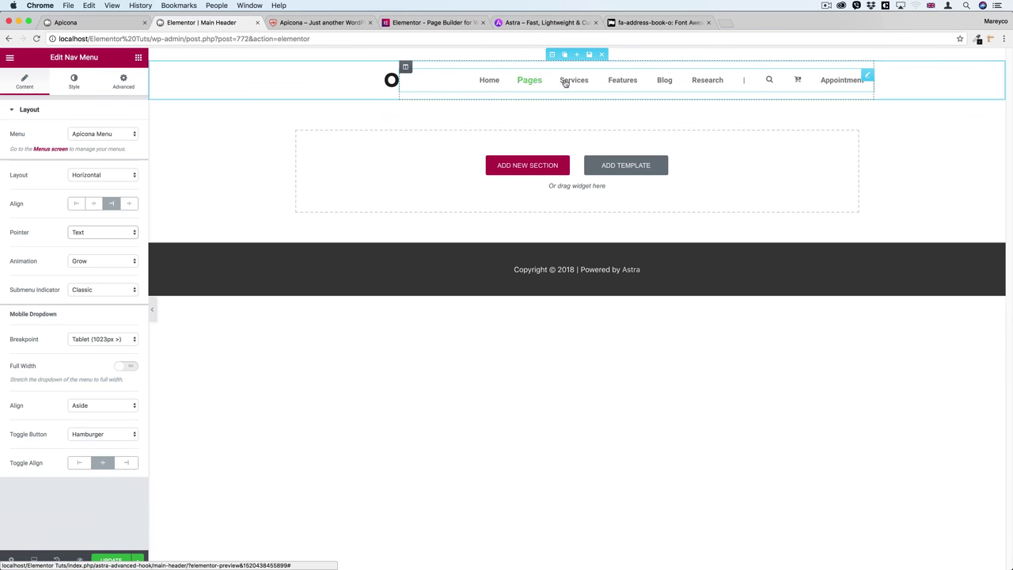
{"action": "left_click", "coordinate": [119, 262]}
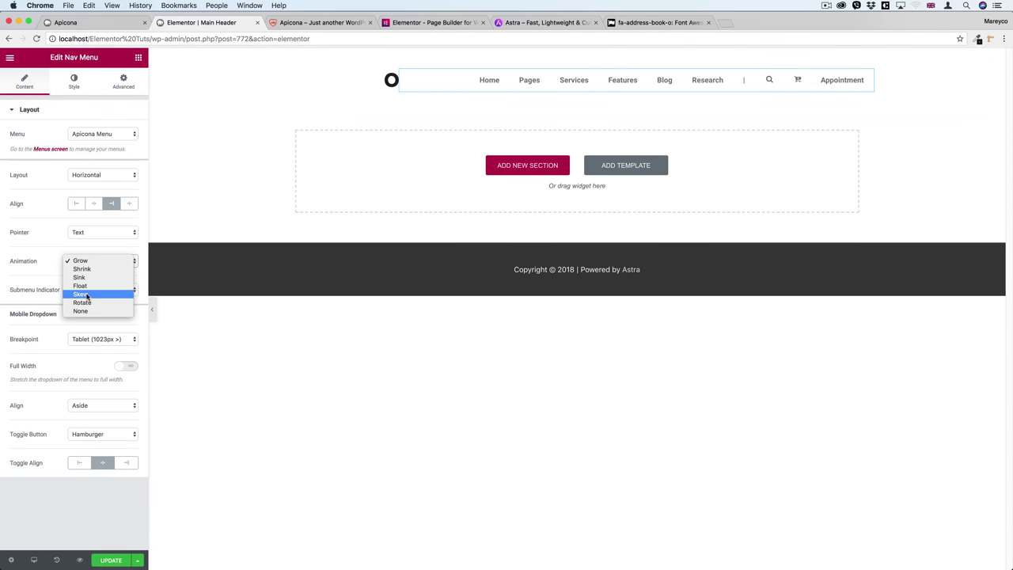
{"action": "left_click", "coordinate": [89, 292]}
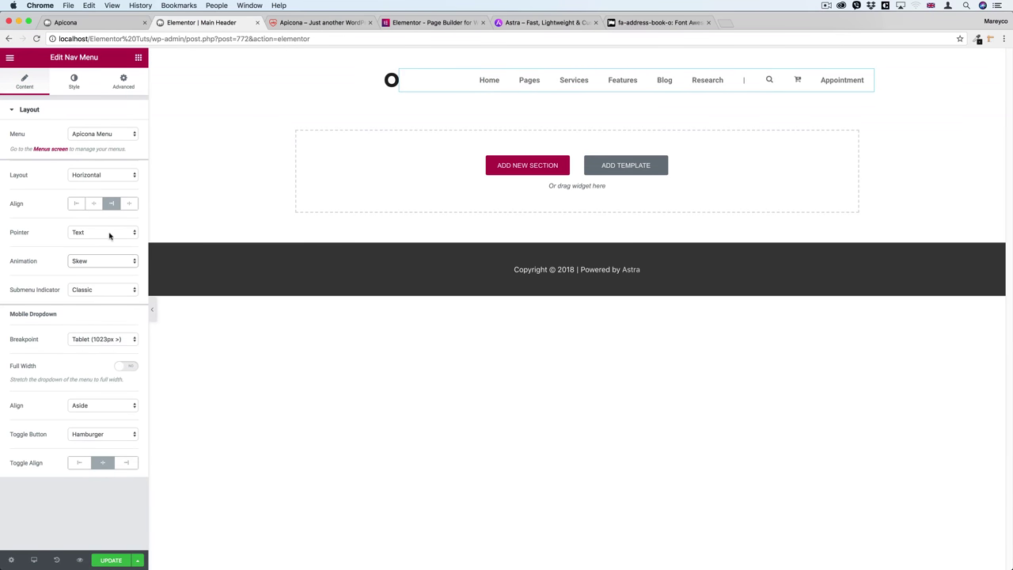
{"action": "left_click", "coordinate": [108, 232]}
{"action": "left_click", "coordinate": [86, 190]}
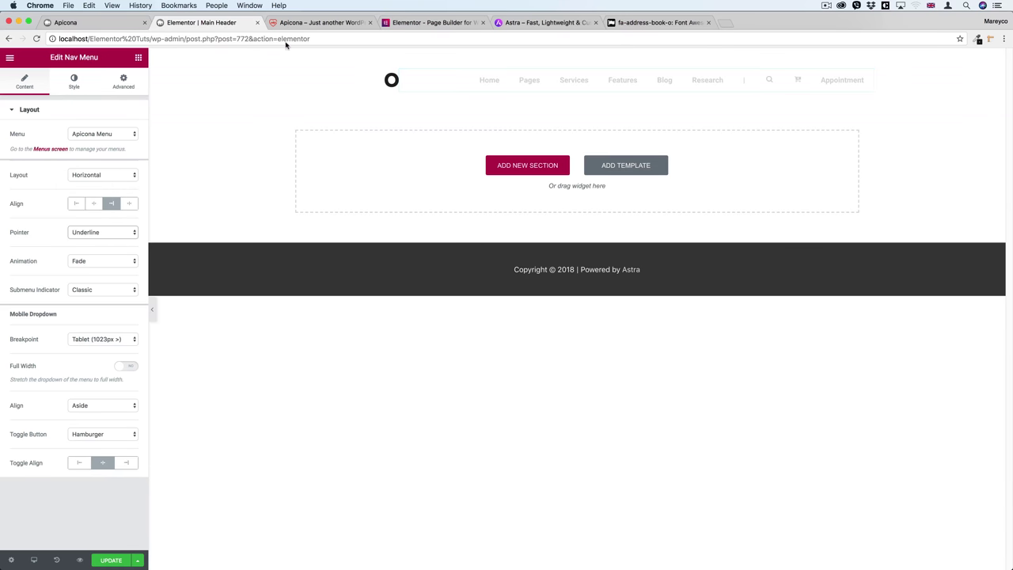
Check the menu hover effect on the demo site and set the nav menu's underline animation to Grow
{"action": "left_click", "coordinate": [316, 24]}
{"action": "mouse_move", "coordinate": [440, 96]}
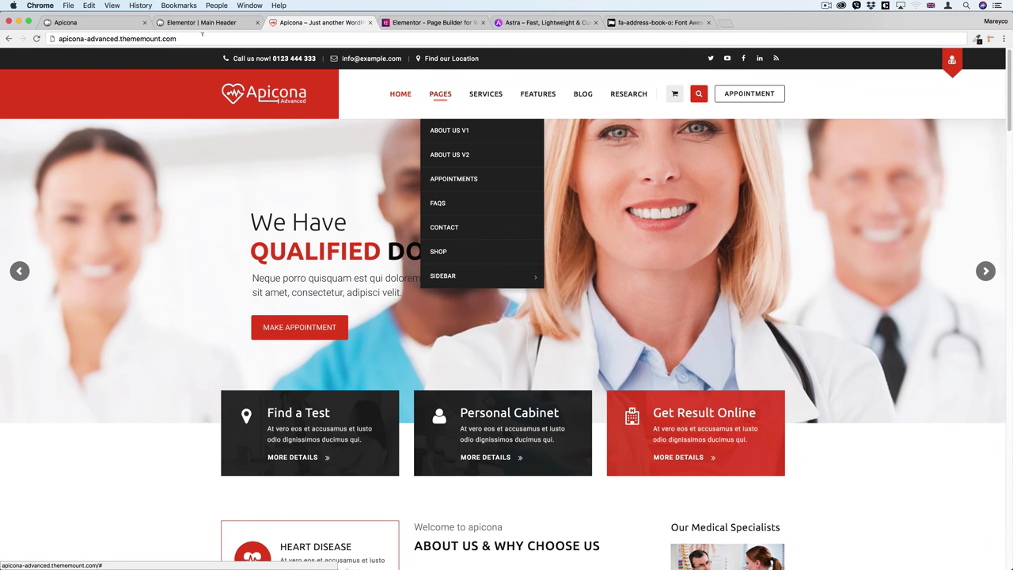
{"action": "left_click", "coordinate": [202, 22]}
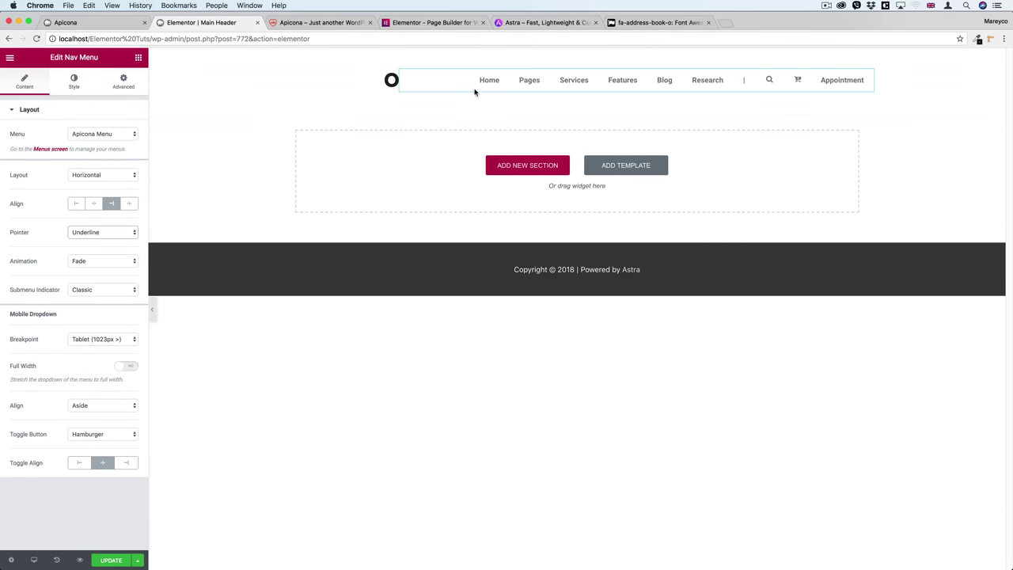
{"action": "left_click", "coordinate": [89, 264]}
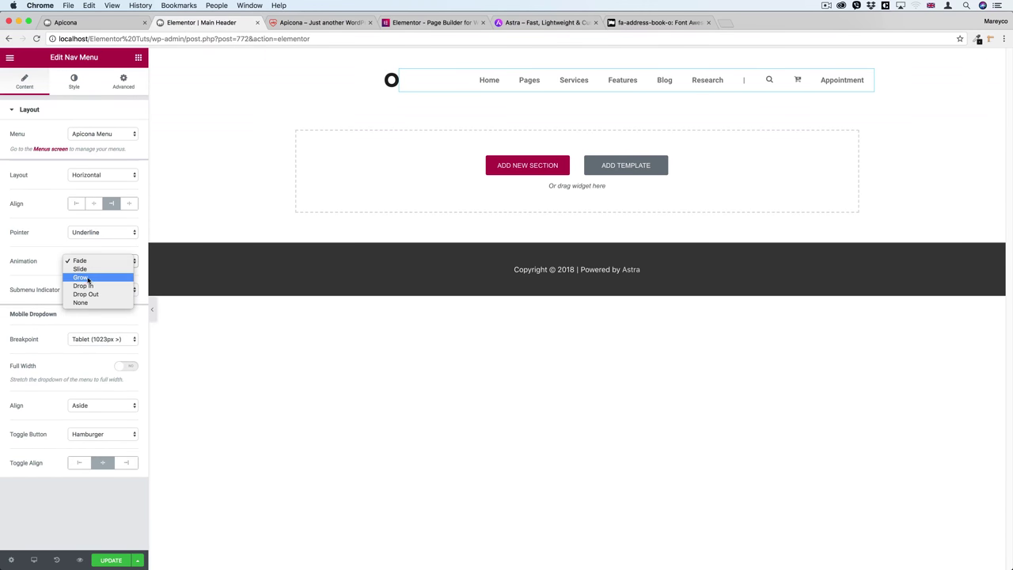
{"action": "left_click", "coordinate": [88, 279]}
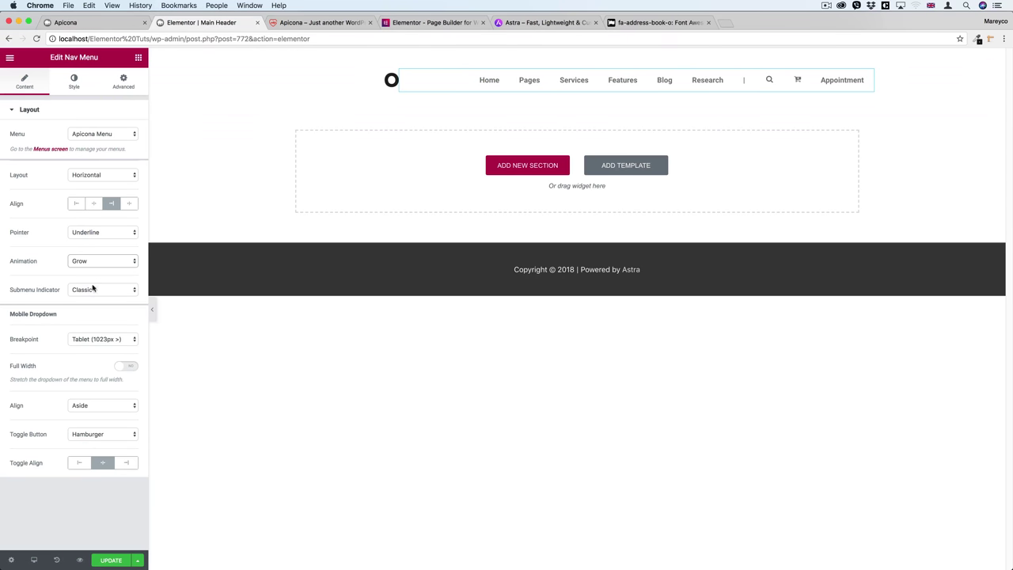
Set the main menu items' hover text color to the orange-red swatch
{"action": "left_click", "coordinate": [75, 82]}
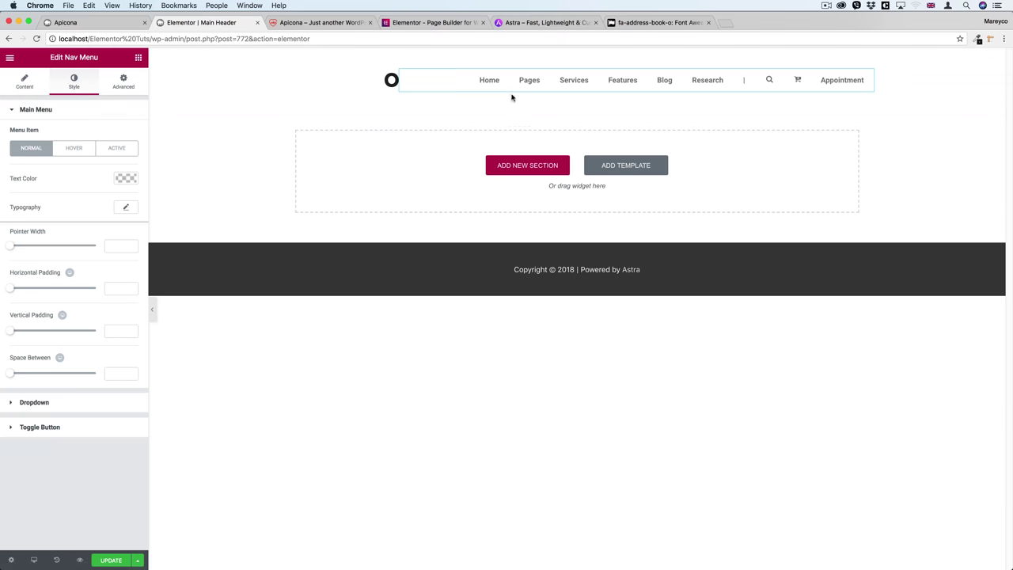
{"action": "left_click", "coordinate": [75, 149]}
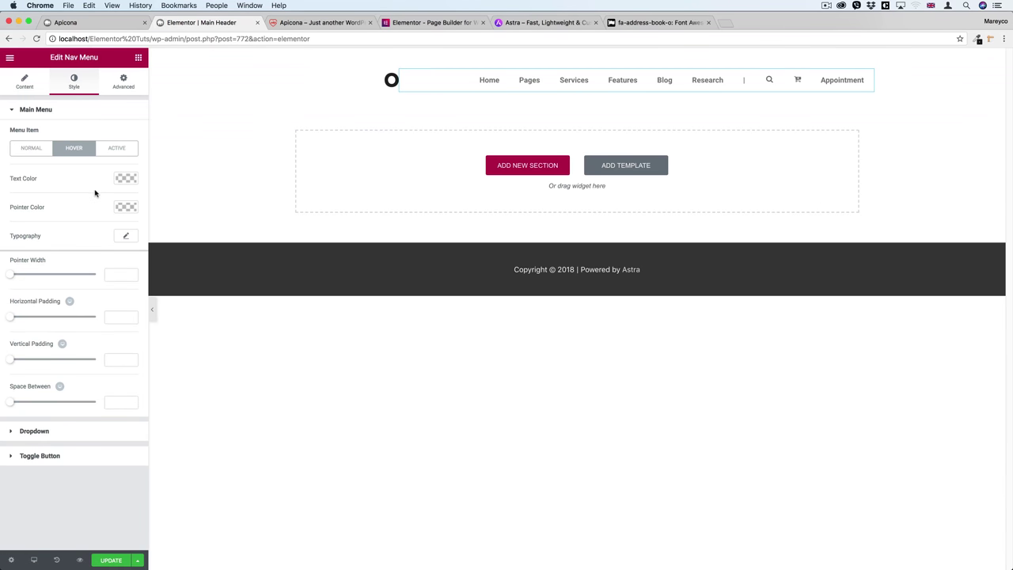
{"action": "left_click", "coordinate": [126, 179]}
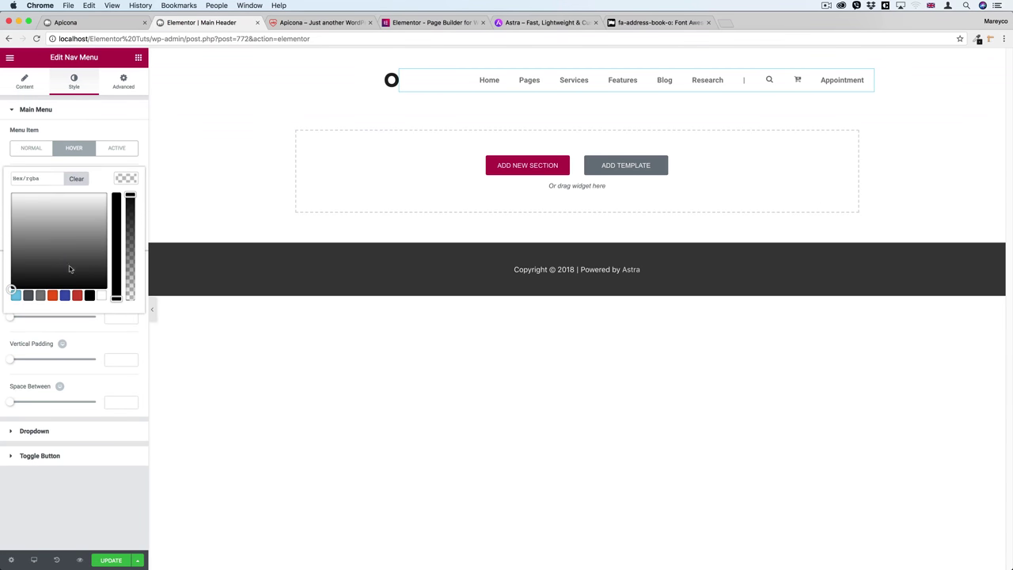
{"action": "left_click", "coordinate": [54, 295]}
{"action": "left_click", "coordinate": [126, 179]}
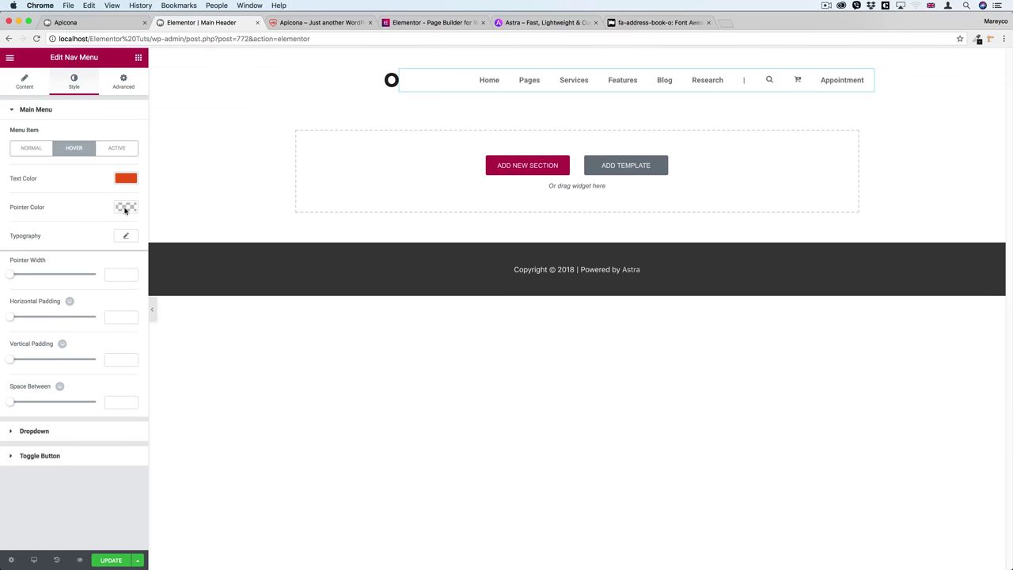
Set the main menu's hover pointer color to the orange-red swatch (#eb5d12)
{"action": "left_click", "coordinate": [125, 208]}
{"action": "left_click", "coordinate": [125, 208]}
{"action": "left_click", "coordinate": [125, 208]}
{"action": "left_click", "coordinate": [52, 324]}
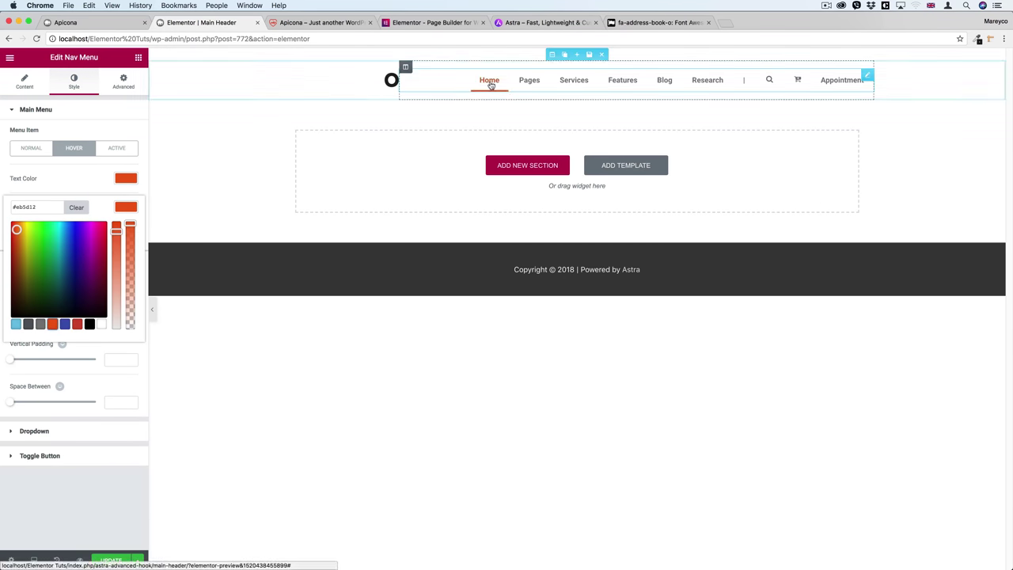
Set the main menu items' normal text color to the dark grey swatch
{"action": "left_click", "coordinate": [38, 154]}
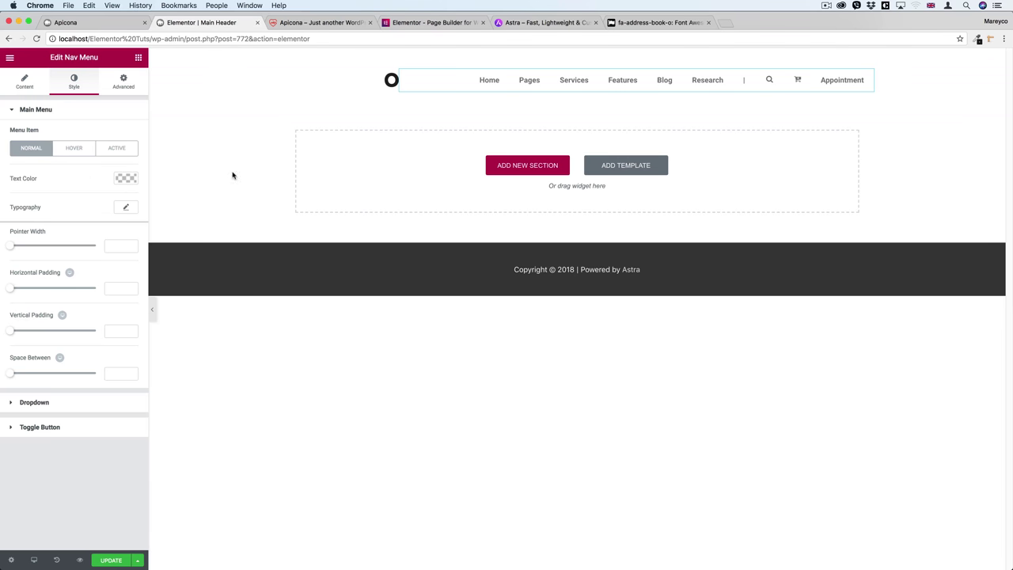
{"action": "left_click", "coordinate": [123, 178]}
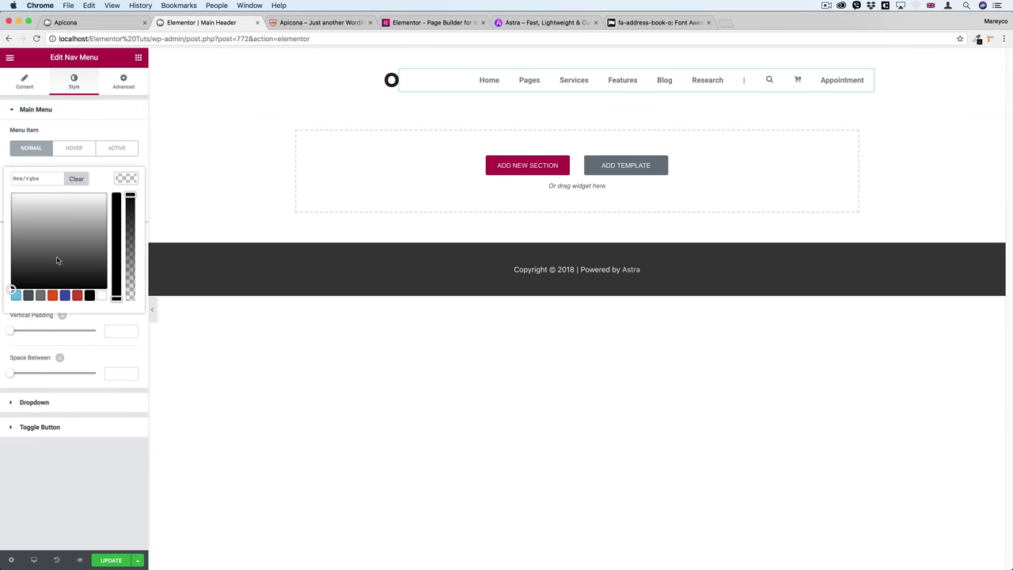
{"action": "left_click", "coordinate": [28, 296]}
{"action": "left_click", "coordinate": [126, 178]}
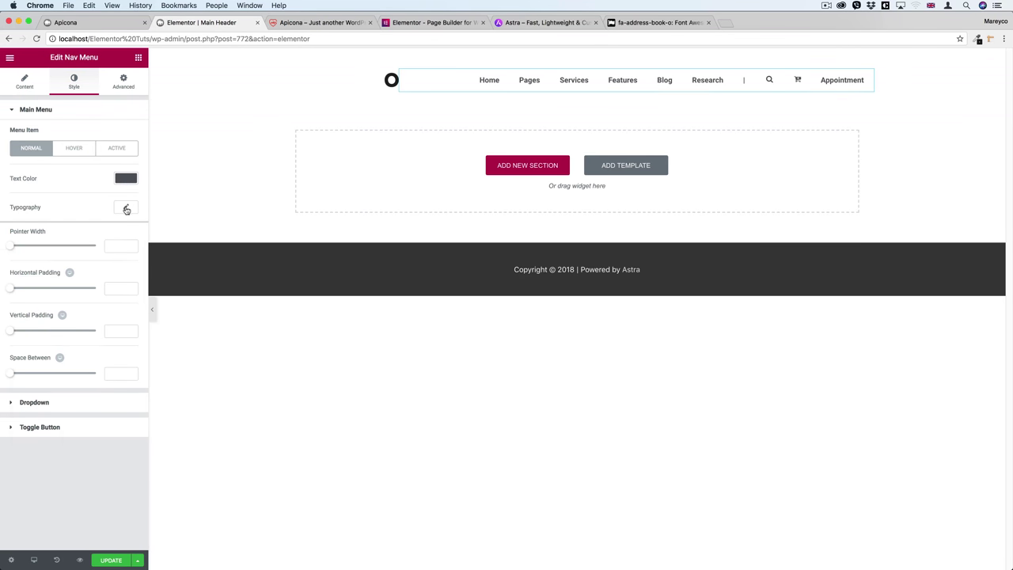
Set the main menu typography size to 14 px
{"action": "left_click", "coordinate": [127, 208]}
{"action": "left_click_drag", "start_coordinate": [17, 274], "coordinate": [22, 275]}
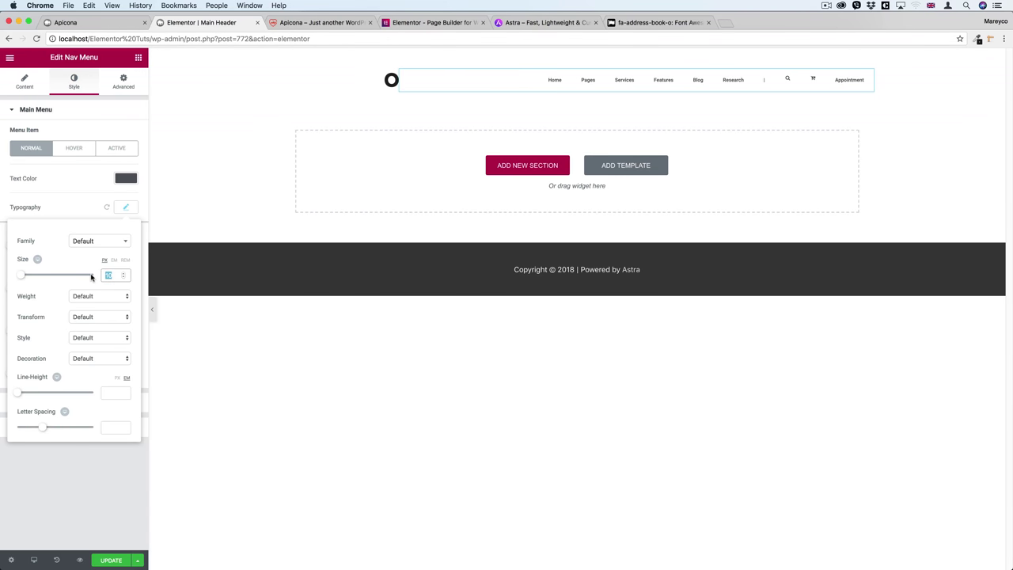
{"action": "type", "text": "14"}
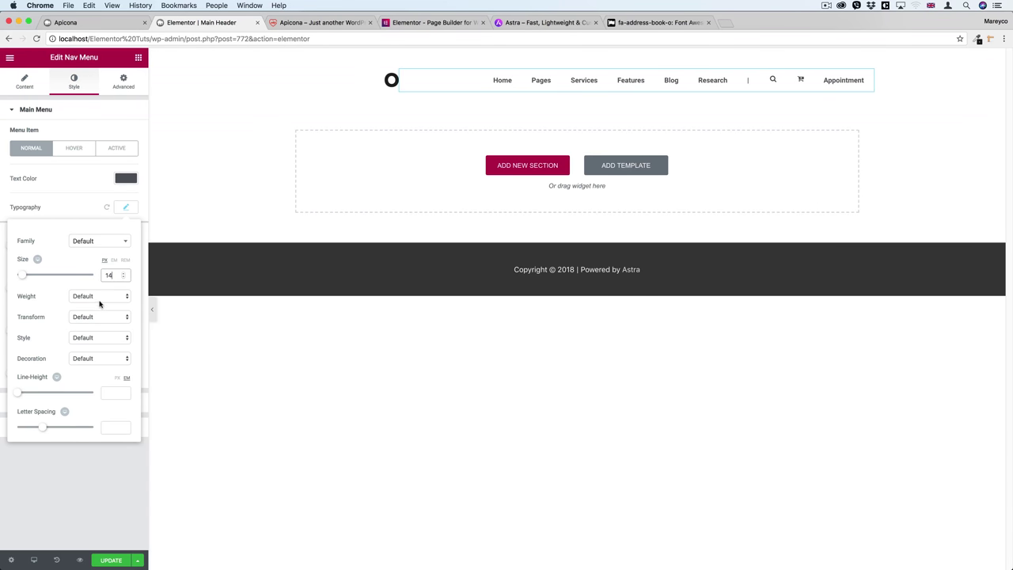
Compare the menu text with the demo site and set the main menu's font weight to 600
{"action": "left_click", "coordinate": [99, 303]}
{"action": "left_click", "coordinate": [92, 248]}
{"action": "left_click", "coordinate": [302, 23]}
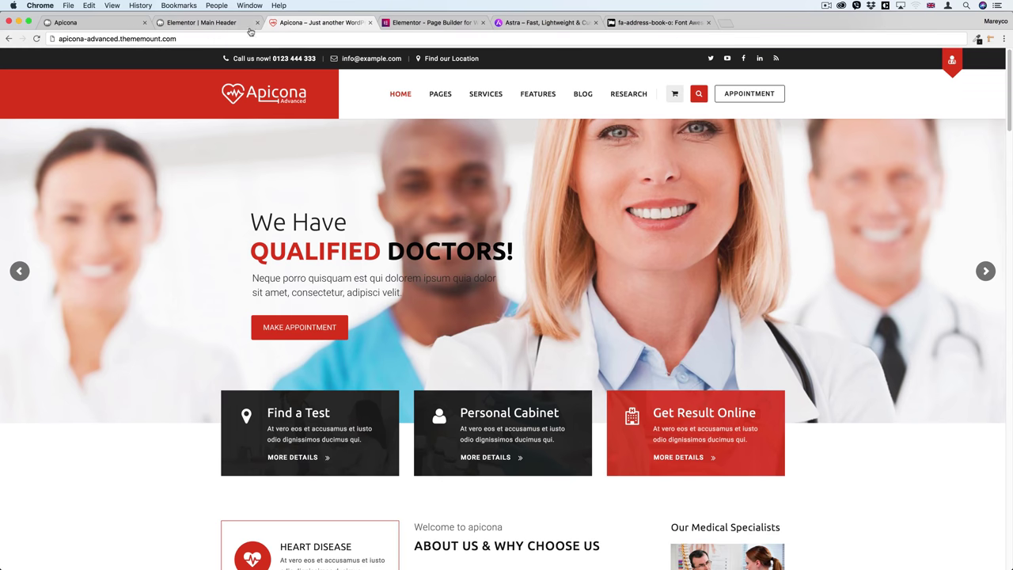
{"action": "left_click", "coordinate": [221, 24]}
{"action": "left_click", "coordinate": [98, 295]}
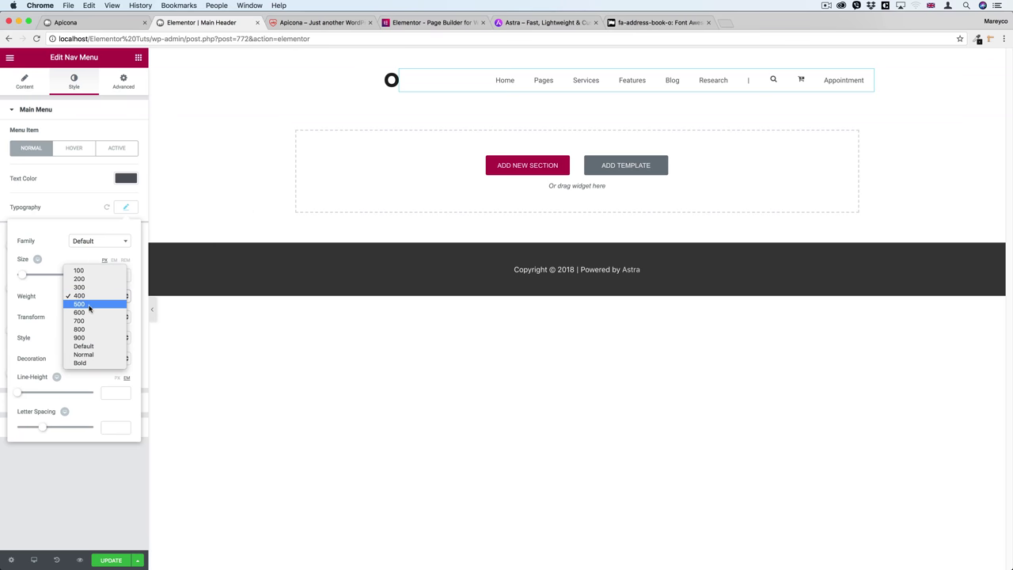
{"action": "left_click", "coordinate": [87, 307]}
{"action": "left_click", "coordinate": [89, 299]}
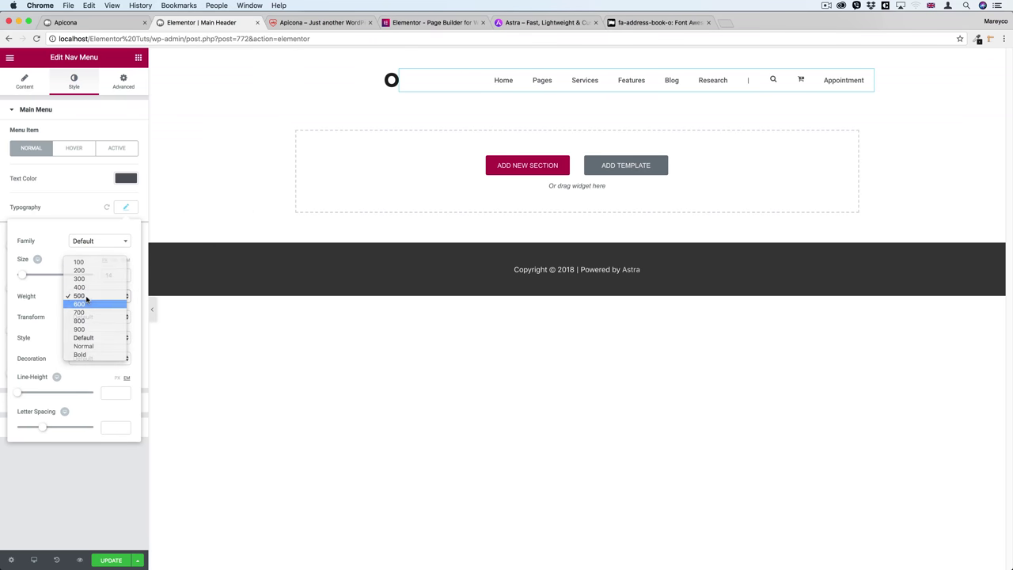
{"action": "left_click", "coordinate": [88, 304]}
Transform the menu text to Uppercase, compare it with the demo site's menu, and close the typography settings
{"action": "left_click", "coordinate": [95, 318]}
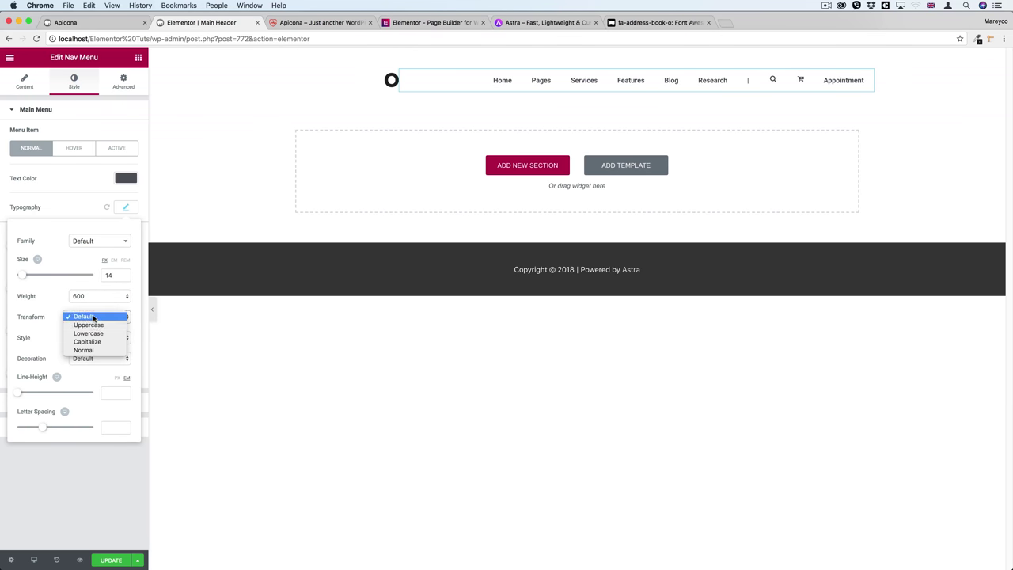
{"action": "left_click", "coordinate": [94, 325]}
{"action": "left_click", "coordinate": [315, 24]}
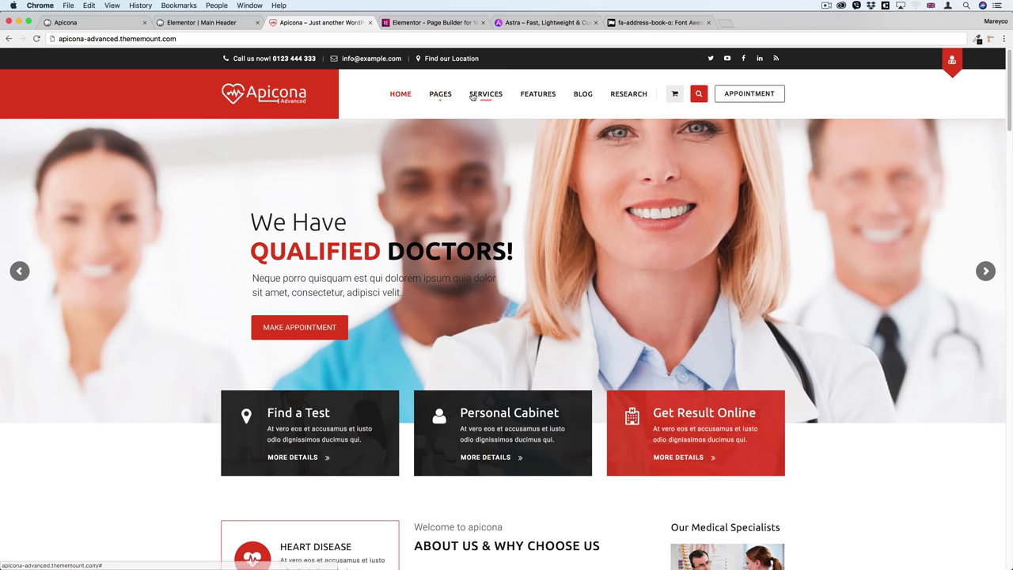
{"action": "left_click", "coordinate": [207, 22]}
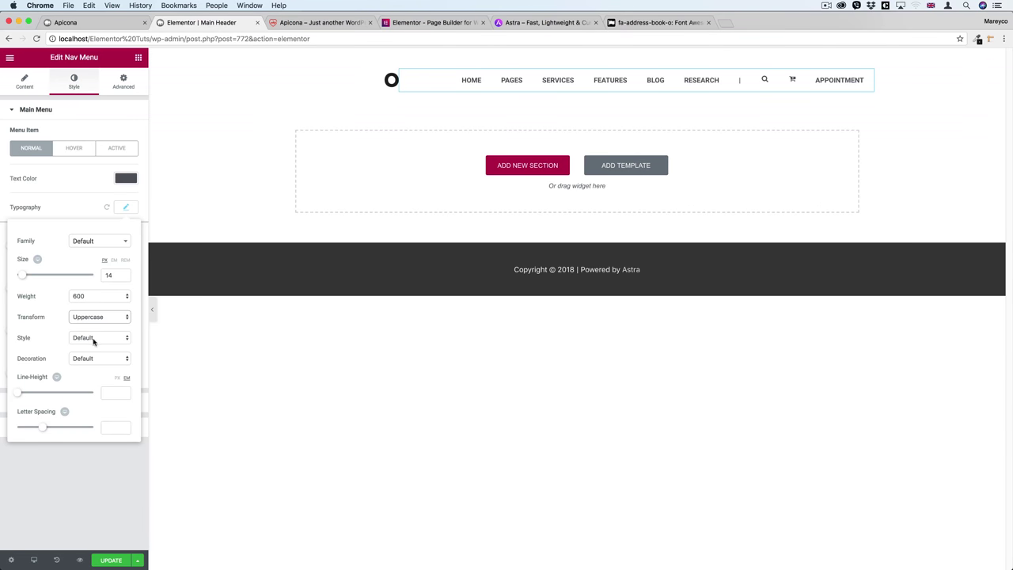
{"action": "left_click", "coordinate": [127, 208]}
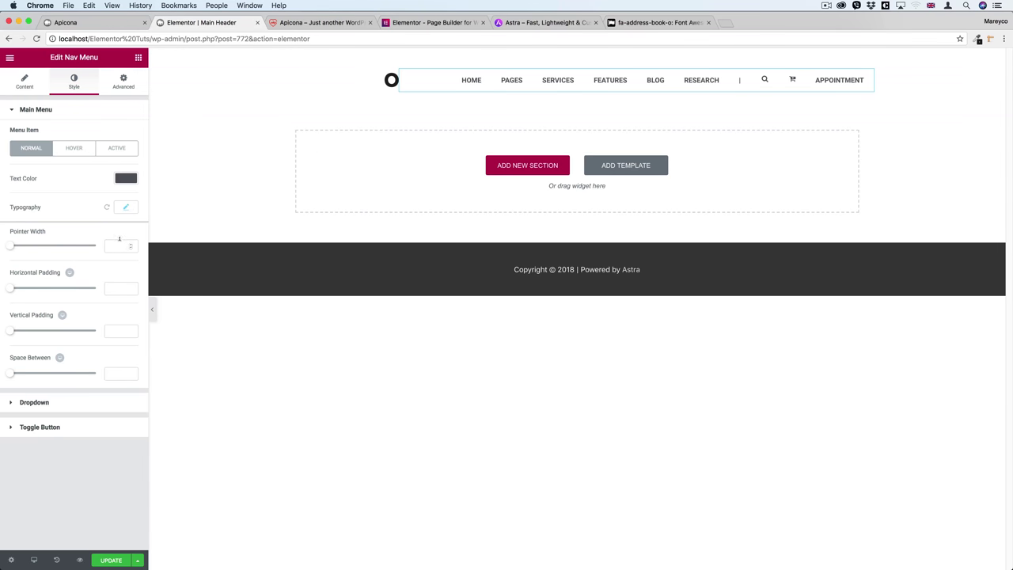
Set the menu items' horizontal padding to 4 and vertical padding to 10
{"action": "left_click_drag", "start_coordinate": [10, 292], "coordinate": [25, 292]}
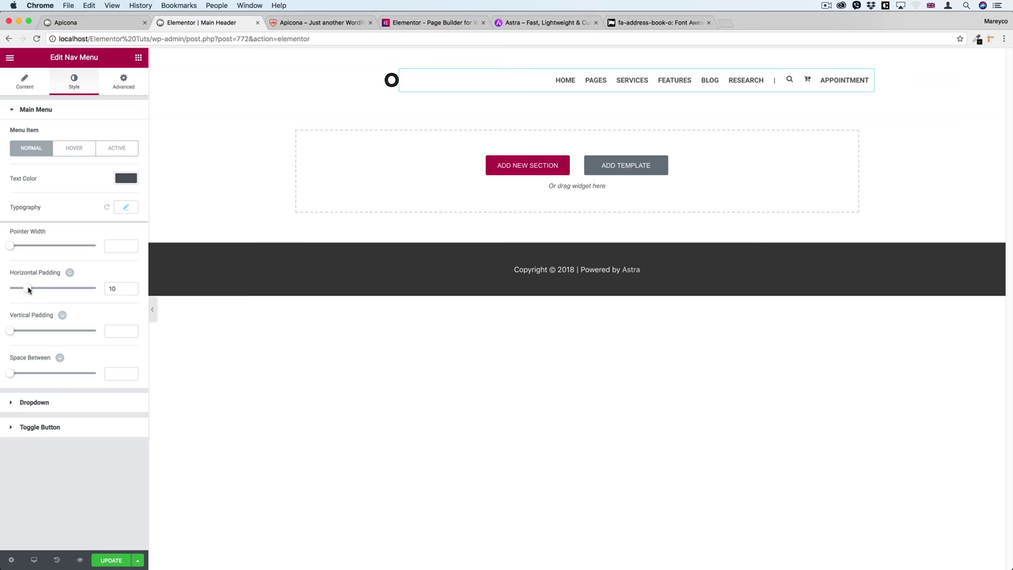
{"action": "left_click_drag", "start_coordinate": [119, 288], "coordinate": [92, 290]}
{"action": "type", "text": "4"}
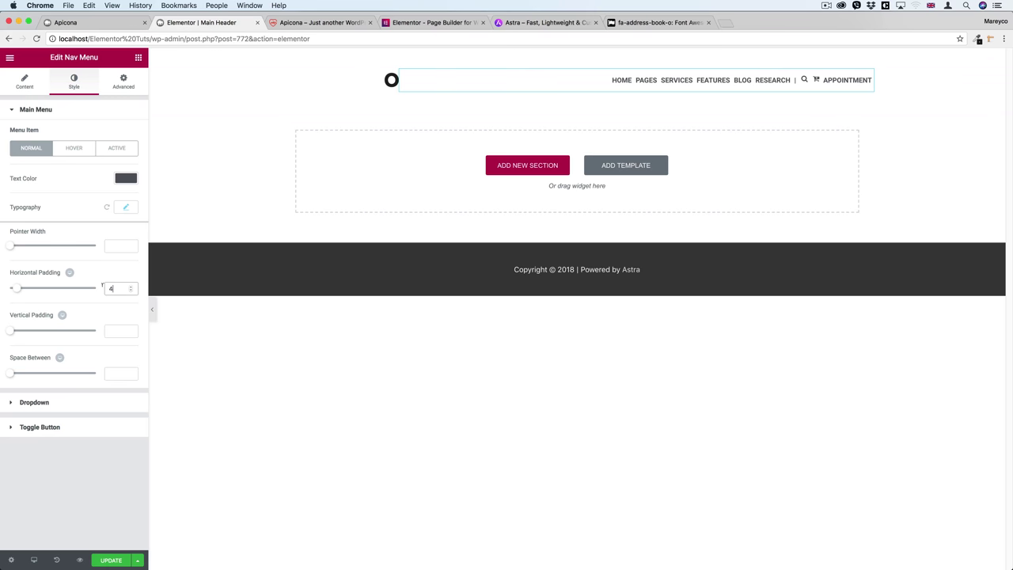
{"action": "left_click_drag", "start_coordinate": [11, 331], "coordinate": [16, 331]}
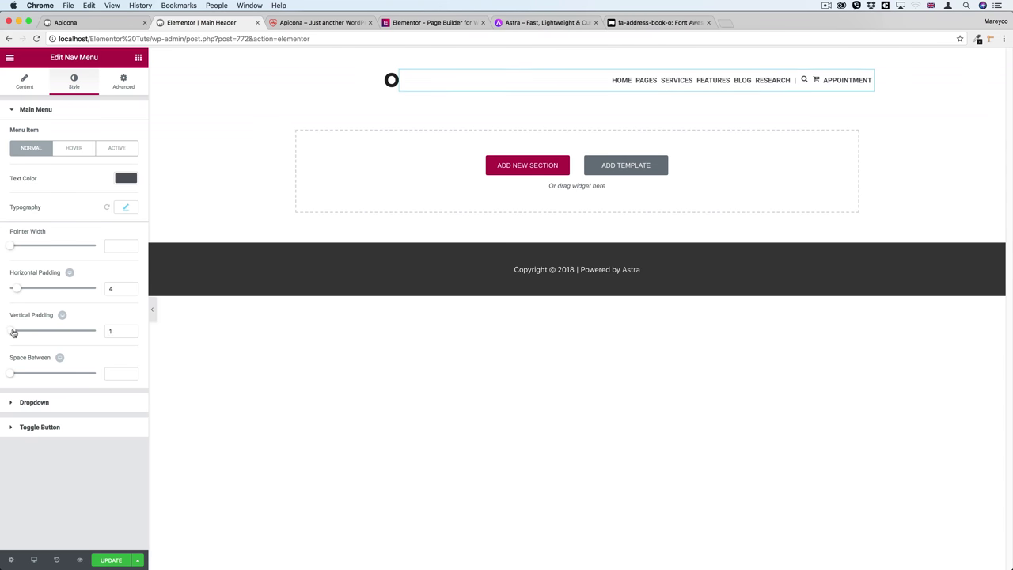
{"action": "double_click", "coordinate": [118, 330]}
{"action": "type", "text": "10"}
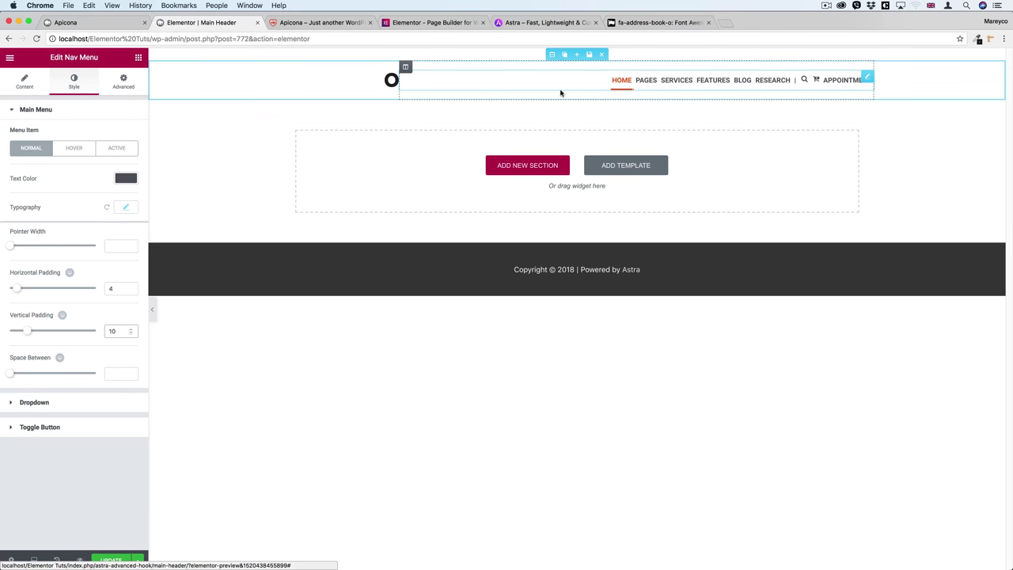
Set the space between the menu items to 32 and compare the spacing with the demo site's header
{"action": "left_click_drag", "start_coordinate": [11, 374], "coordinate": [37, 377]}
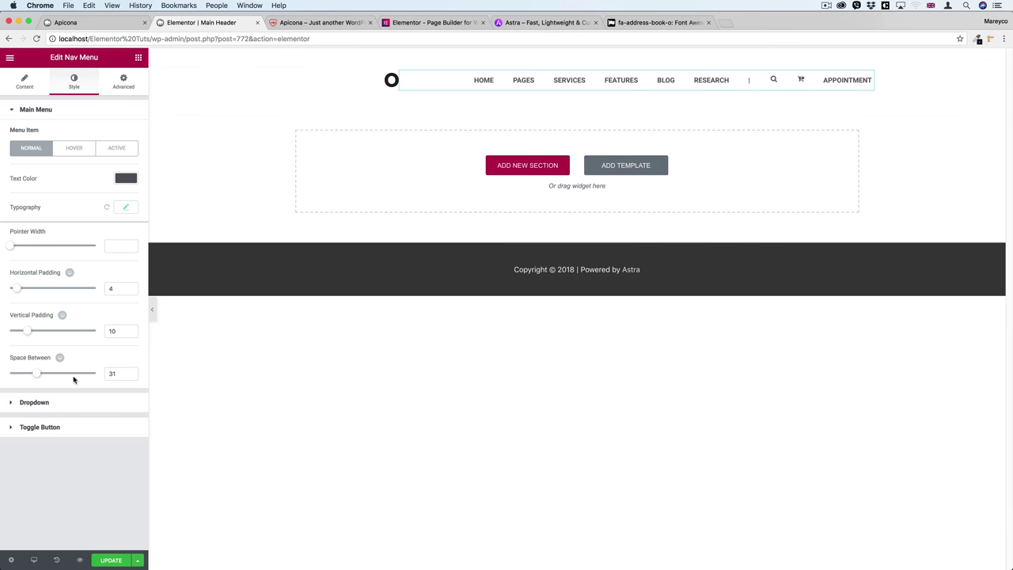
{"action": "left_click", "coordinate": [130, 372]}
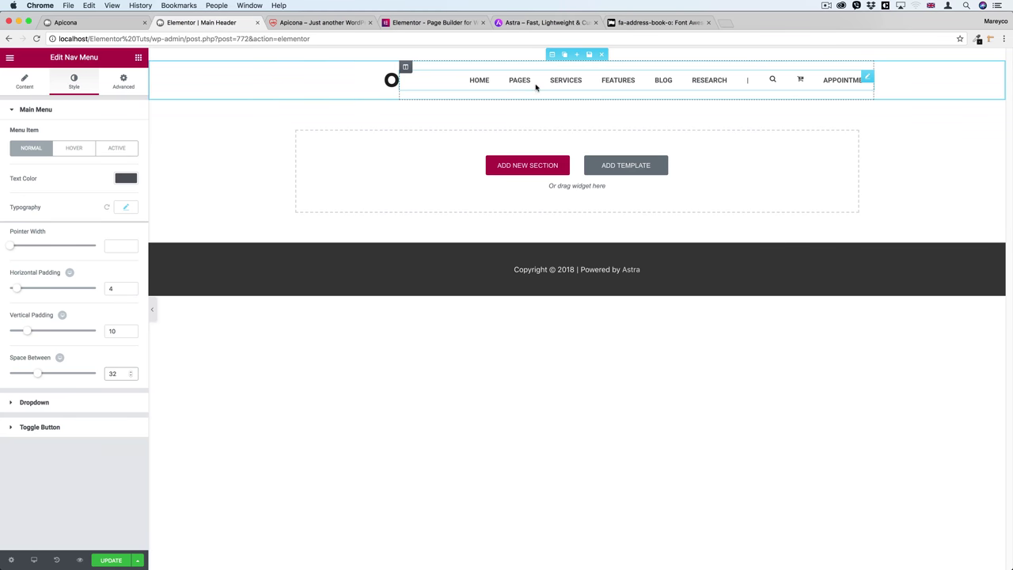
{"action": "left_click", "coordinate": [306, 22]}
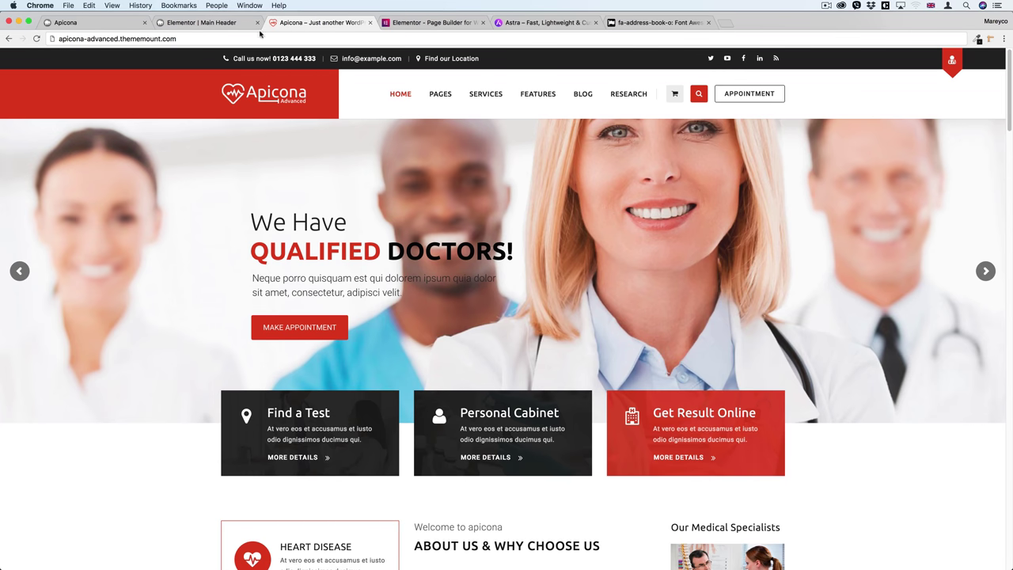
{"action": "left_click", "coordinate": [202, 24]}
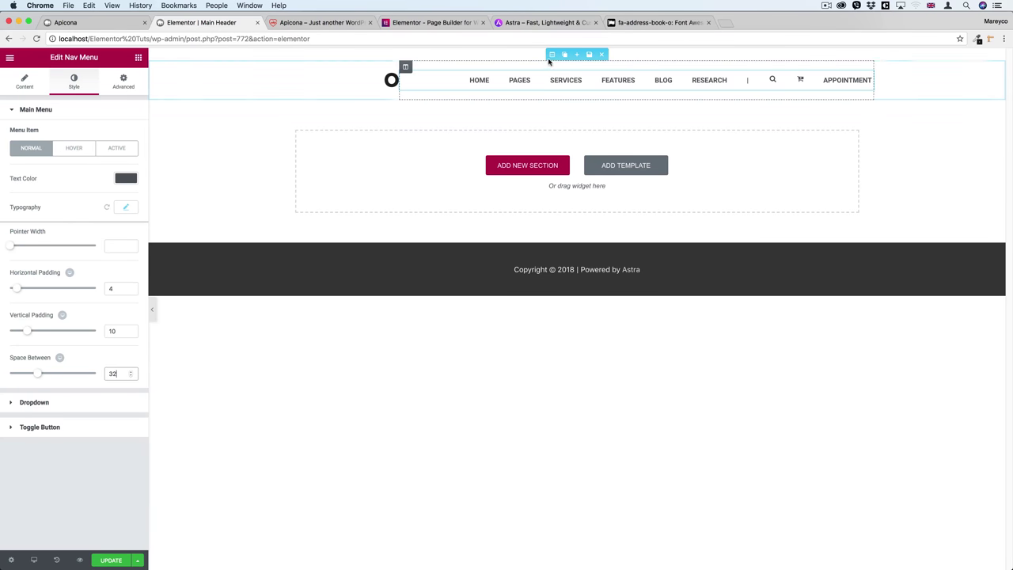
Give the header section a gradient background with bright green (#33e527) as the second color
{"action": "left_click", "coordinate": [552, 54]}
{"action": "left_click", "coordinate": [74, 82]}
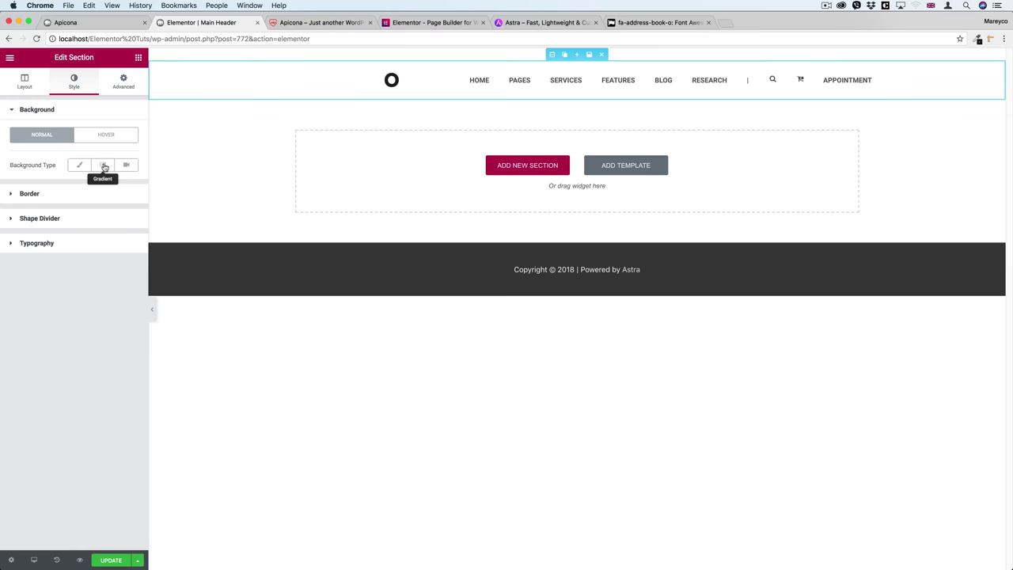
{"action": "left_click", "coordinate": [104, 167]}
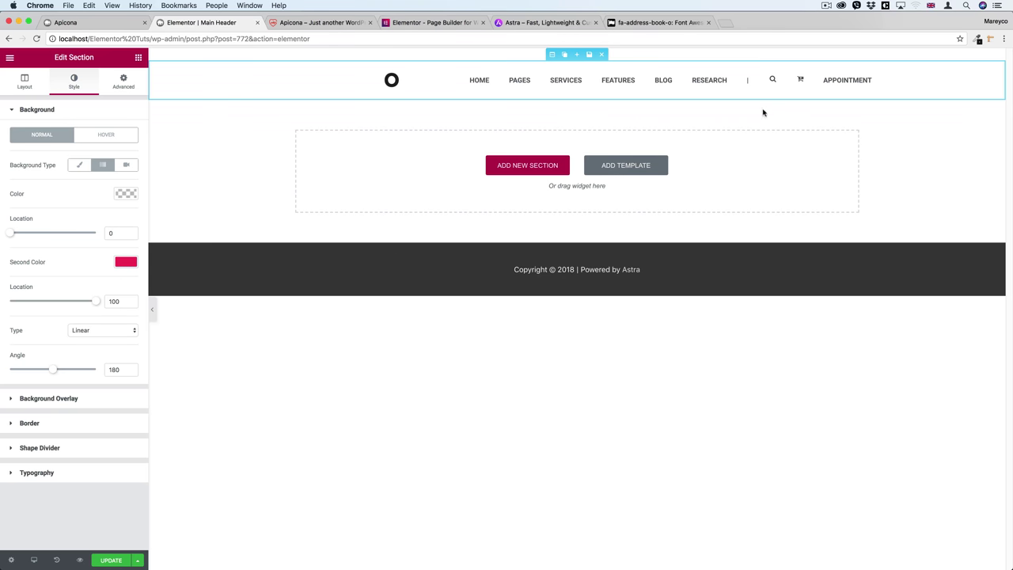
{"action": "left_click", "coordinate": [127, 262]}
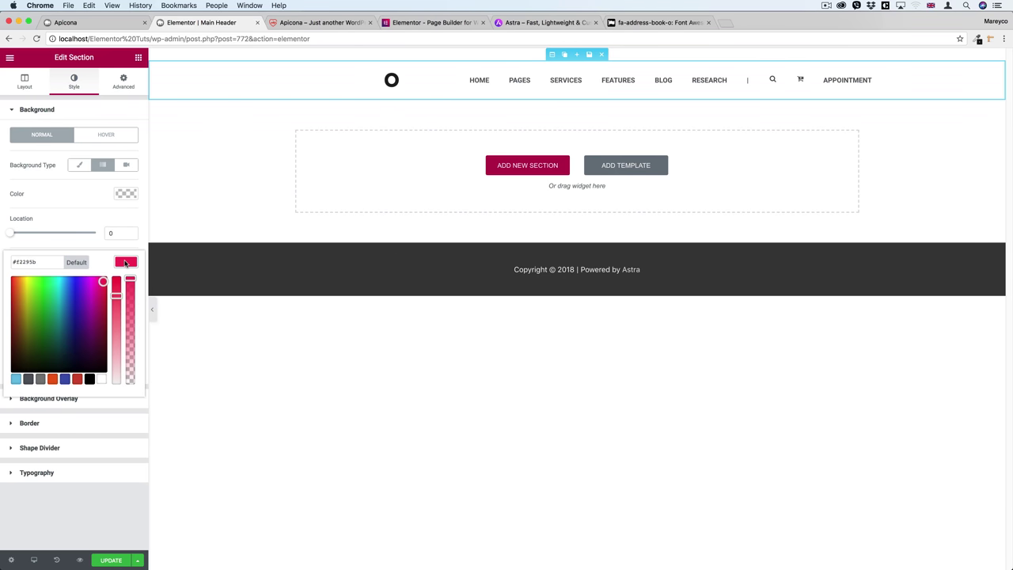
{"action": "left_click", "coordinate": [42, 285]}
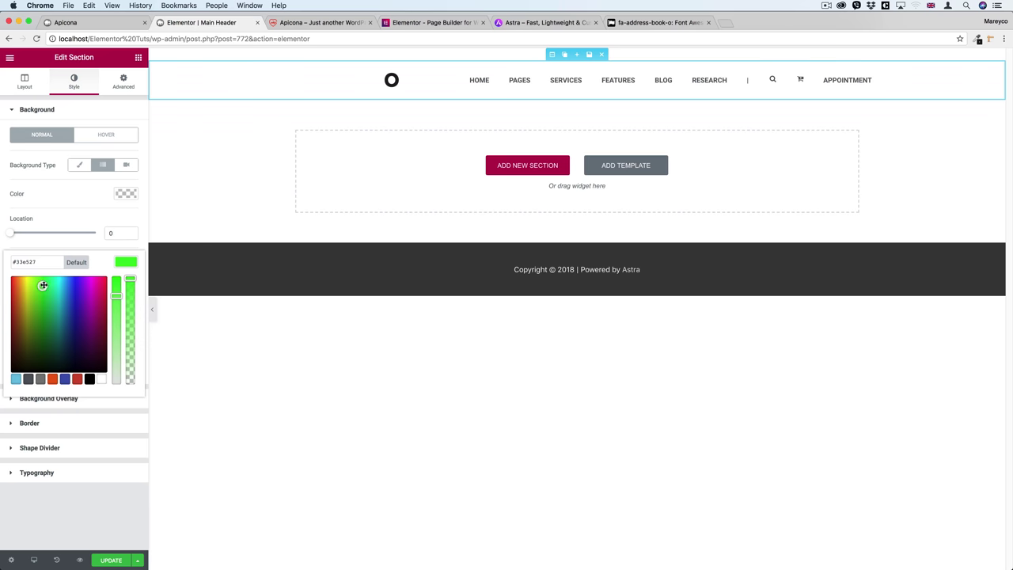
{"action": "left_click", "coordinate": [125, 266]}
Set the section gradient's first color to the orange-red swatch (#eb5d12)
{"action": "left_click", "coordinate": [128, 193]}
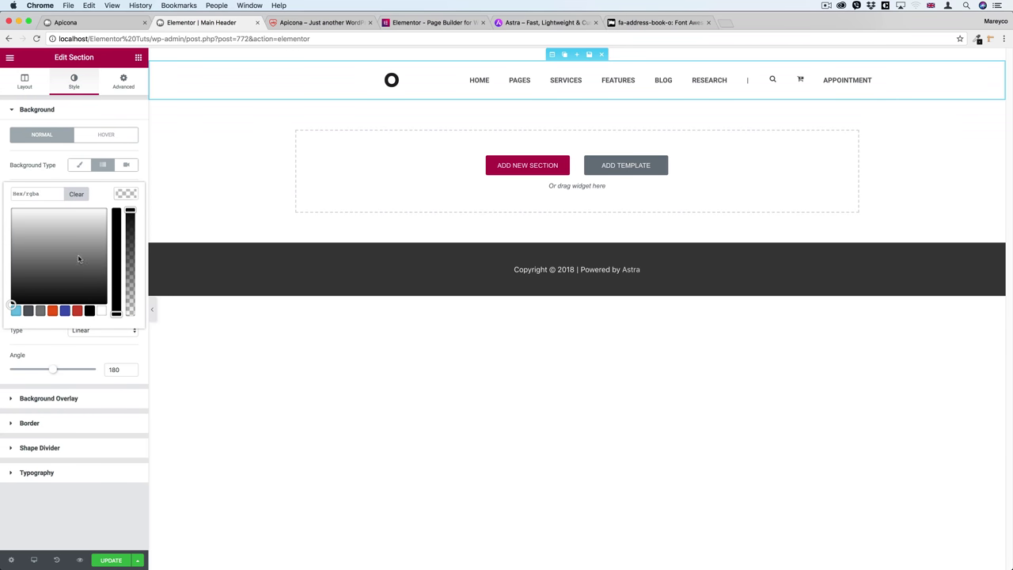
{"action": "left_click", "coordinate": [52, 311]}
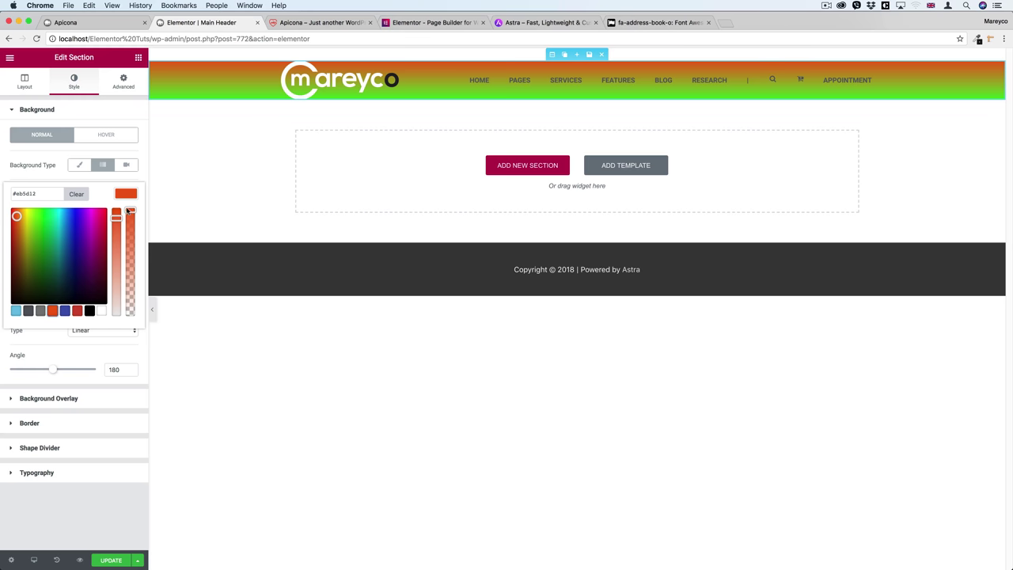
{"action": "left_click", "coordinate": [215, 137]}
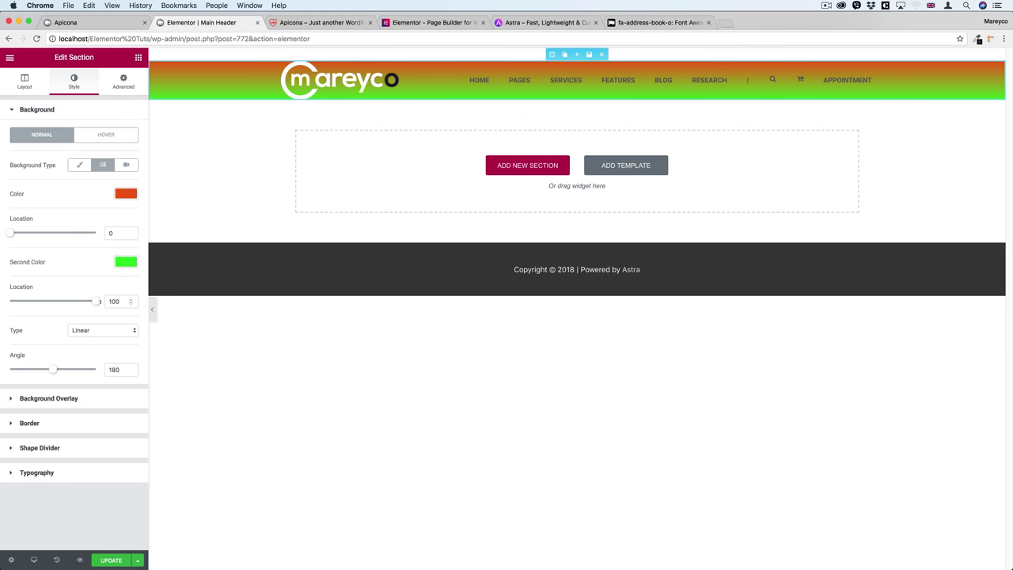
Keep the gradient type Linear, move the second color's location to about 39, and set the angle to 90
{"action": "left_click", "coordinate": [88, 330]}
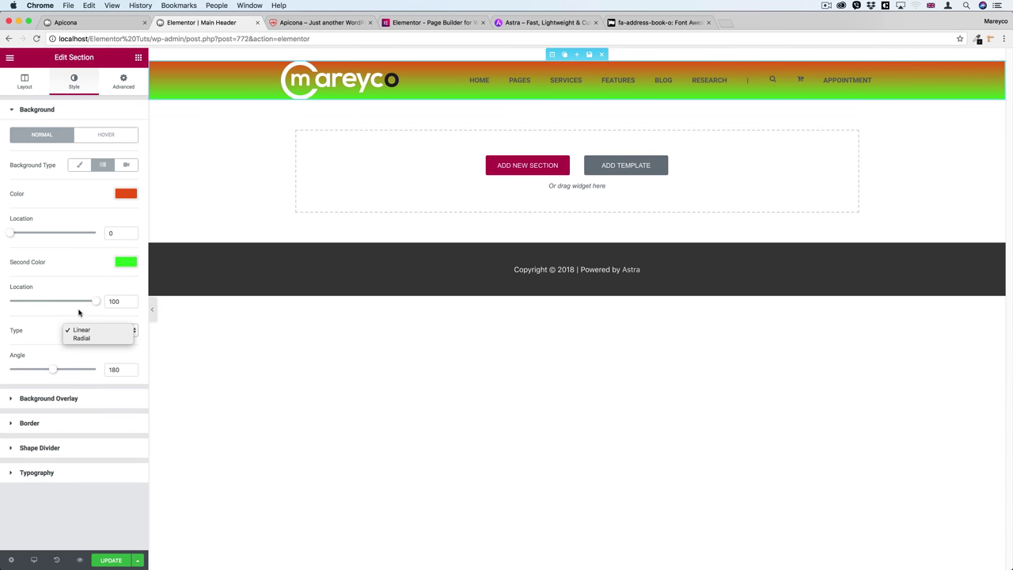
{"action": "left_click", "coordinate": [79, 311]}
{"action": "mouse_move", "coordinate": [11, 235]}
{"action": "left_mouse_down"}
{"action": "mouse_move", "coordinate": [27, 234]}
{"action": "mouse_move", "coordinate": [10, 235]}
{"action": "left_mouse_up"}
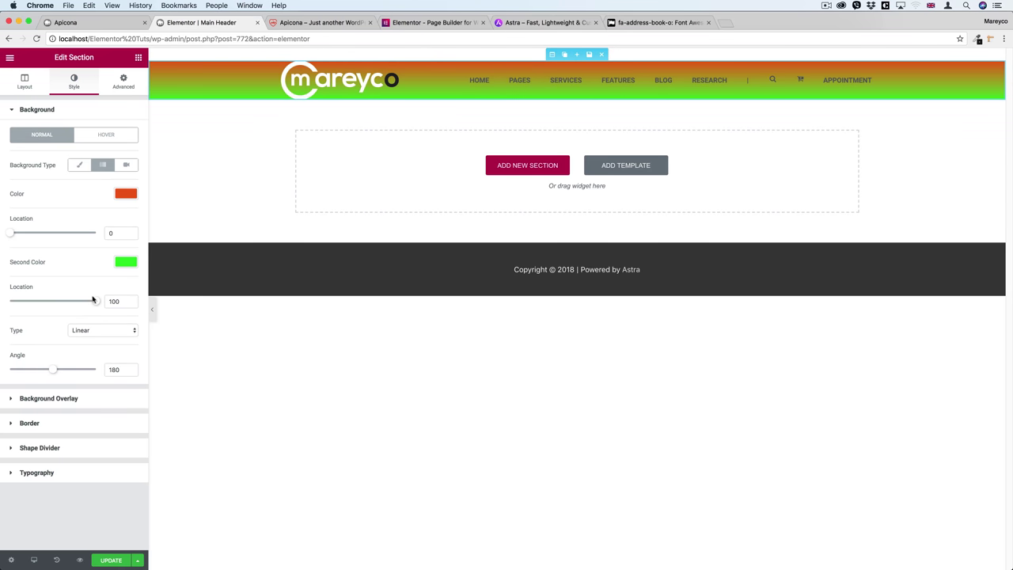
{"action": "left_click_drag", "start_coordinate": [96, 301], "coordinate": [44, 301]}
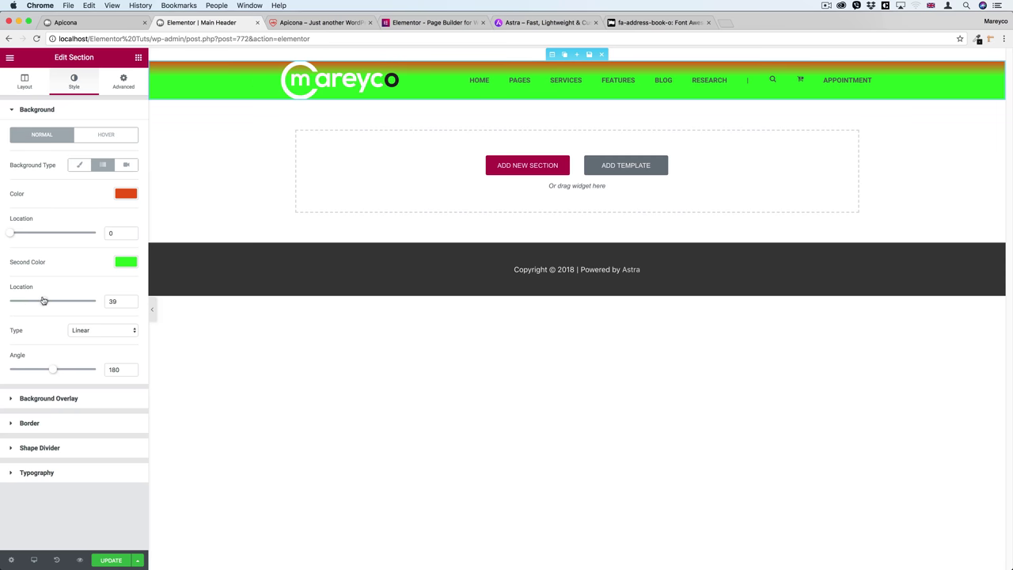
{"action": "double_click", "coordinate": [115, 369]}
{"action": "type", "text": "90"}
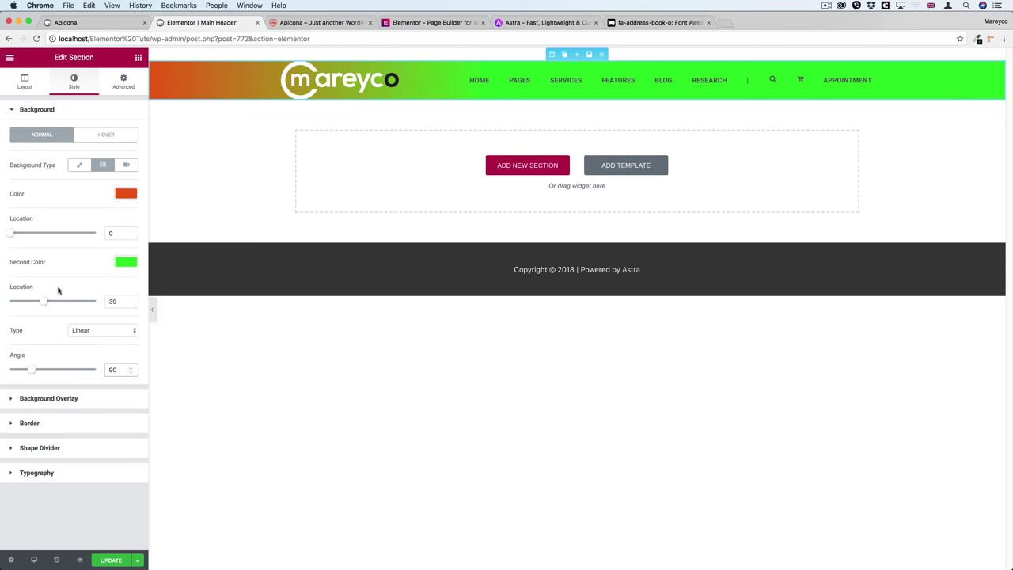
Split the gradient sharply between logo and menu, with the first color's location at 36 and the second's at 0
{"action": "mouse_move", "coordinate": [44, 301]}
{"action": "left_mouse_down"}
{"action": "mouse_move", "coordinate": [74, 301]}
{"action": "mouse_move", "coordinate": [10, 299]}
{"action": "mouse_move", "coordinate": [37, 300]}
{"action": "left_mouse_up"}
{"action": "left_click_drag", "start_coordinate": [11, 232], "coordinate": [49, 231]}
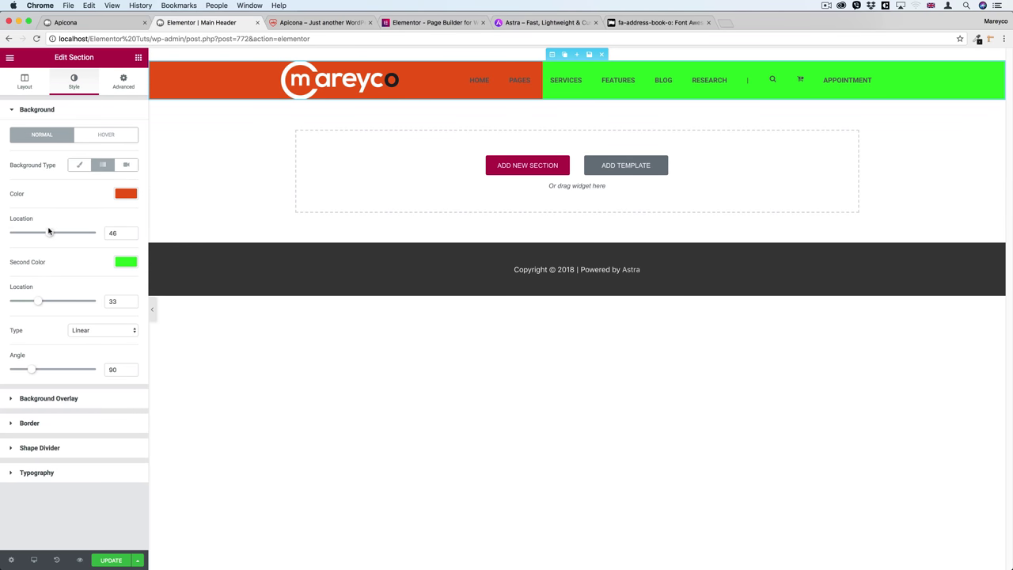
{"action": "left_click_drag", "start_coordinate": [36, 302], "coordinate": [32, 300]}
{"action": "double_click", "coordinate": [112, 301]}
{"action": "type", "text": "0"}
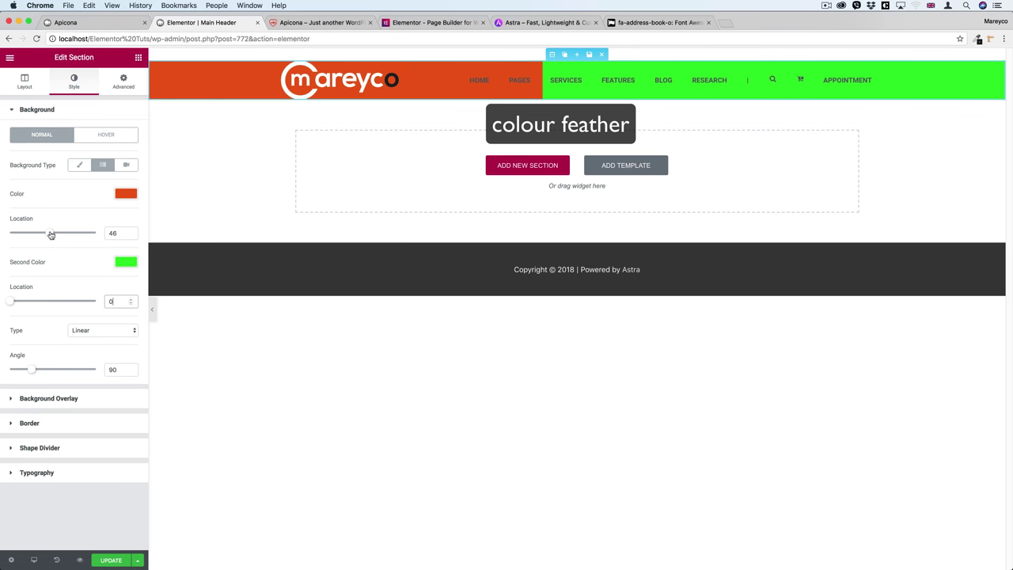
{"action": "left_click_drag", "start_coordinate": [51, 236], "coordinate": [43, 236]}
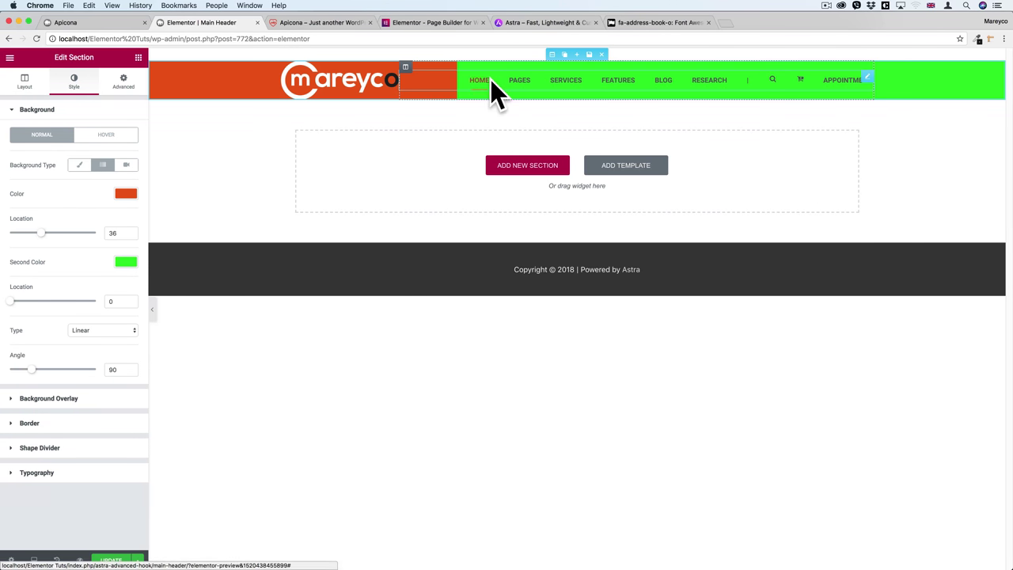
Set the section gradient's first color location to 33 and the nav menu's Space Between to 25
{"action": "left_click_drag", "start_coordinate": [43, 235], "coordinate": [40, 237]}
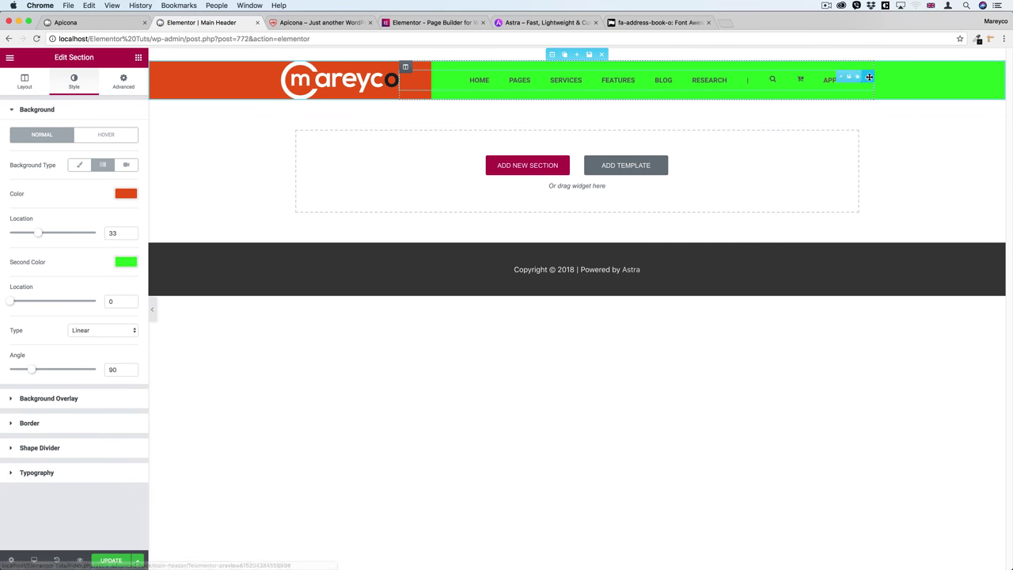
{"action": "left_click", "coordinate": [869, 77]}
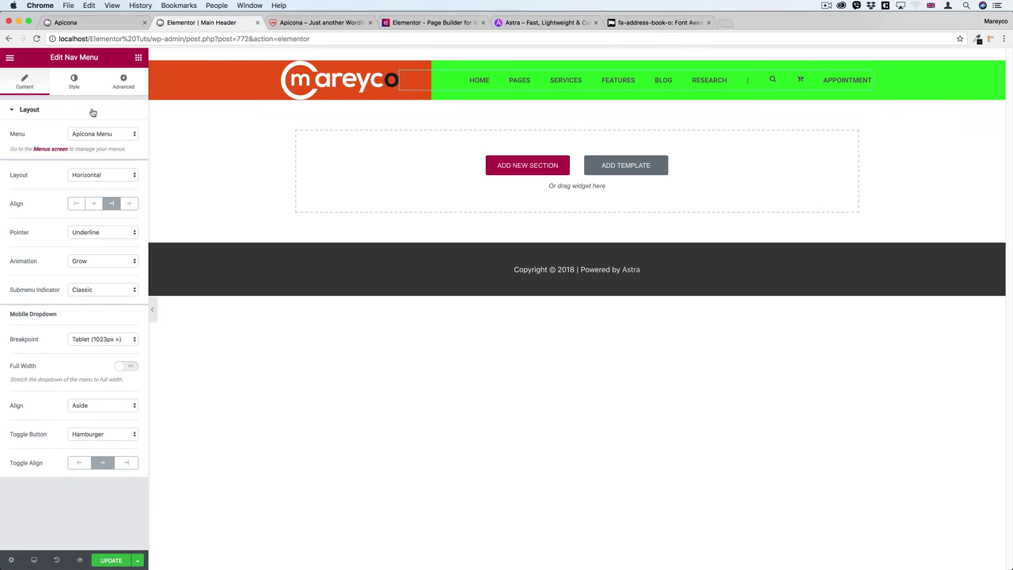
{"action": "left_click", "coordinate": [74, 81]}
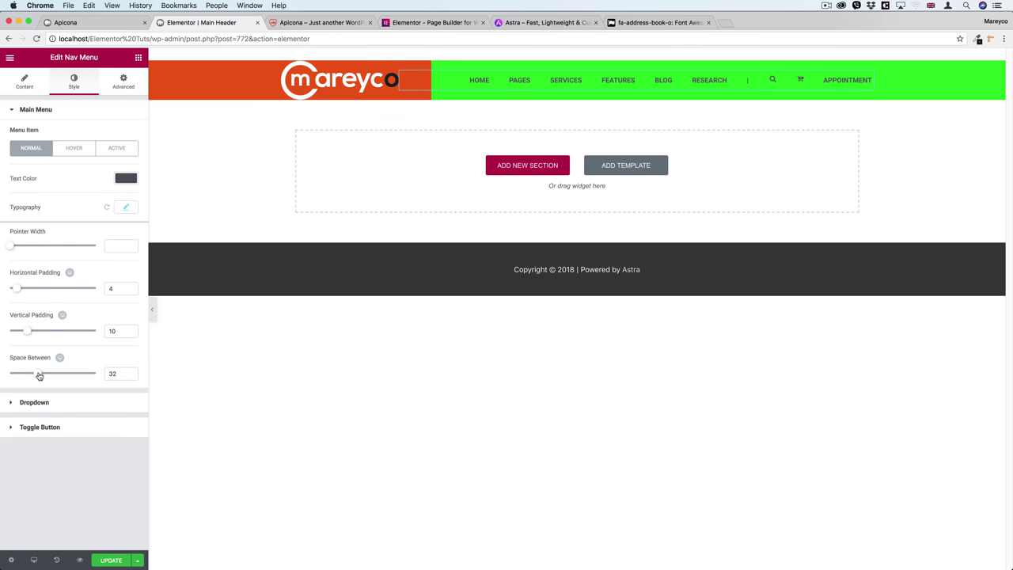
{"action": "left_click_drag", "start_coordinate": [39, 376], "coordinate": [34, 378]}
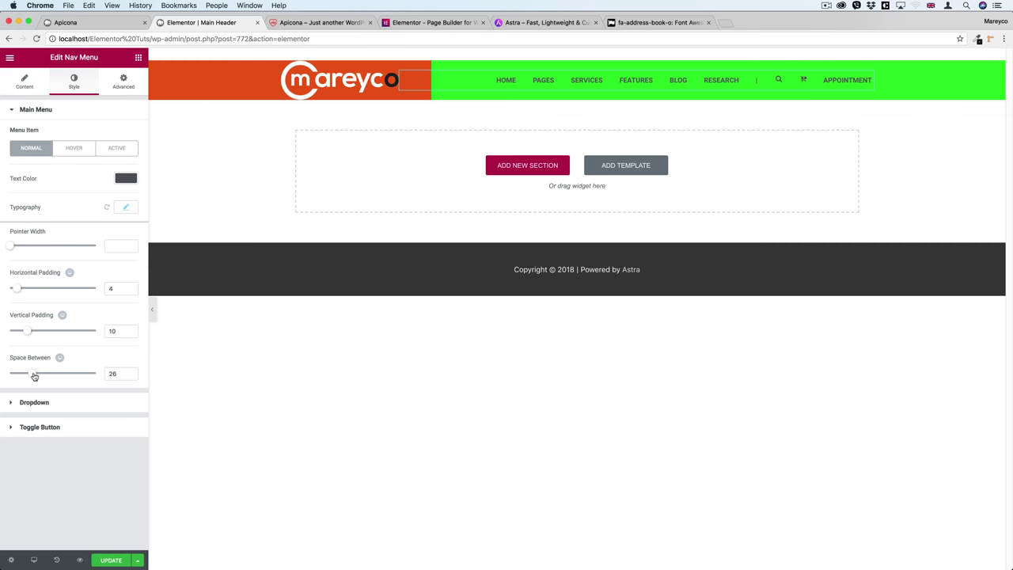
{"action": "left_click", "coordinate": [130, 377]}
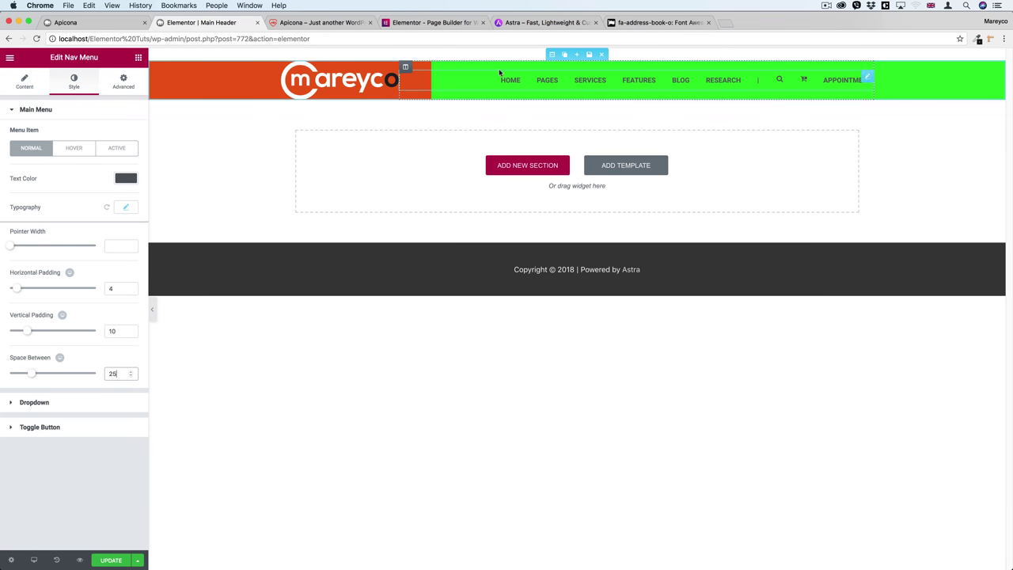
Change the header section gradient's second color to the white swatch (#ffffff) and update the header
{"action": "left_click", "coordinate": [552, 54]}
{"action": "left_click", "coordinate": [74, 81]}
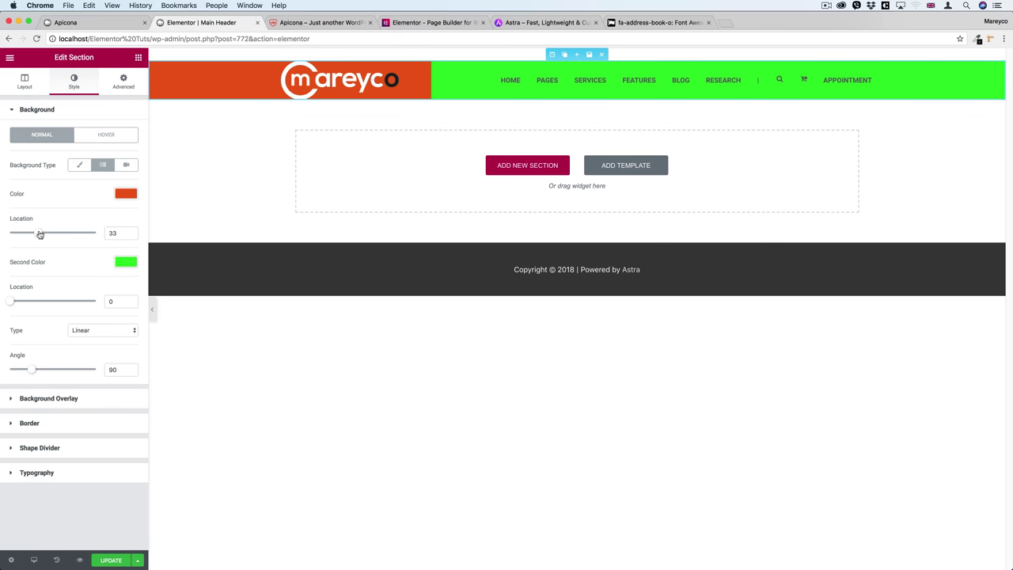
{"action": "left_click", "coordinate": [126, 261]}
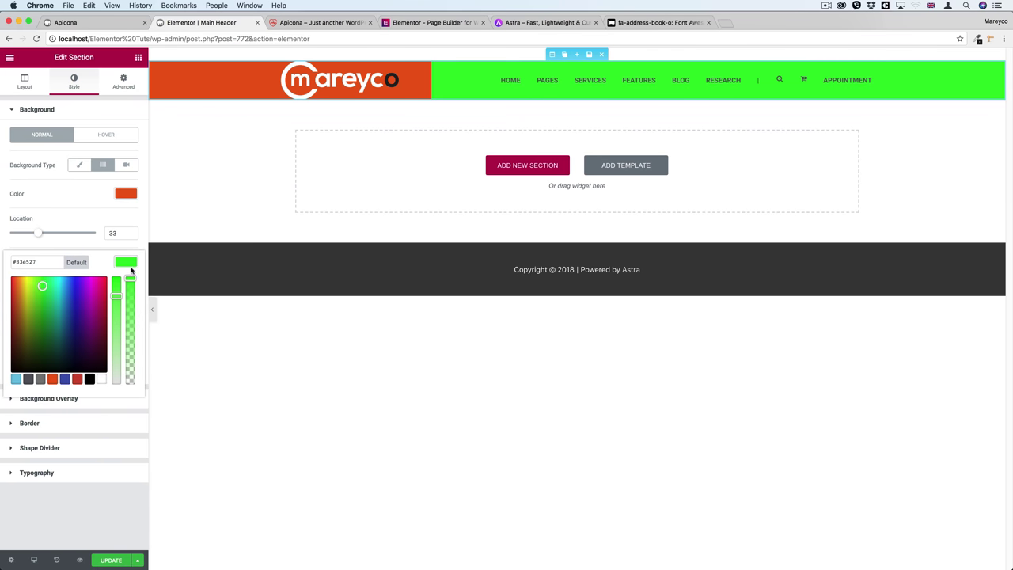
{"action": "left_click", "coordinate": [101, 380]}
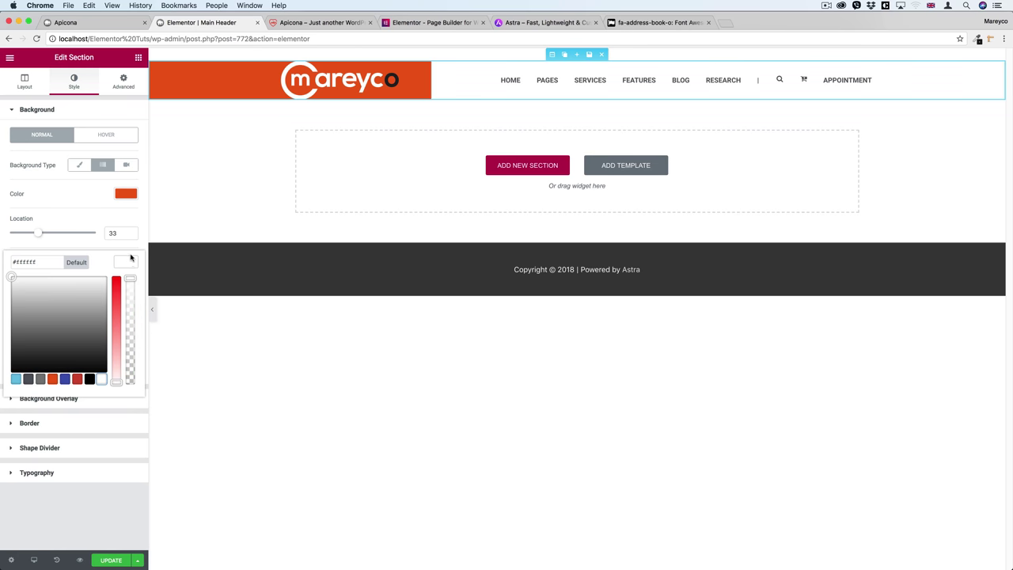
{"action": "left_click", "coordinate": [116, 561]}
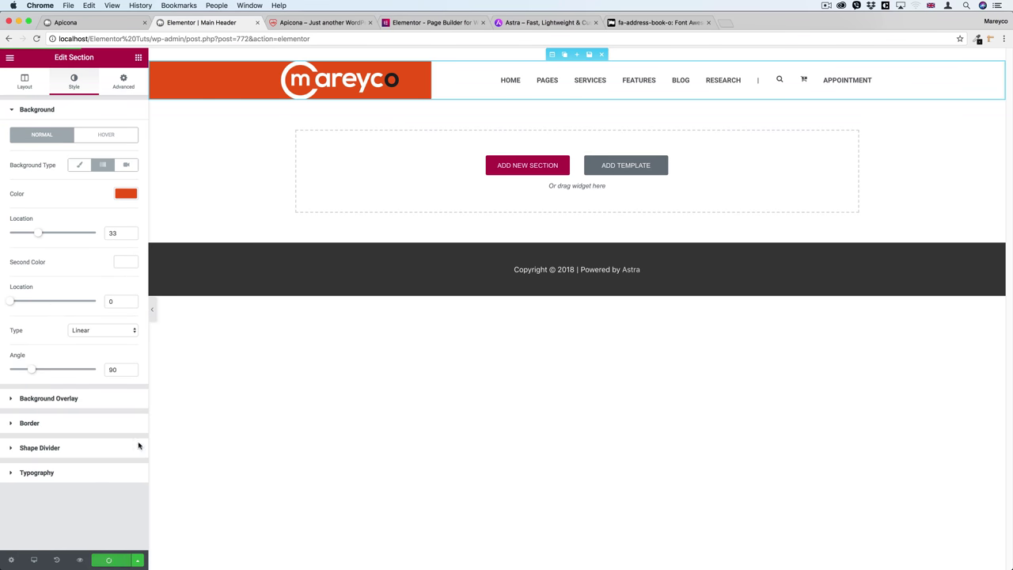
Reload the local Apicona page and check how the header looks at rest and while scrolling
{"action": "left_click", "coordinate": [98, 24]}
{"action": "left_click", "coordinate": [37, 38]}
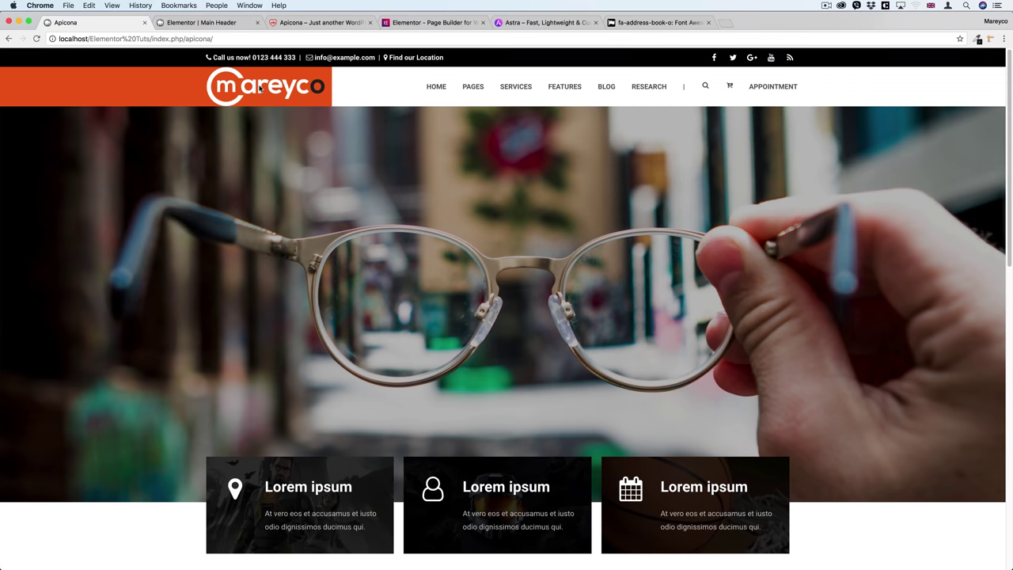
{"action": "scroll", "coordinate": [344, 170], "scroll_direction": "down", "scroll_amount": 2}
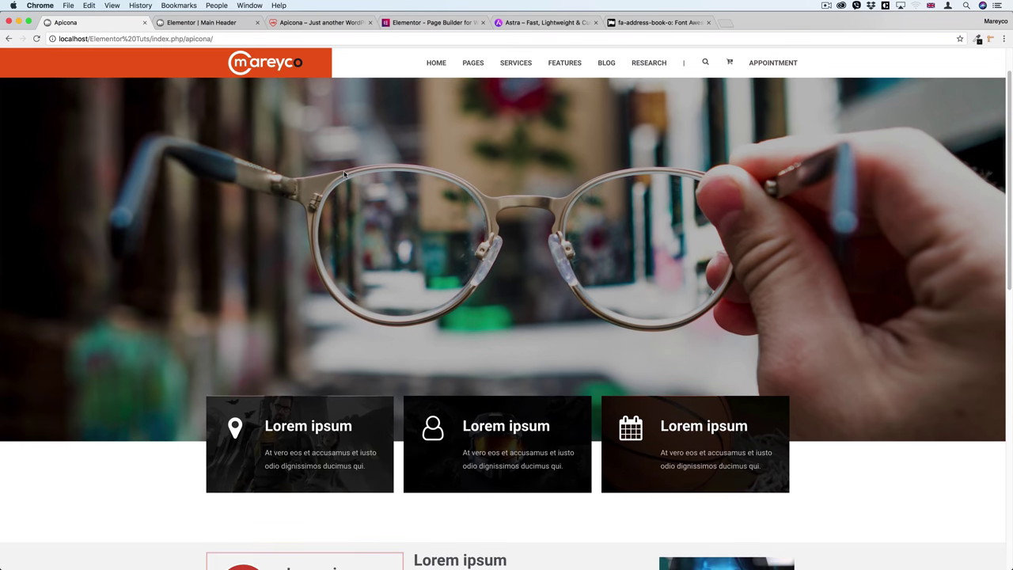
{"action": "scroll", "coordinate": [343, 174], "scroll_direction": "up", "scroll_amount": 2}
{"action": "scroll", "coordinate": [343, 177], "scroll_direction": "down", "scroll_amount": 5}
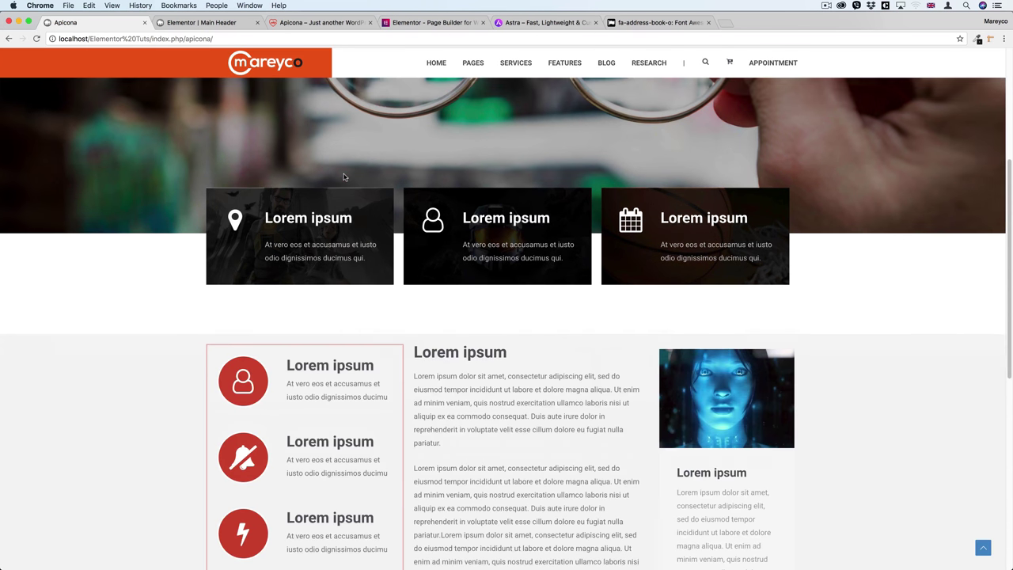
{"action": "scroll", "coordinate": [343, 177], "scroll_direction": "up", "scroll_amount": 5}
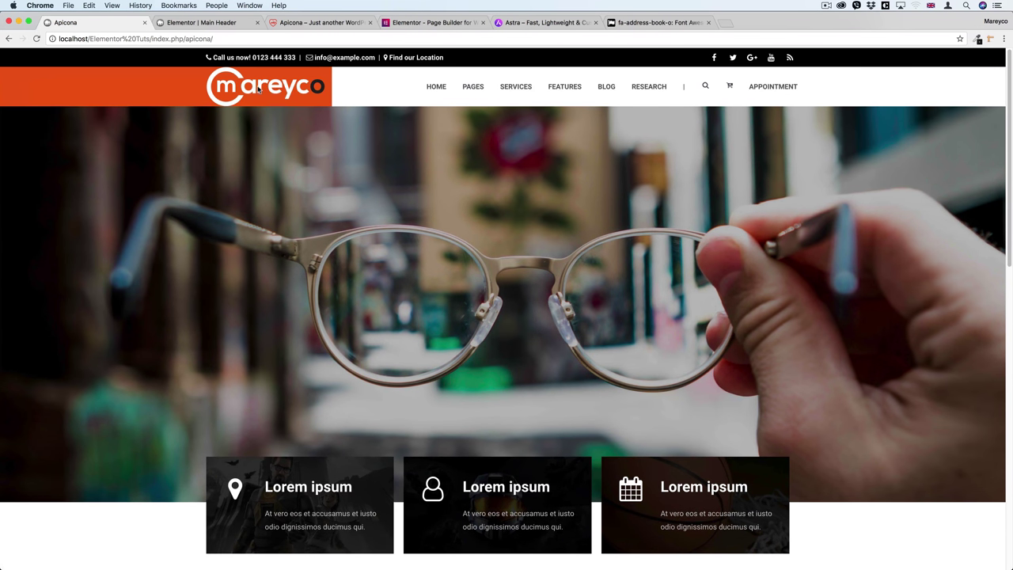
In the Main Header editor, reduce the logo image's size to 75%
{"action": "left_click", "coordinate": [229, 23]}
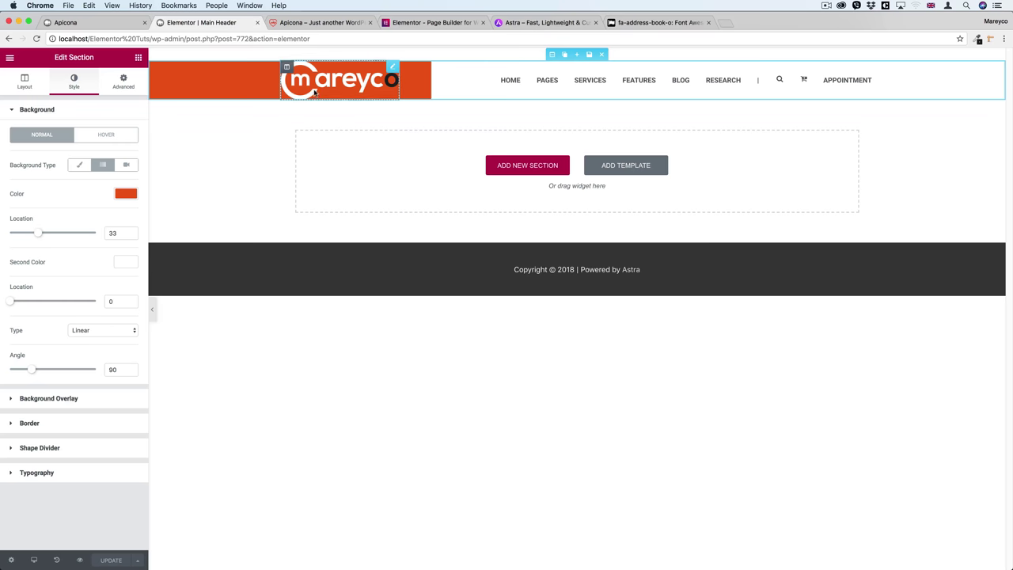
{"action": "left_click", "coordinate": [349, 79]}
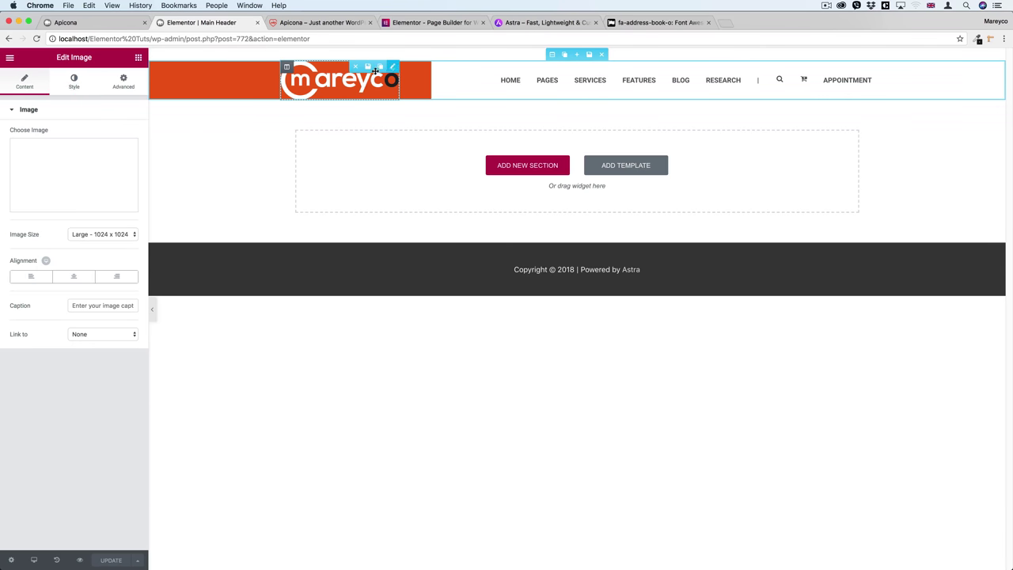
{"action": "left_click", "coordinate": [80, 85]}
{"action": "left_click_drag", "start_coordinate": [14, 151], "coordinate": [75, 147]}
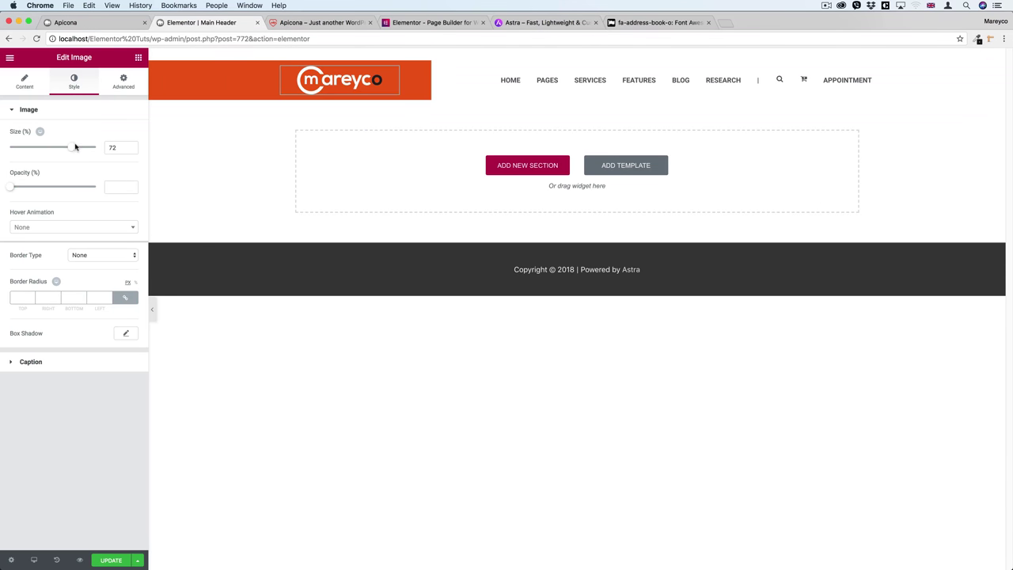
{"action": "left_click", "coordinate": [130, 145]}
{"action": "left_click", "coordinate": [131, 145]}
{"action": "left_click", "coordinate": [131, 144]}
{"action": "left_click", "coordinate": [131, 145]}
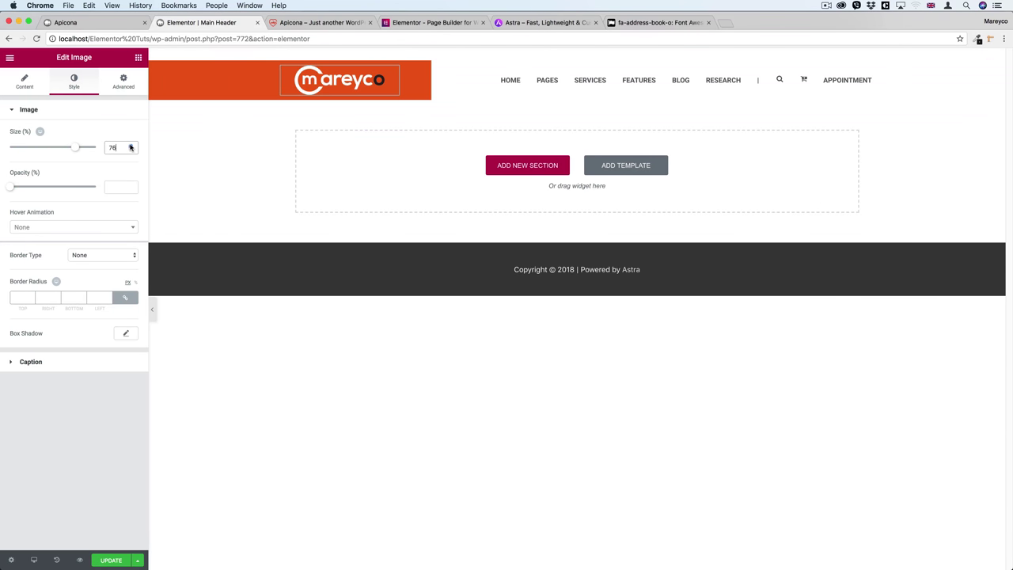
{"action": "left_click", "coordinate": [131, 150]}
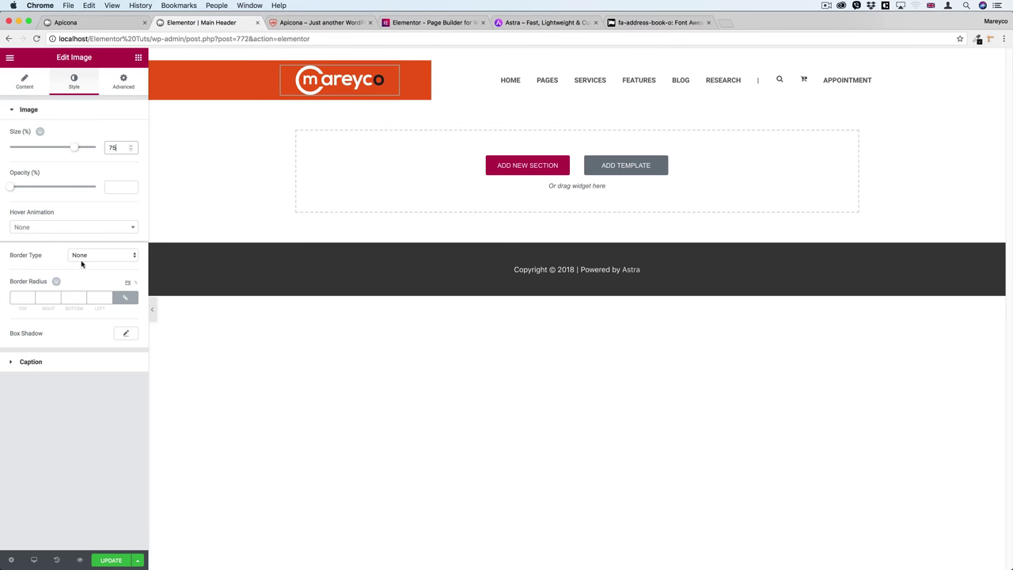
Align the logo image left and update the header, reloading the local Apicona page to check it
{"action": "left_click", "coordinate": [26, 89]}
{"action": "left_click", "coordinate": [30, 278]}
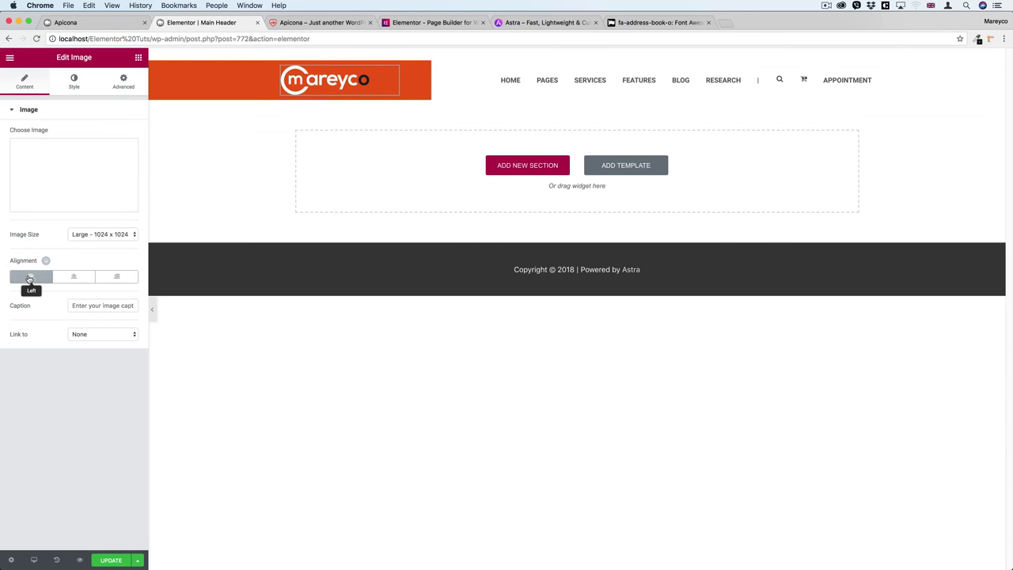
{"action": "left_click", "coordinate": [109, 561]}
{"action": "left_click", "coordinate": [108, 23]}
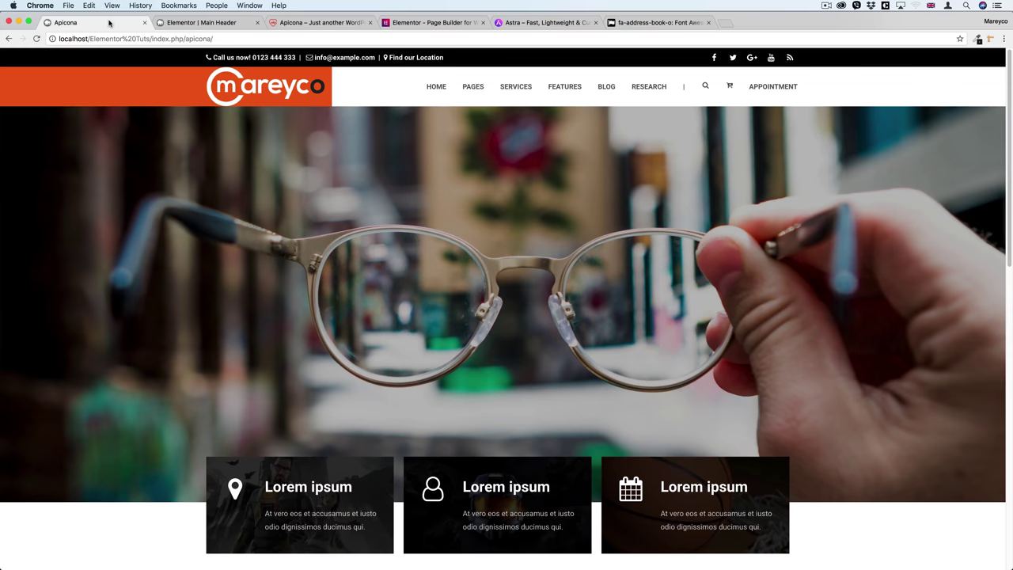
{"action": "key", "text": "super+r"}
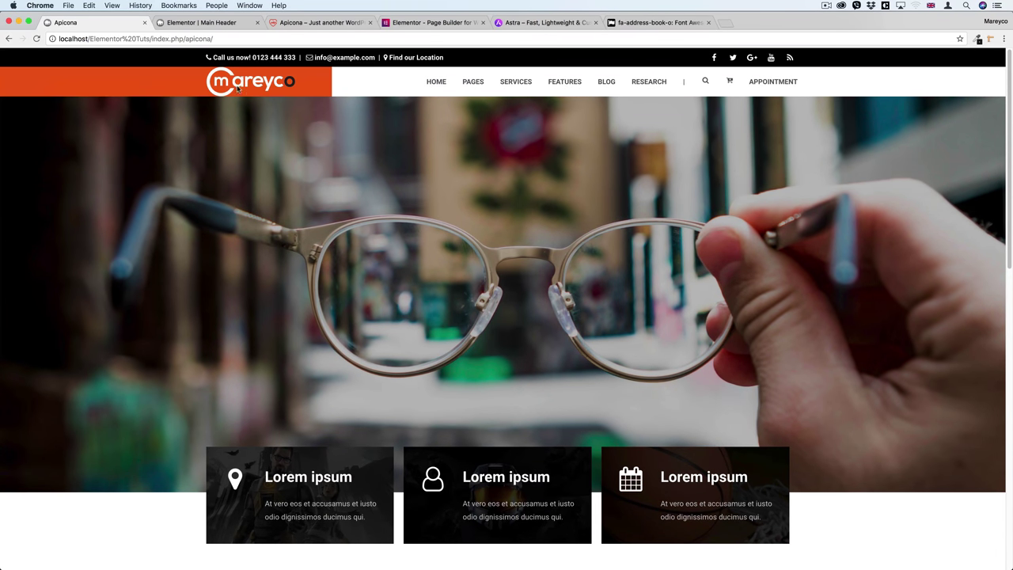
Unlink the logo column's padding, set its top and bottom values to 12 px, and update the header
{"action": "left_click", "coordinate": [216, 24]}
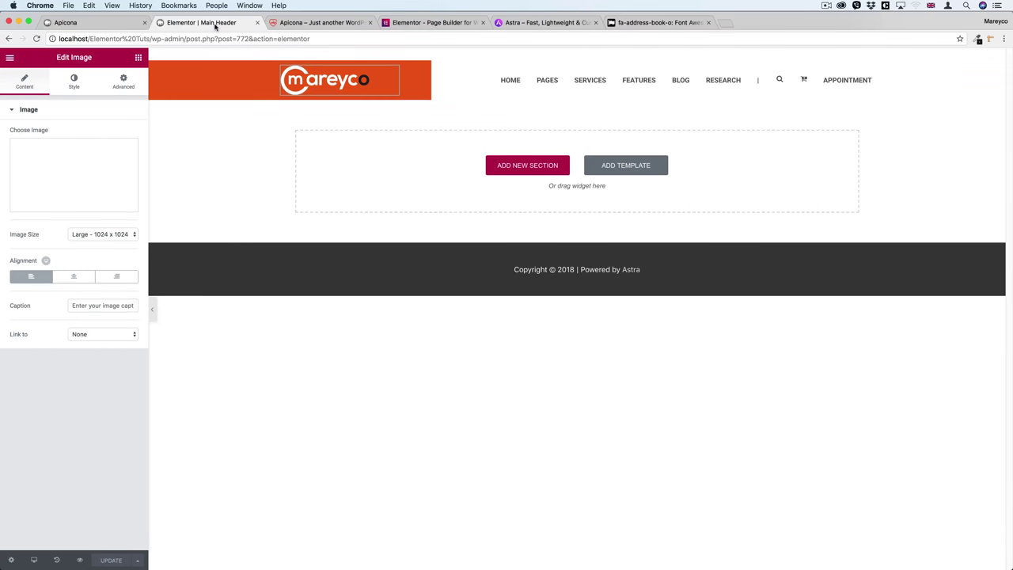
{"action": "left_click", "coordinate": [287, 67]}
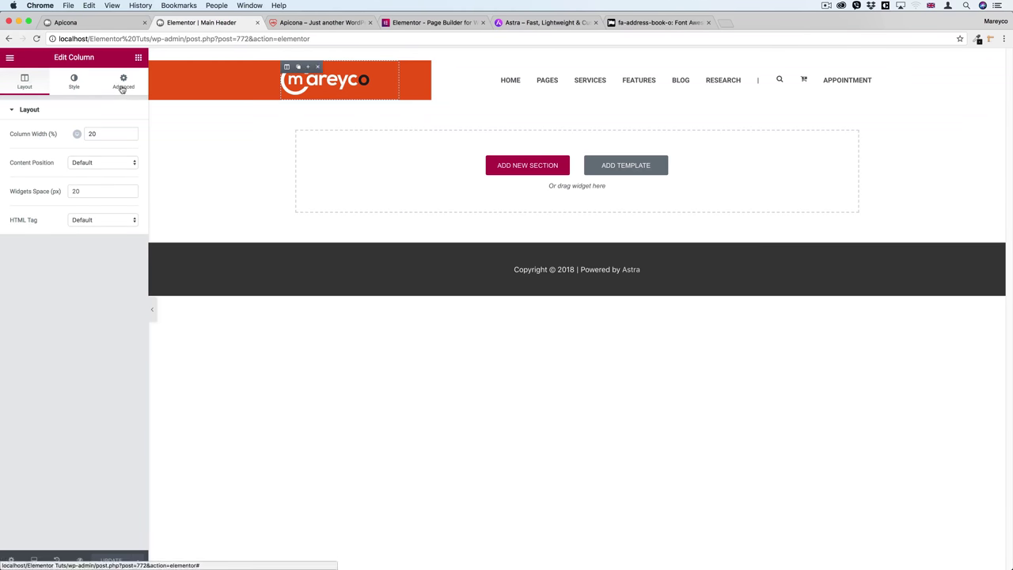
{"action": "left_click", "coordinate": [123, 82]}
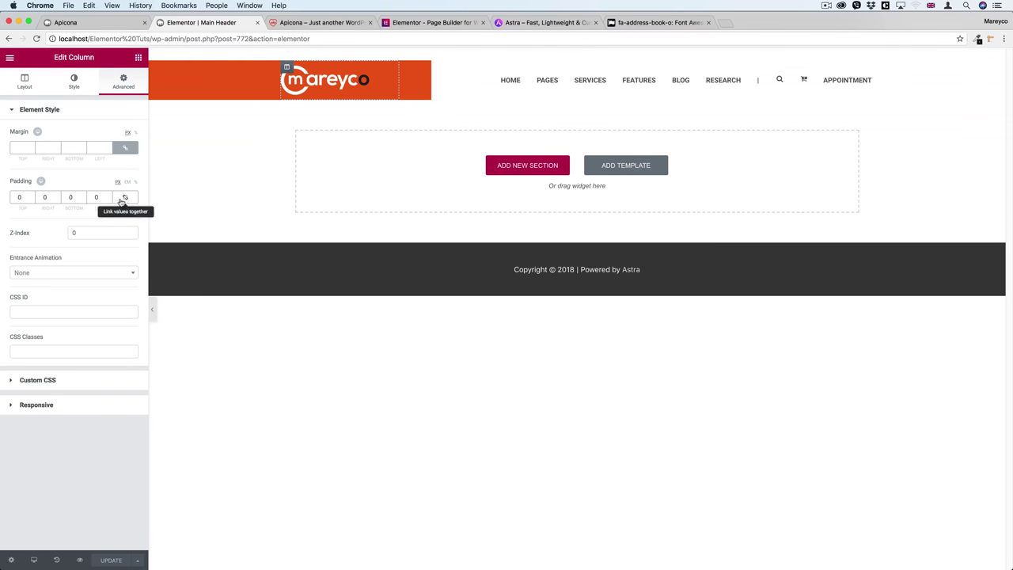
{"action": "left_click", "coordinate": [125, 198]}
{"action": "left_click", "coordinate": [70, 197]}
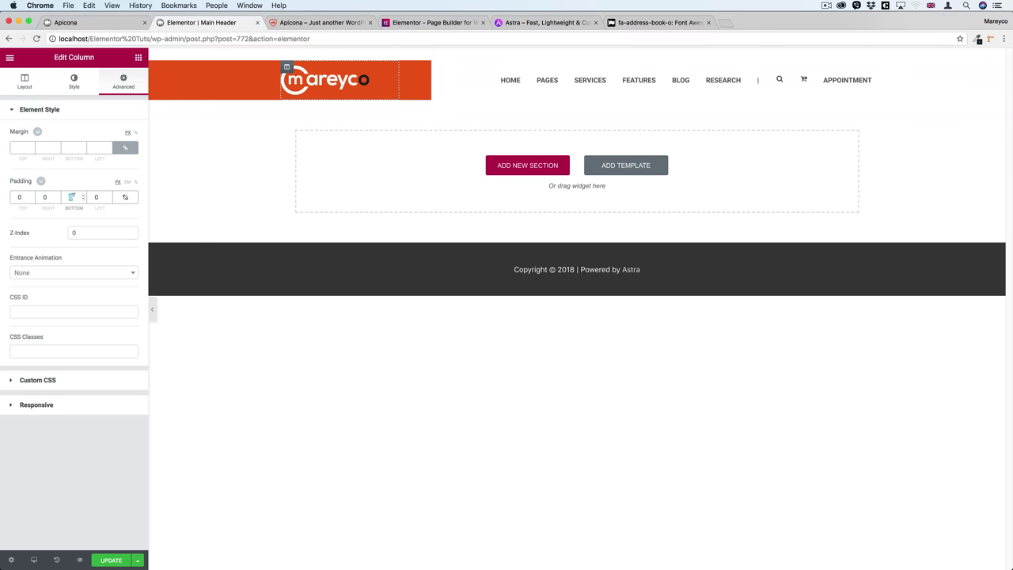
{"action": "type", "text": "10"}
{"action": "left_click", "coordinate": [19, 197]}
{"action": "type", "text": "10"}
{"action": "key", "text": "Up"}
{"action": "key", "text": "Up"}
{"action": "left_click", "coordinate": [70, 196]}
{"action": "key", "text": "Up"}
{"action": "key", "text": "Up"}
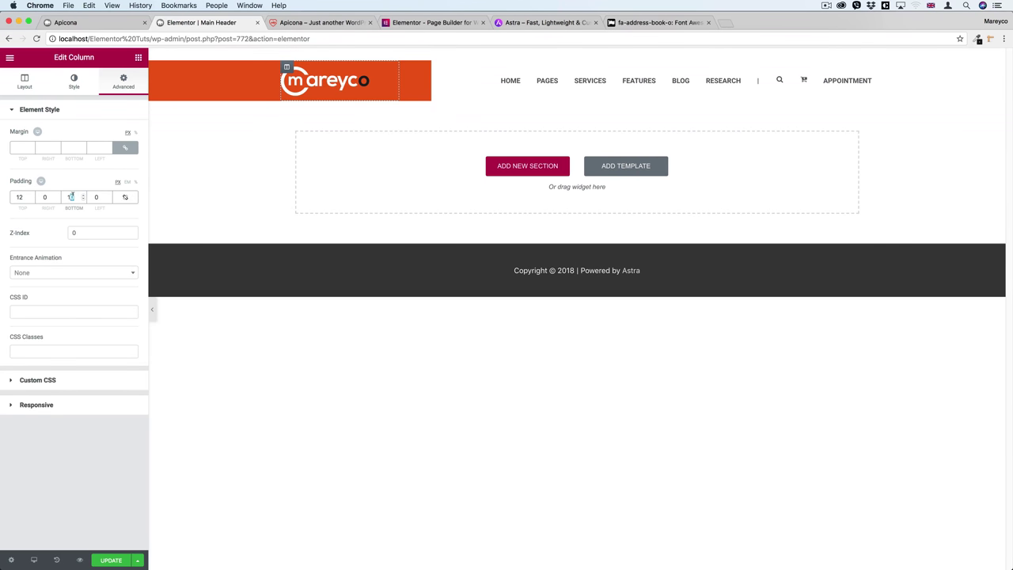
{"action": "left_click", "coordinate": [110, 560]}
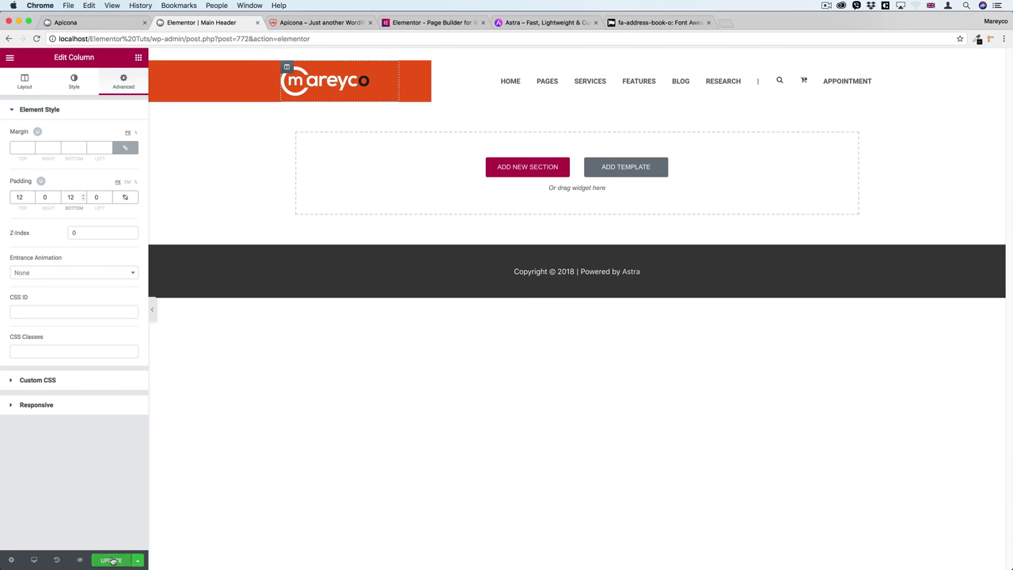
Reload the local Apicona page and compare its header height with the original Apicona demo
{"action": "left_click", "coordinate": [125, 22]}
{"action": "key", "text": "super+r"}
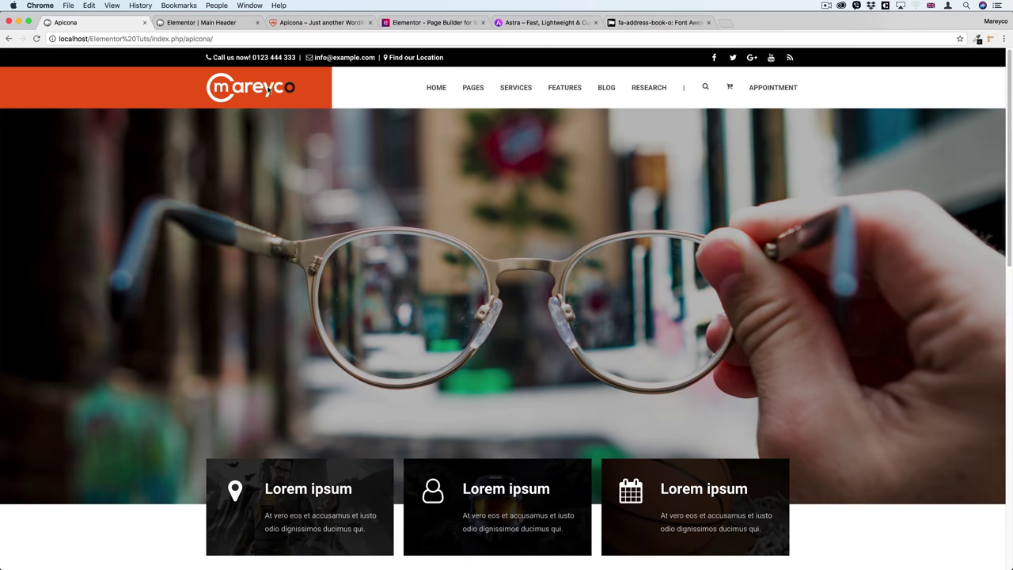
{"action": "left_click", "coordinate": [321, 23]}
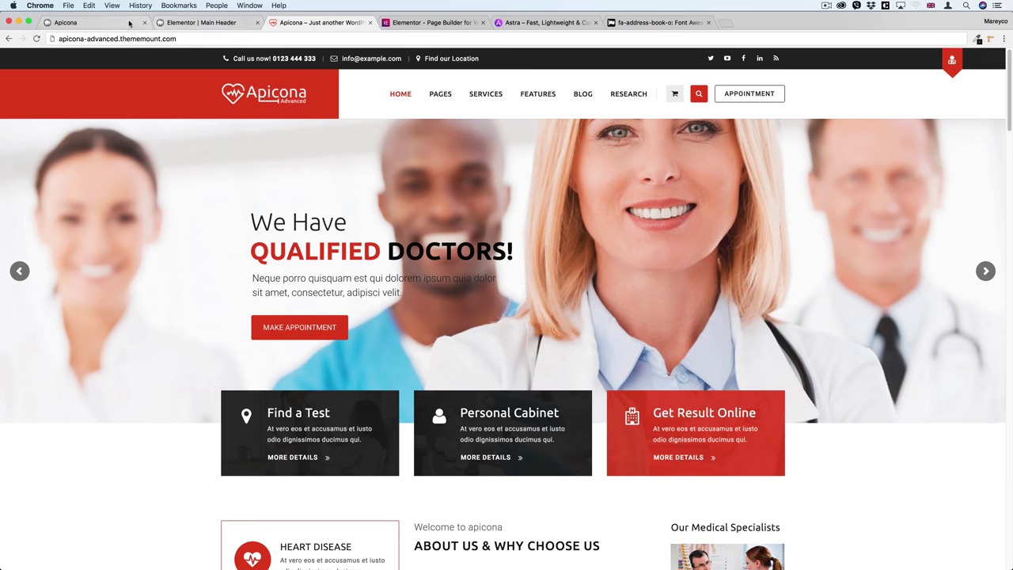
{"action": "left_click", "coordinate": [95, 22]}
Back in the Main Header editor, set the logo column's top and bottom padding to 15 px
{"action": "left_click", "coordinate": [230, 23]}
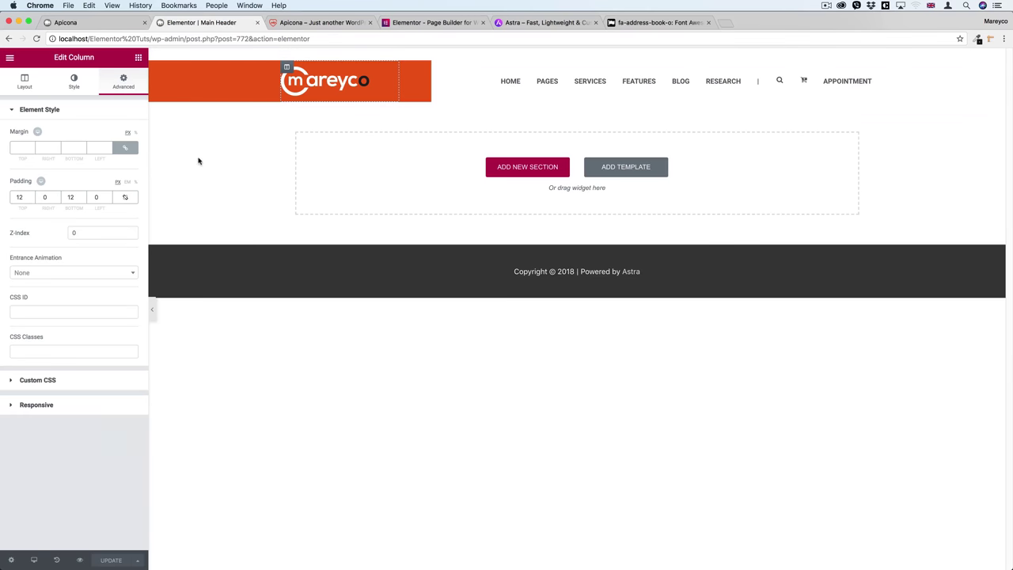
{"action": "double_click", "coordinate": [71, 196]}
{"action": "type", "text": "15"}
{"action": "double_click", "coordinate": [20, 196]}
{"action": "type", "text": "15"}
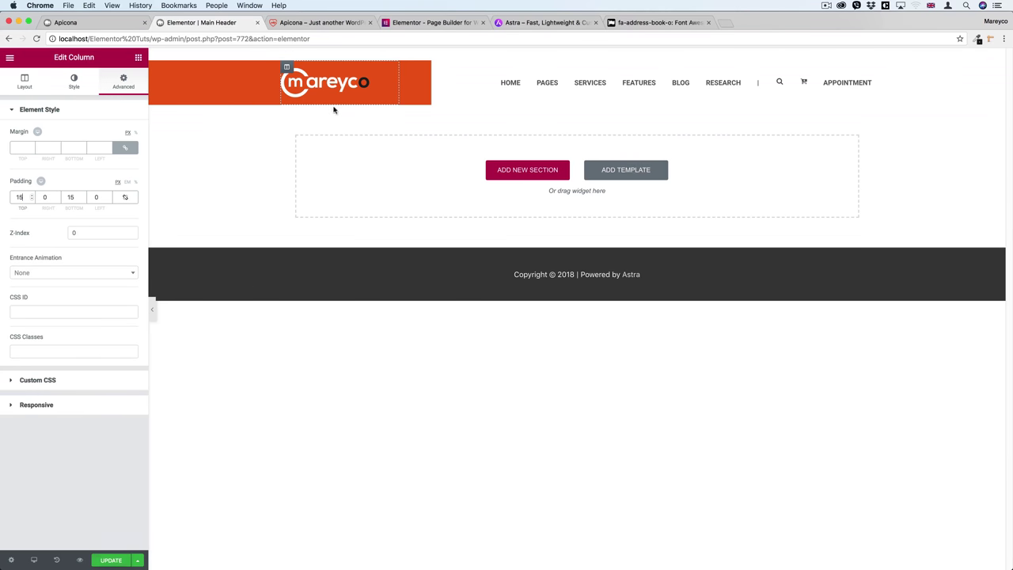
Unlink the logo image's own padding, set its top and bottom values to 5 px, and update the header
{"action": "left_click", "coordinate": [392, 74]}
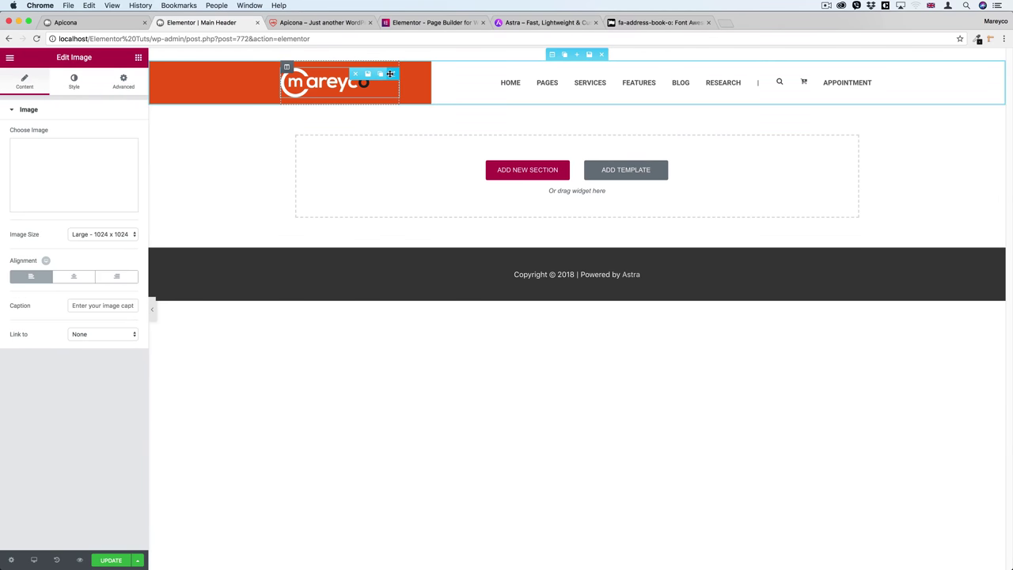
{"action": "left_click", "coordinate": [123, 81]}
{"action": "left_click", "coordinate": [124, 199]}
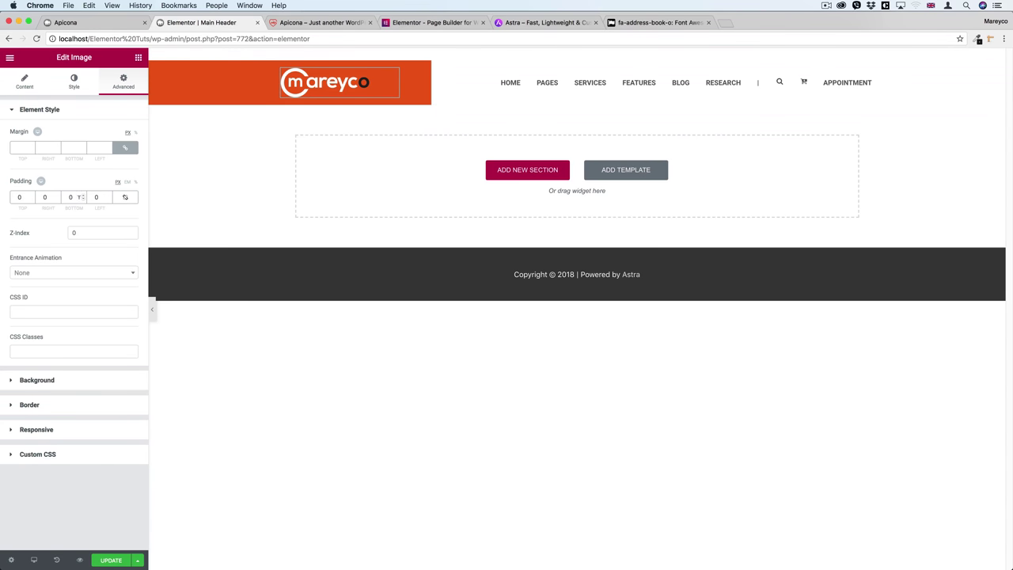
{"action": "left_click", "coordinate": [70, 196]}
{"action": "type", "text": "5"}
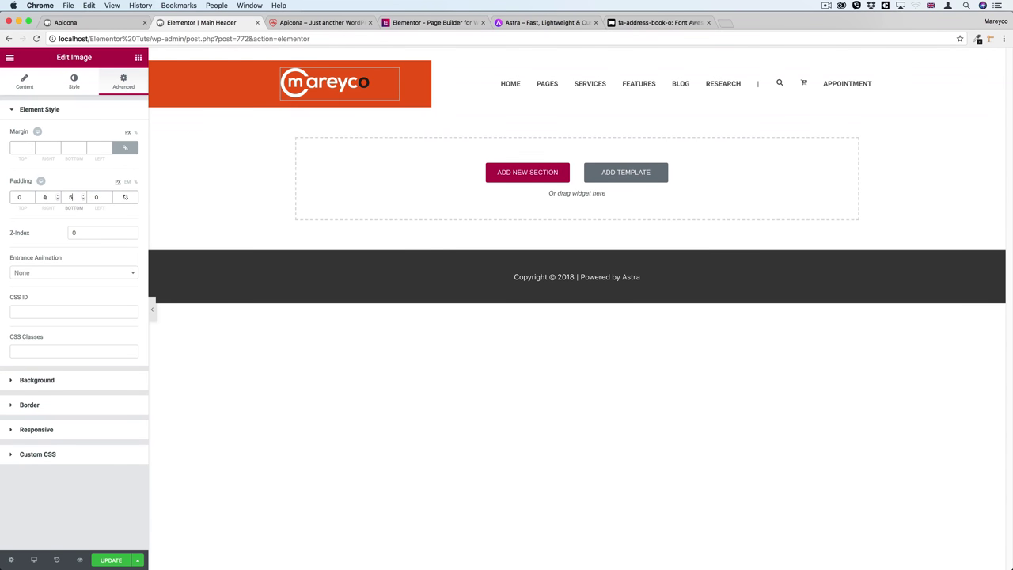
{"action": "double_click", "coordinate": [20, 196]}
{"action": "type", "text": "5"}
{"action": "left_click", "coordinate": [114, 560]}
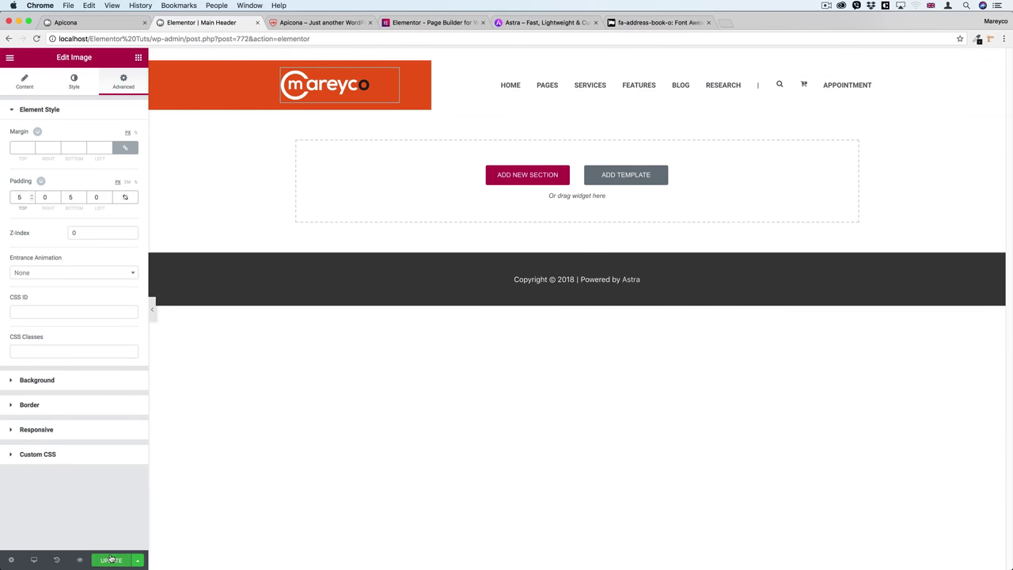
Reload the local Apicona page, check its header while scrolling, and compare it with the original Apicona demo
{"action": "left_click", "coordinate": [103, 23]}
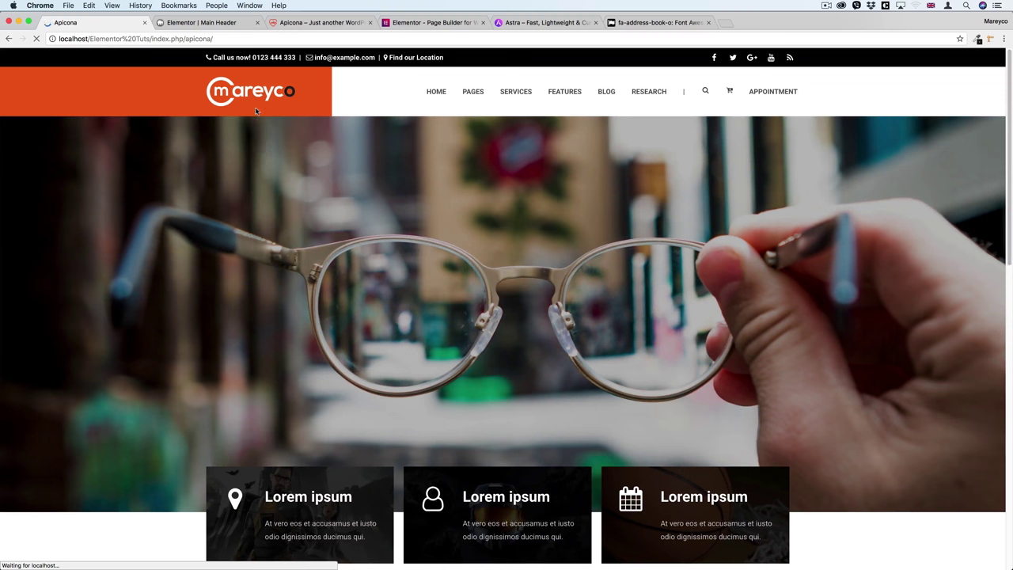
{"action": "scroll", "coordinate": [342, 144], "scroll_direction": "down", "scroll_amount": 3}
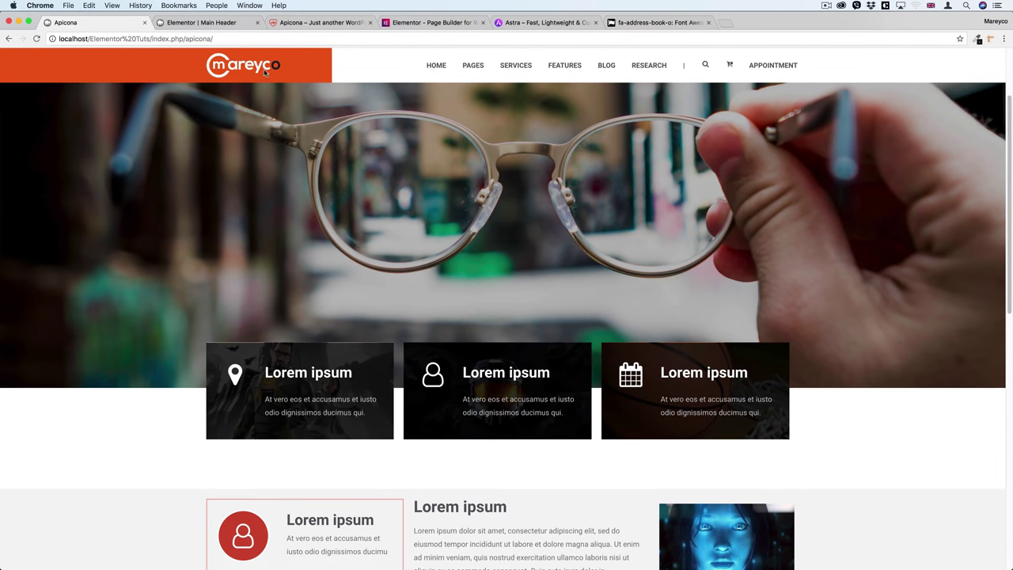
{"action": "scroll", "coordinate": [397, 180], "scroll_direction": "up", "scroll_amount": 3}
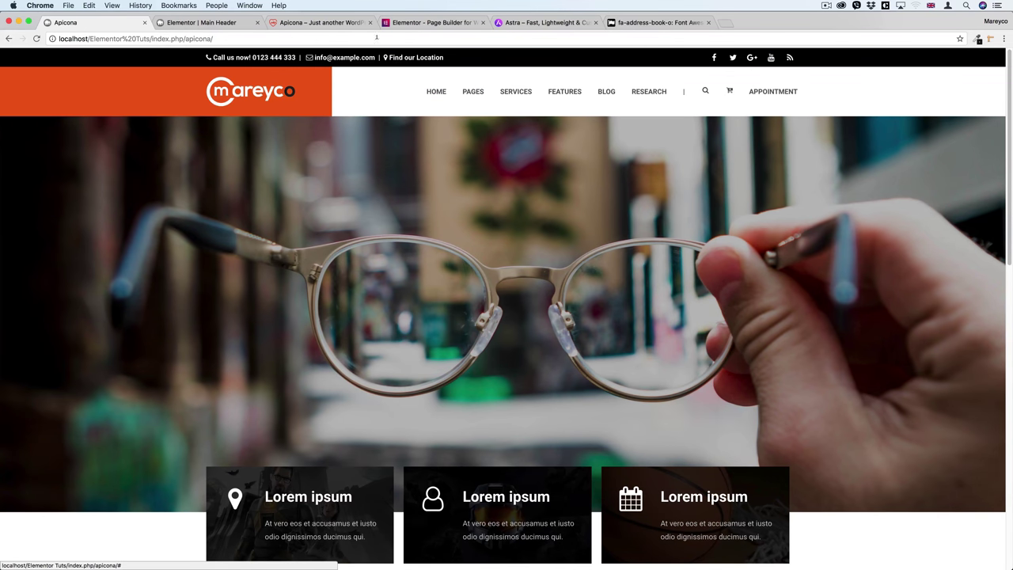
{"action": "left_click", "coordinate": [318, 22]}
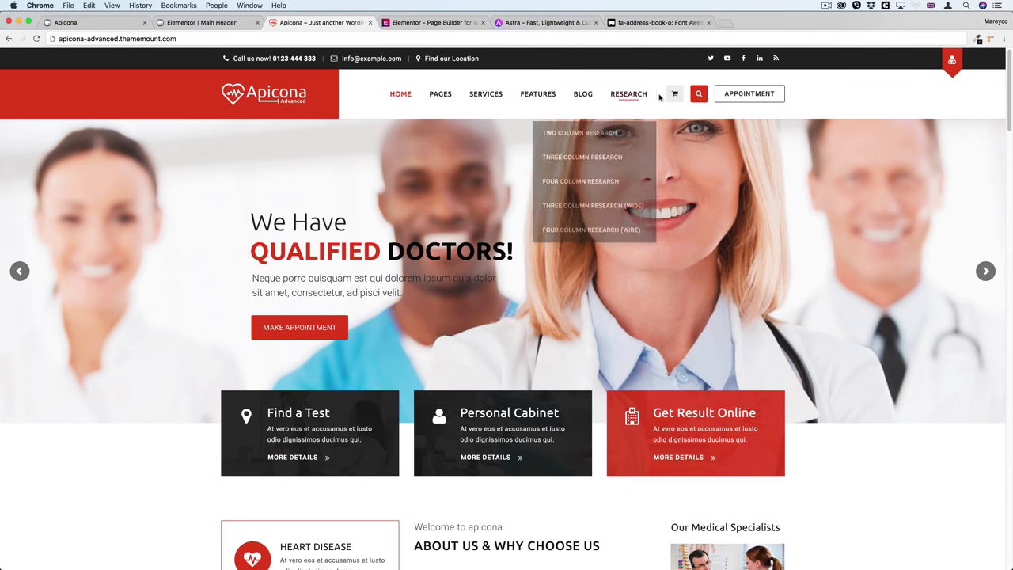
{"action": "left_click", "coordinate": [87, 22]}
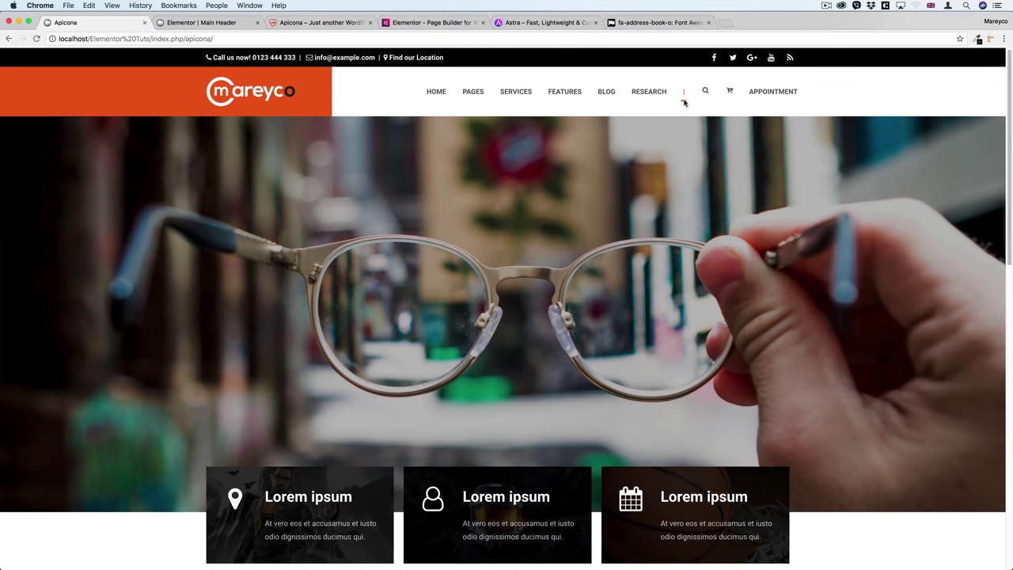
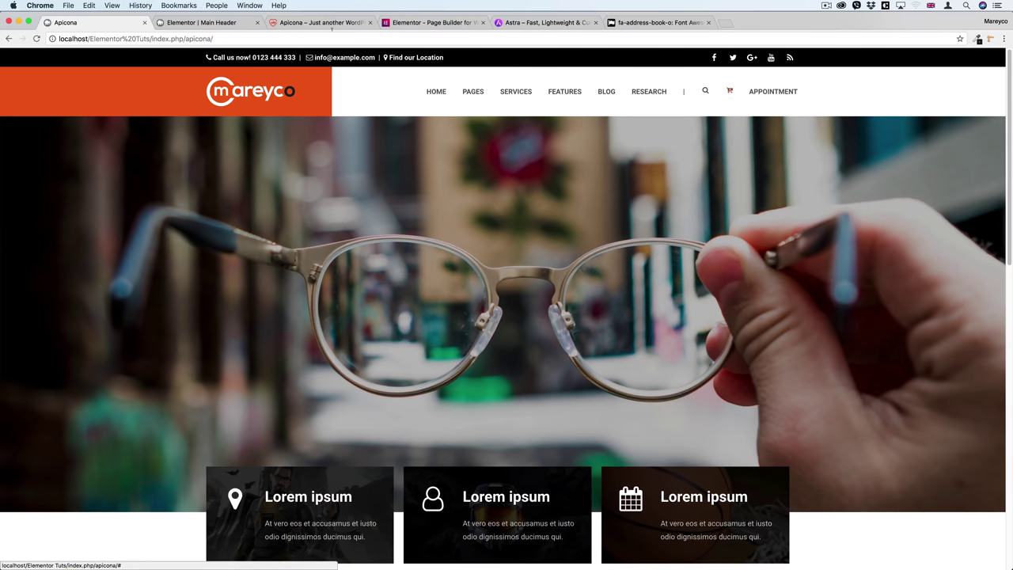
Compare the demo's header with the local one again and scroll the local page to check its sticky, shrinking behaviour
{"action": "left_click", "coordinate": [321, 22]}
{"action": "key", "text": "super+1"}
{"action": "scroll", "coordinate": [484, 156], "scroll_direction": "down", "scroll_amount": 3}
{"action": "scroll", "coordinate": [481, 162], "scroll_direction": "down", "scroll_amount": 5}
{"action": "scroll", "coordinate": [478, 163], "scroll_direction": "up", "scroll_amount": 10}
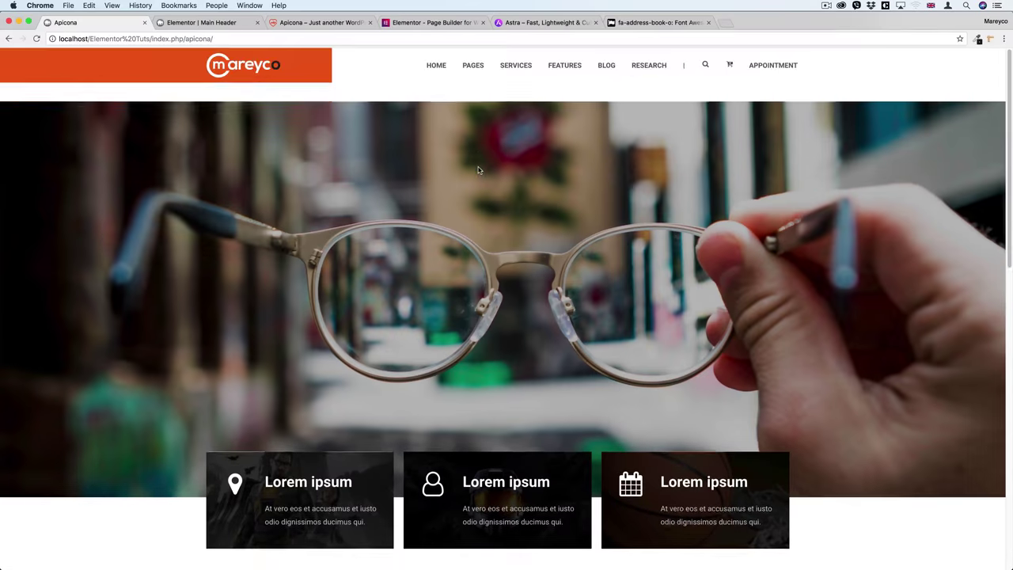
{"action": "scroll", "coordinate": [478, 166], "scroll_direction": "down", "scroll_amount": 4}
{"action": "scroll", "coordinate": [478, 162], "scroll_direction": "up", "scroll_amount": 5}
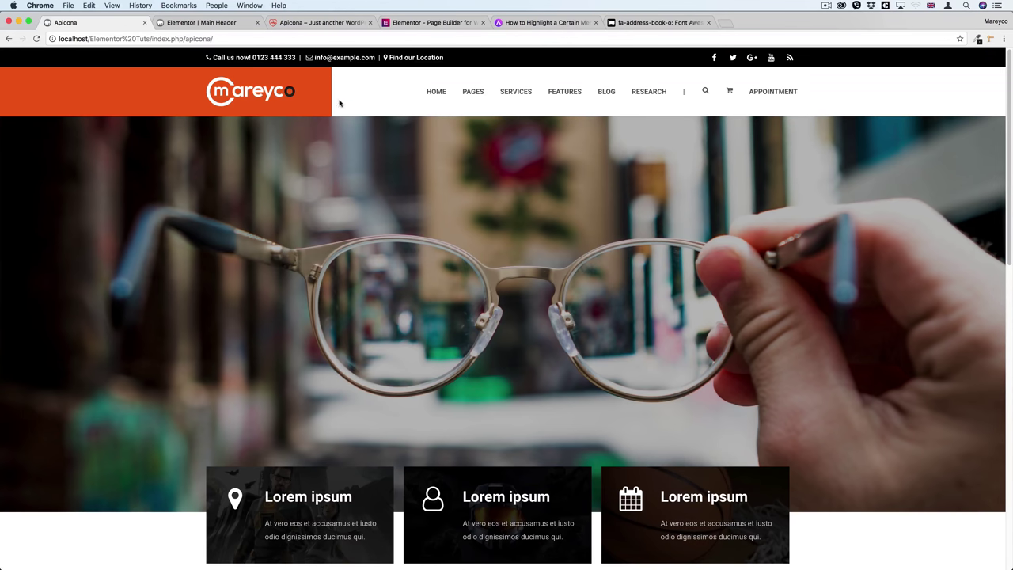
In the Main Header section's gradient, set the first colour's location to 35 and the angle to 90, update, and reload the local page
{"action": "left_click", "coordinate": [229, 23]}
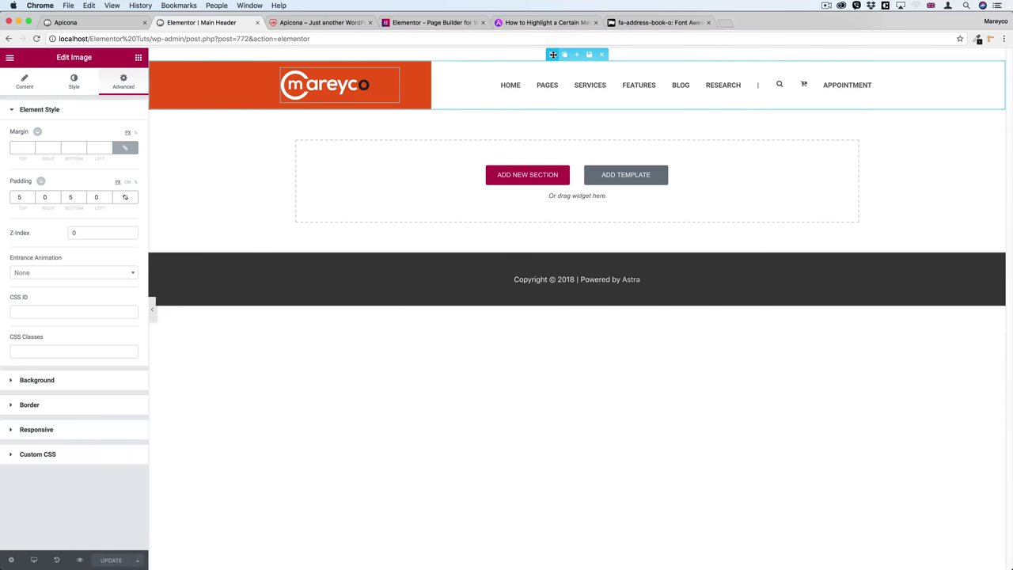
{"action": "left_click", "coordinate": [551, 54]}
{"action": "left_click", "coordinate": [75, 84]}
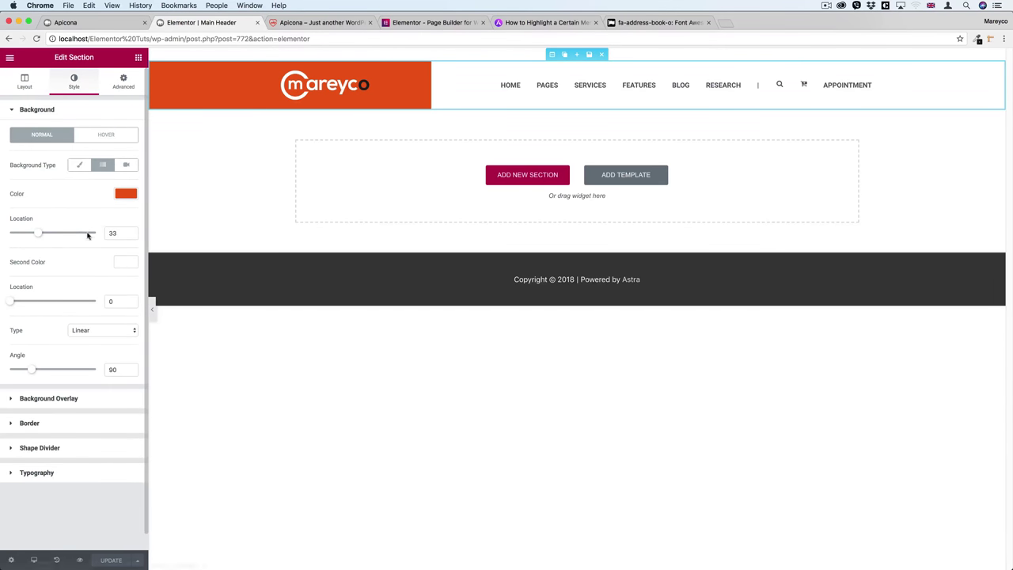
{"action": "left_click_drag", "start_coordinate": [40, 234], "coordinate": [41, 234]}
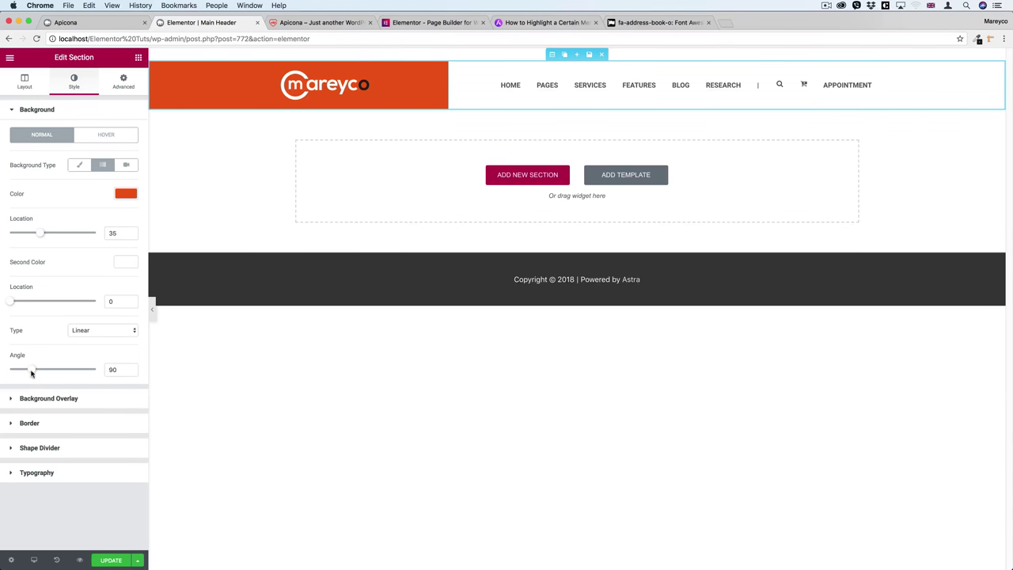
{"action": "mouse_move", "coordinate": [33, 372]}
{"action": "left_mouse_down"}
{"action": "mouse_move", "coordinate": [45, 370]}
{"action": "mouse_move", "coordinate": [21, 369]}
{"action": "mouse_move", "coordinate": [49, 367]}
{"action": "mouse_move", "coordinate": [34, 360]}
{"action": "mouse_move", "coordinate": [33, 369]}
{"action": "left_mouse_up"}
{"action": "double_click", "coordinate": [116, 369]}
{"action": "type", "text": "90"}
{"action": "left_click", "coordinate": [111, 23]}
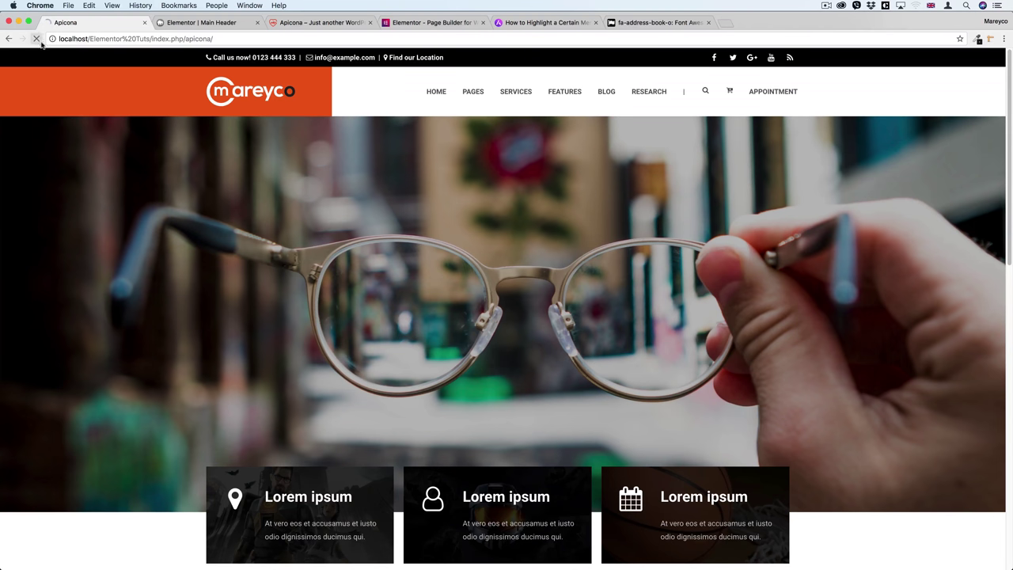
{"action": "left_click", "coordinate": [37, 38]}
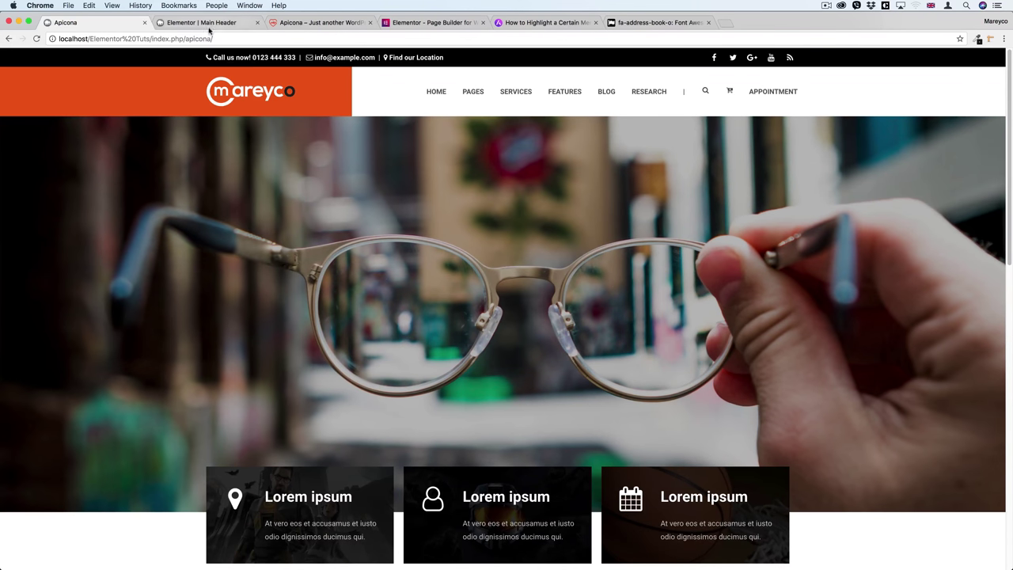
Exit the Main Header editor to the WordPress dashboard and open the site customiser's Additional CSS
{"action": "left_click", "coordinate": [207, 23]}
{"action": "left_click", "coordinate": [10, 59]}
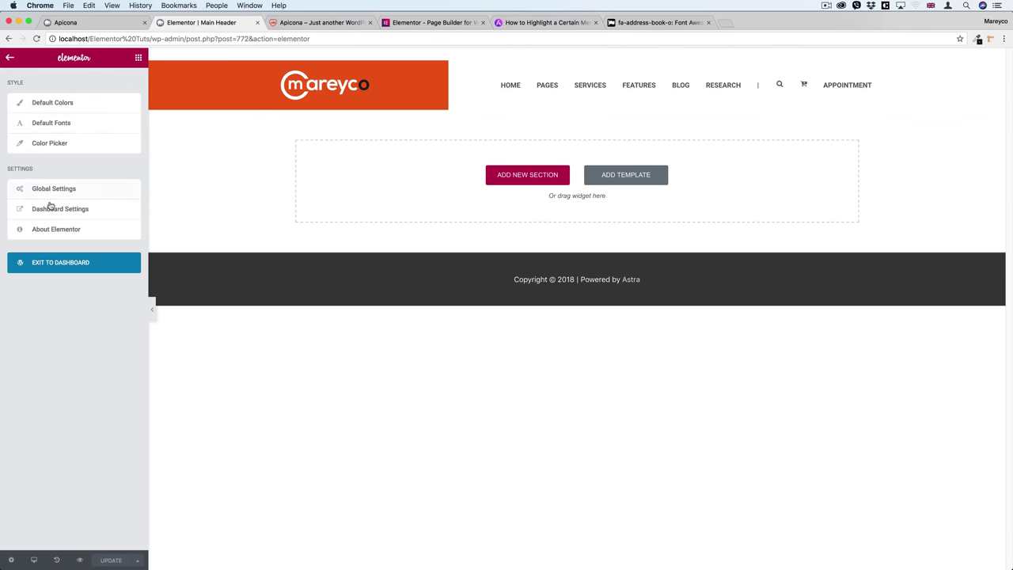
{"action": "left_click", "coordinate": [57, 265]}
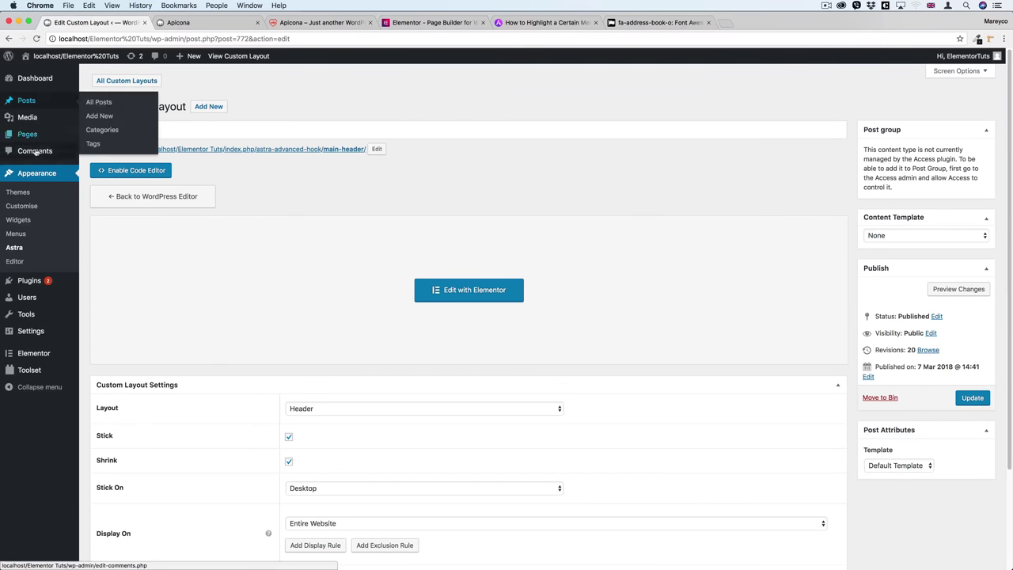
{"action": "left_click", "coordinate": [23, 207]}
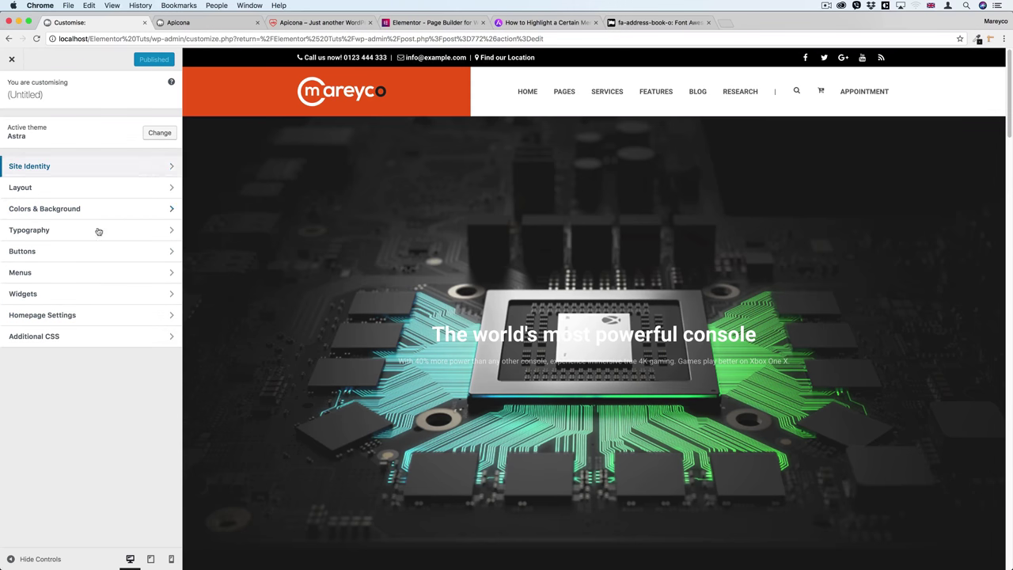
{"action": "left_click", "coordinate": [65, 337]}
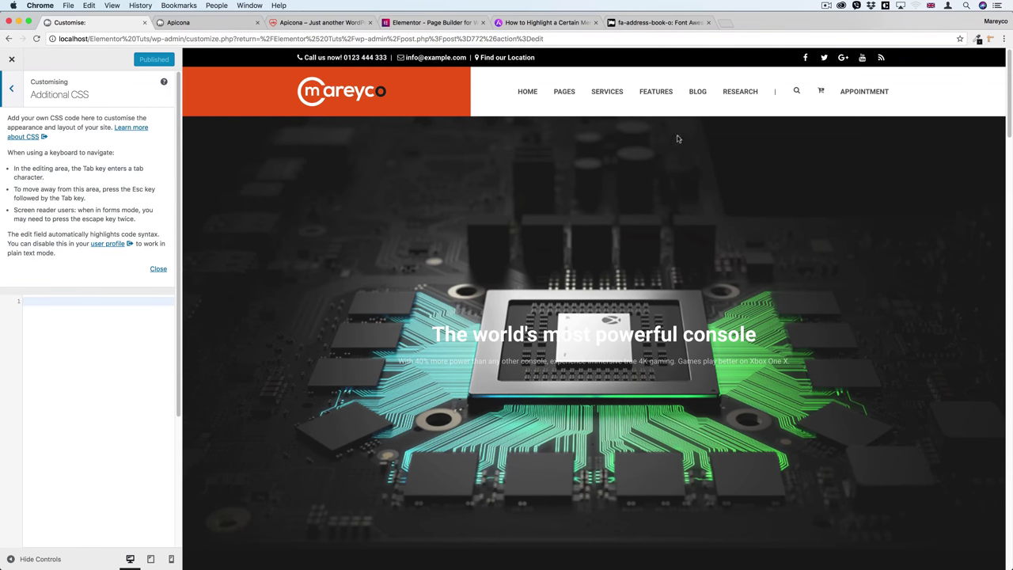
Add the CSS rule "li.noPointer a{ pointer-events: none; }" and publish it
{"action": "left_click", "coordinate": [34, 304]}
{"action": "type", "text": "li.noPointer a{   pointer-events: none; }"}
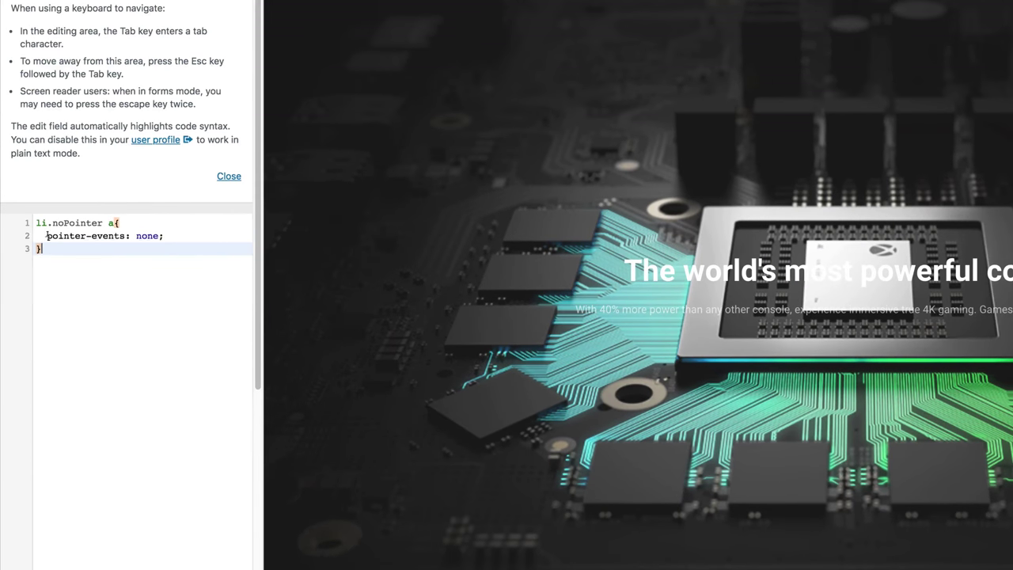
{"action": "left_click_drag", "start_coordinate": [46, 235], "coordinate": [161, 235]}
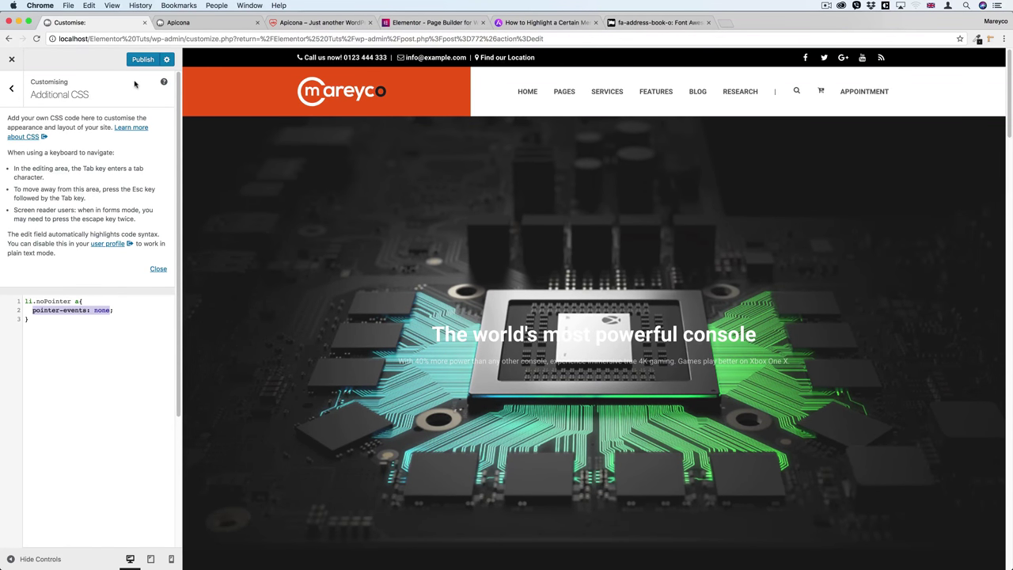
{"action": "left_click", "coordinate": [142, 60]}
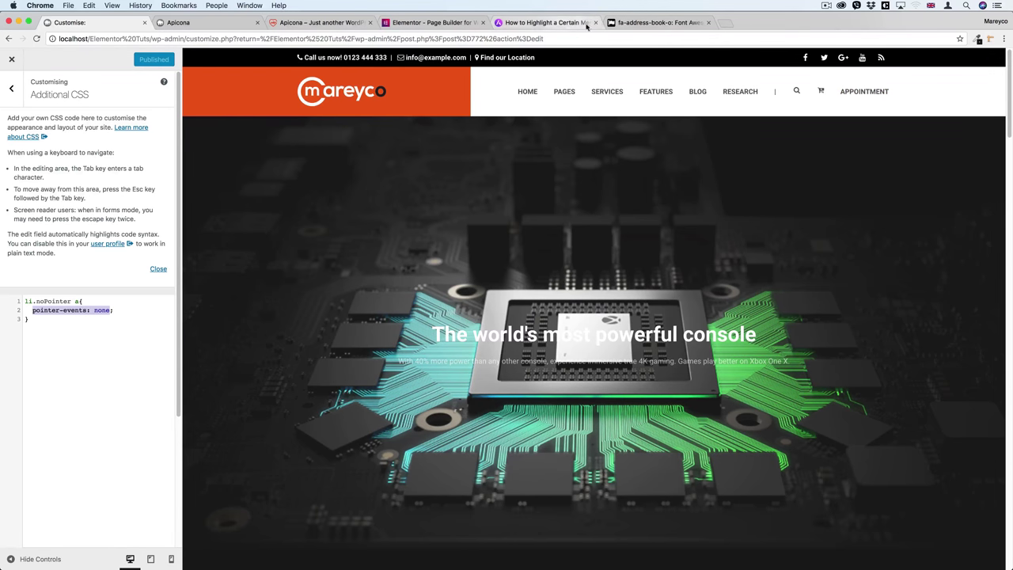
Read Astra's "How to Highlight a Certain Menu Item?" article and examine the outlined-button CSS and its menu-item-highlight class name
{"action": "left_click", "coordinate": [548, 22]}
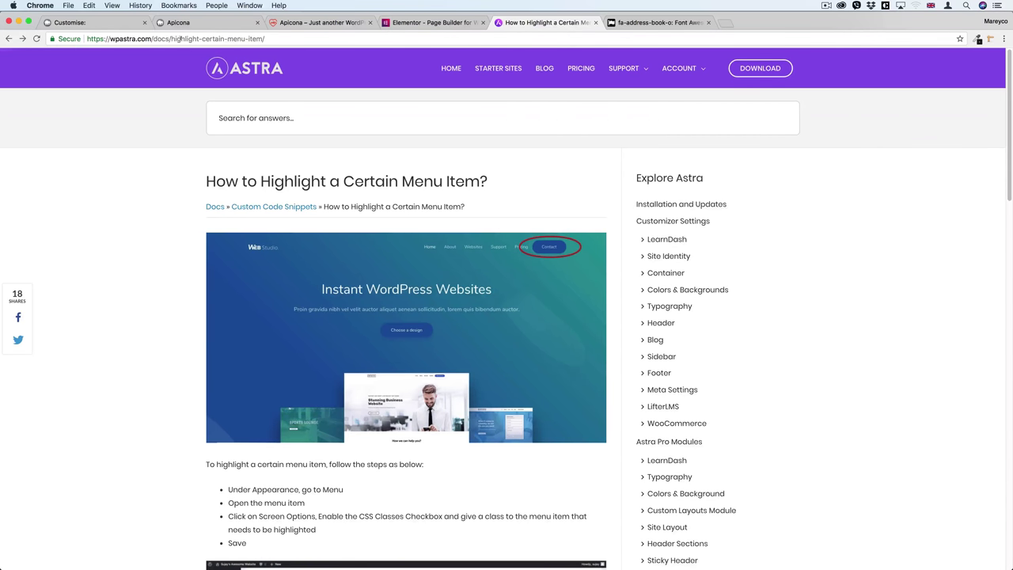
{"action": "scroll", "coordinate": [179, 240], "scroll_direction": "down", "scroll_amount": 5}
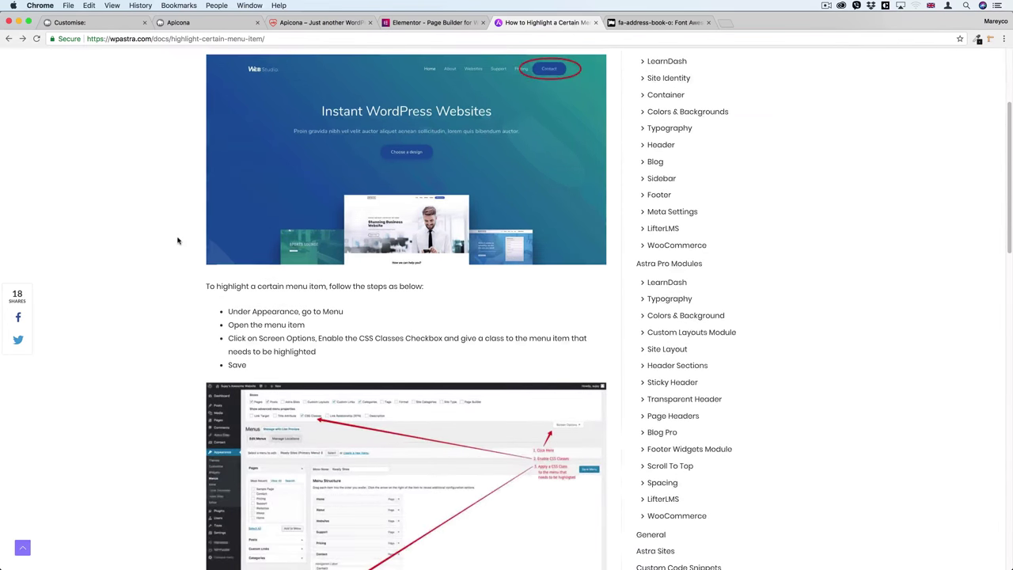
{"action": "scroll", "coordinate": [177, 242], "scroll_direction": "down", "scroll_amount": 1}
{"action": "scroll", "coordinate": [190, 242], "scroll_direction": "up", "scroll_amount": 5}
{"action": "scroll", "coordinate": [190, 243], "scroll_direction": "down", "scroll_amount": 6}
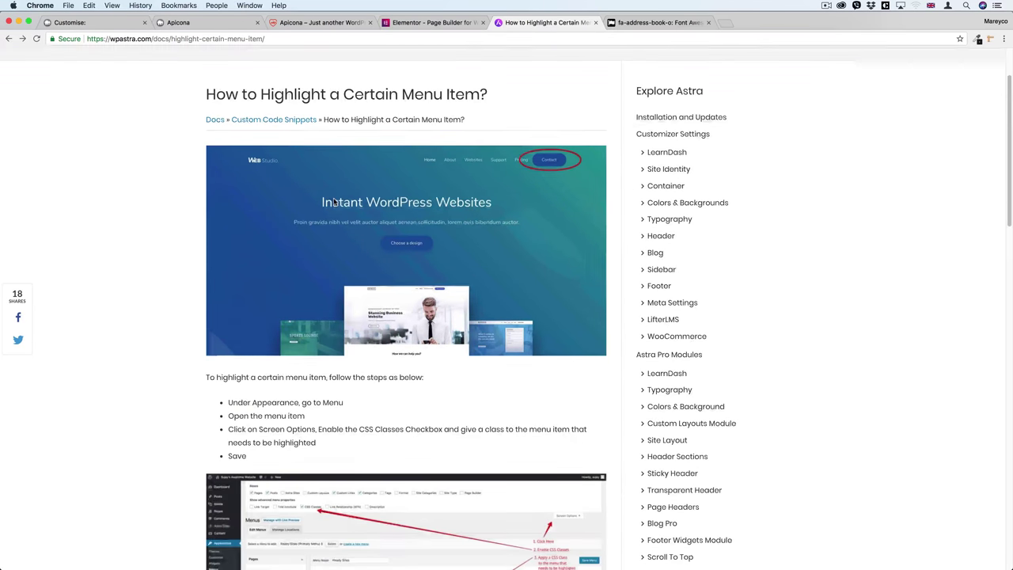
{"action": "scroll", "coordinate": [334, 203], "scroll_direction": "down", "scroll_amount": 5}
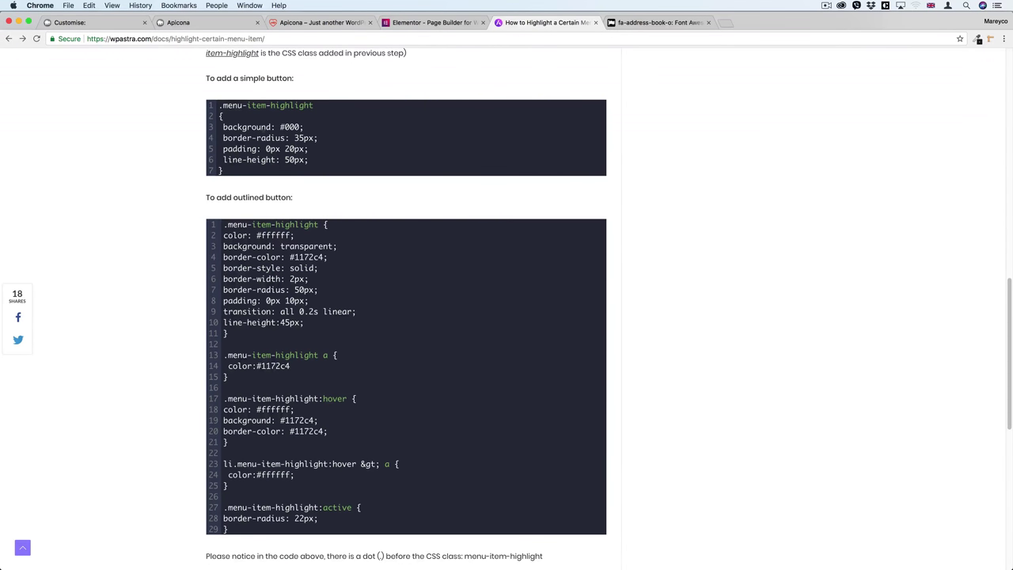
{"action": "left_click_drag", "start_coordinate": [223, 208], "coordinate": [298, 459]}
{"action": "left_click", "coordinate": [297, 459]}
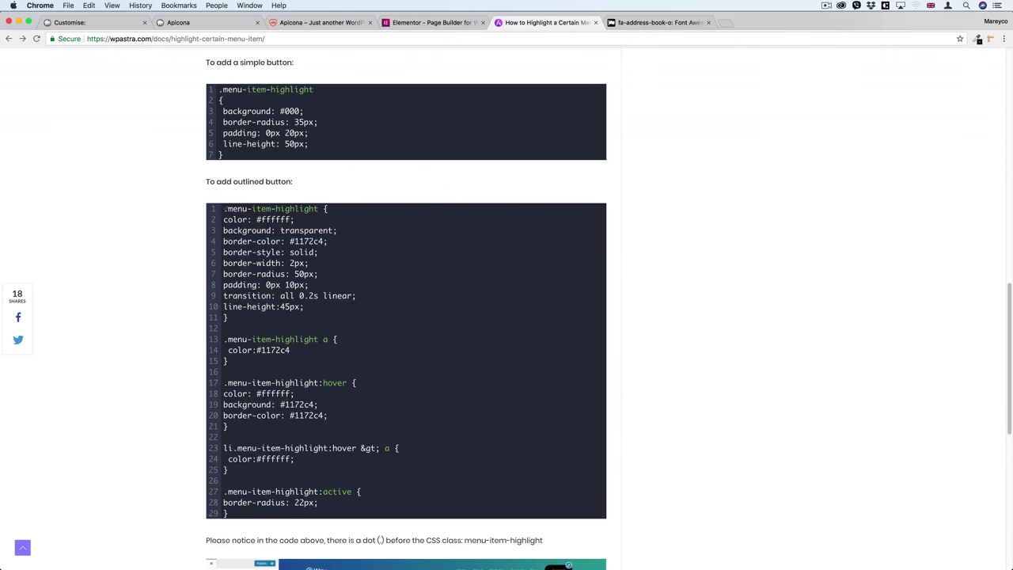
{"action": "left_click_drag", "start_coordinate": [228, 208], "coordinate": [328, 208]}
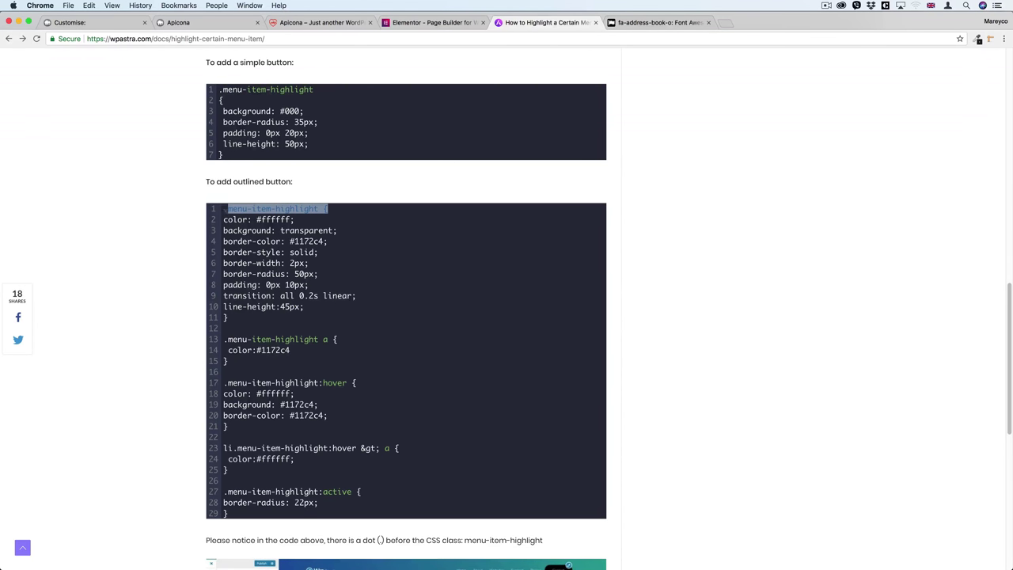
{"action": "left_click", "coordinate": [328, 208]}
{"action": "left_click_drag", "start_coordinate": [228, 210], "coordinate": [323, 208]}
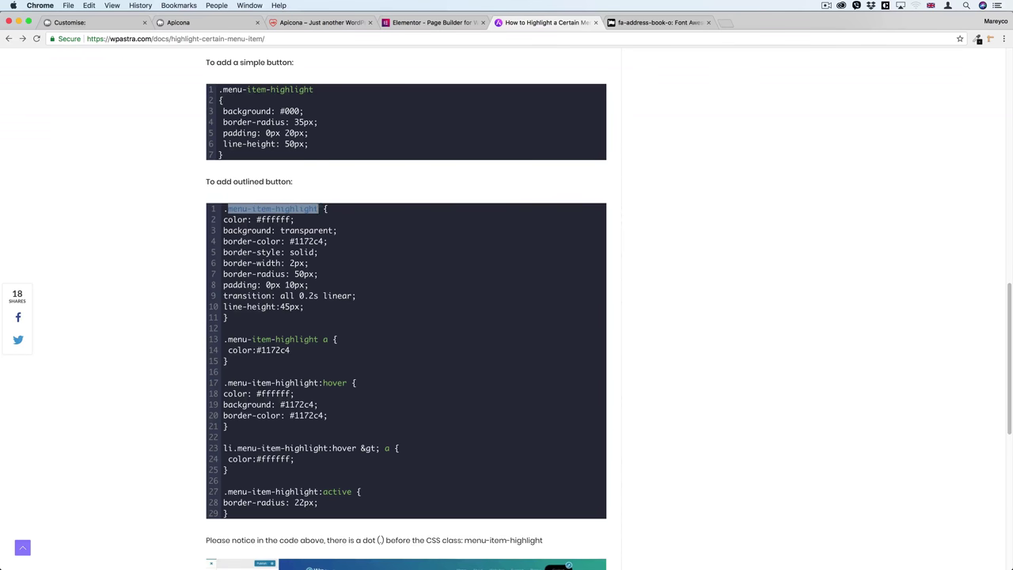
Open the Apicona Menu in the WordPress menu settings, expand the Appointment item, and select its CSS class for checking
{"action": "left_click", "coordinate": [118, 27]}
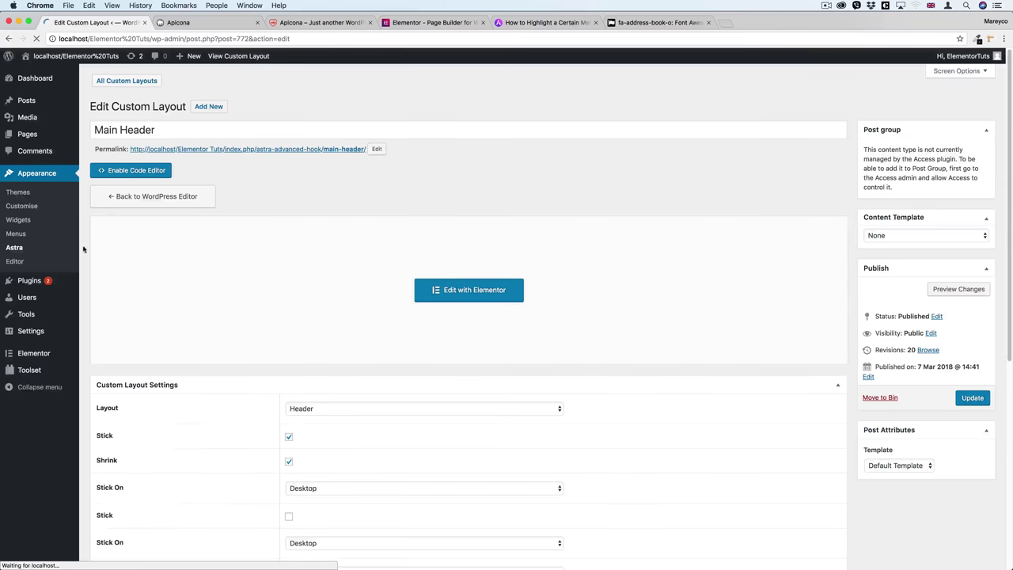
{"action": "left_click", "coordinate": [17, 237]}
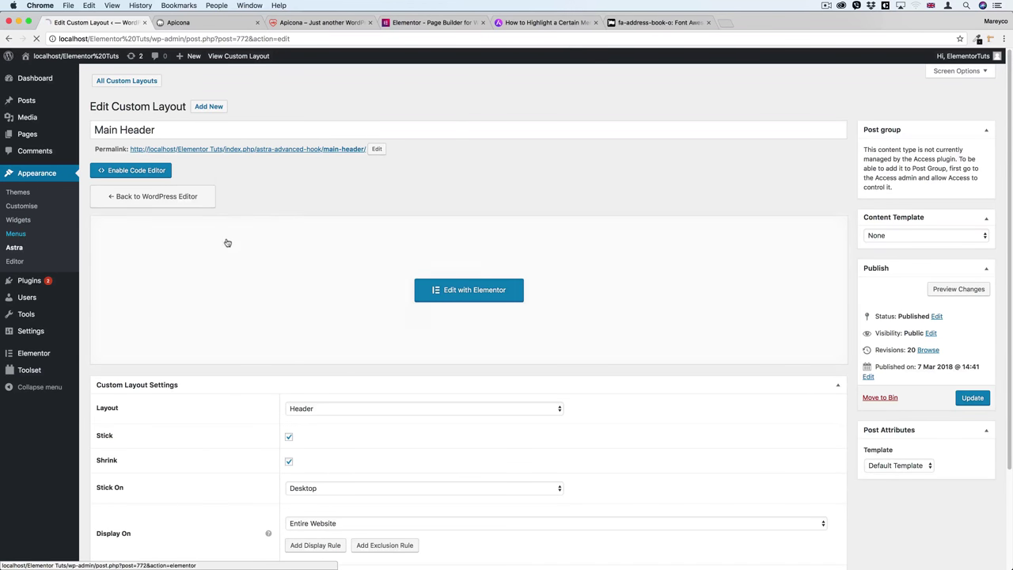
{"action": "scroll", "coordinate": [503, 288], "scroll_direction": "down", "scroll_amount": 3}
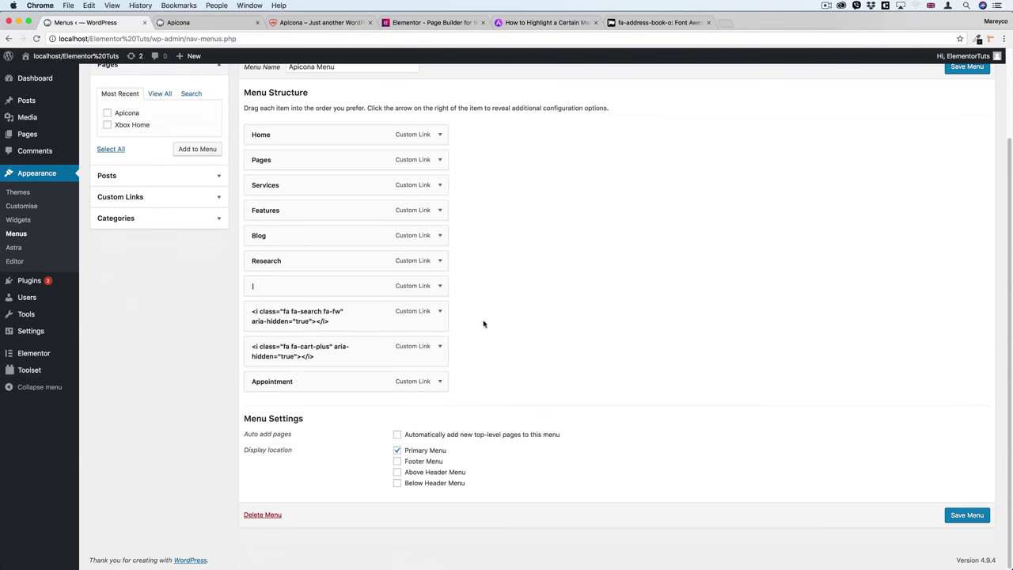
{"action": "left_click", "coordinate": [440, 382]}
{"action": "scroll", "coordinate": [488, 375], "scroll_direction": "down", "scroll_amount": 2}
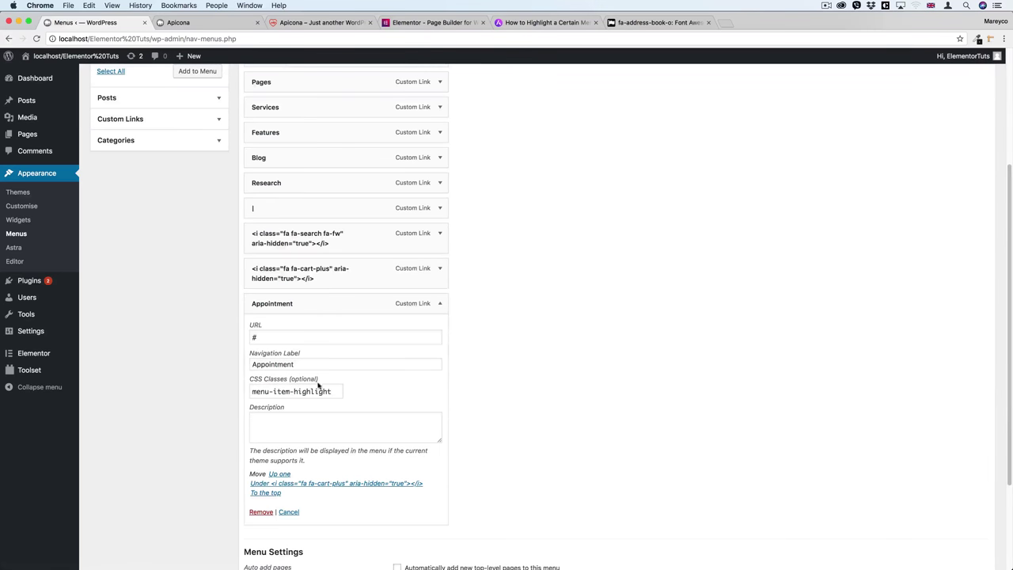
{"action": "left_click_drag", "start_coordinate": [334, 391], "coordinate": [247, 396]}
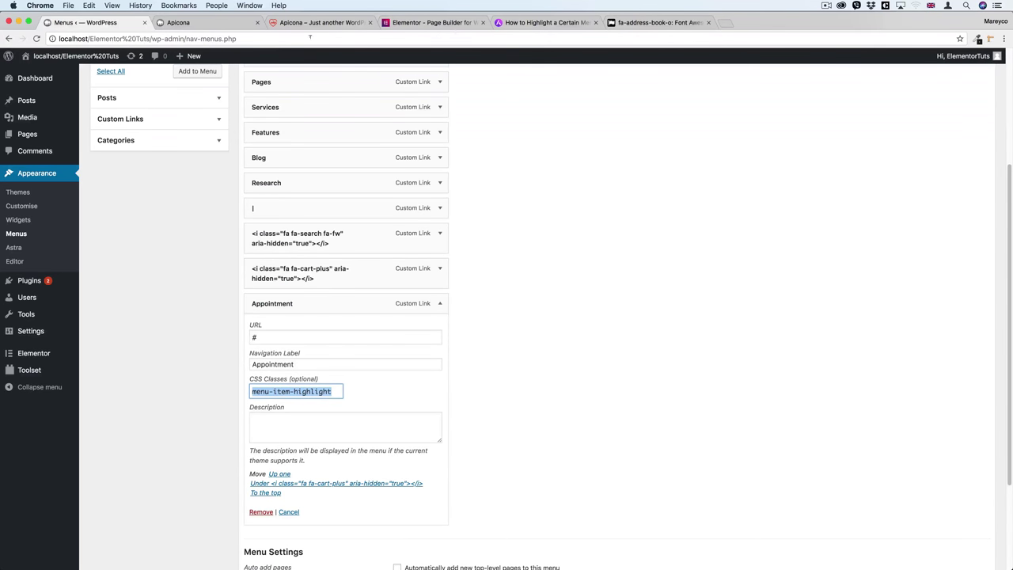
Review the outlined-button CSS rules in Astra's "How to Highlight a Certain Menu Item?" article
{"action": "left_click", "coordinate": [546, 23]}
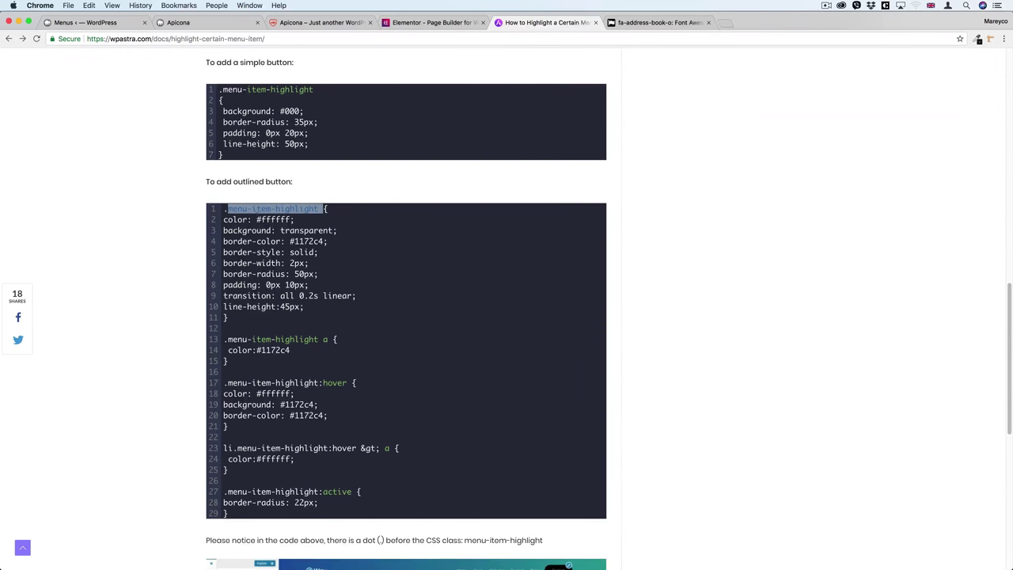
{"action": "left_click", "coordinate": [256, 209]}
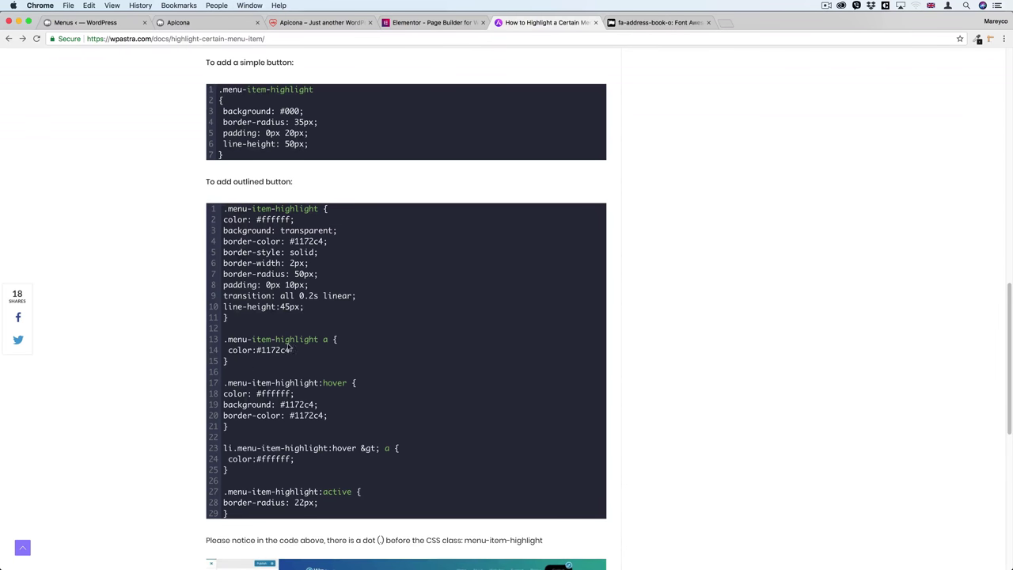
{"action": "scroll", "coordinate": [275, 285], "scroll_direction": "up", "scroll_amount": 1}
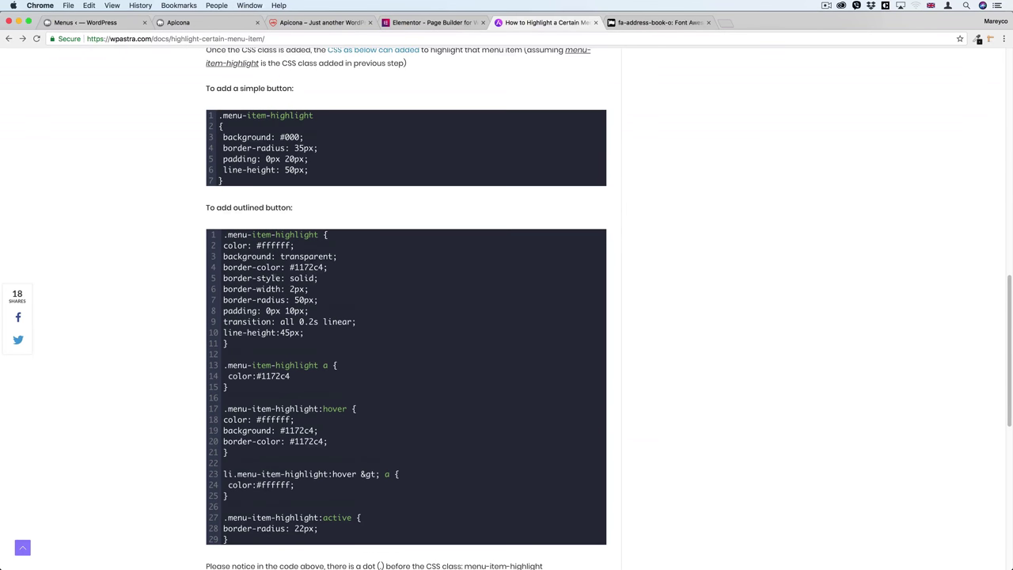
{"action": "scroll", "coordinate": [274, 285], "scroll_direction": "down", "scroll_amount": 2}
{"action": "scroll", "coordinate": [275, 285], "scroll_direction": "up", "scroll_amount": 1}
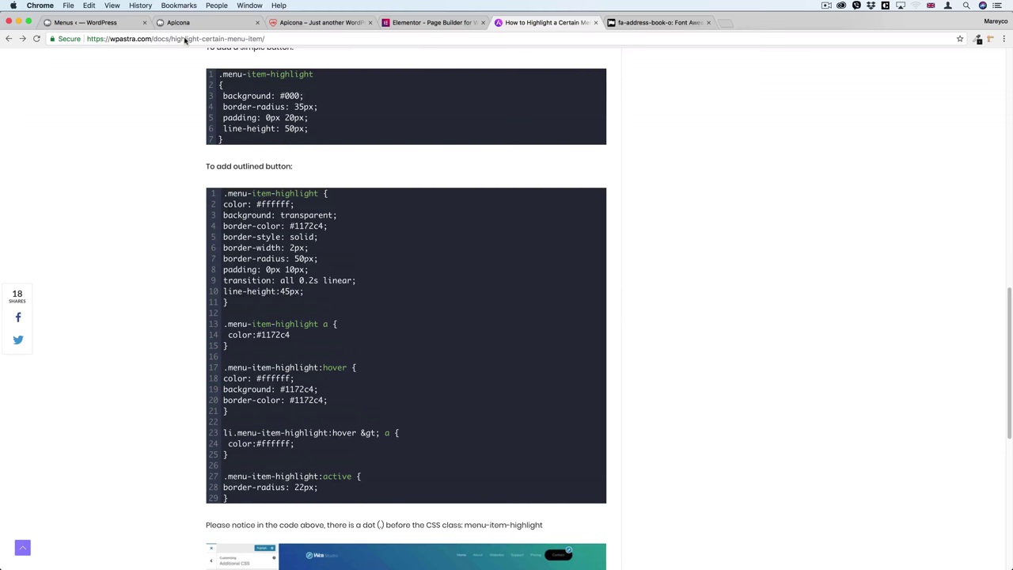
Paste the .menu-item-highlight and .menu-item-highlight1 button rules below li.noPointer in the customiser's Additional CSS, including the #848484 1px border and #d04b30 hover background
{"action": "left_click", "coordinate": [109, 22]}
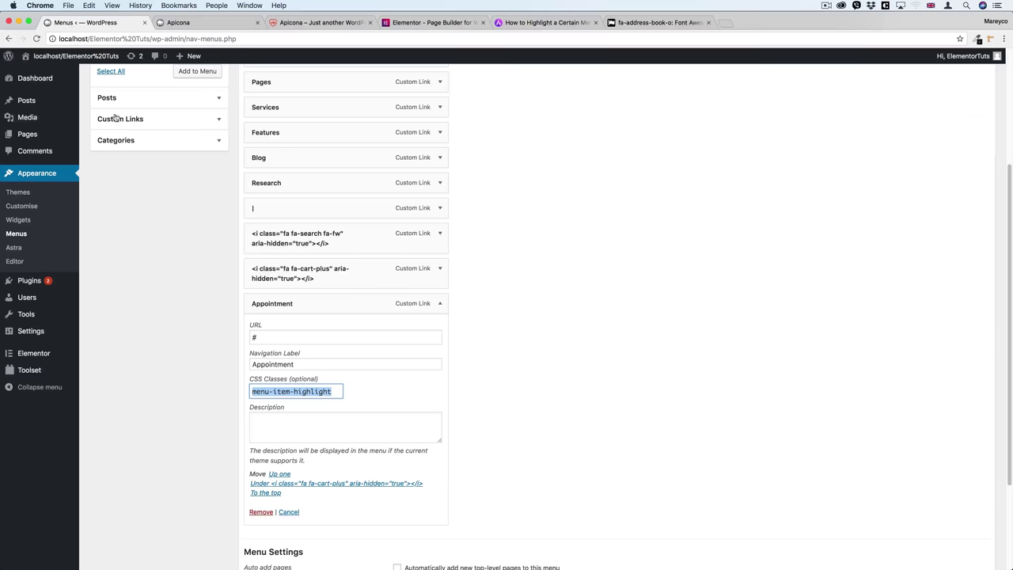
{"action": "left_click", "coordinate": [52, 208]}
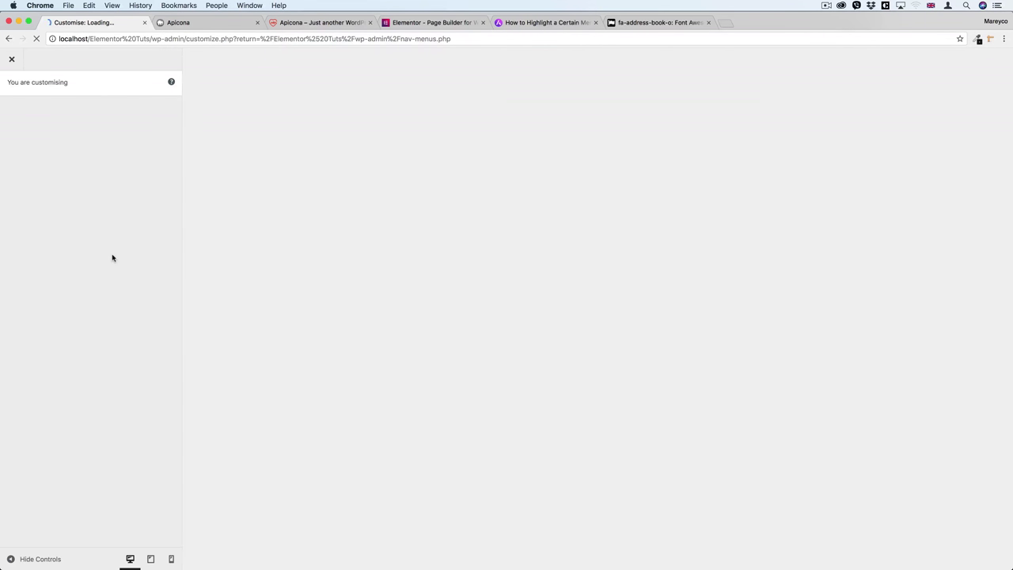
{"action": "left_click", "coordinate": [89, 343]}
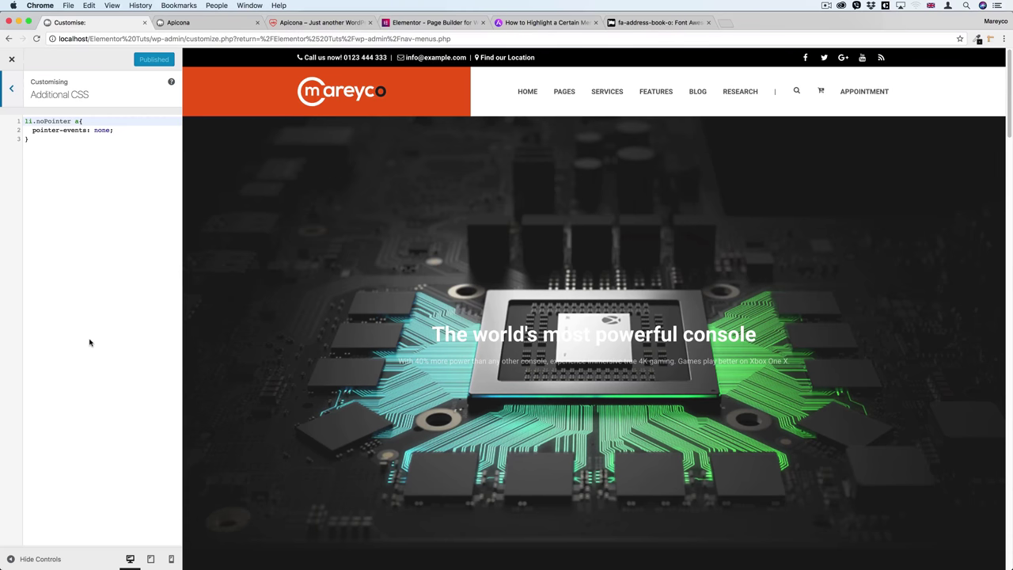
{"action": "left_click", "coordinate": [53, 170]}
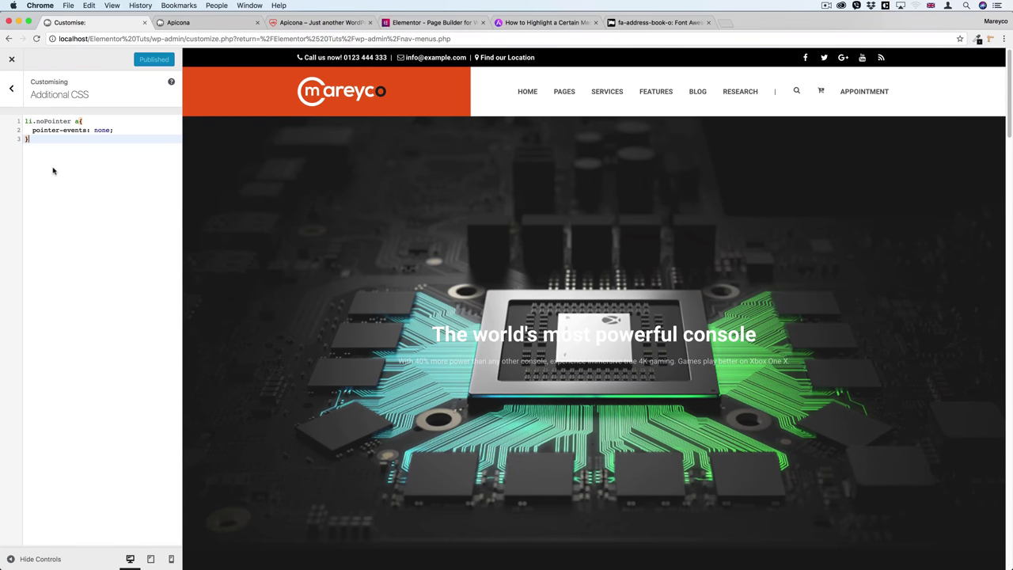
{"action": "key", "text": "Return"}
{"action": "key", "text": "Return"}
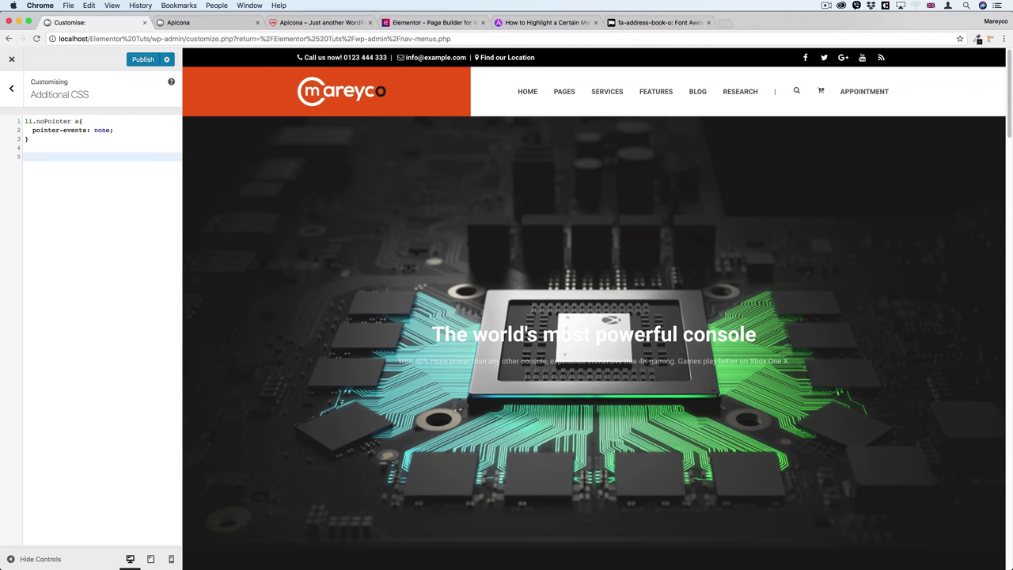
{"action": "key", "text": "super+v"}
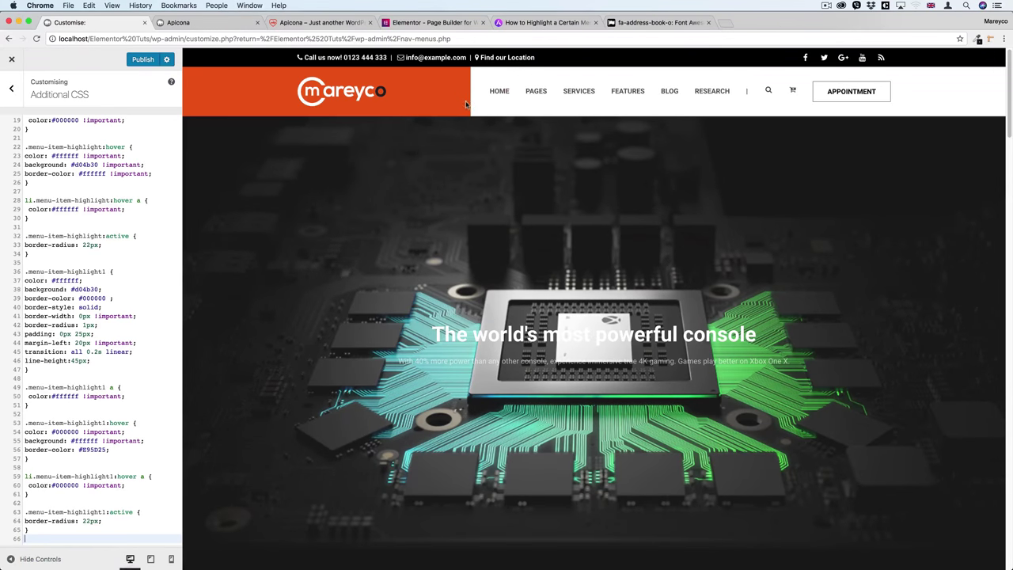
{"action": "scroll", "coordinate": [96, 185], "scroll_direction": "up", "scroll_amount": 6}
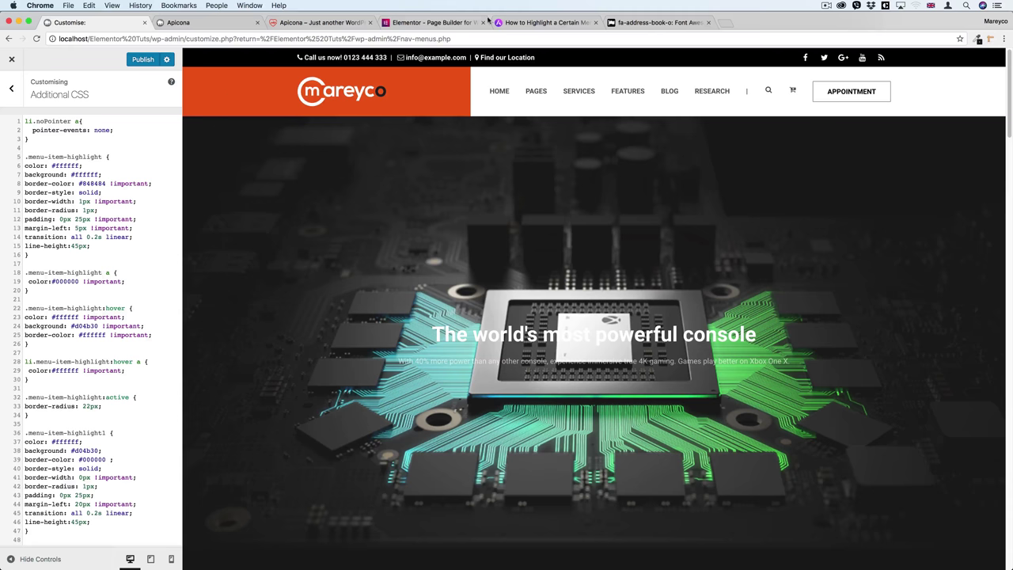
Compare the pasted menu-item-highlight rules with the setup instructions and button CSS in Astra's article
{"action": "left_click", "coordinate": [547, 23]}
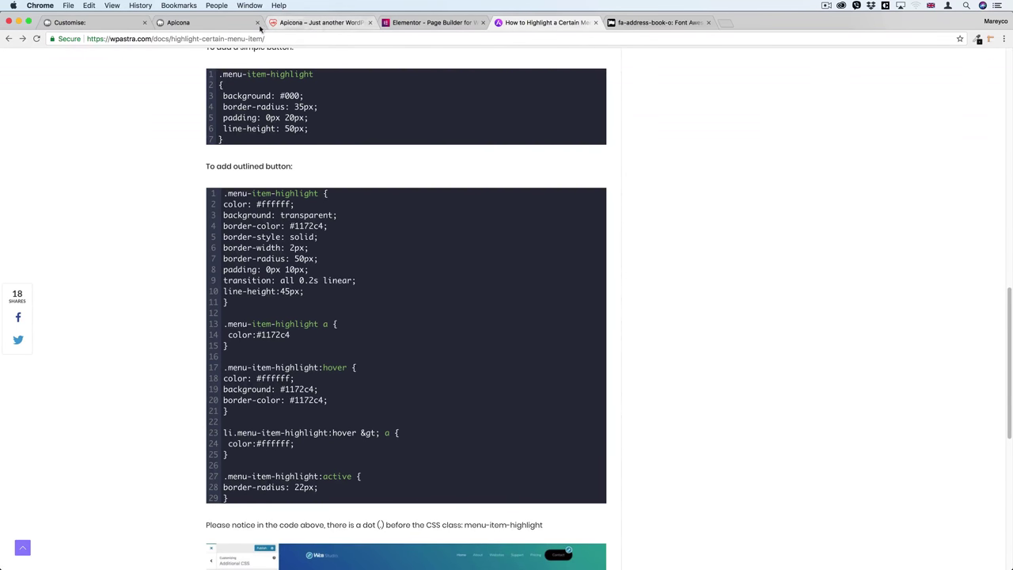
{"action": "left_click", "coordinate": [111, 26]}
{"action": "type", "text": ".menu-item-highlight1 a {  color:#ffffff !important; }  .menu-item-highlight1:hover { color: #000000 !important; background: #ffffff !important; border-color: #E95D25; }  li.menu-item-highlight1:hover a {  color:#000000 !important; }  .menu-item-highlight1:active { border-radius: 22px; }"}
{"action": "scroll", "coordinate": [102, 230], "scroll_direction": "down", "scroll_amount": 5}
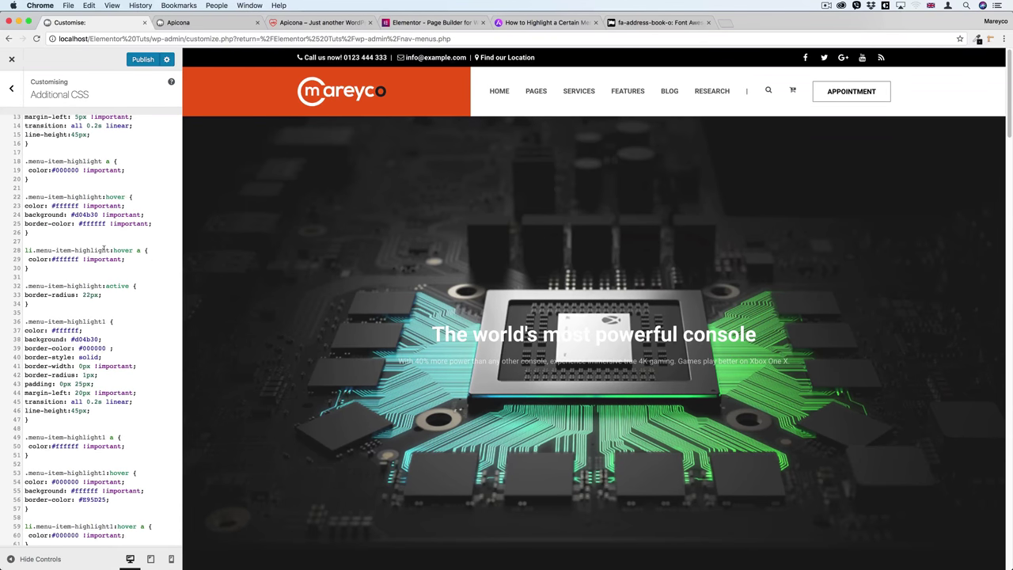
{"action": "scroll", "coordinate": [102, 255], "scroll_direction": "up", "scroll_amount": 5}
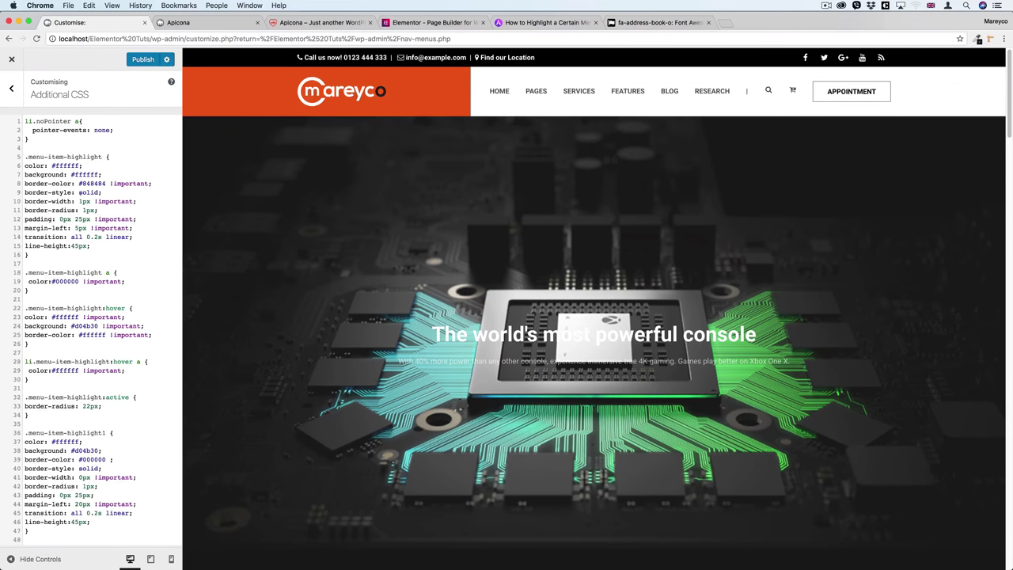
{"action": "scroll", "coordinate": [82, 208], "scroll_direction": "down", "scroll_amount": 5}
{"action": "scroll", "coordinate": [82, 208], "scroll_direction": "up", "scroll_amount": 5}
{"action": "left_click", "coordinate": [545, 23]}
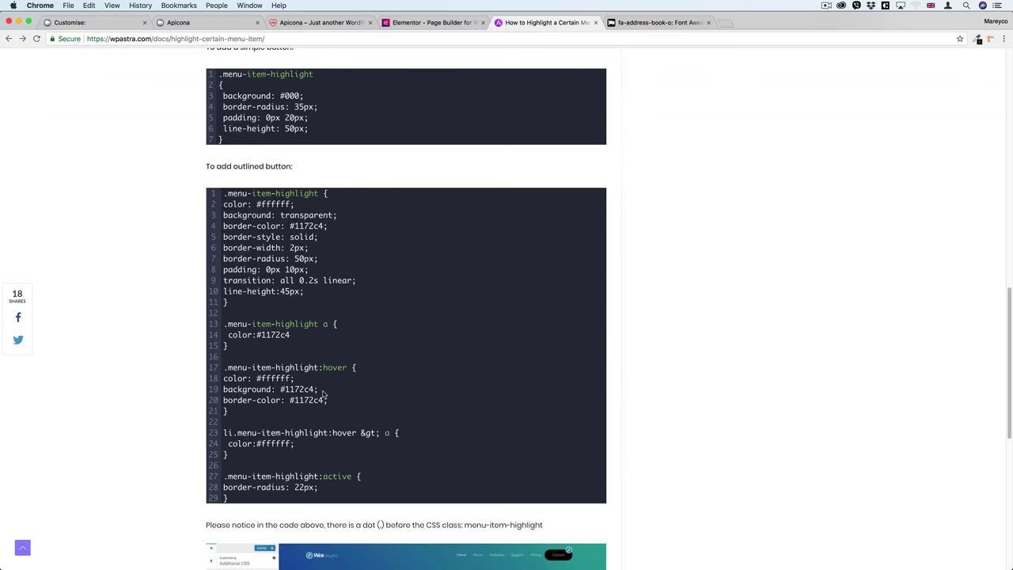
{"action": "scroll", "coordinate": [324, 395], "scroll_direction": "up", "scroll_amount": 4}
{"action": "scroll", "coordinate": [174, 82], "scroll_direction": "up", "scroll_amount": 4}
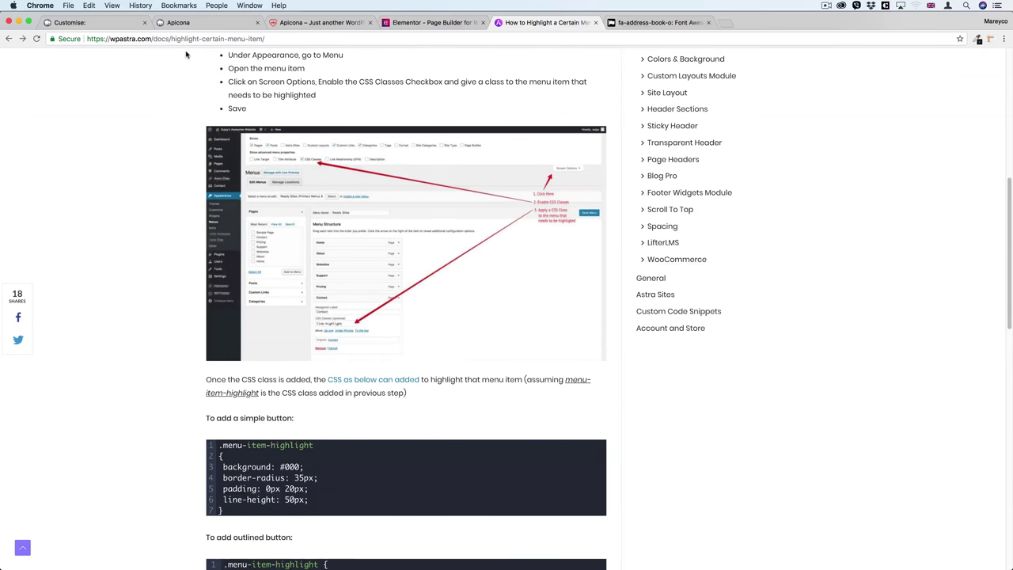
{"action": "scroll", "coordinate": [266, 191], "scroll_direction": "down", "scroll_amount": 13}
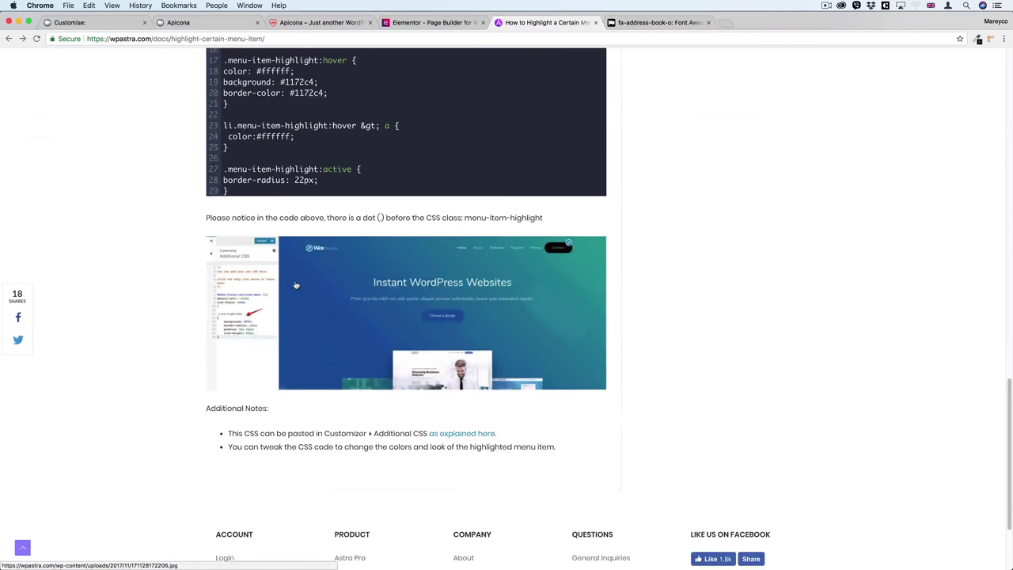
{"action": "scroll", "coordinate": [266, 191], "scroll_direction": "up", "scroll_amount": 7}
{"action": "scroll", "coordinate": [266, 191], "scroll_direction": "down", "scroll_amount": 1}
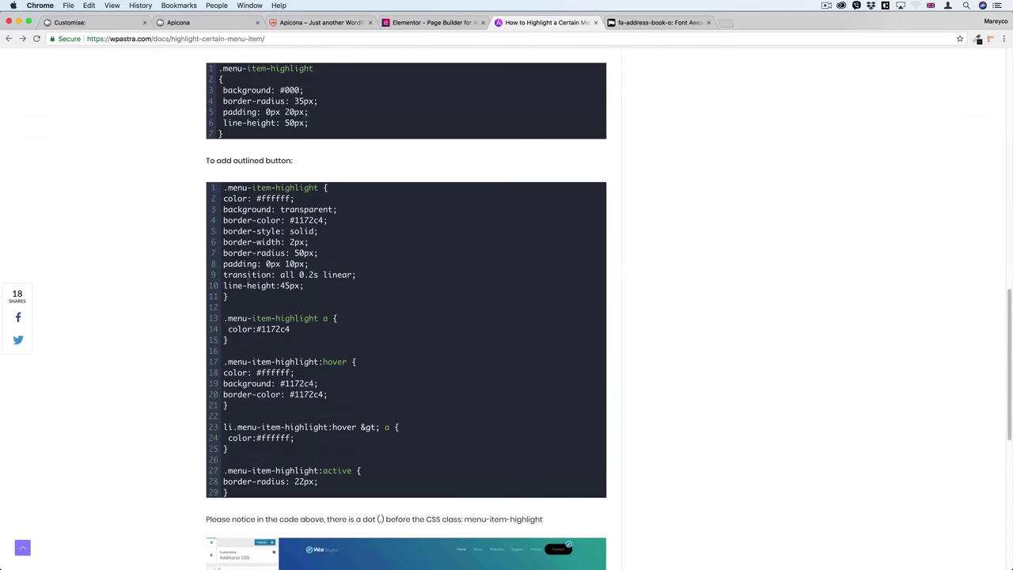
{"action": "scroll", "coordinate": [406, 314], "scroll_direction": "up", "scroll_amount": 1}
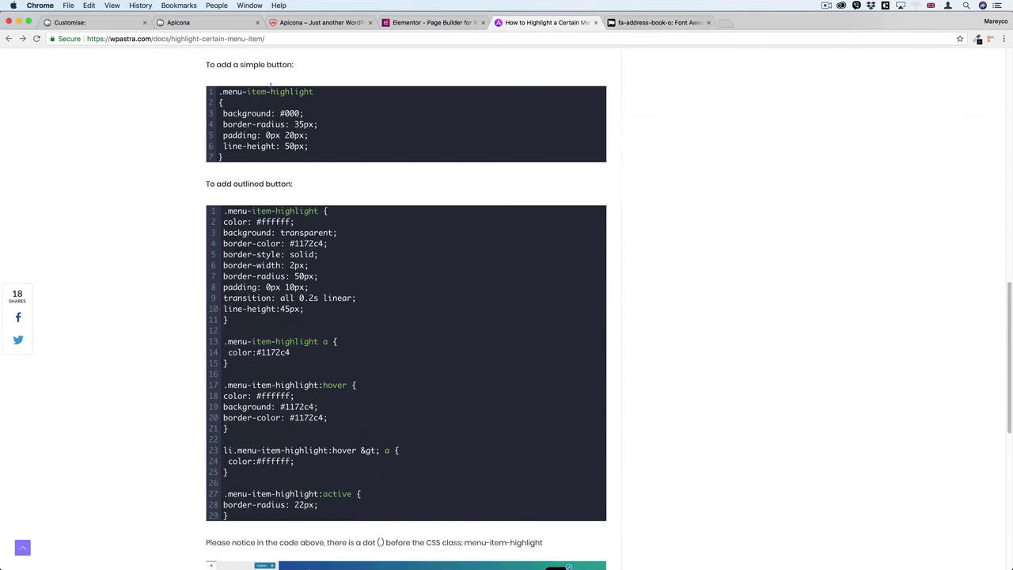
Publish the added button CSS and close the site customiser
{"action": "left_click", "coordinate": [89, 24]}
{"action": "left_click", "coordinate": [141, 61]}
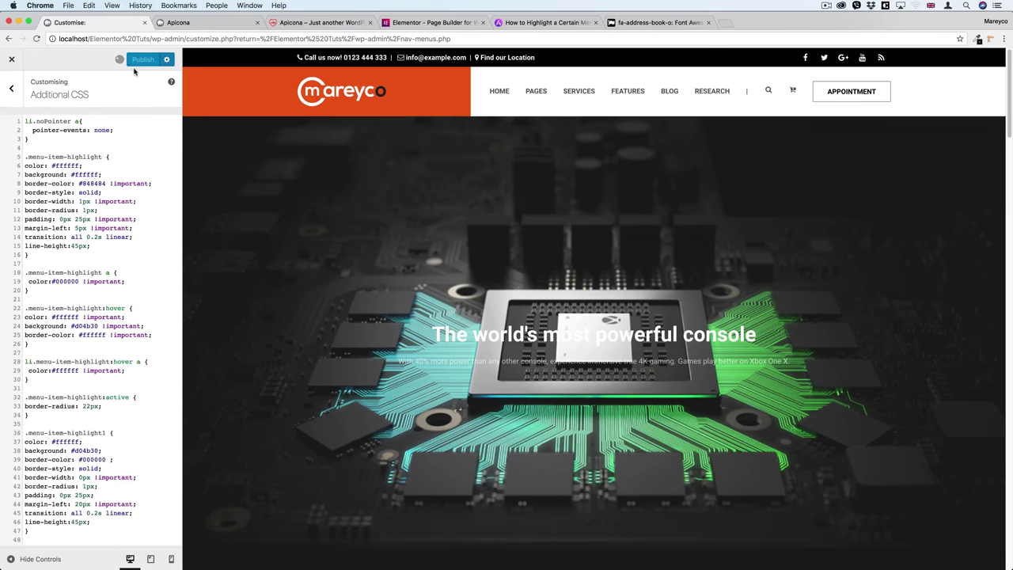
{"action": "left_click", "coordinate": [13, 63]}
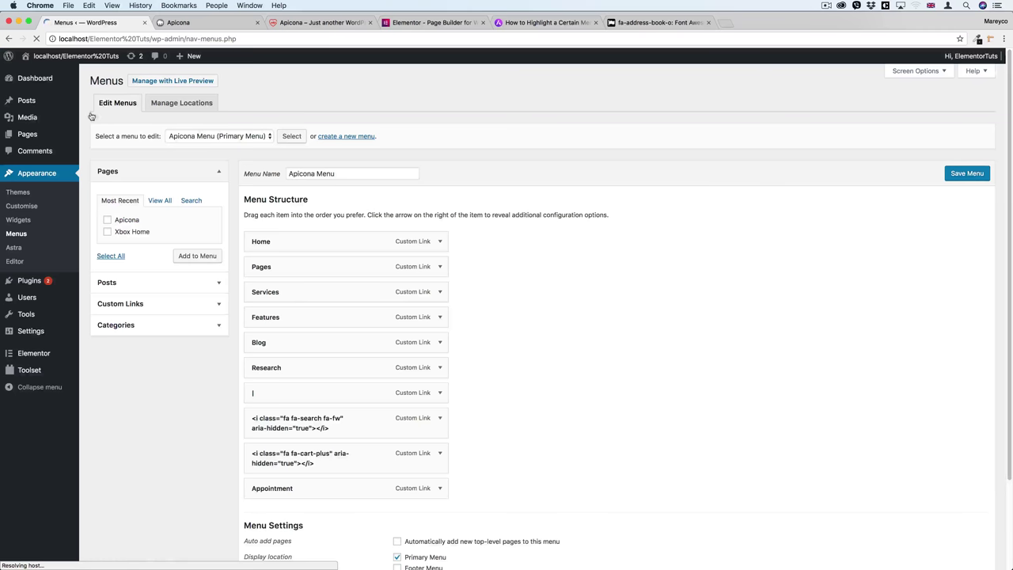
Open the list of all pages and view the local Apicona page
{"action": "mouse_move", "coordinate": [37, 136]}
{"action": "left_click", "coordinate": [103, 136]}
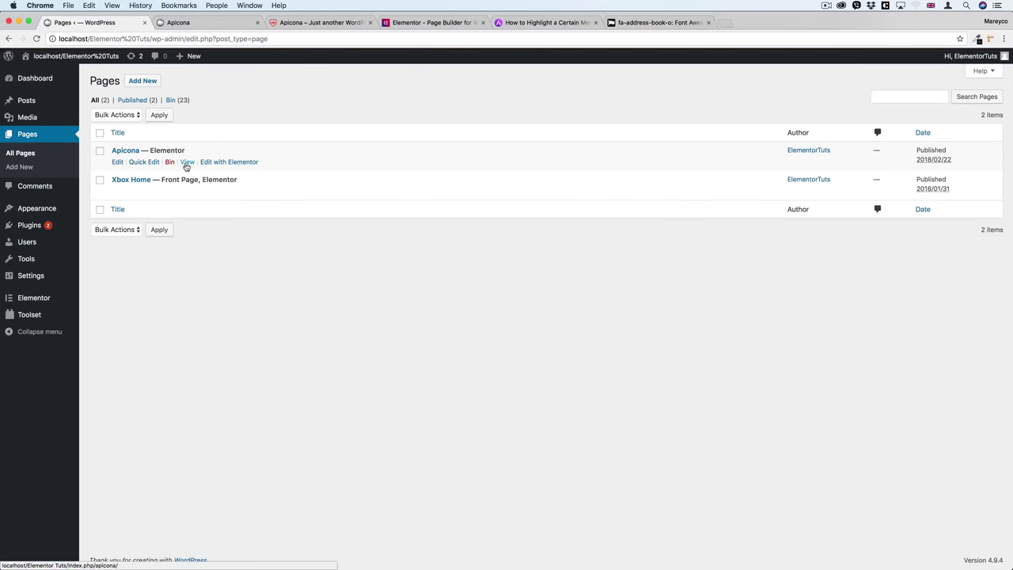
{"action": "left_click", "coordinate": [187, 163]}
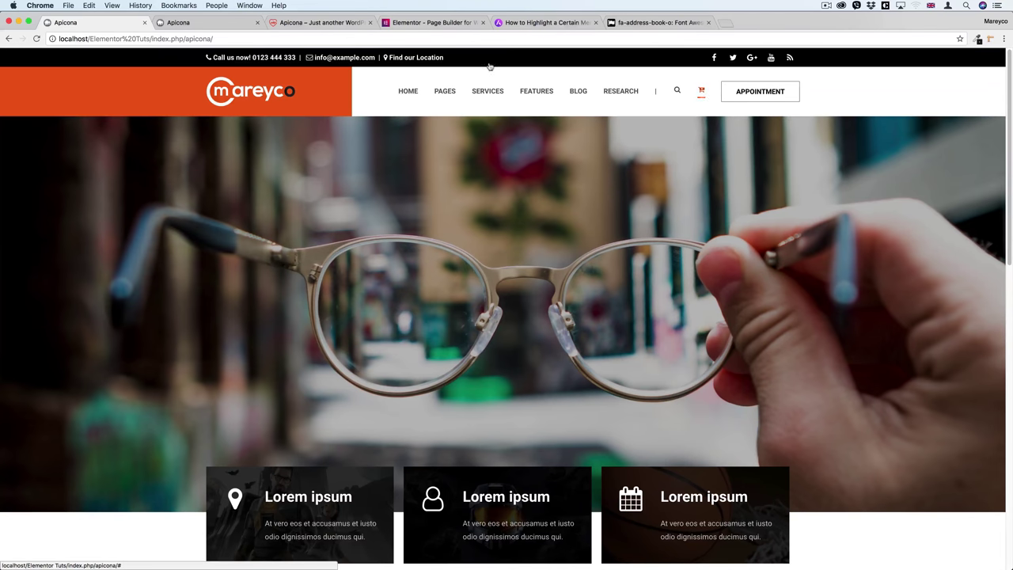
Compare the local Apicona page's header and its behaviour on scrolling with the original Apicona demo
{"action": "left_click", "coordinate": [305, 22]}
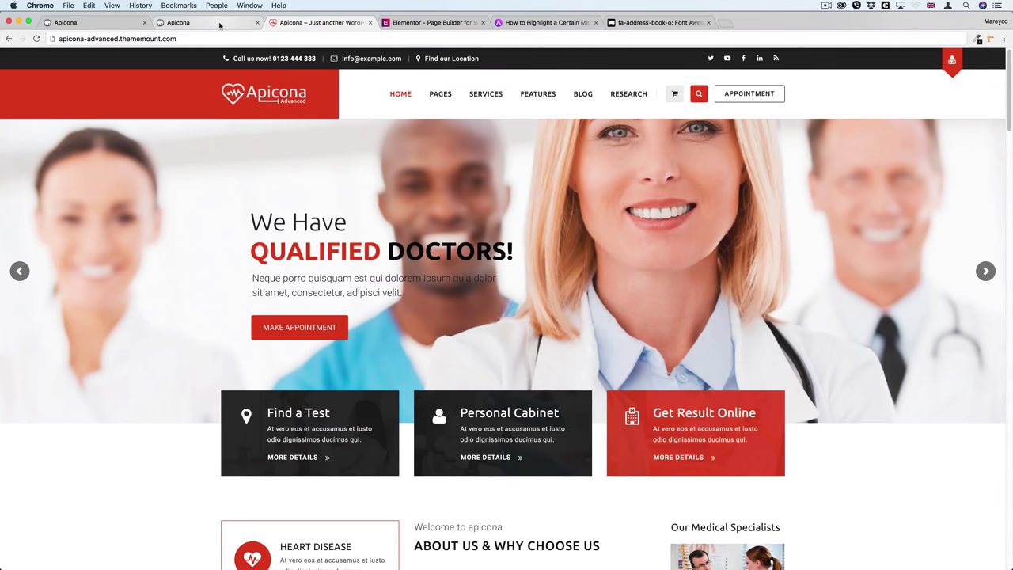
{"action": "left_click", "coordinate": [220, 26]}
{"action": "scroll", "coordinate": [324, 170], "scroll_direction": "down", "scroll_amount": 1}
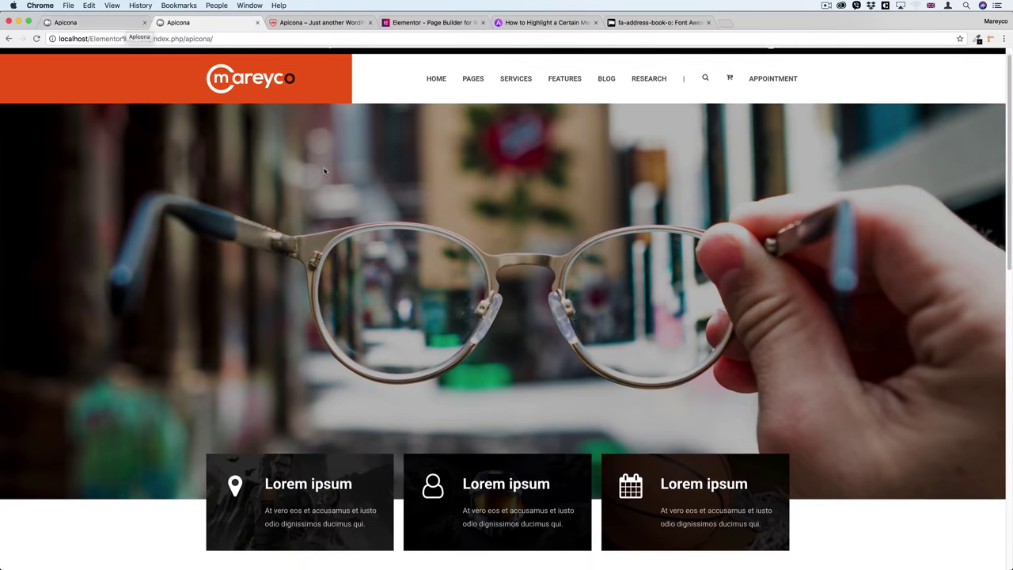
{"action": "scroll", "coordinate": [325, 170], "scroll_direction": "down", "scroll_amount": 10}
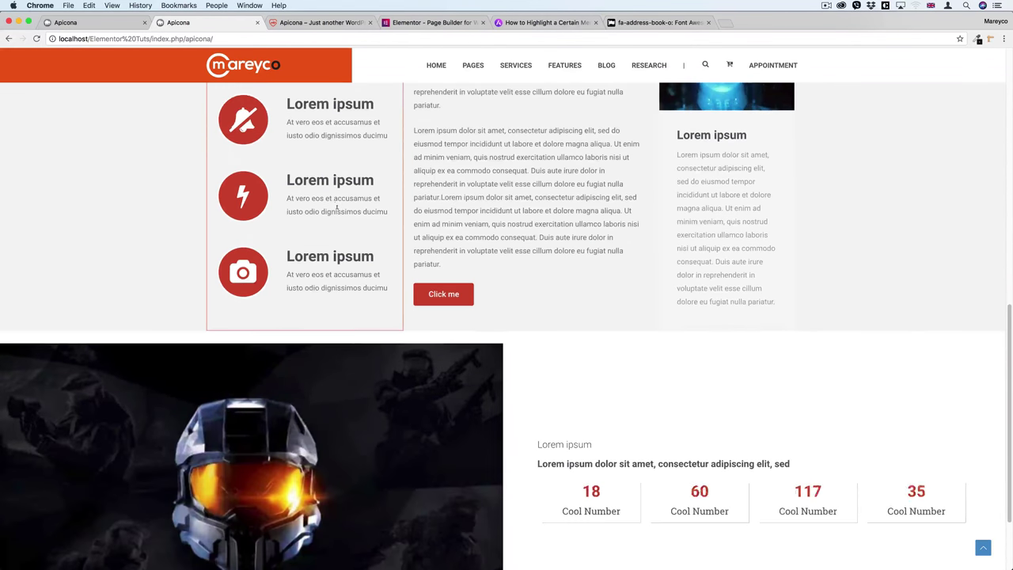
{"action": "scroll", "coordinate": [336, 209], "scroll_direction": "up", "scroll_amount": 15}
{"action": "scroll", "coordinate": [411, 185], "scroll_direction": "down", "scroll_amount": 5}
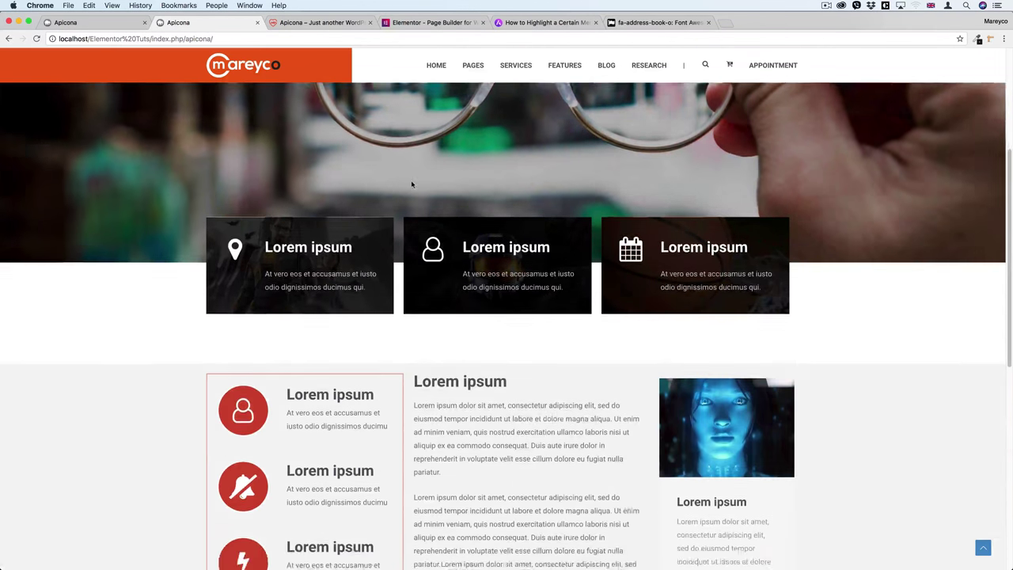
{"action": "scroll", "coordinate": [412, 185], "scroll_direction": "down", "scroll_amount": 8}
{"action": "scroll", "coordinate": [411, 184], "scroll_direction": "up", "scroll_amount": 15}
{"action": "key", "text": "ctrl+Tab"}
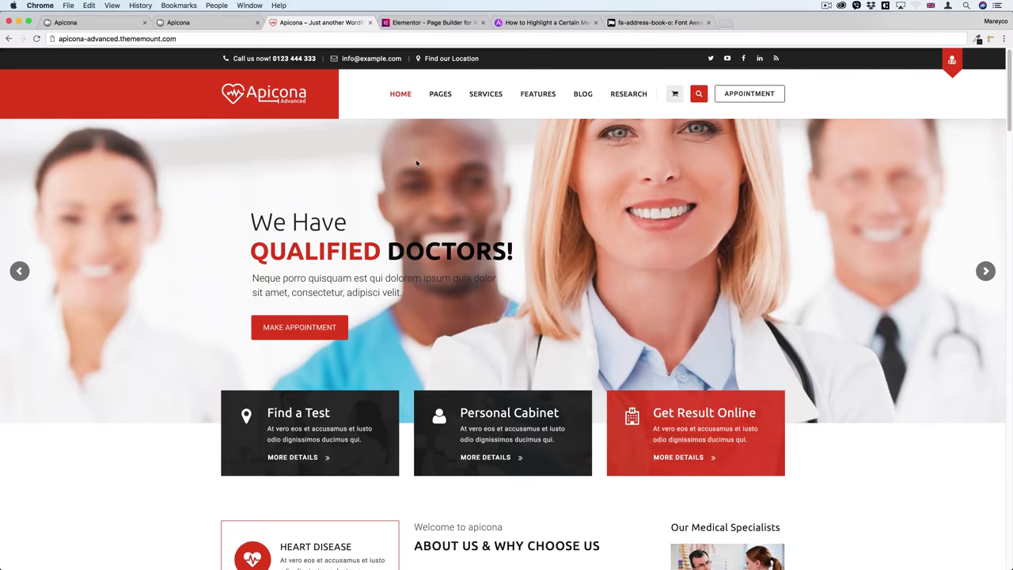
{"action": "scroll", "coordinate": [417, 163], "scroll_direction": "down", "scroll_amount": 10}
{"action": "scroll", "coordinate": [406, 190], "scroll_direction": "up", "scroll_amount": 10}
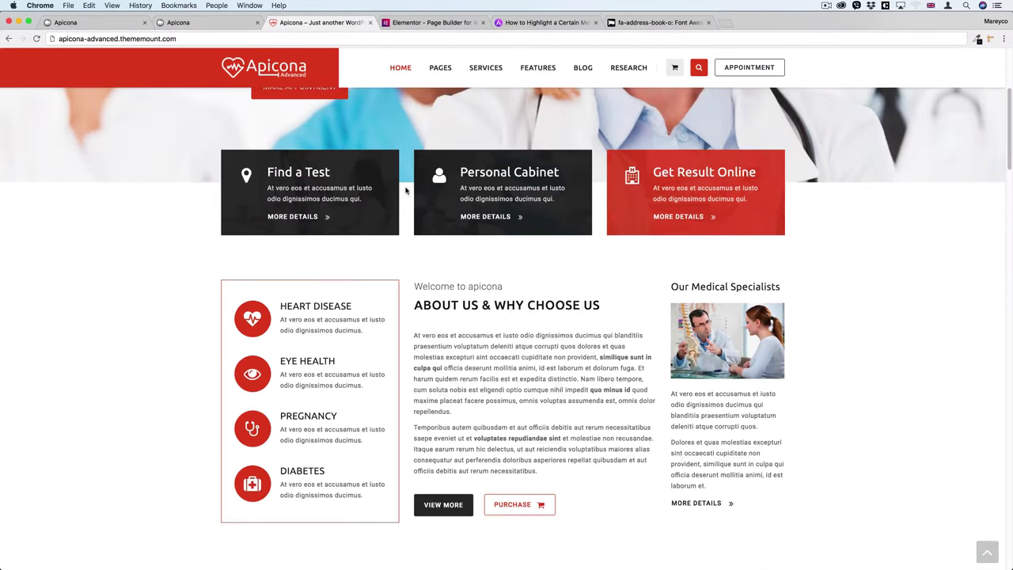
{"action": "left_click", "coordinate": [197, 25]}
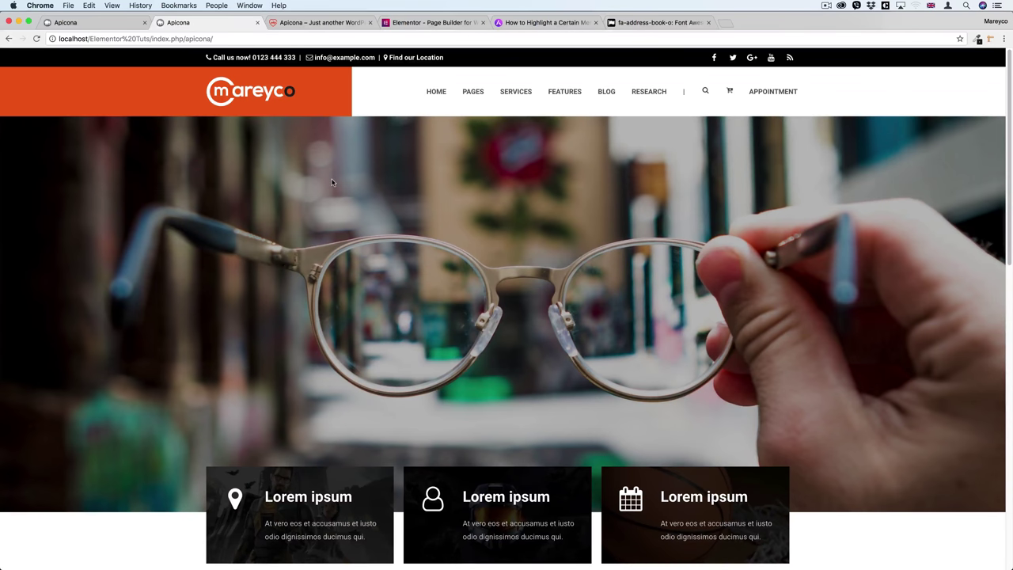